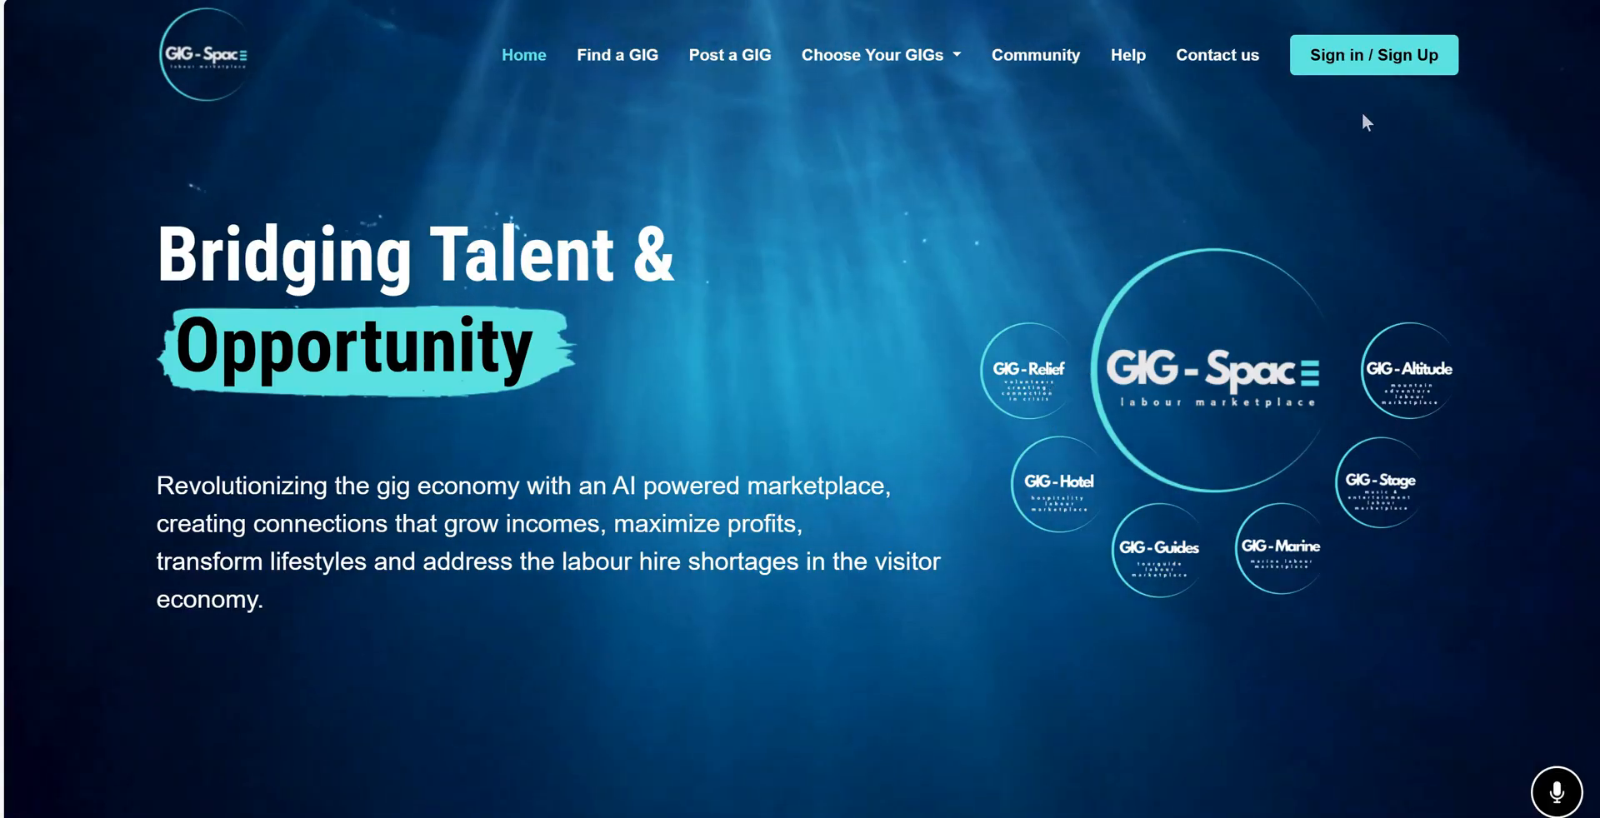
# Open the new-member sign-up form and show the available GIG categories
pyautogui.click(1362, 65)
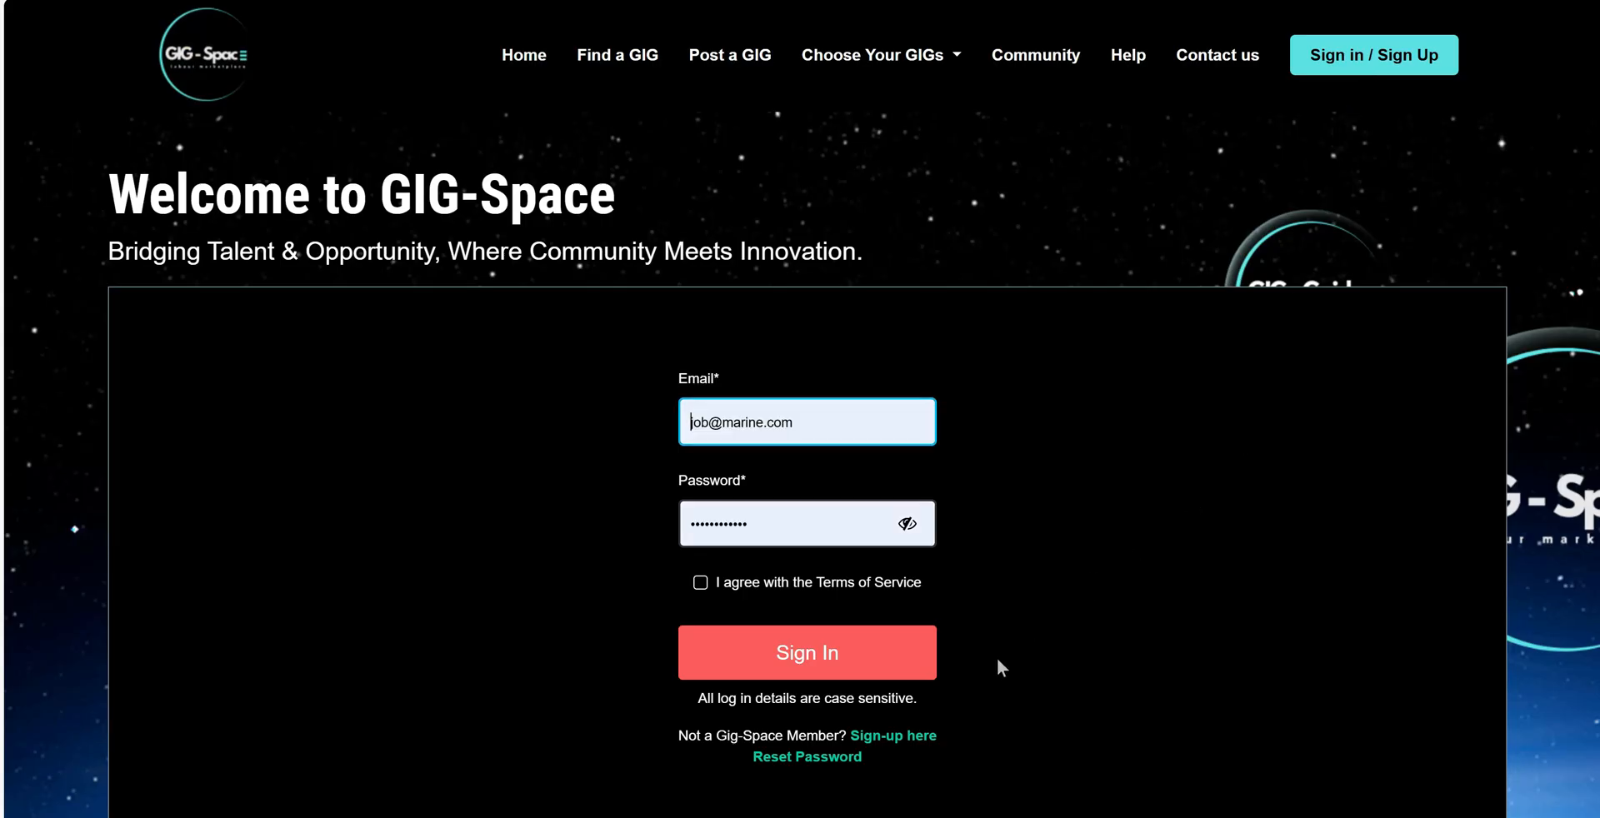
pyautogui.click(891, 735)
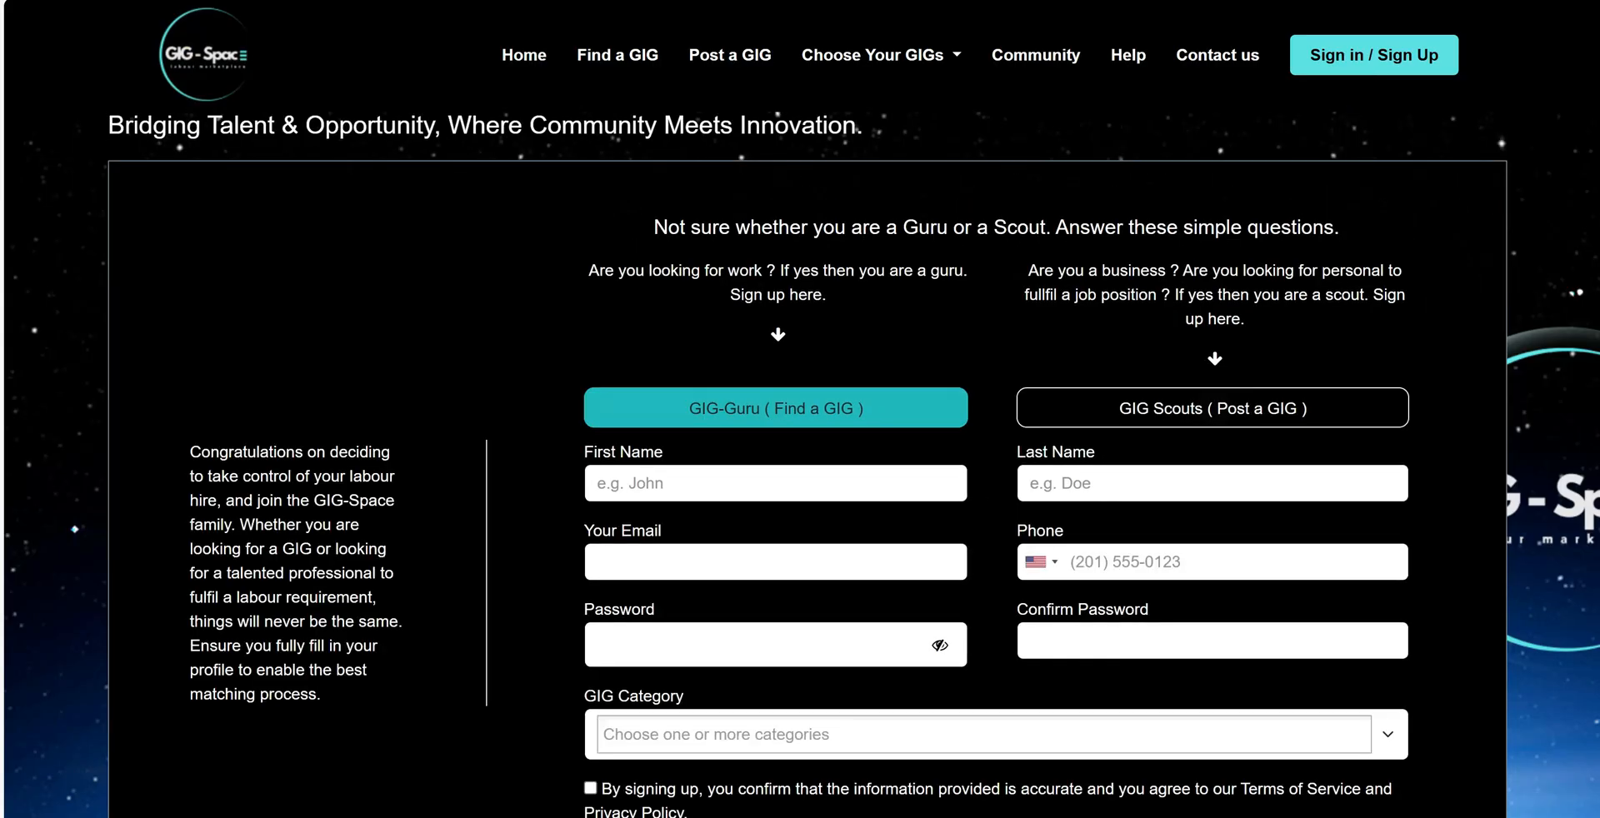
pyautogui.click(679, 738)
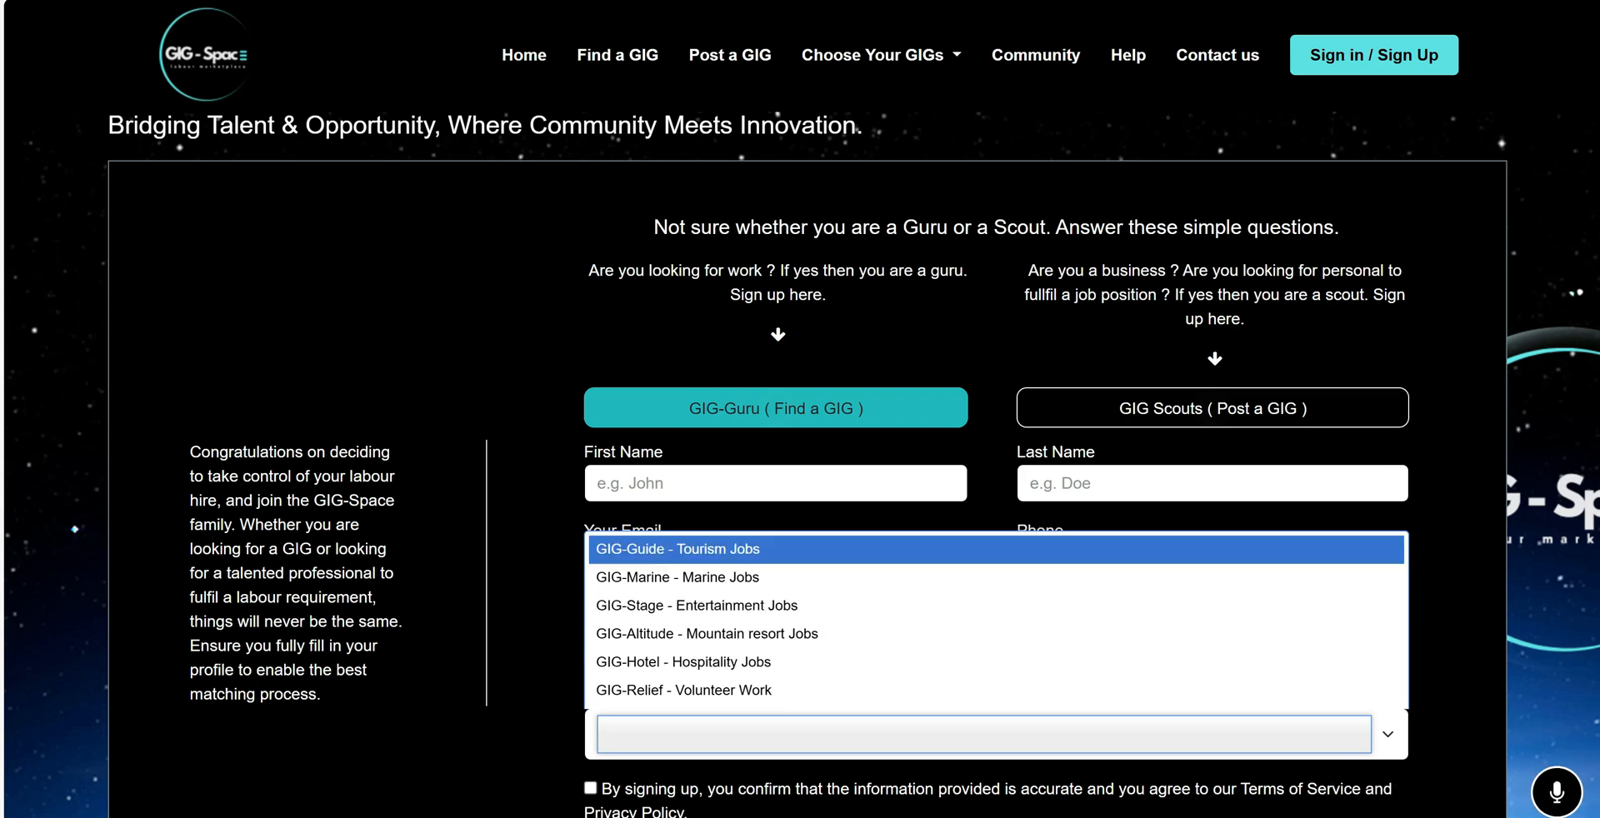
# Switch to OneNote and review the GIG-Marine, GIG-Guide and GIG-Hotel job positions and the required job characteristics
pyautogui.moveTo(1599, 141); pyautogui.dragTo(893, 98)
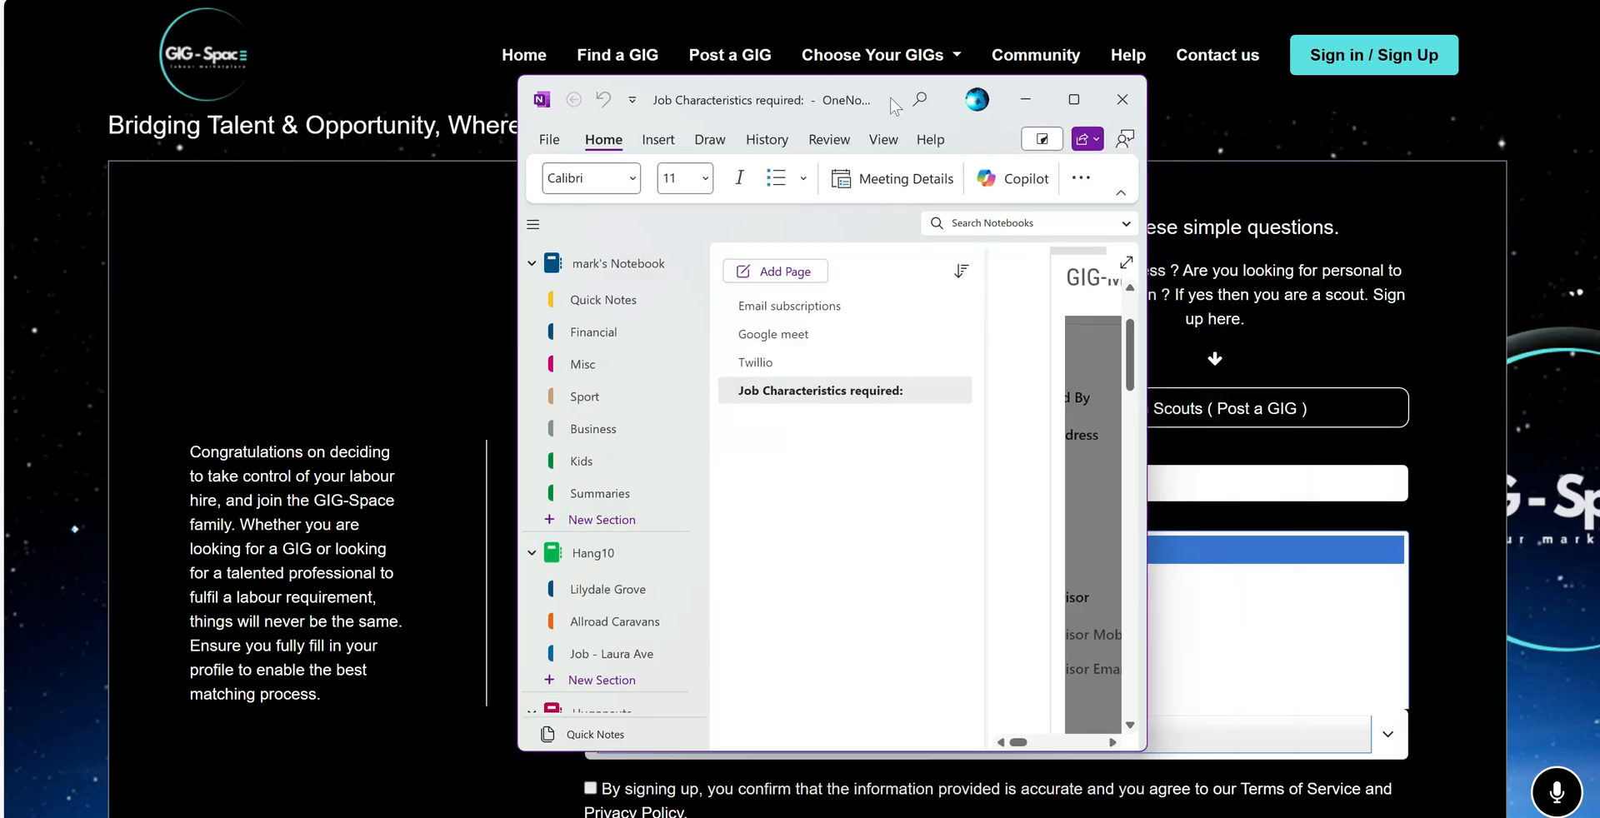
pyautogui.doubleClick(883, 83)
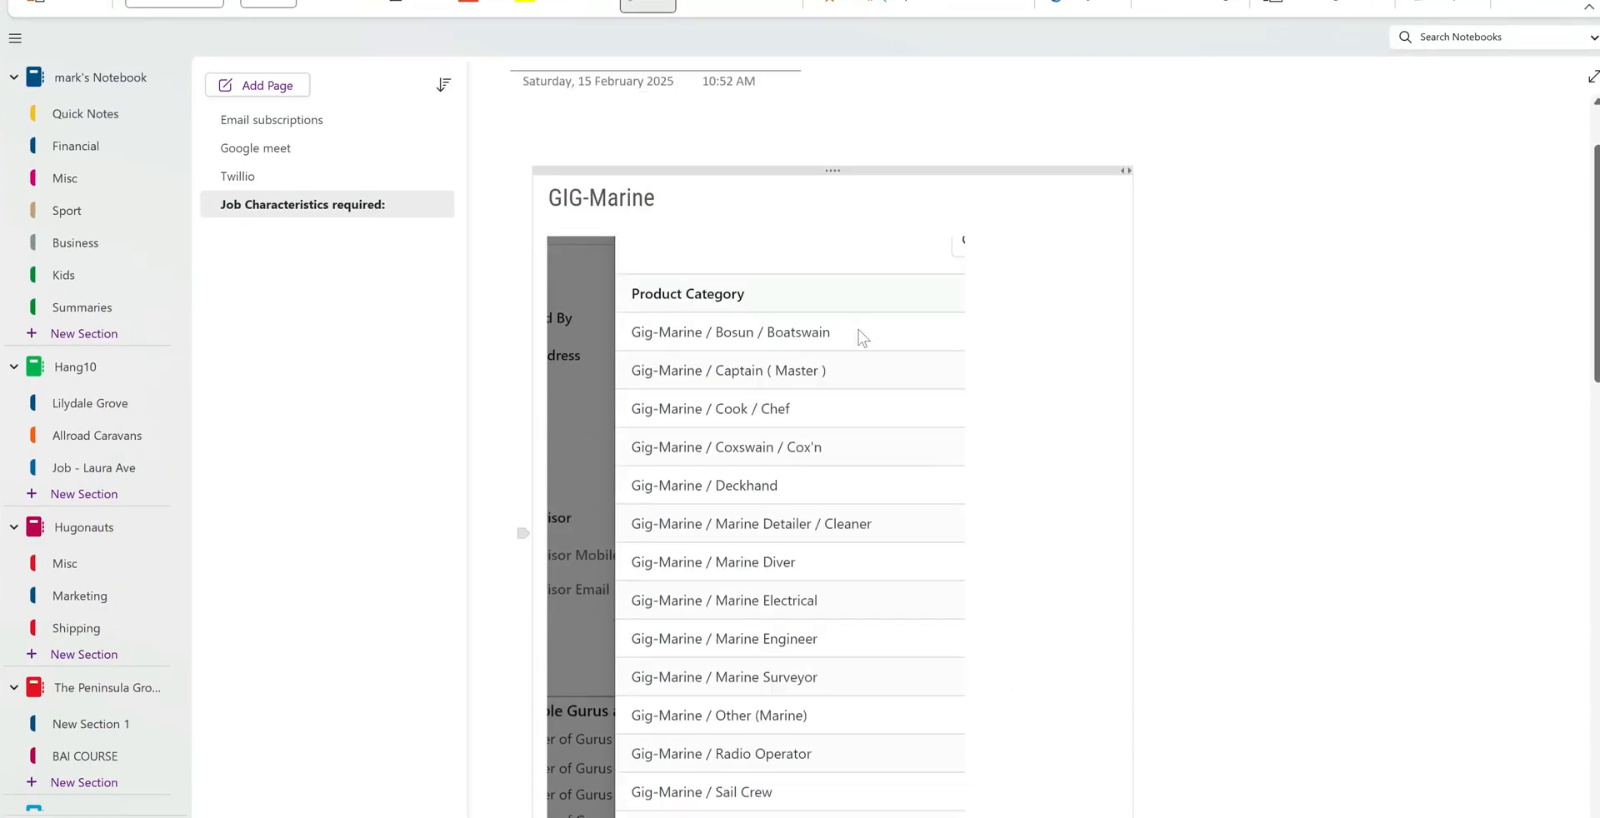
pyautogui.scroll(-3, 858, 330)
pyautogui.scroll(2, 858, 328)
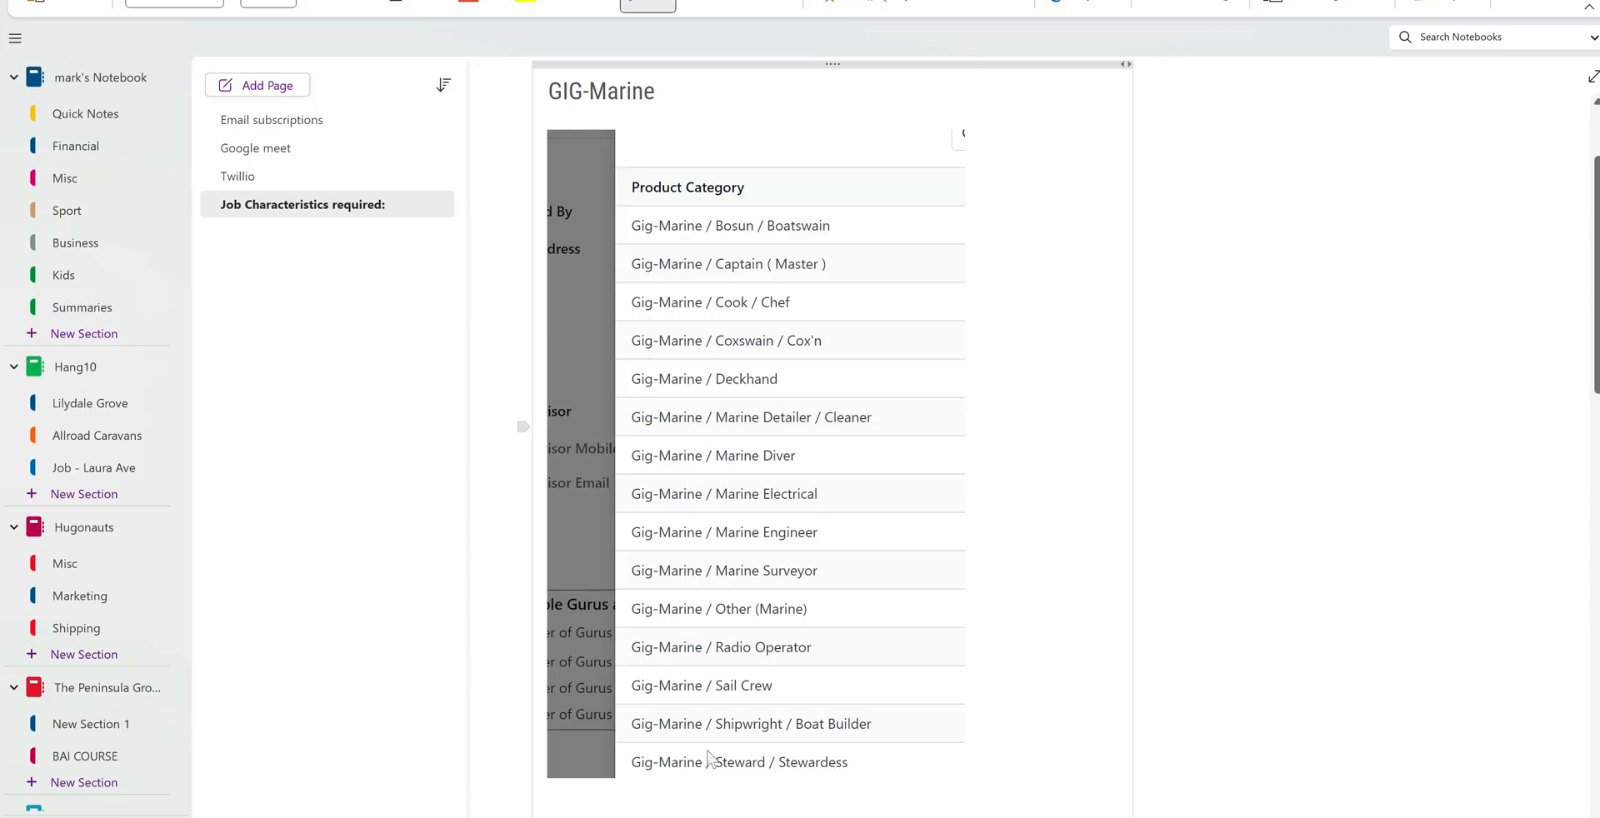
pyautogui.scroll(-3, 729, 598)
pyautogui.scroll(-6, 728, 598)
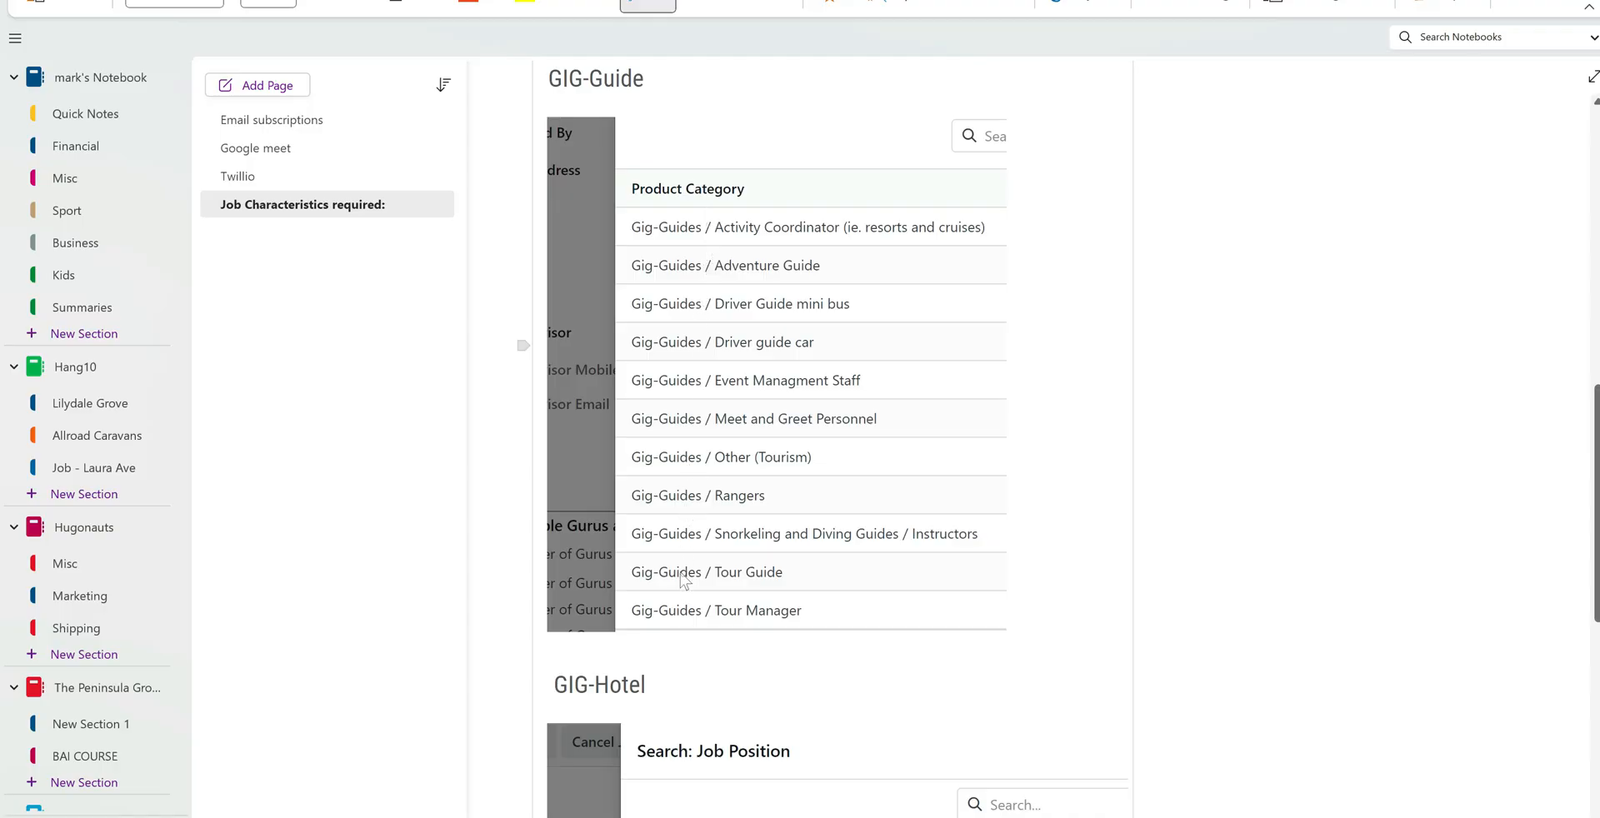
pyautogui.scroll(-7, 703, 504)
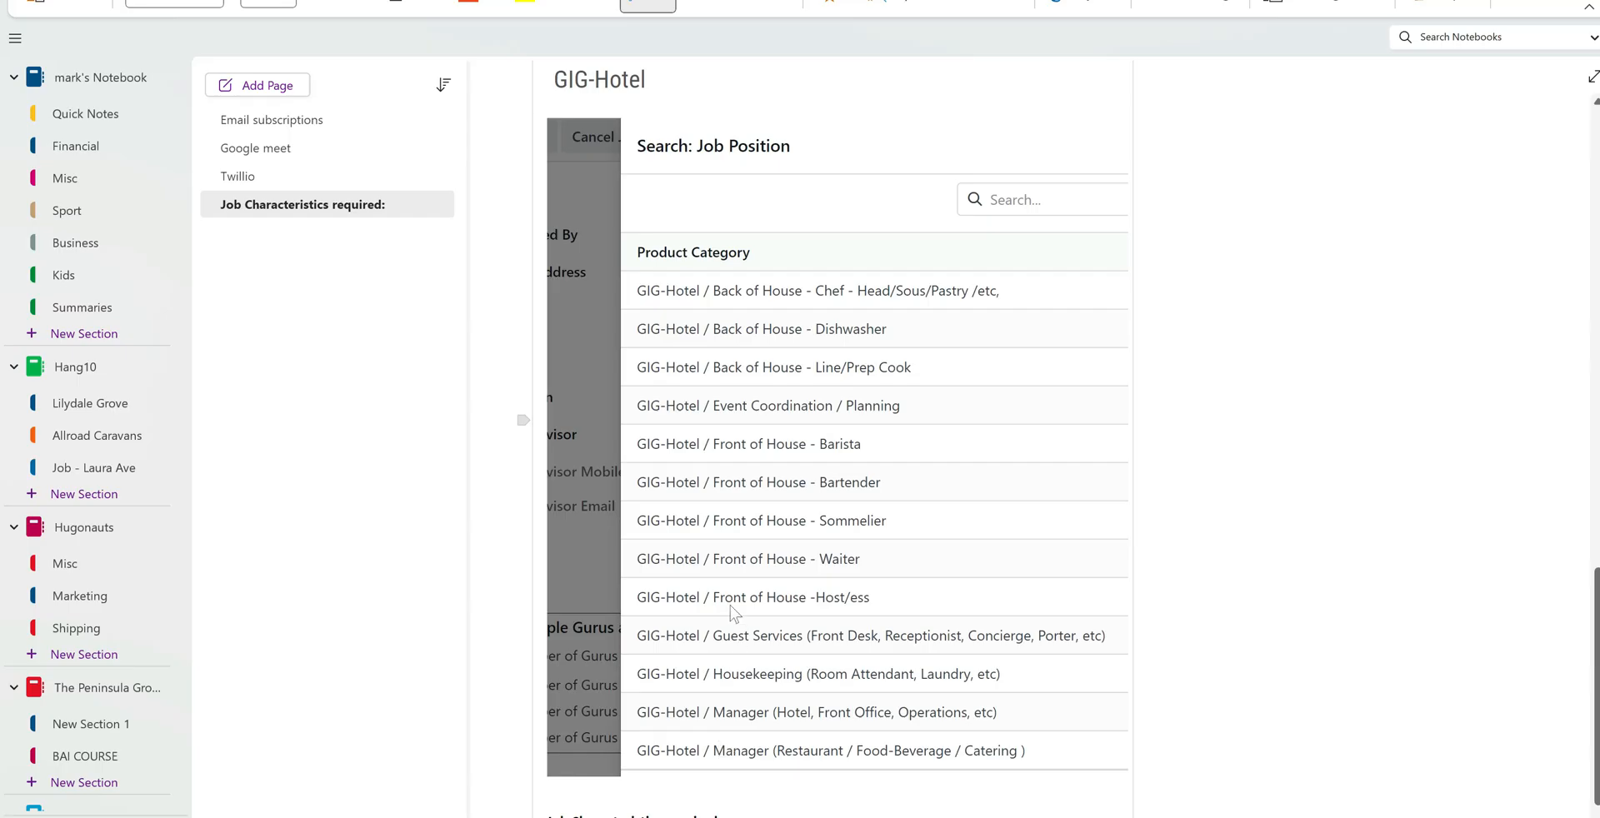
pyautogui.scroll(-6, 732, 608)
pyautogui.scroll(1, 732, 609)
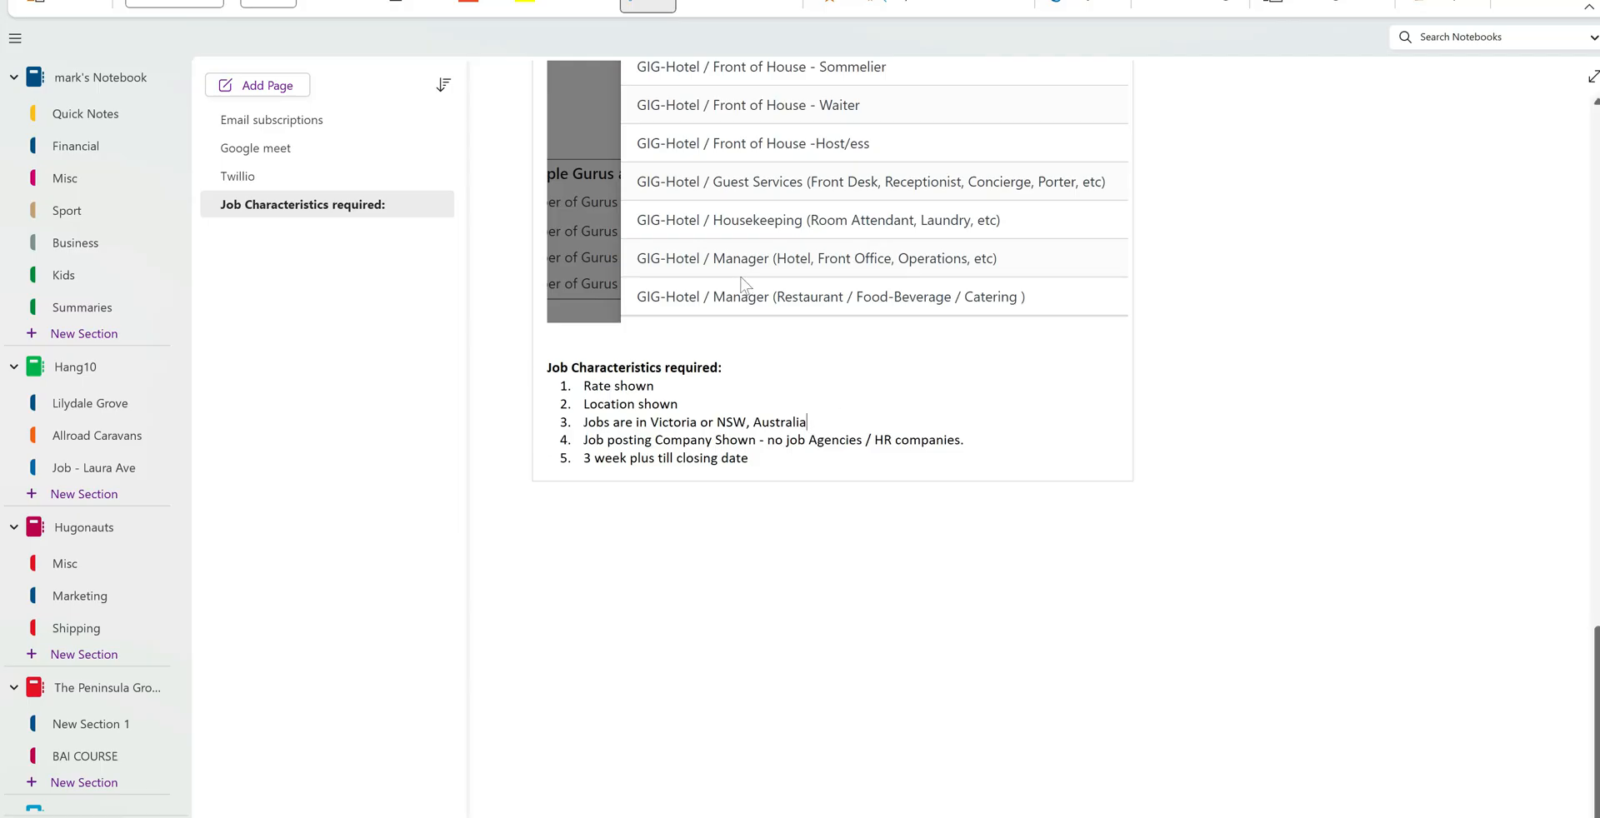
pyautogui.scroll(3, 748, 286)
pyautogui.scroll(10, 716, 373)
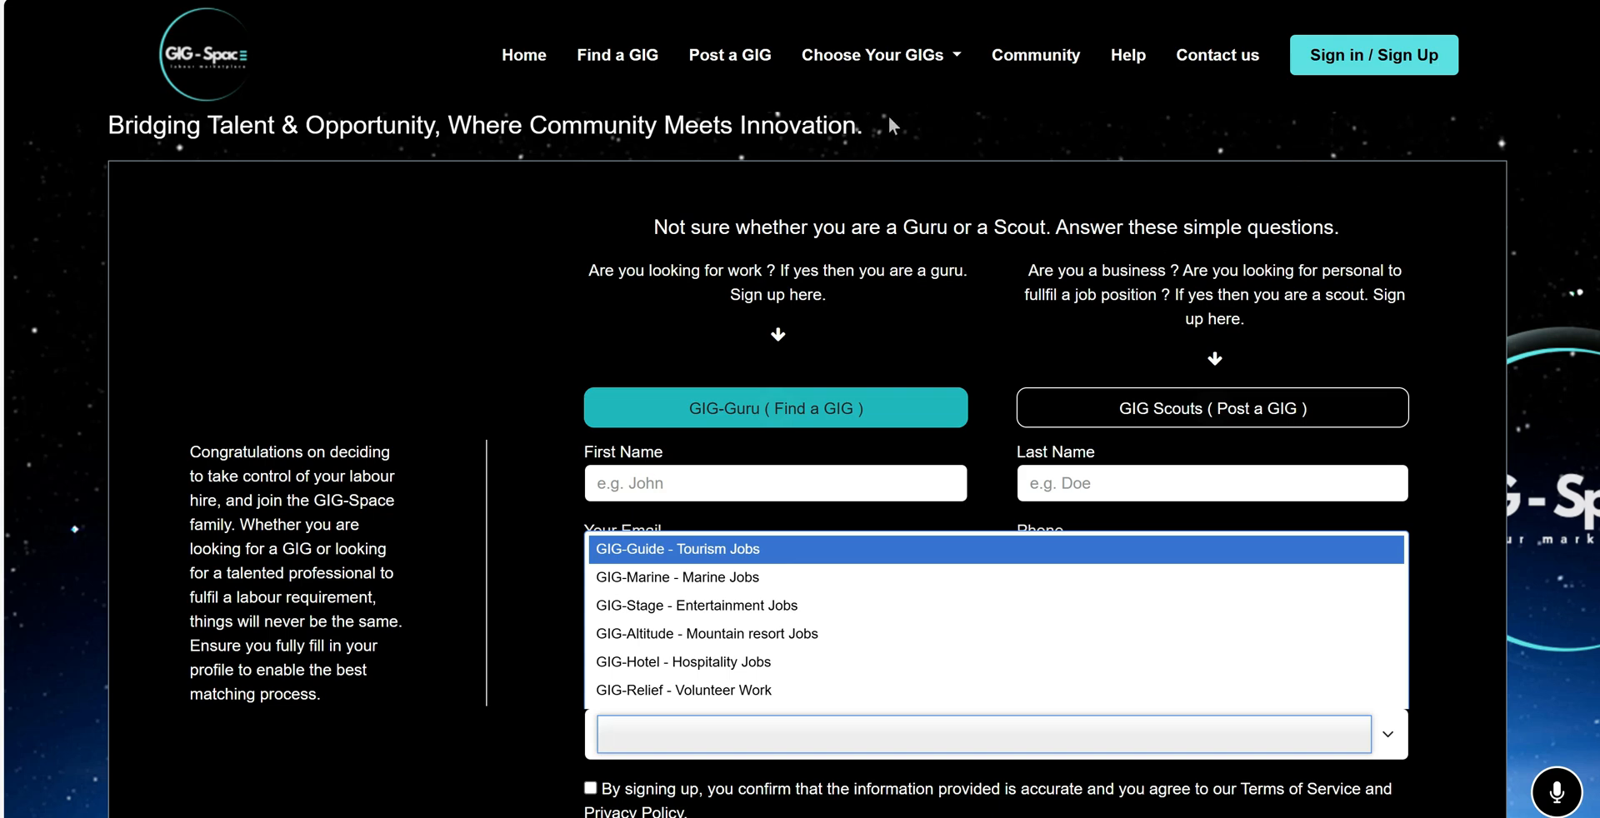
# Return to the GIG-Space site, agree to the Terms of Service and sign in with the prefilled account details
pyautogui.click(1330, 68)
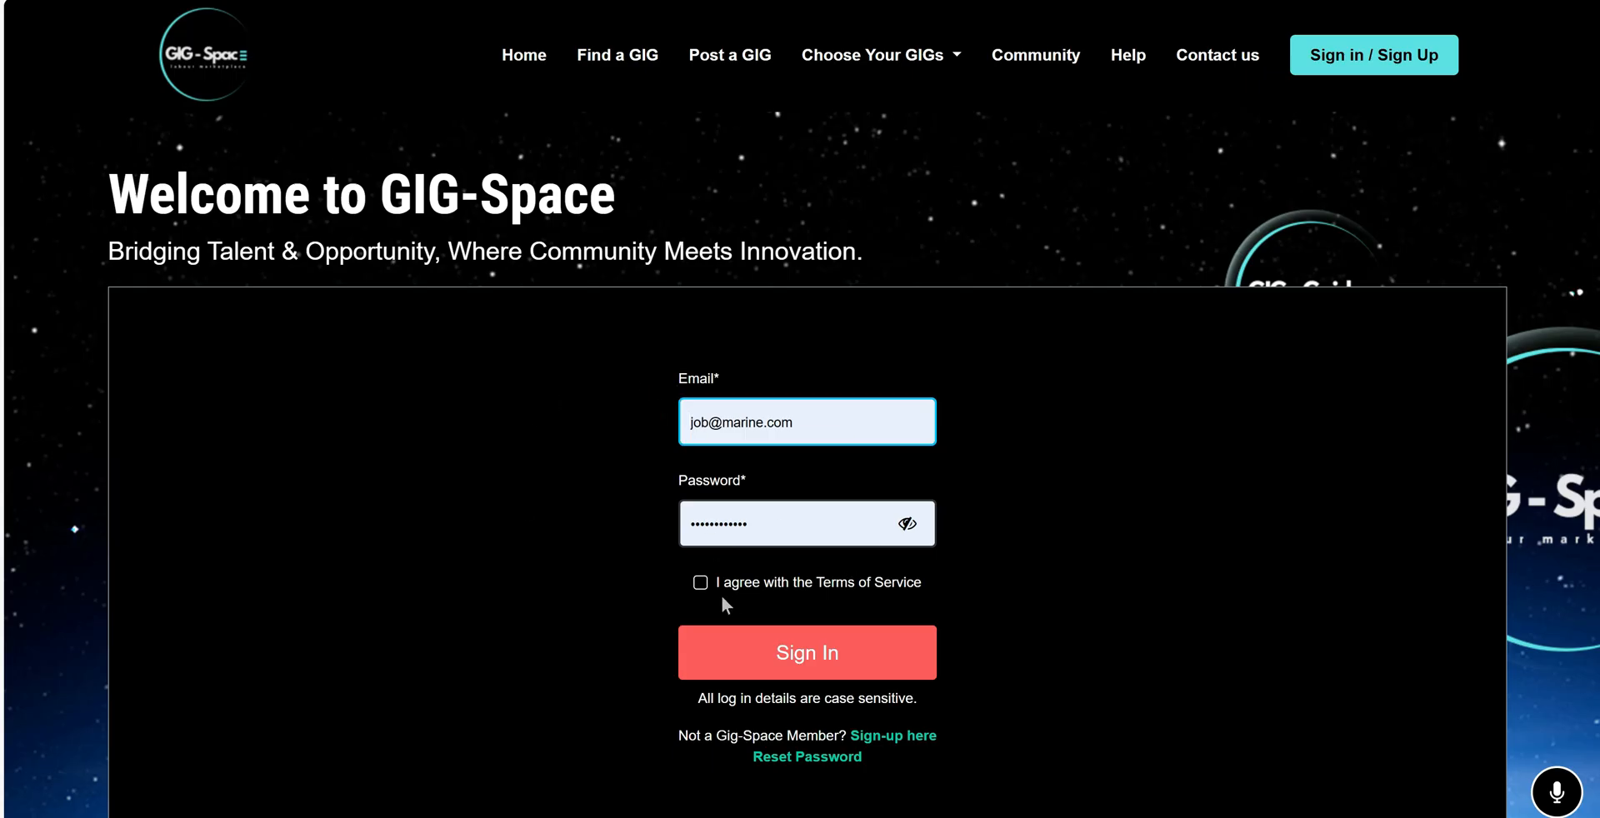
pyautogui.click(700, 582)
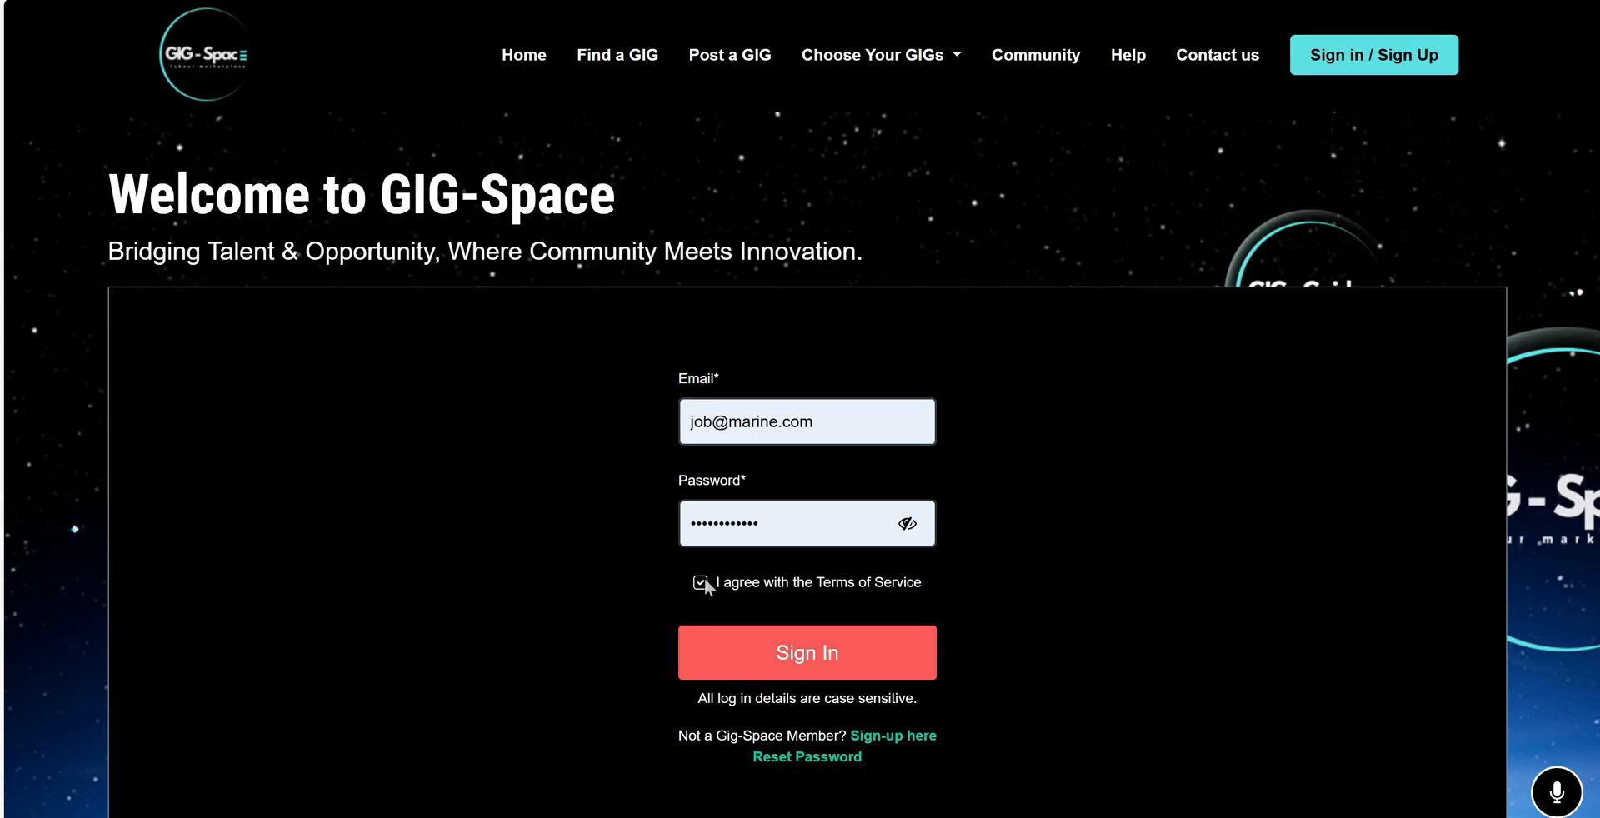
pyautogui.click(757, 667)
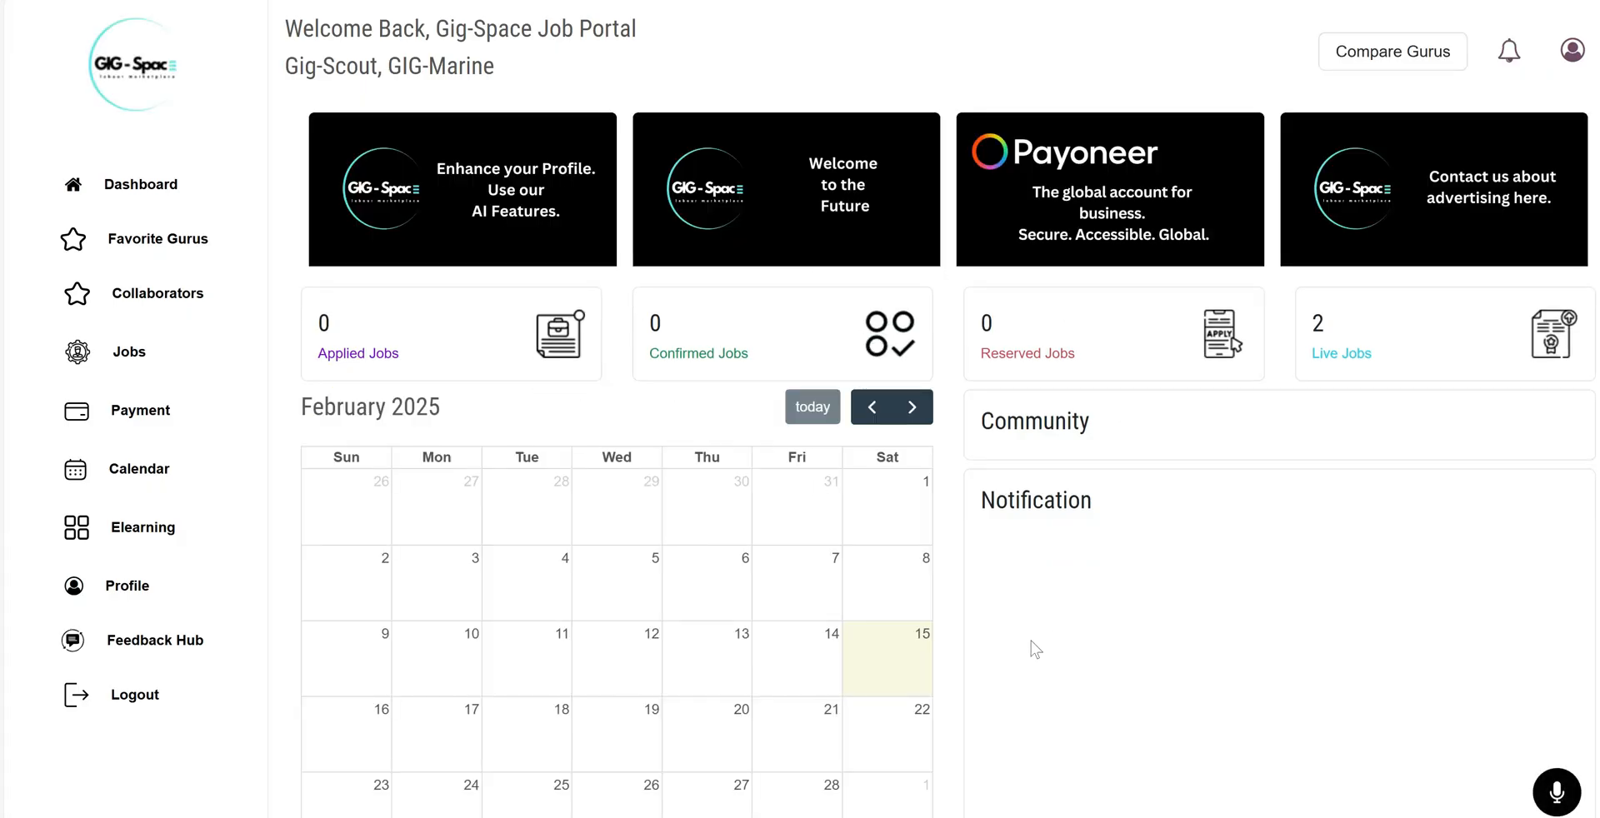
# Open the Cleaner/All-Rounder boat dealership job from the jobs list and show its Bio
pyautogui.click(120, 355)
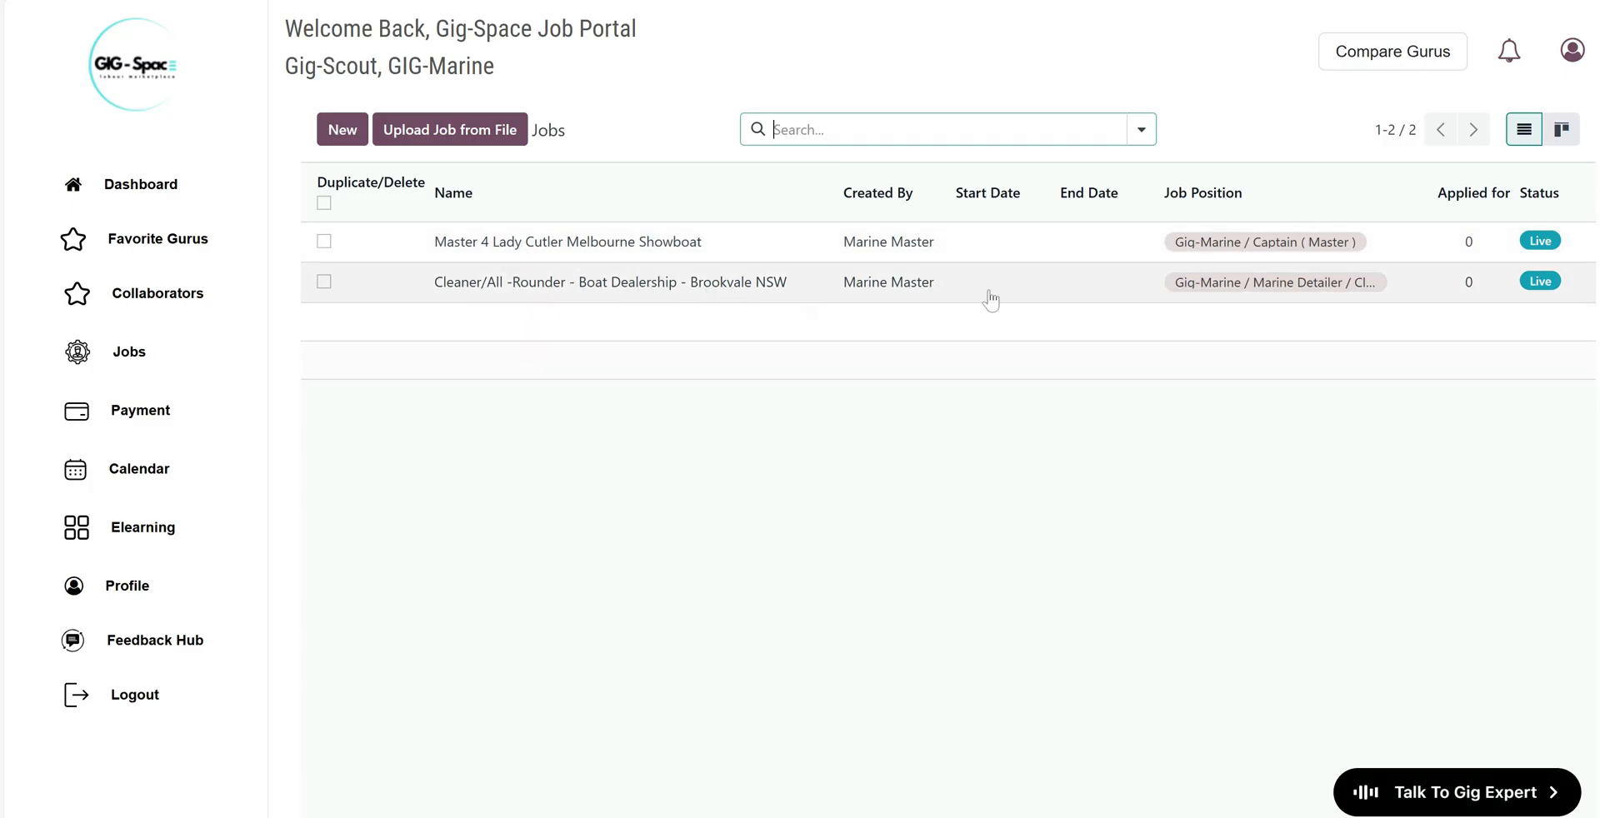
pyautogui.click(560, 288)
pyautogui.scroll(-6, 560, 416)
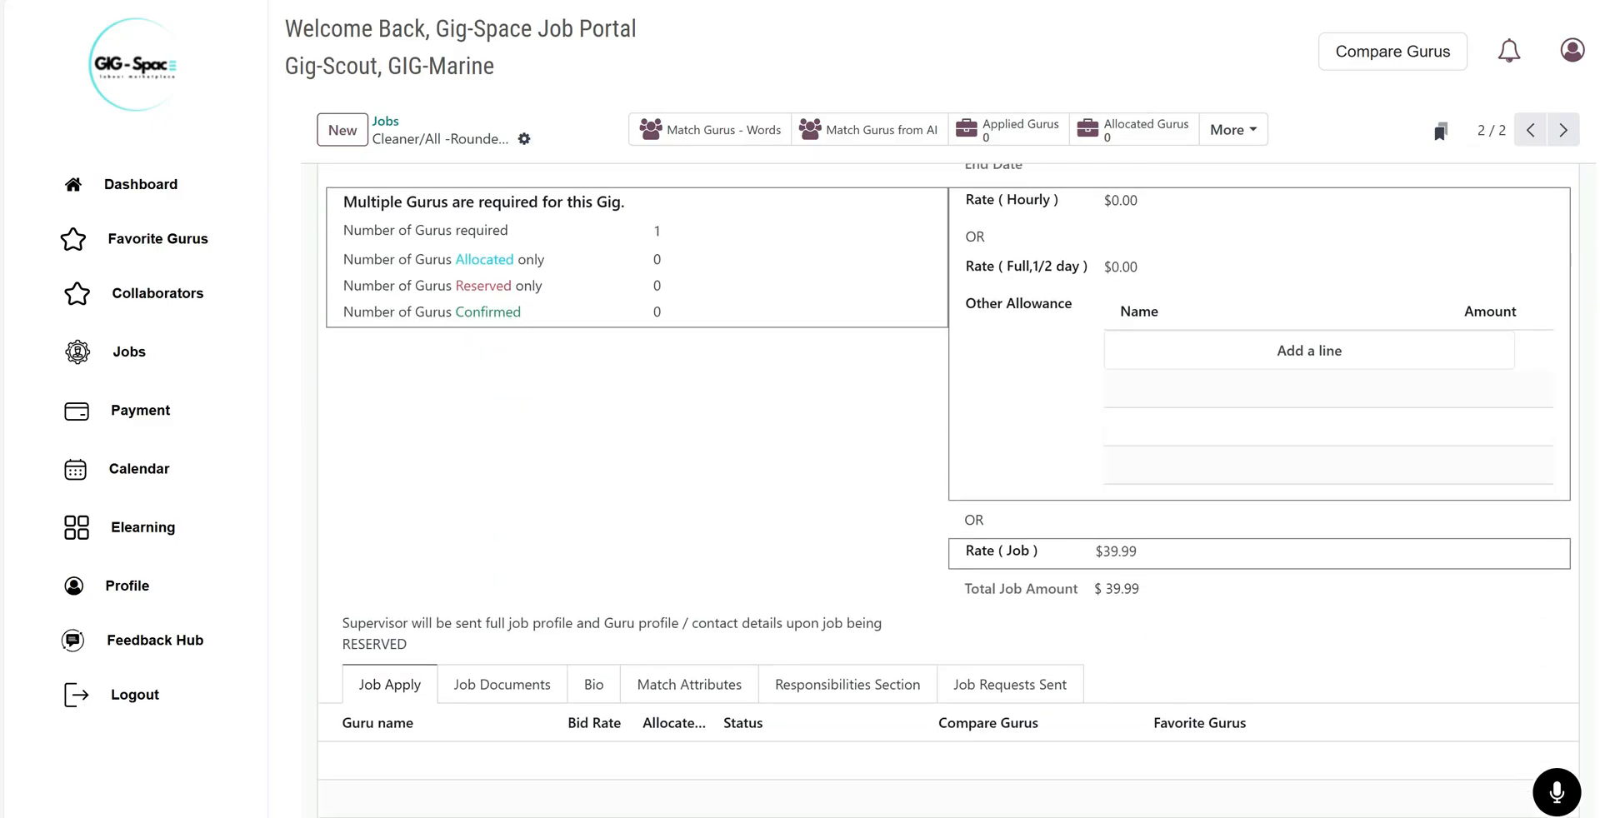
pyautogui.click(602, 688)
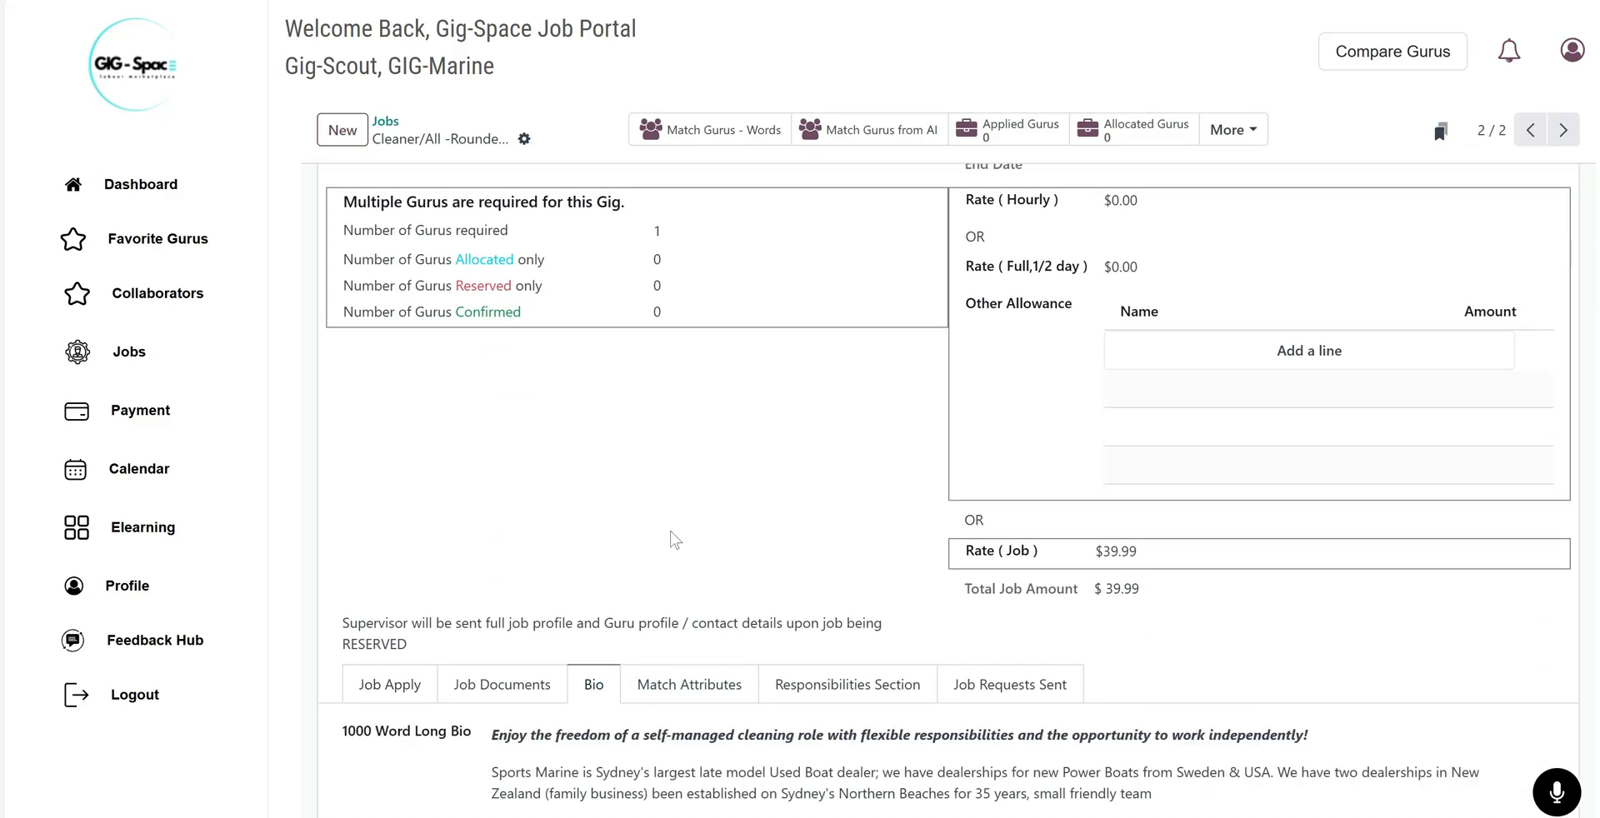
# View the Job Position options available for the Cleaner/All-Rounder job without choosing another one
pyautogui.scroll(6, 675, 540)
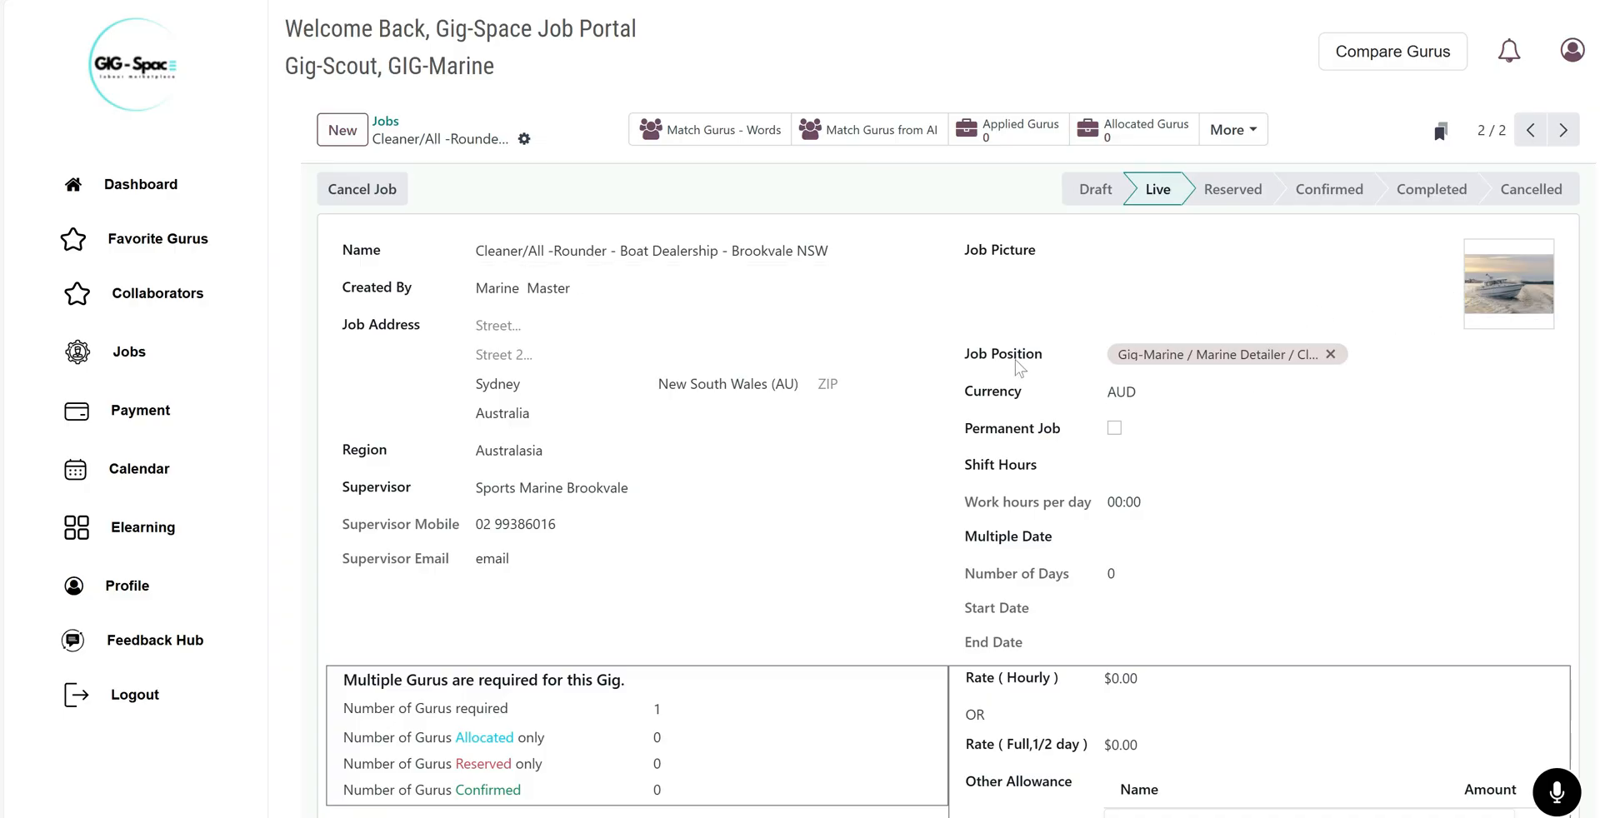
pyautogui.click(1375, 356)
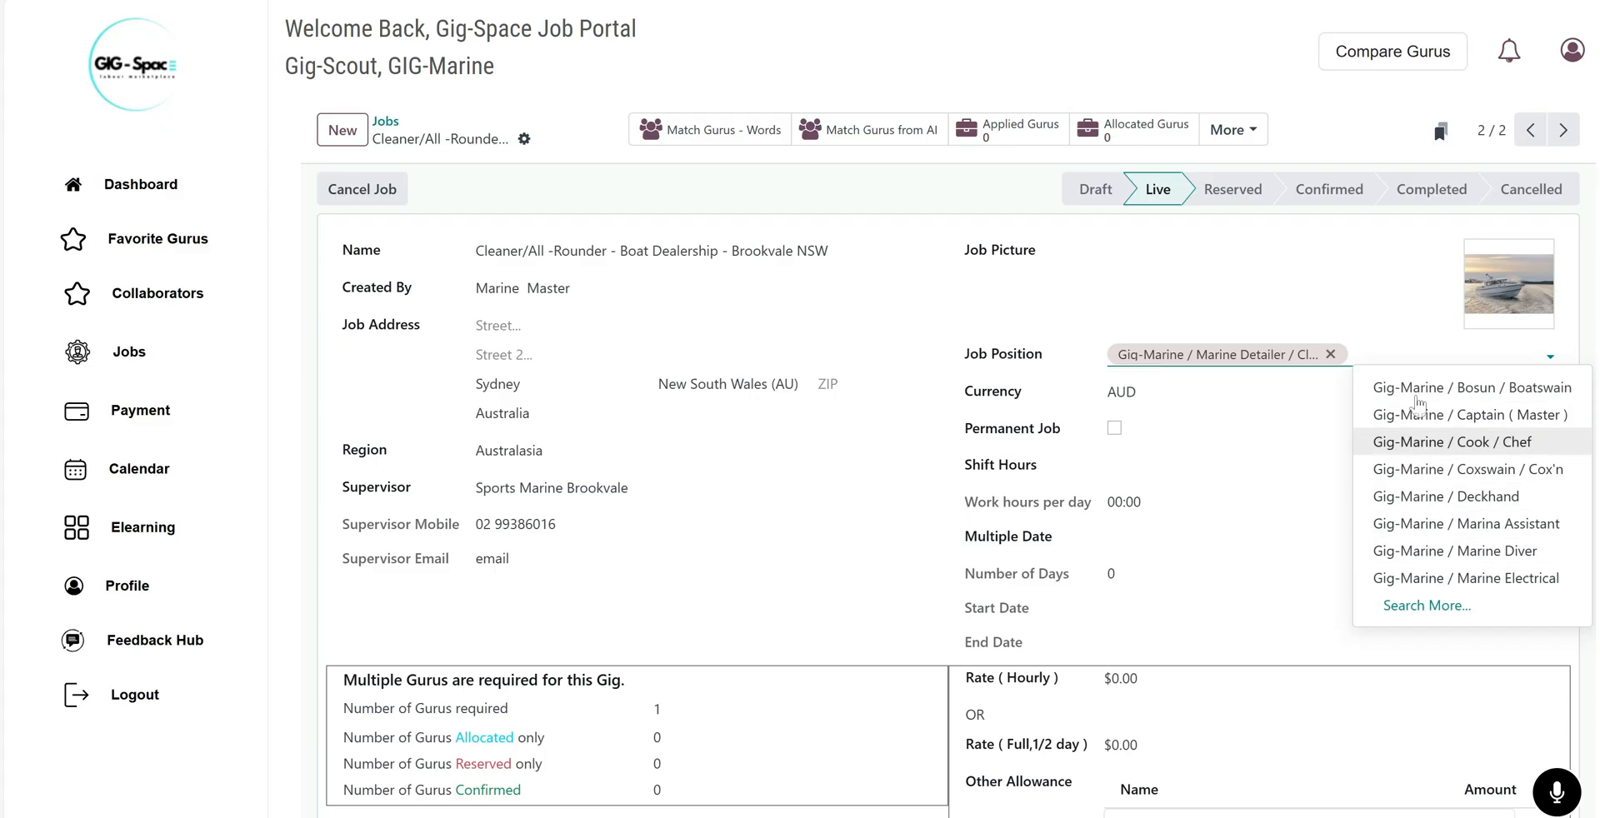
pyautogui.click(1219, 259)
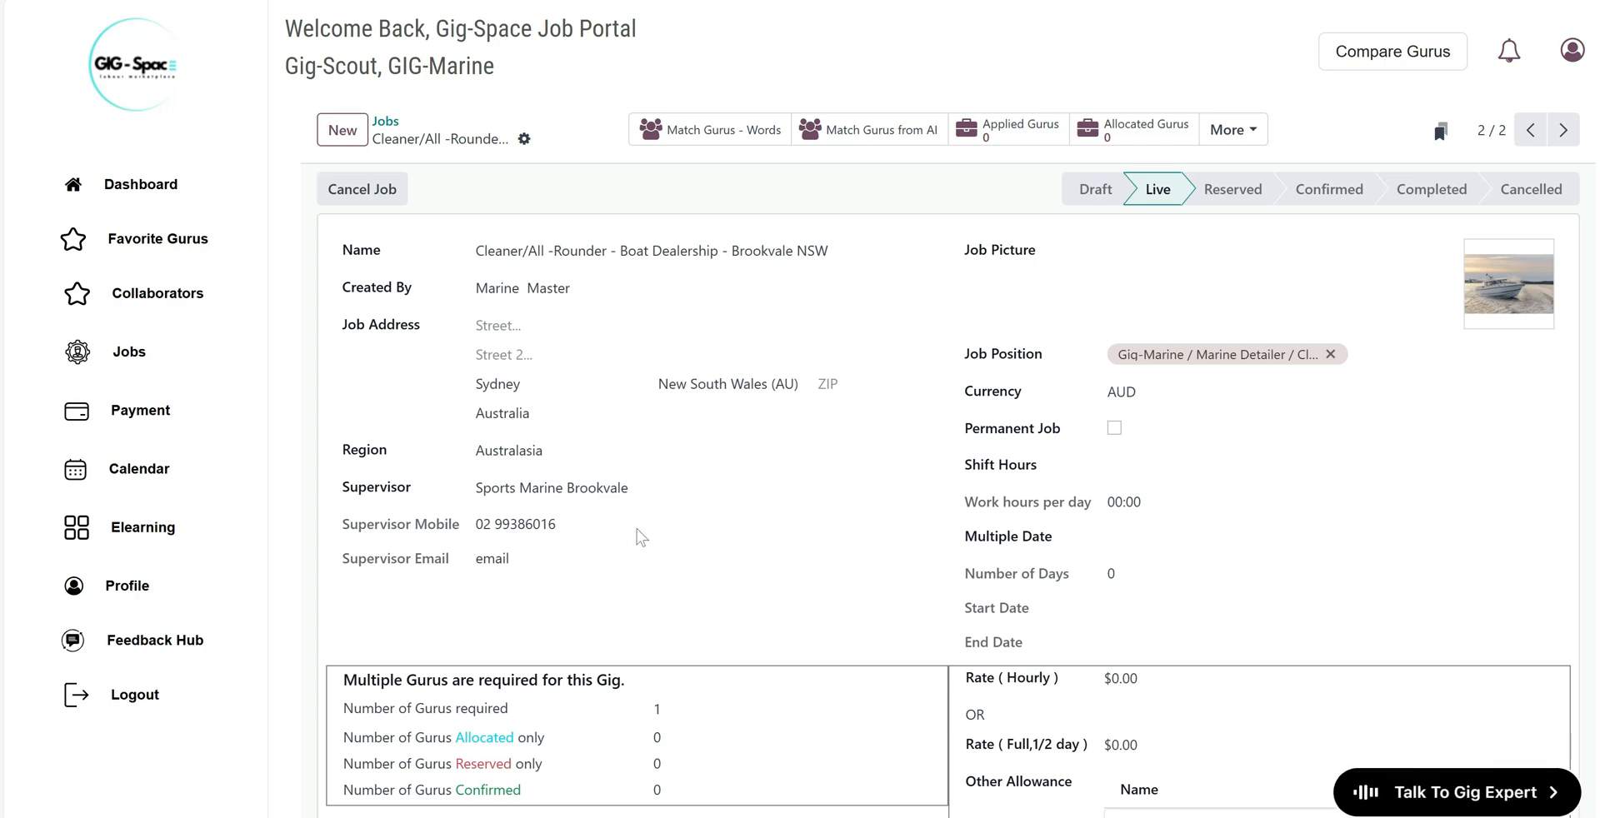
# Read the job's long bio and its tasks and responsibilities
pyautogui.scroll(-7, 641, 537)
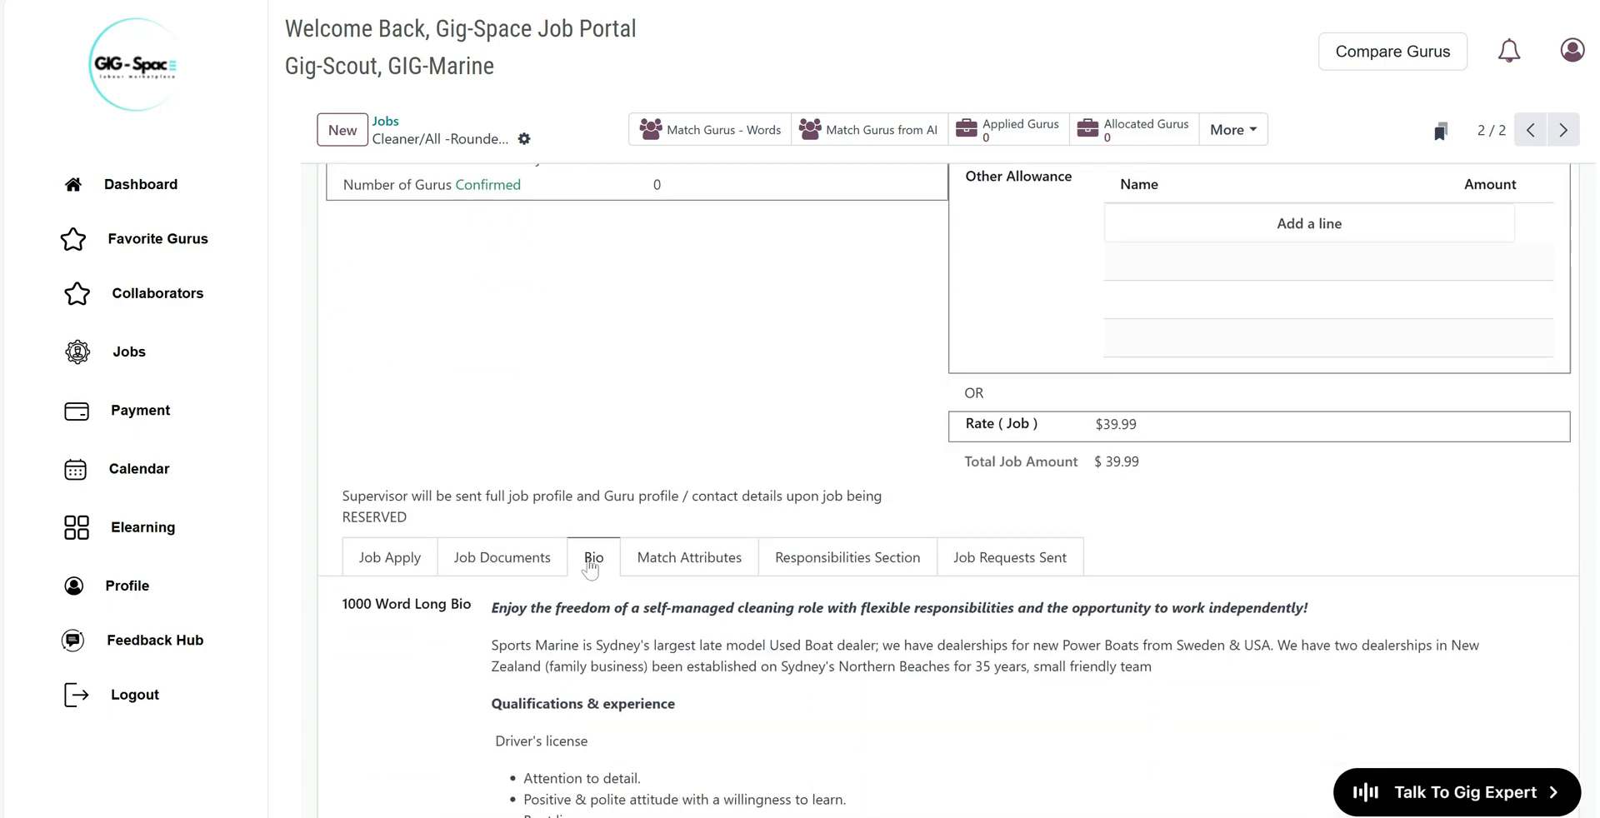
pyautogui.scroll(-2, 592, 560)
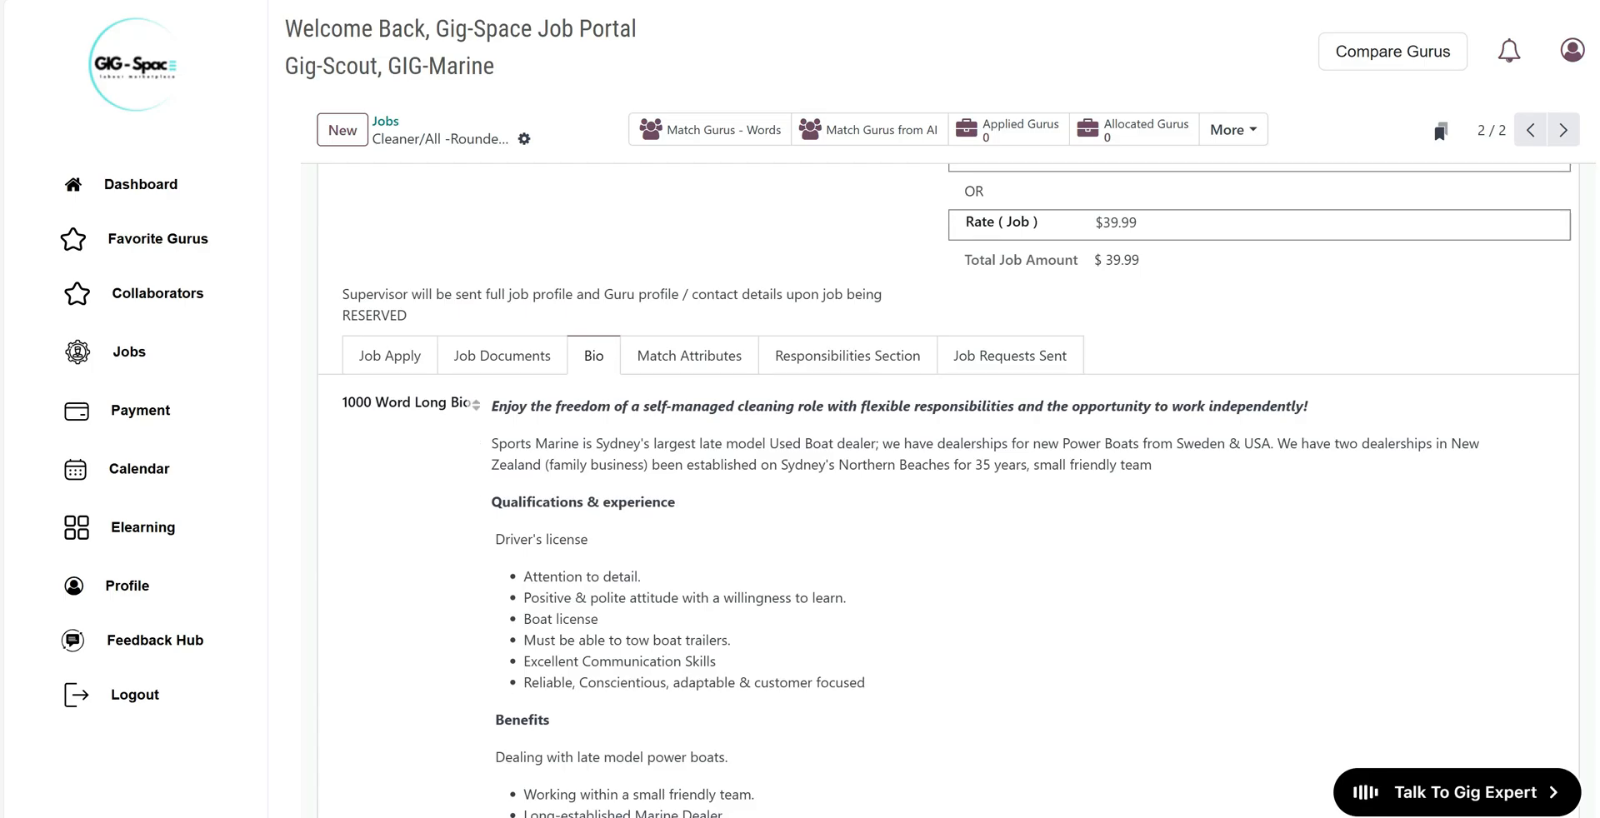
pyautogui.scroll(-2, 476, 614)
pyautogui.scroll(3, 475, 614)
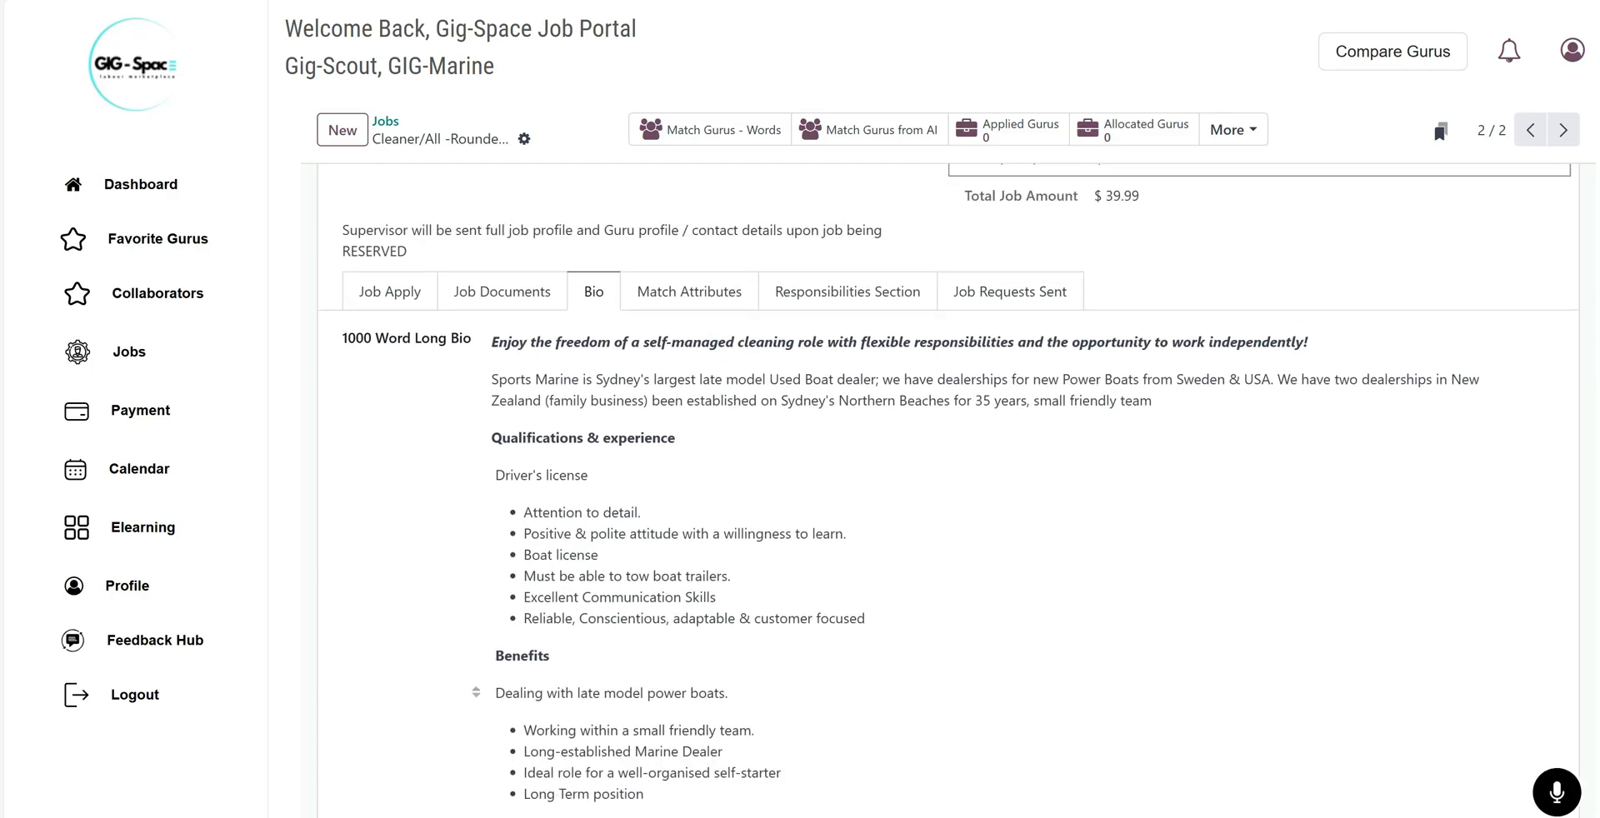
pyautogui.click(829, 414)
pyautogui.scroll(-2, 829, 422)
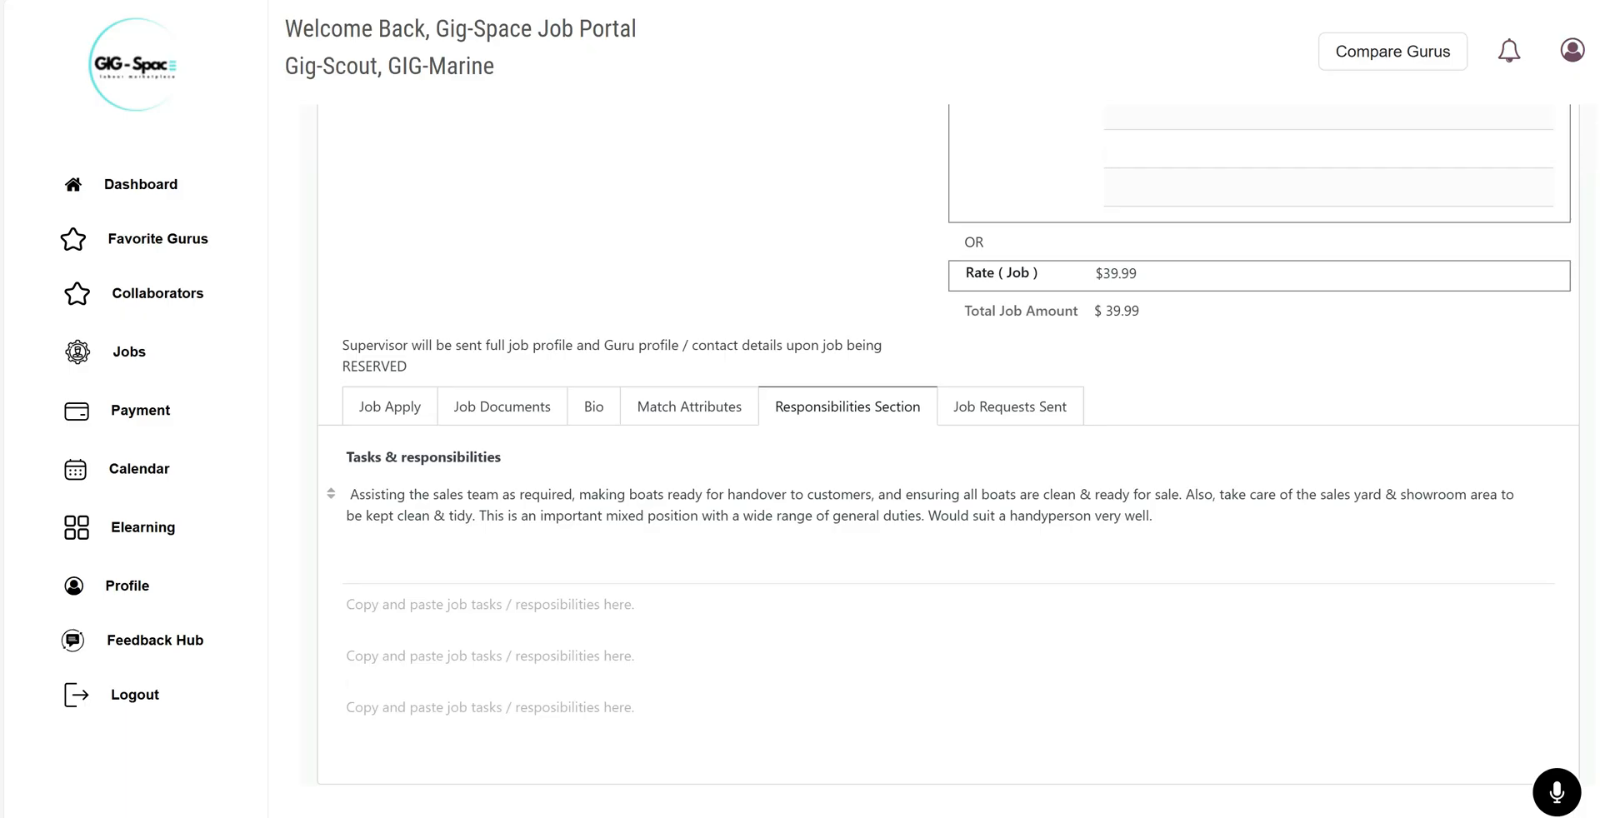
# Try adding Italian as a mandatory language match and another language as preferred in the match attributes, removing both again
pyautogui.click(687, 409)
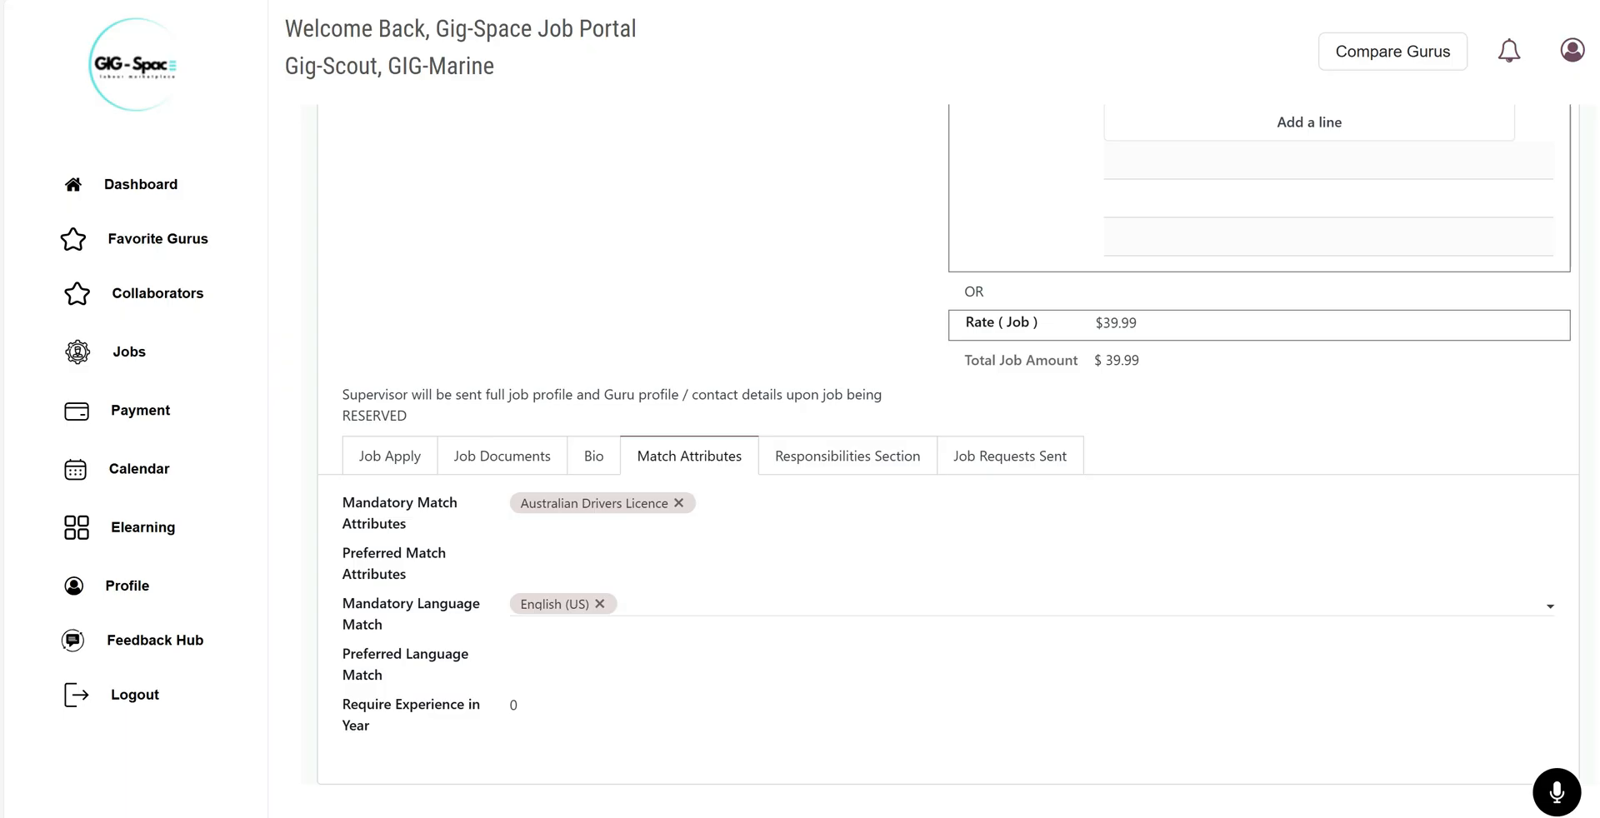
pyautogui.click(667, 605)
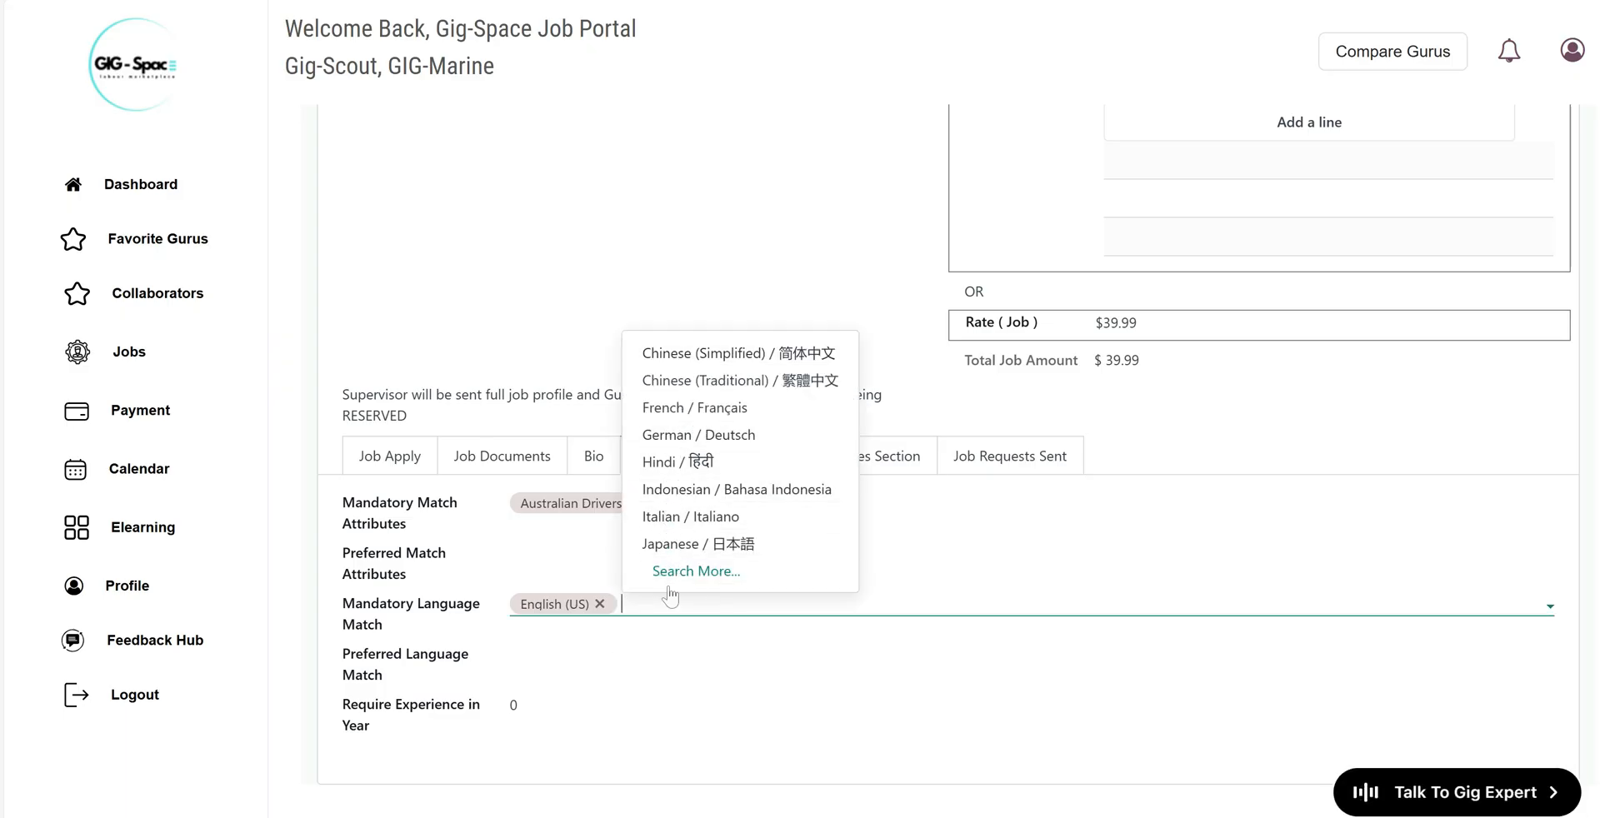
pyautogui.click(690, 517)
pyautogui.click(732, 604)
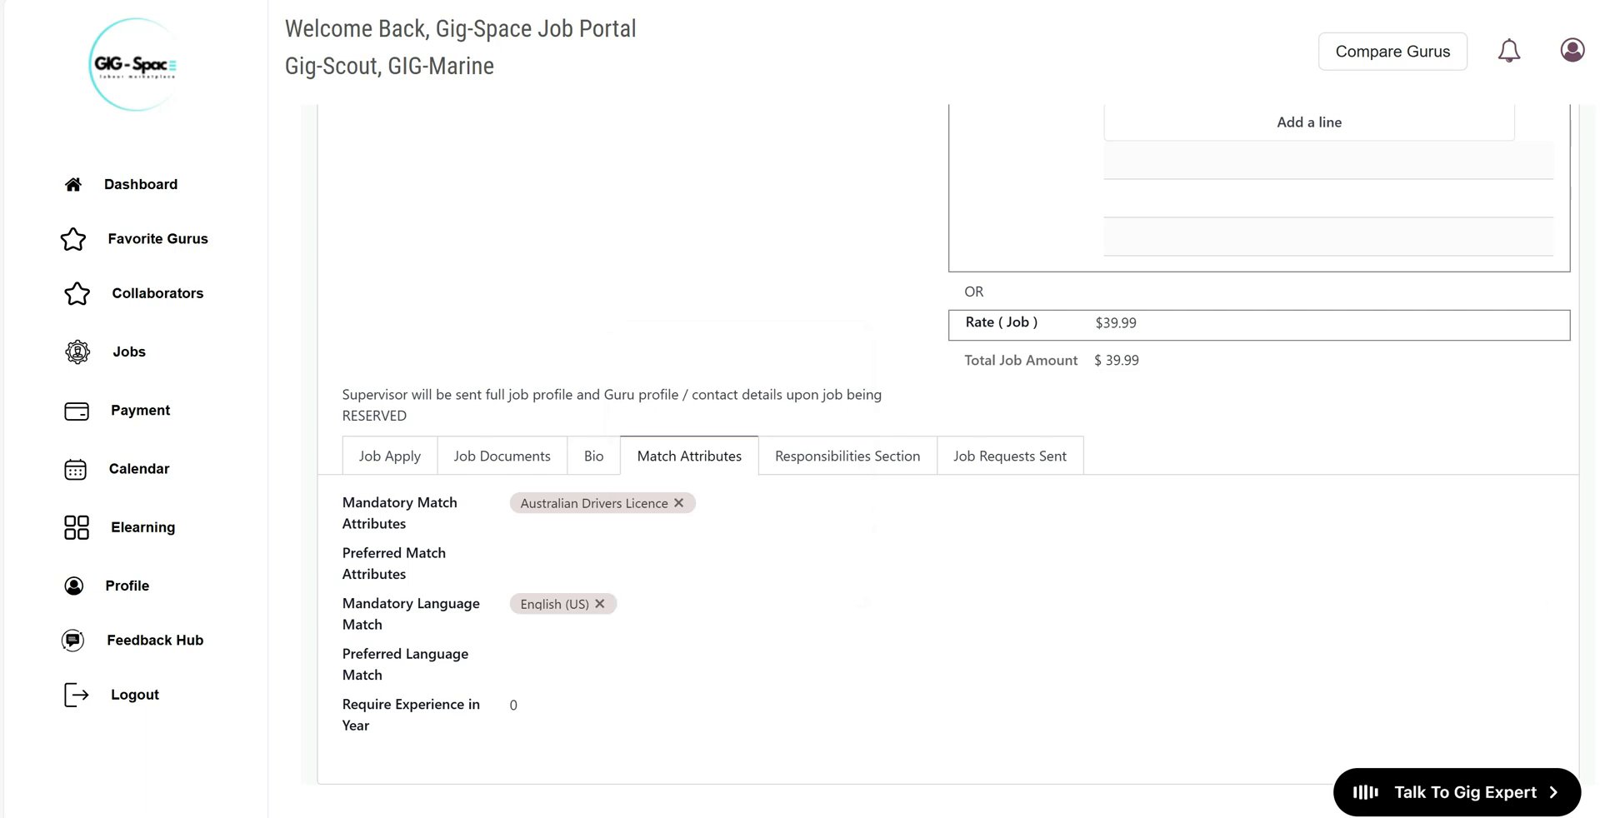
pyautogui.click(554, 655)
pyautogui.click(546, 486)
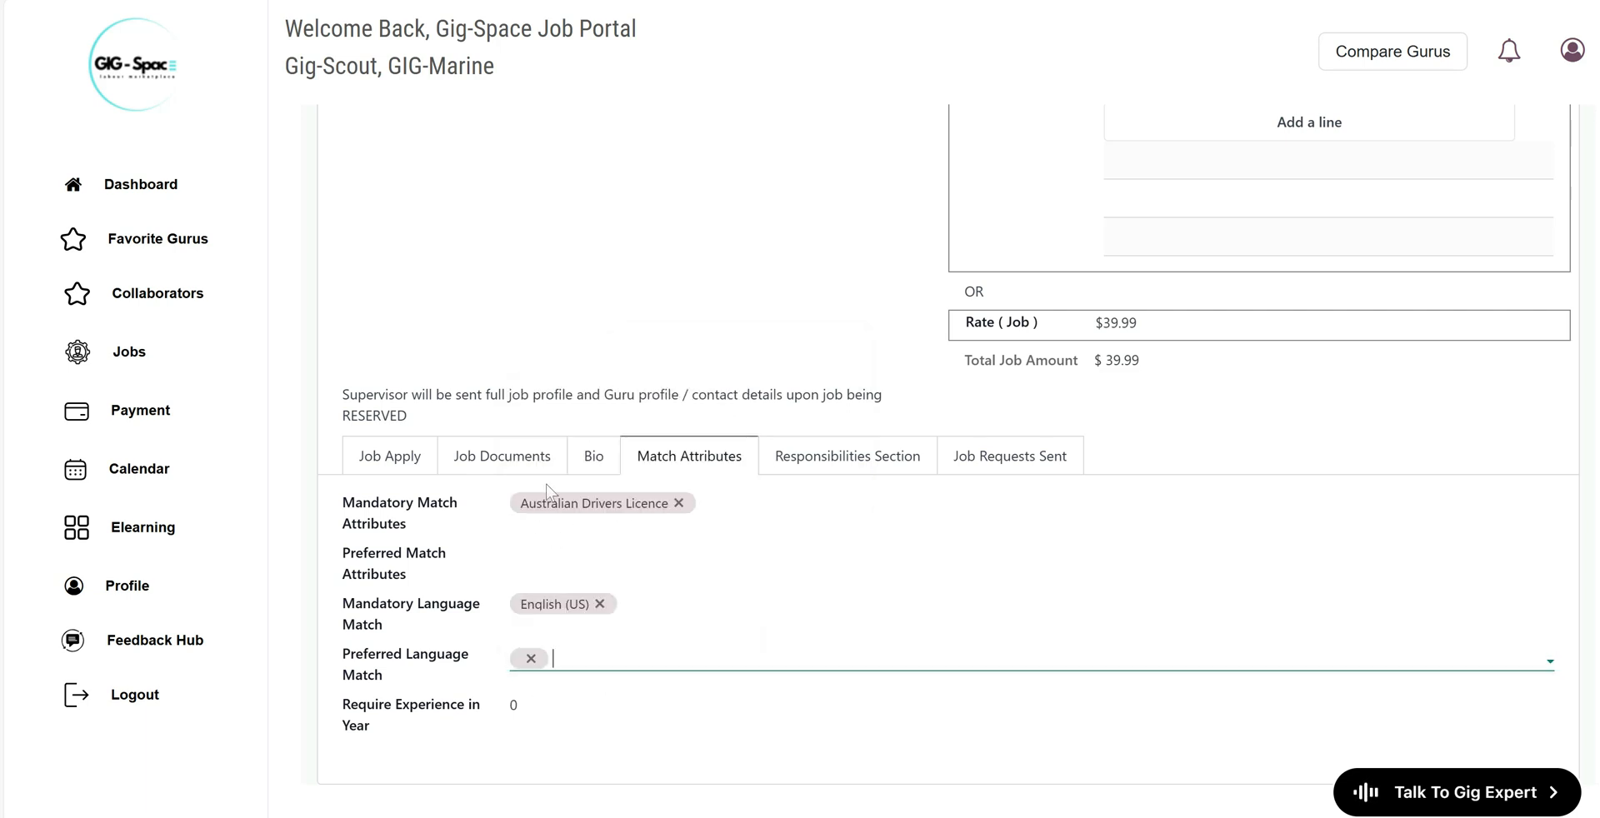
pyautogui.click(628, 657)
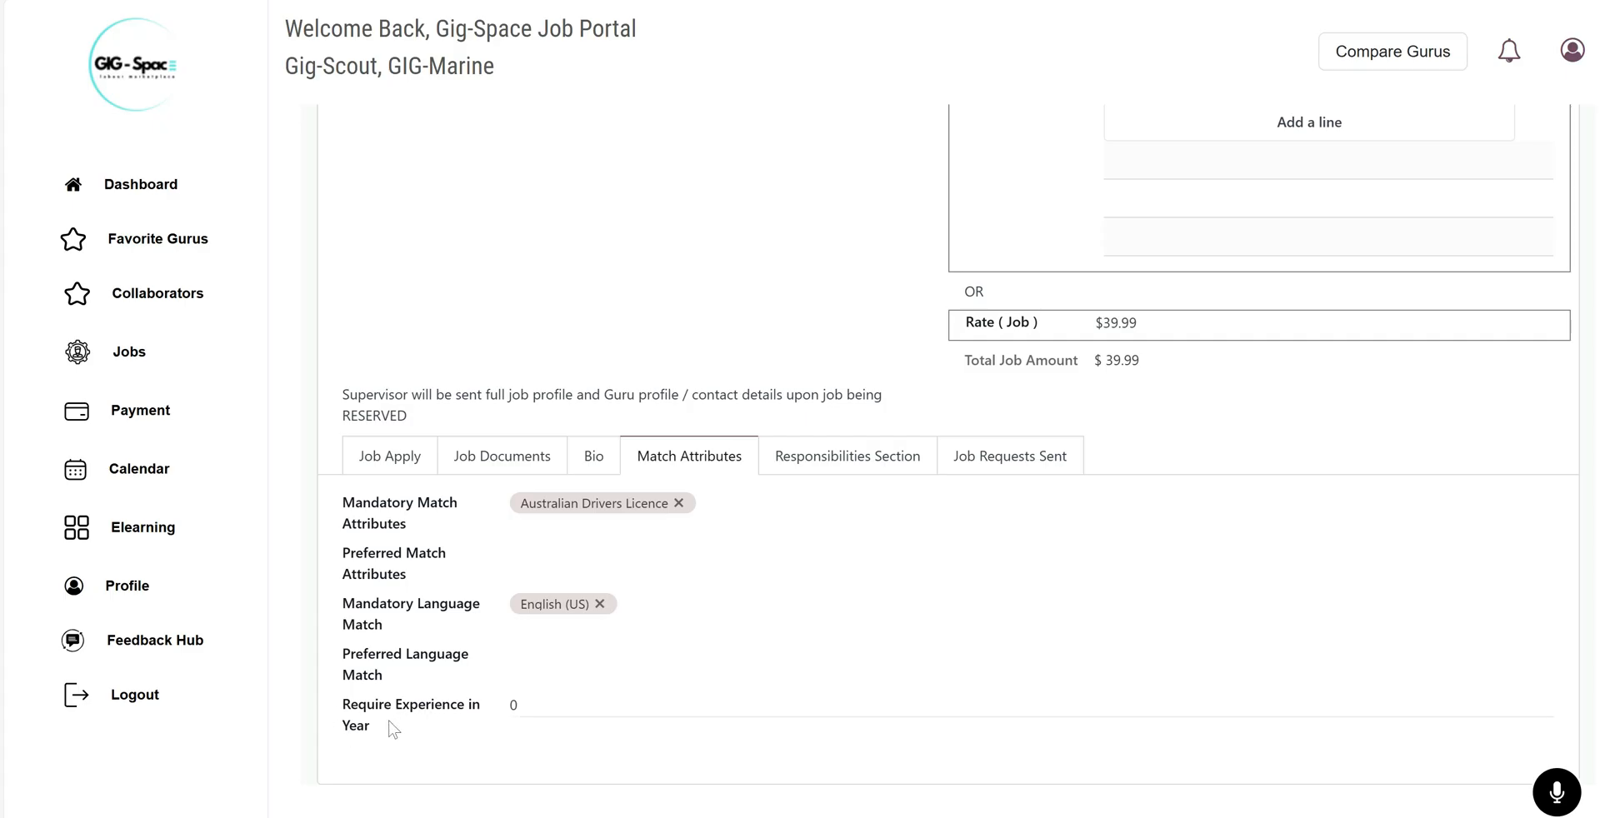
# Try 2 years as the job's required experience and reset the value to 0
pyautogui.moveTo(515, 706); pyautogui.dragTo(525, 707)
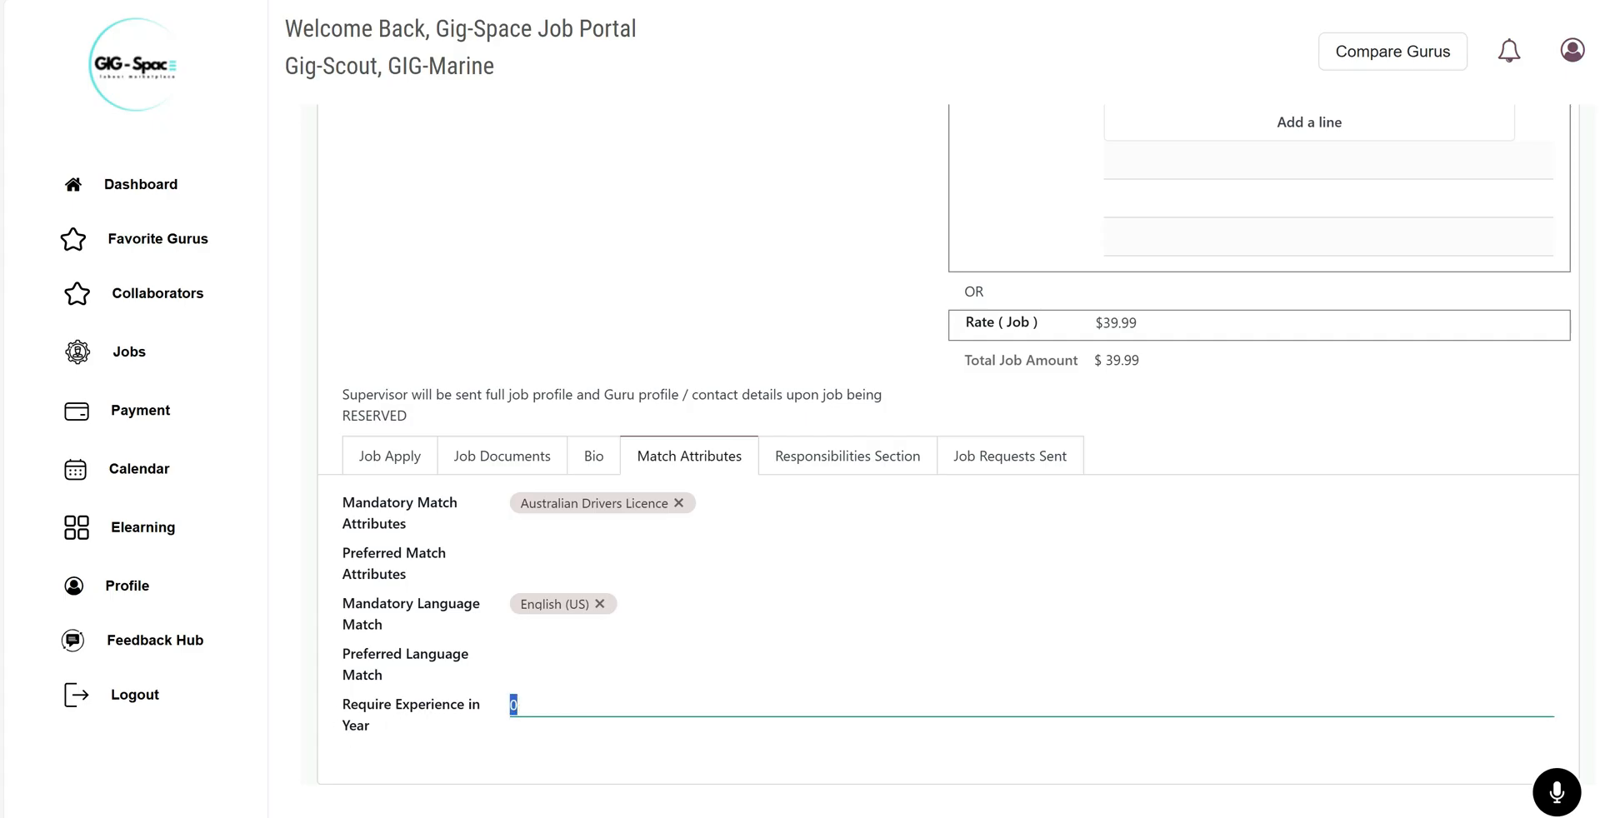
pyautogui.write('2')
pyautogui.click(618, 667)
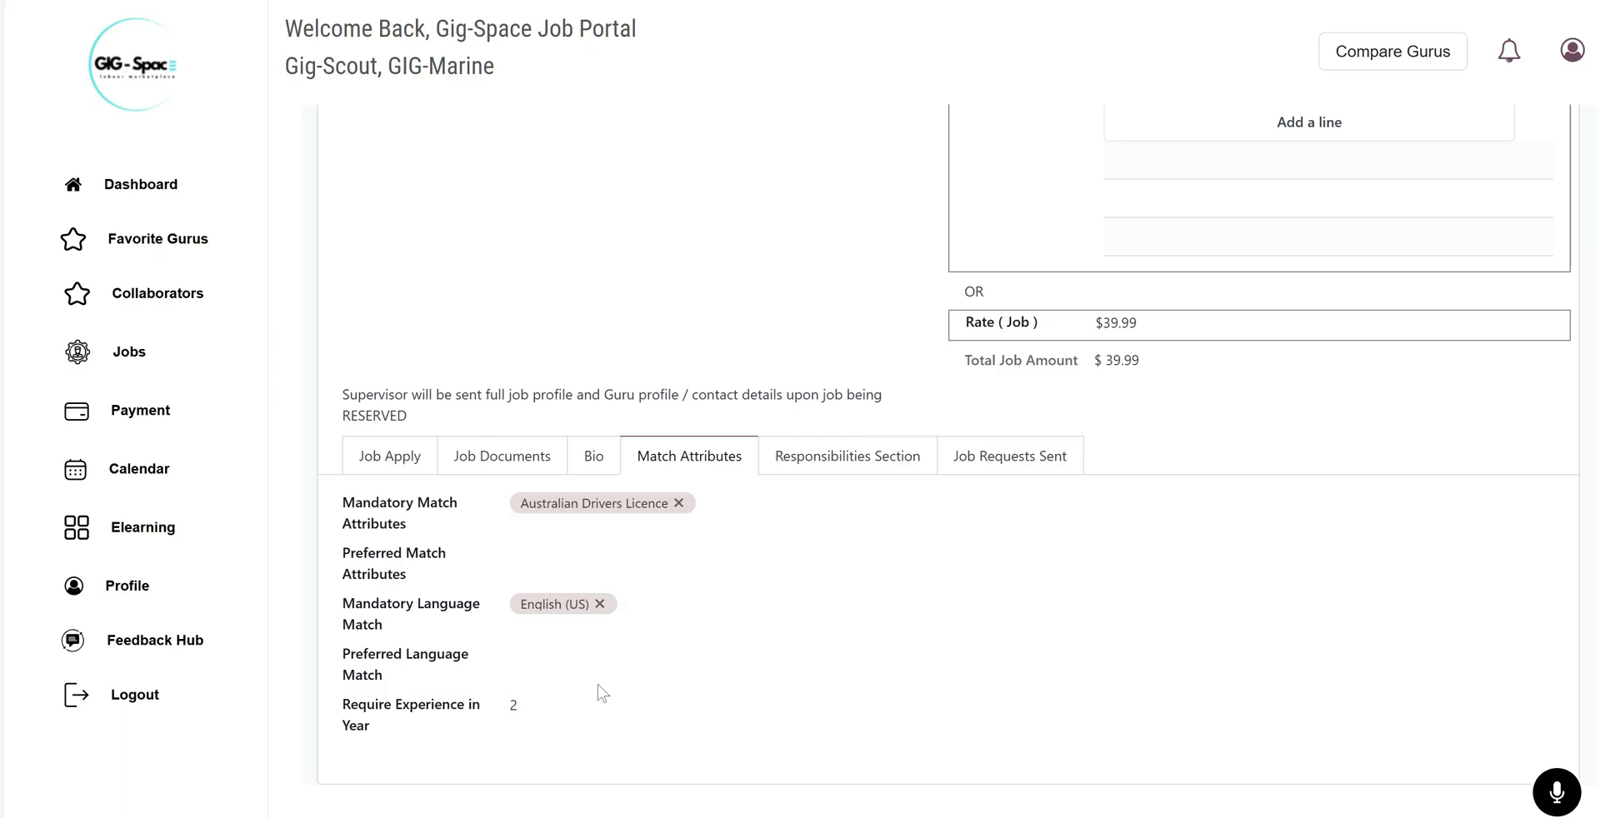
pyautogui.click(549, 709)
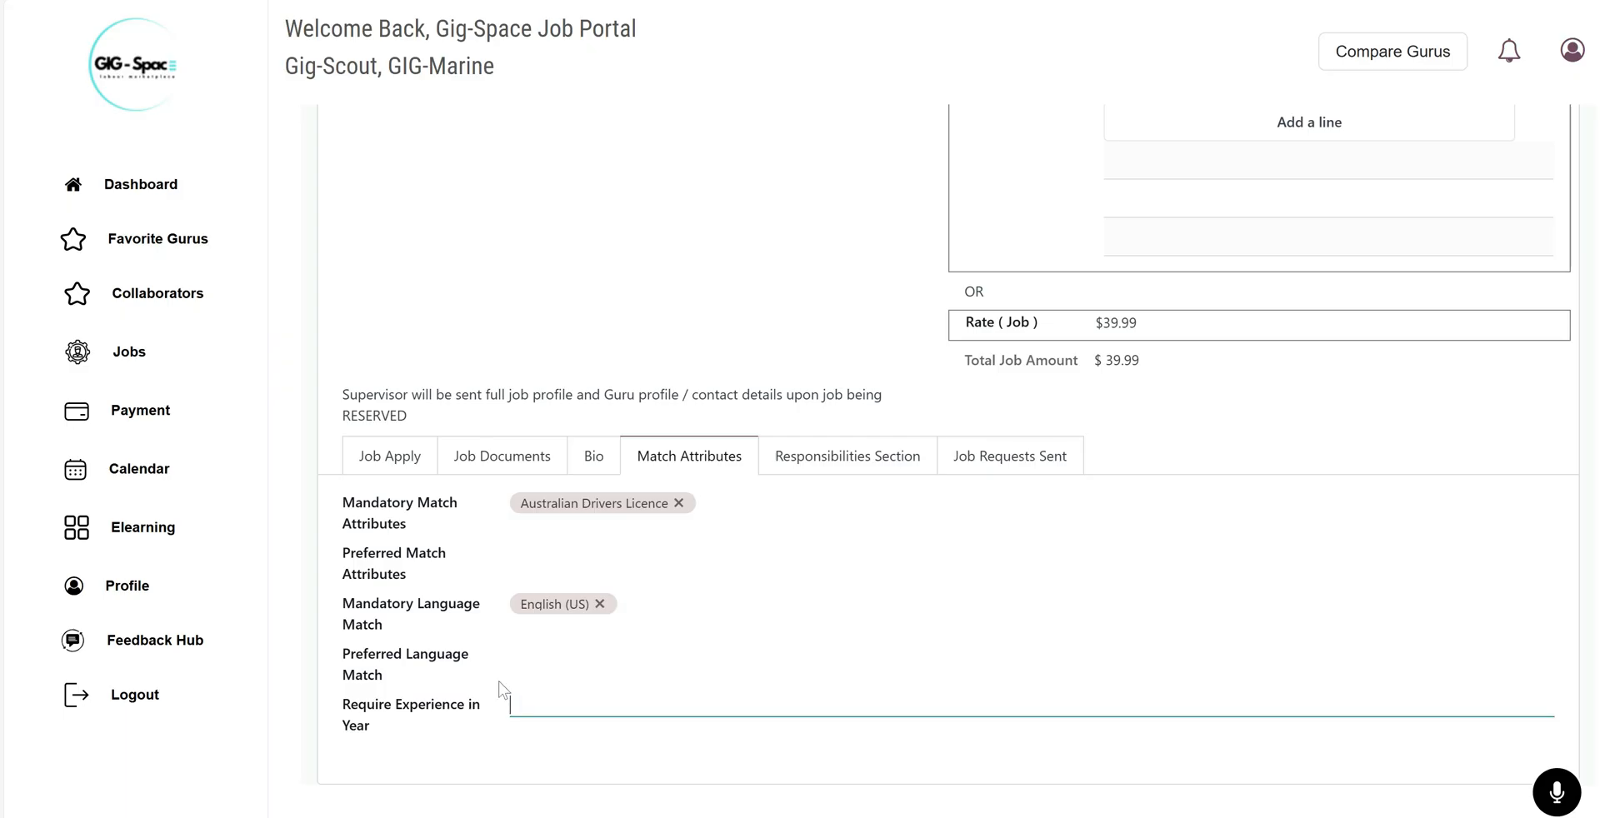
pyautogui.click(527, 682)
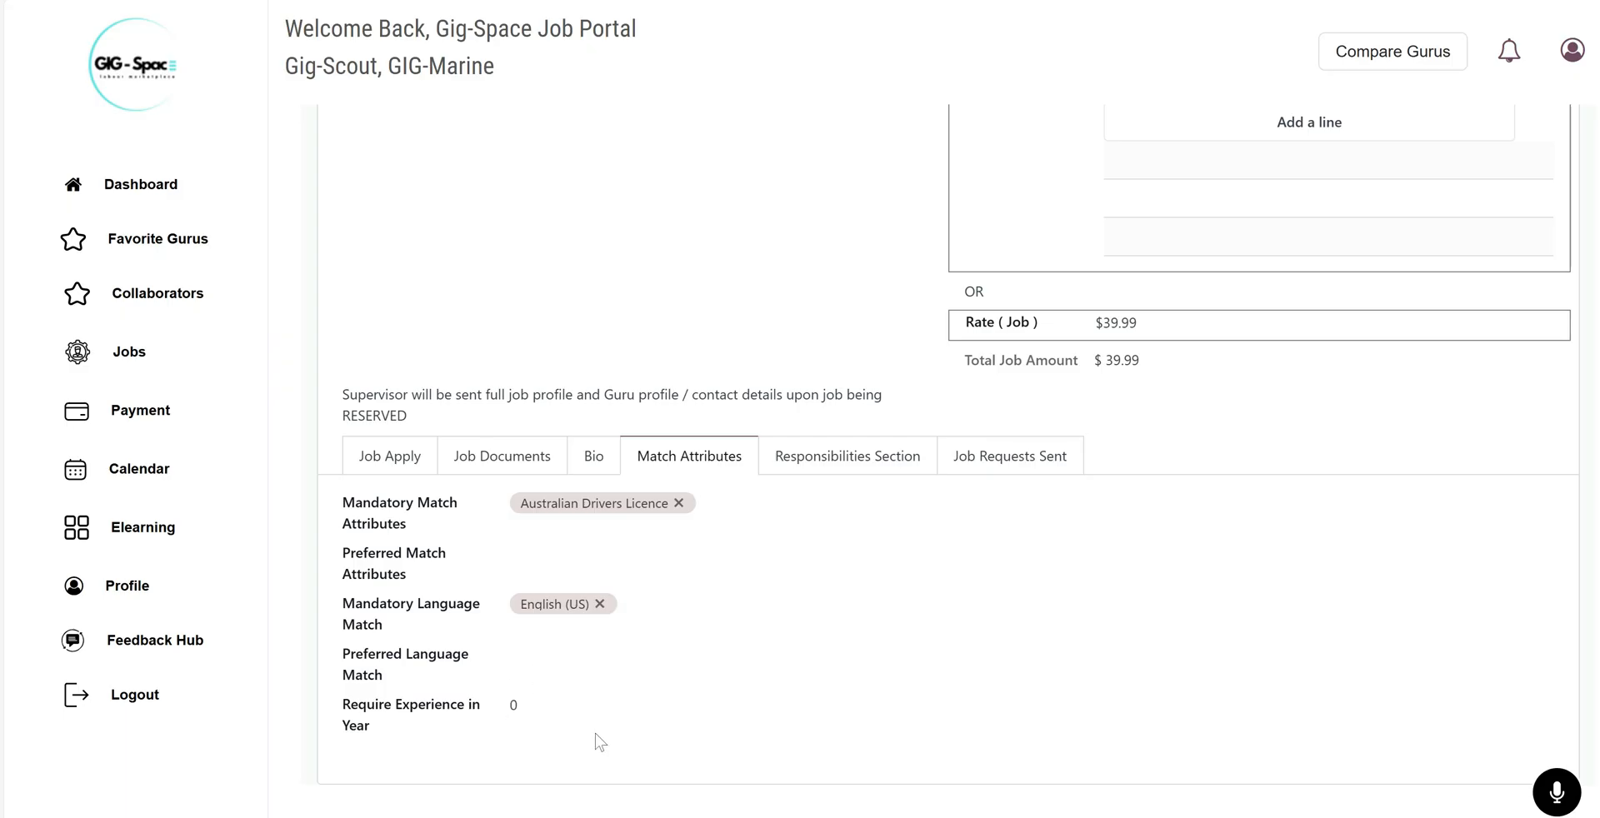
# Return to the jobs list and start a new job record
pyautogui.scroll(10, 600, 742)
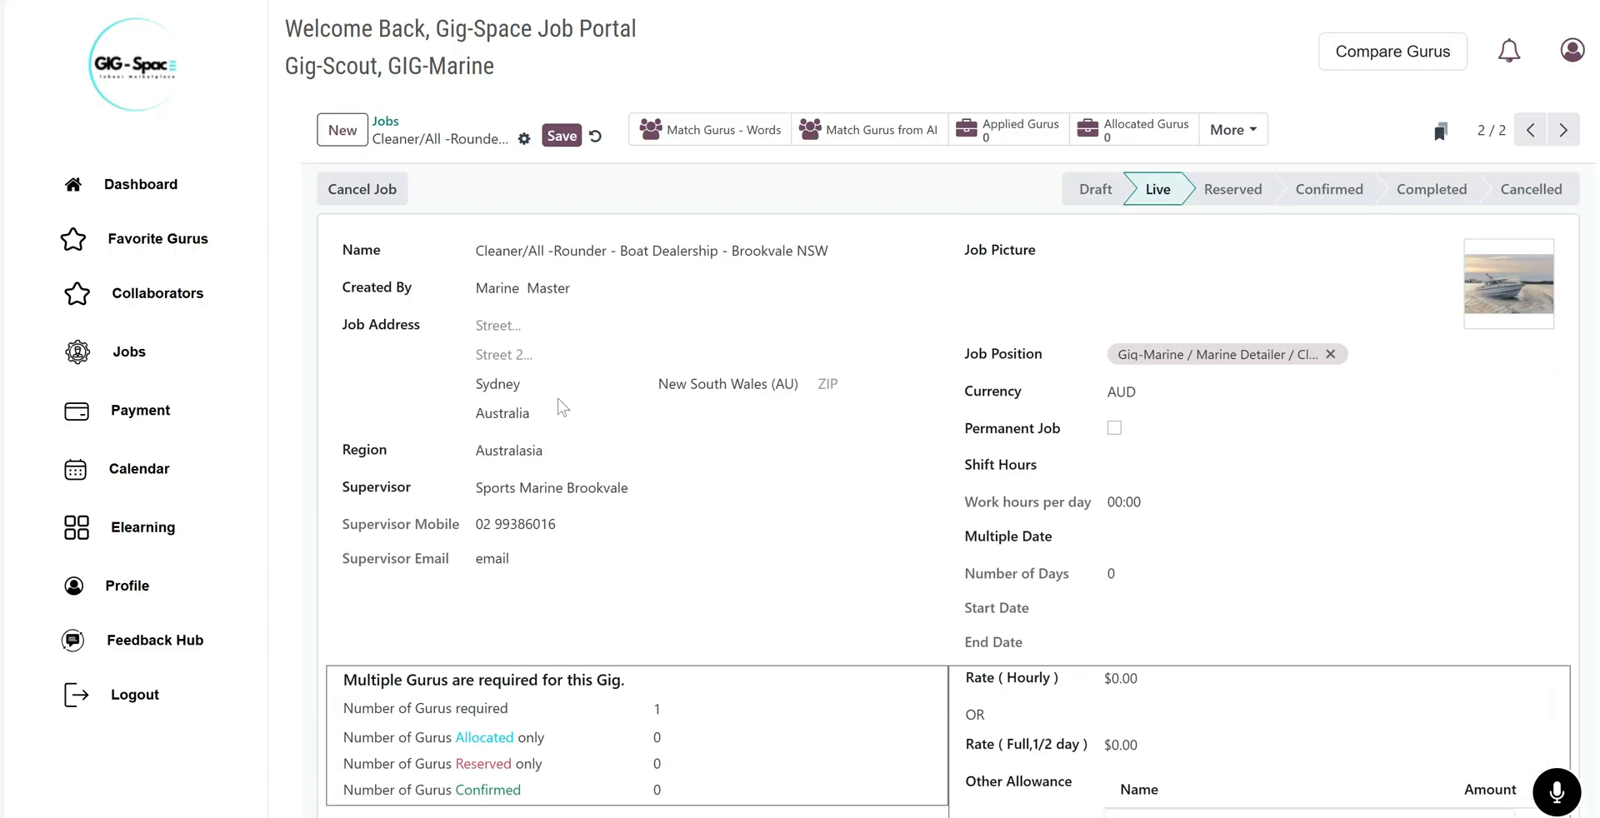
pyautogui.click(385, 123)
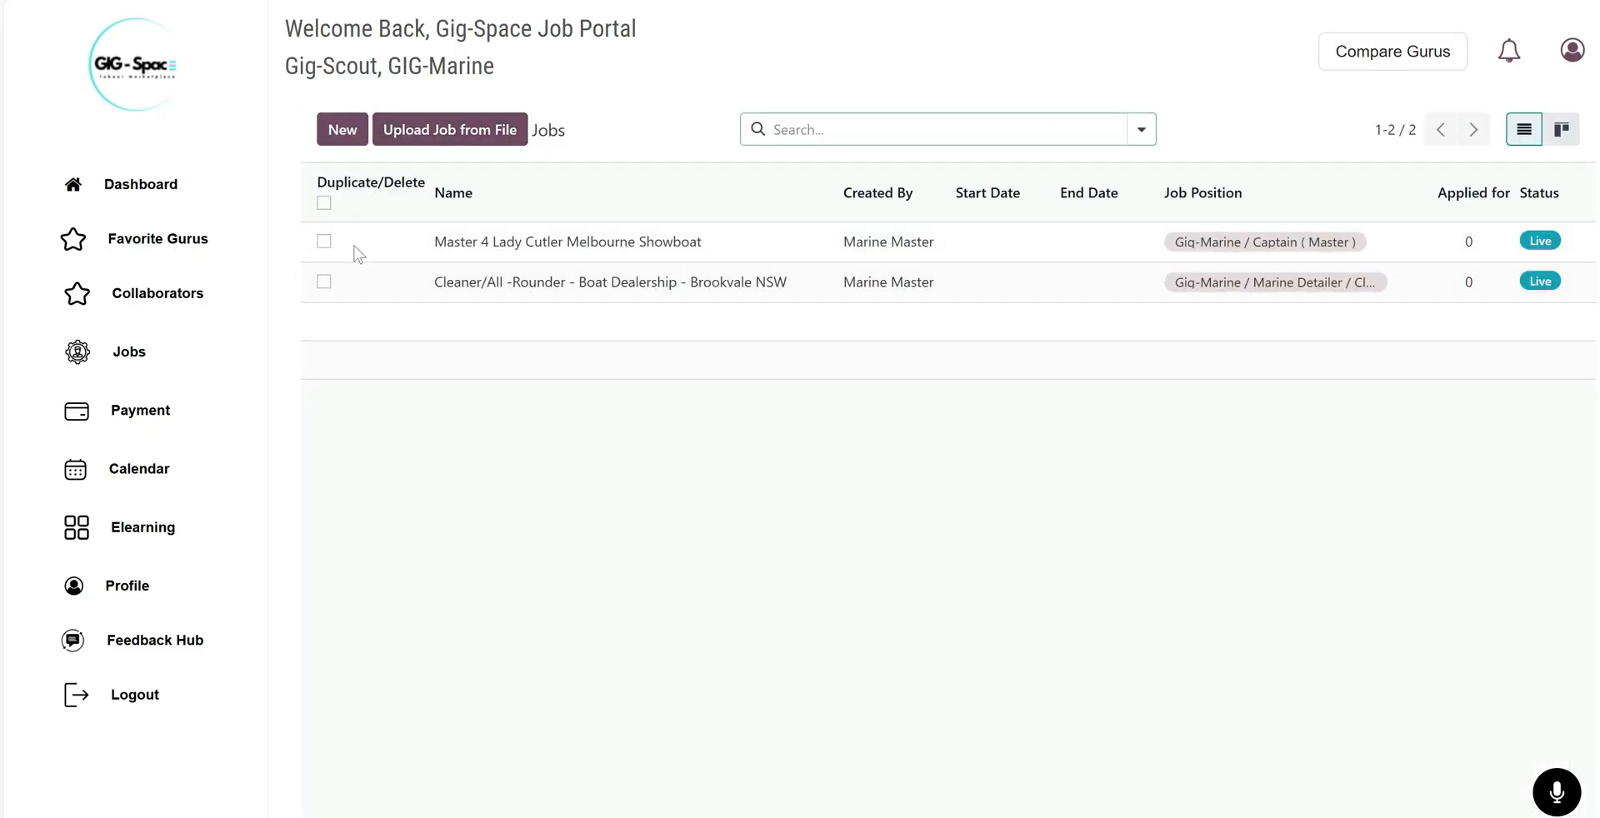
pyautogui.click(346, 137)
pyautogui.scroll(-7, 754, 471)
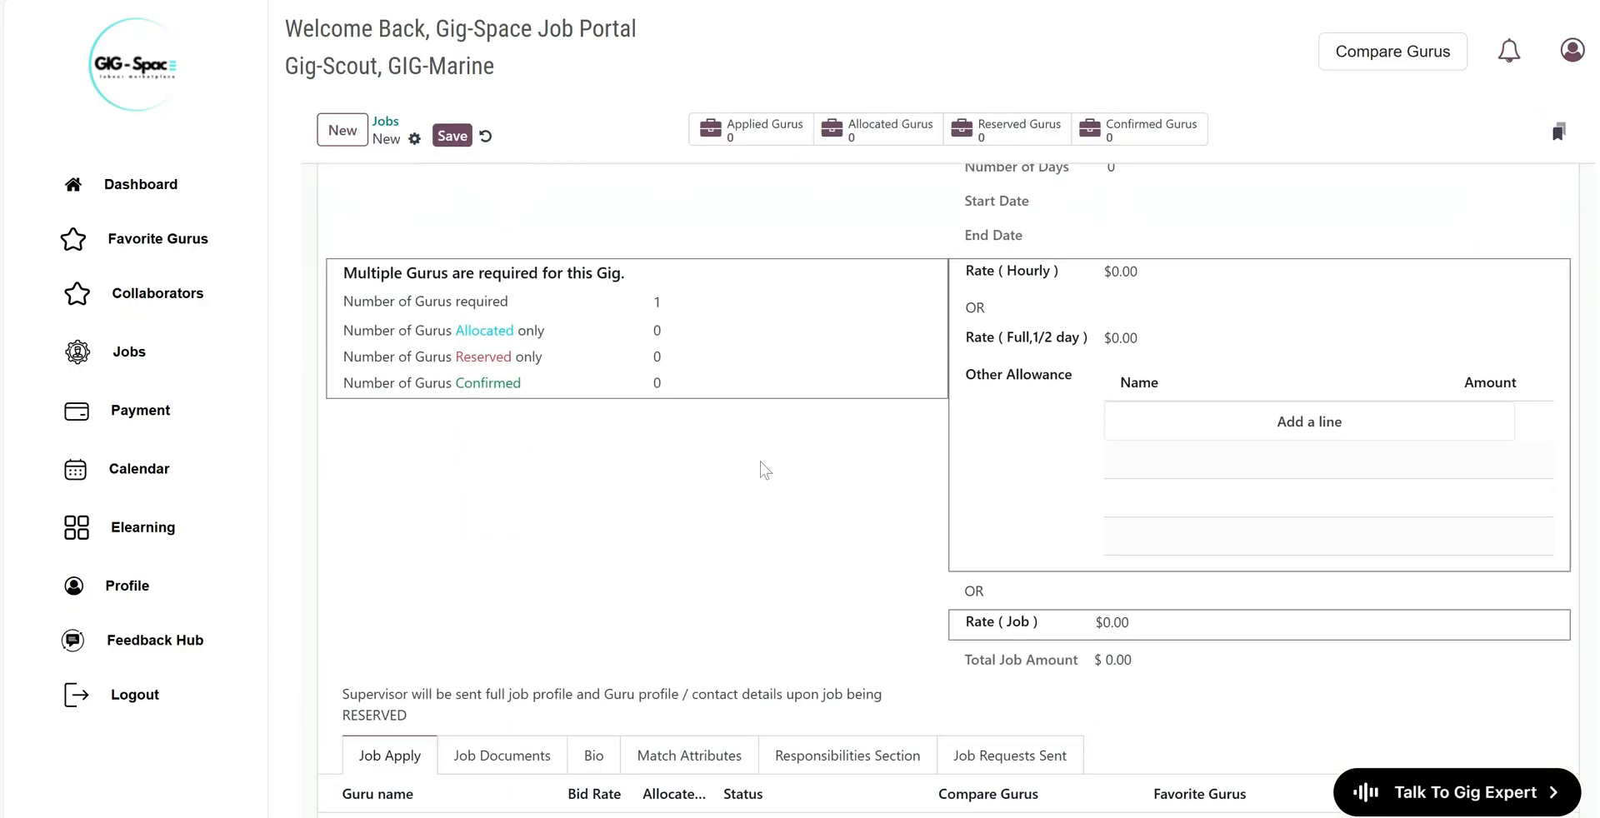
# Switch to Seek and review the search criteria used for marine crew jobs in All Sydney NSW
pyautogui.scroll(5, 743, 491)
pyautogui.scroll(2, 571, 571)
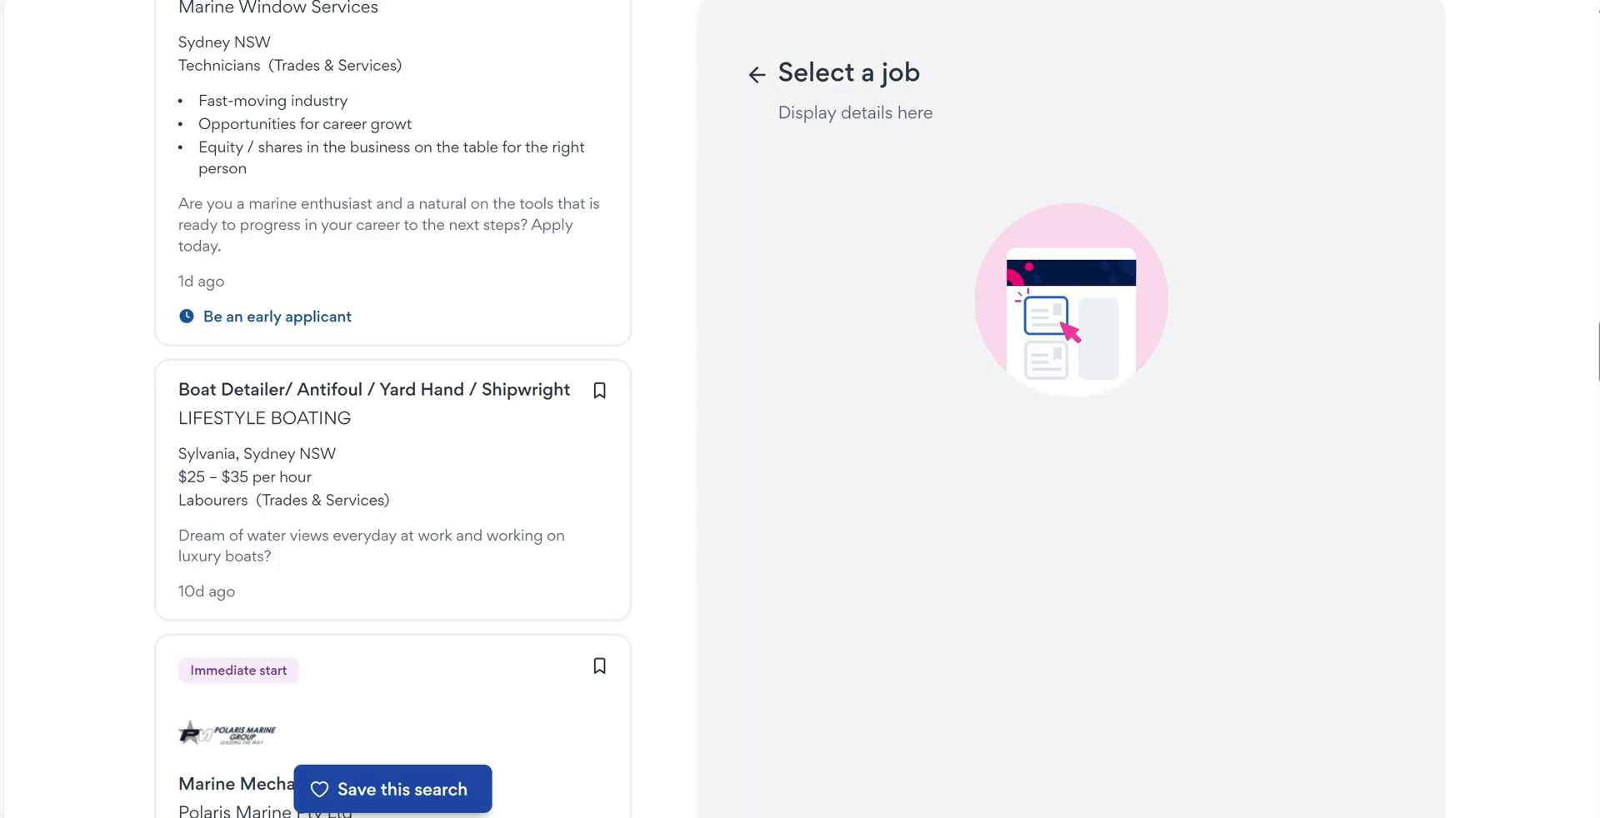
pyautogui.scroll(5, 413, 262)
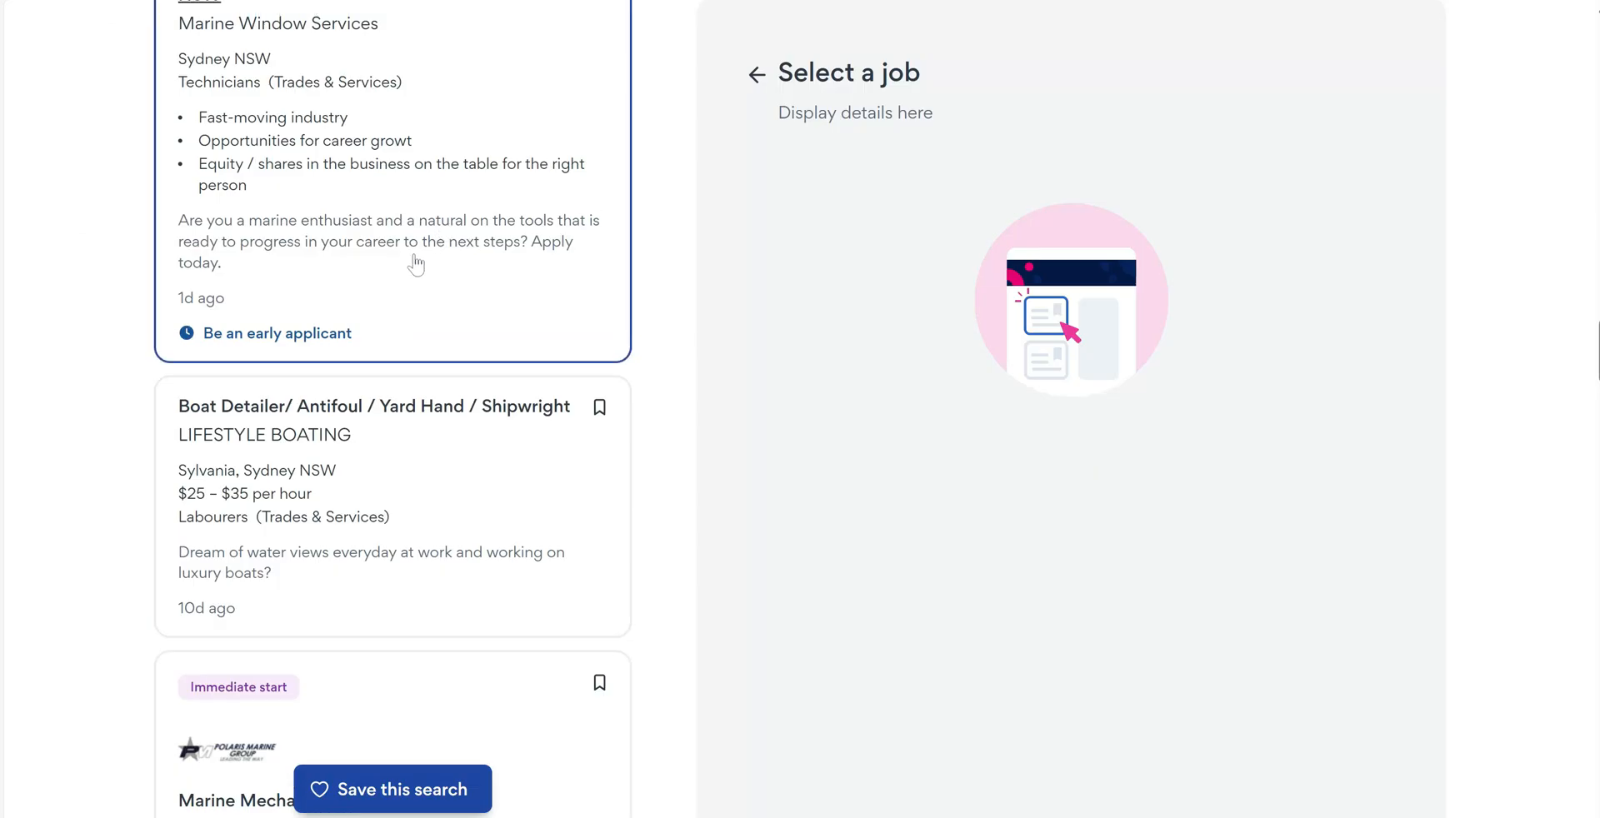
pyautogui.scroll(15, 415, 262)
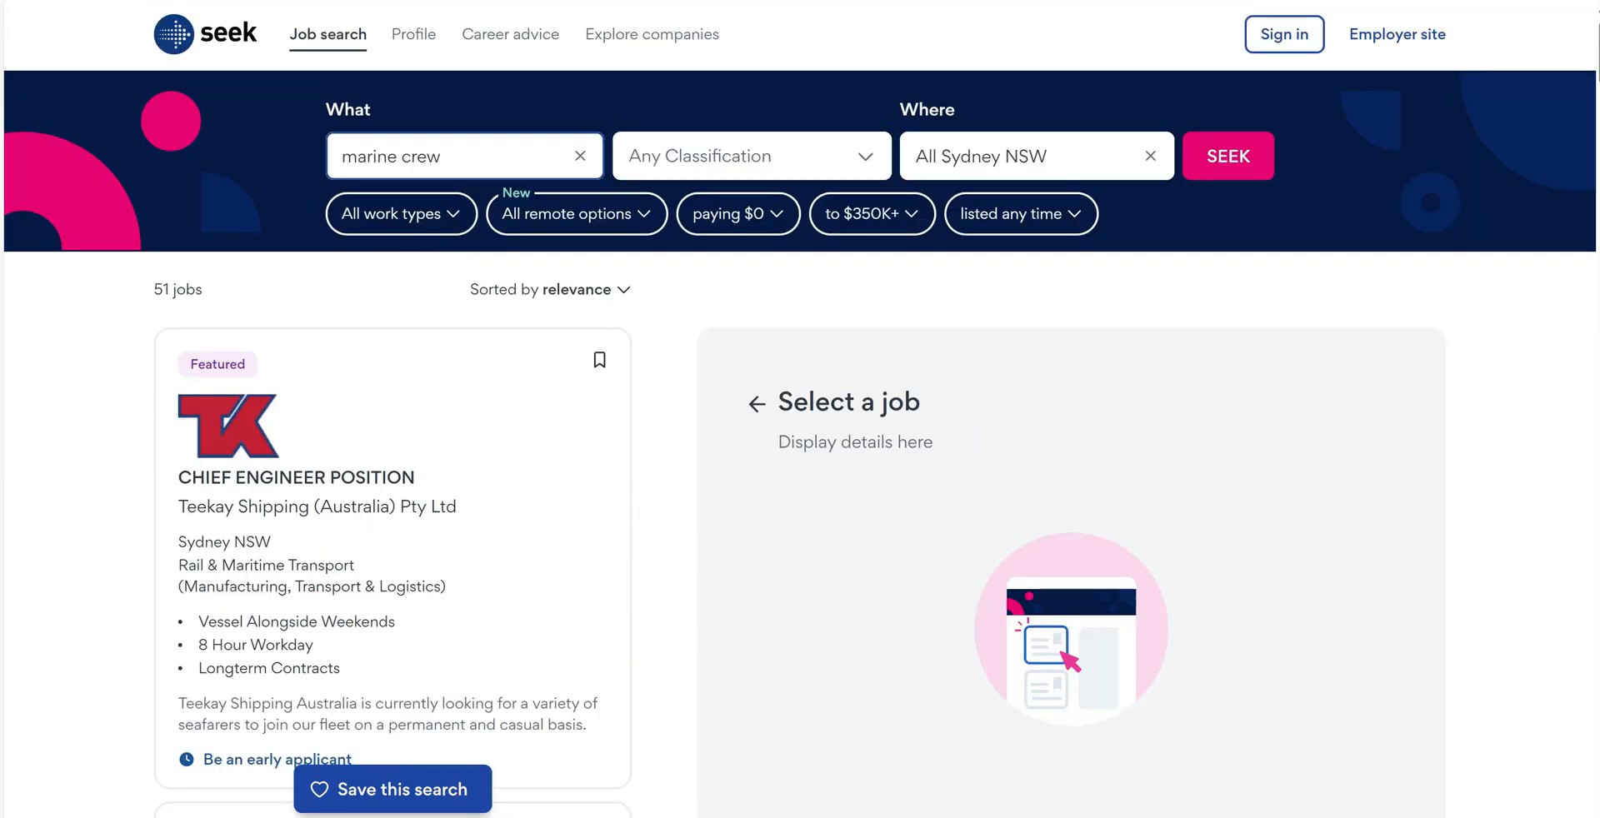
pyautogui.click(422, 155)
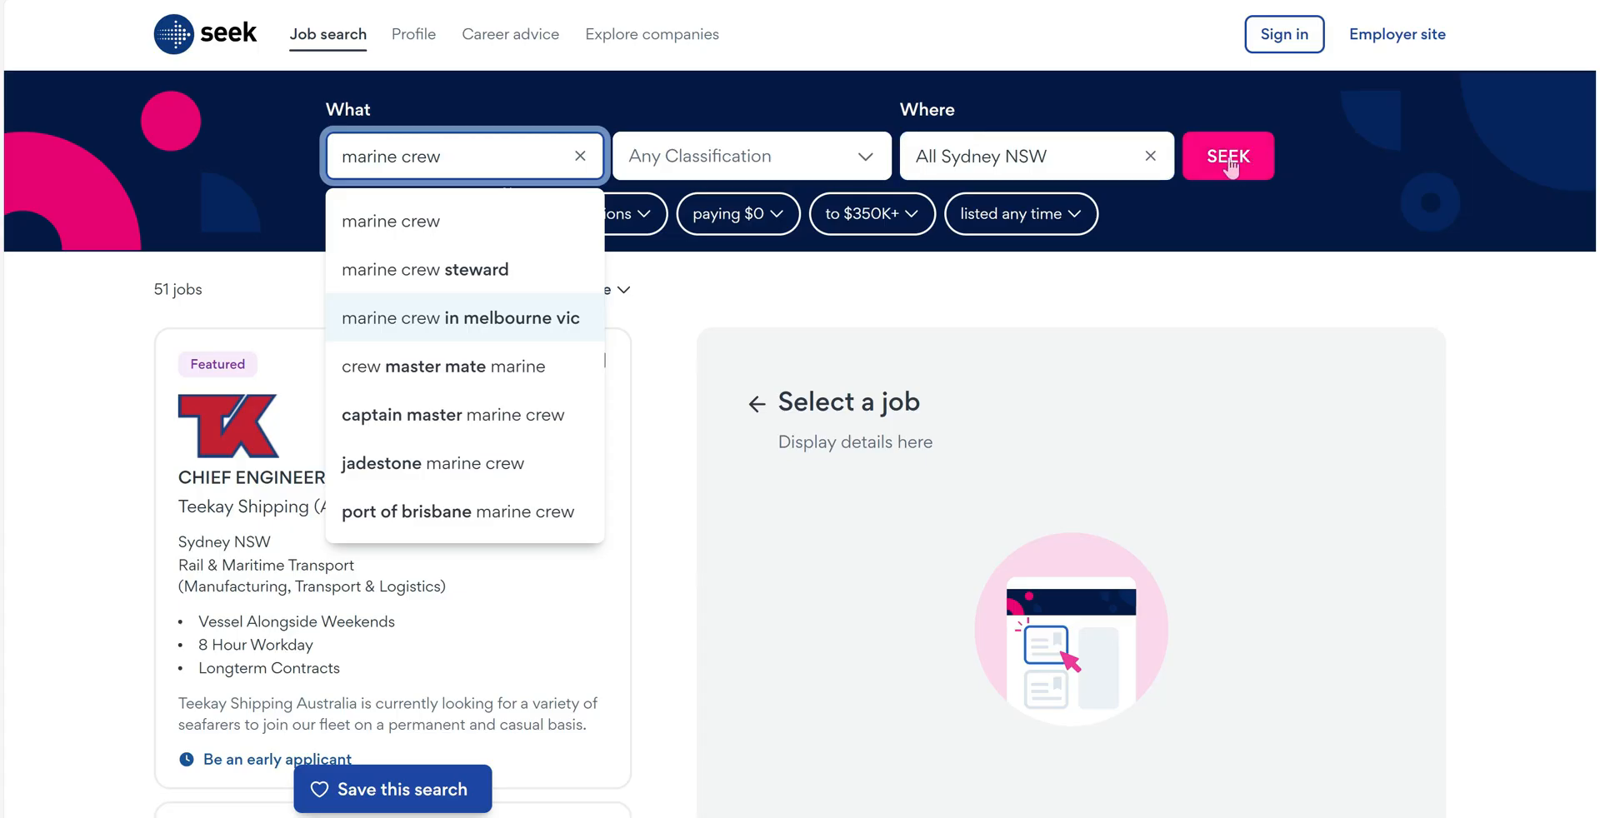
pyautogui.click(794, 111)
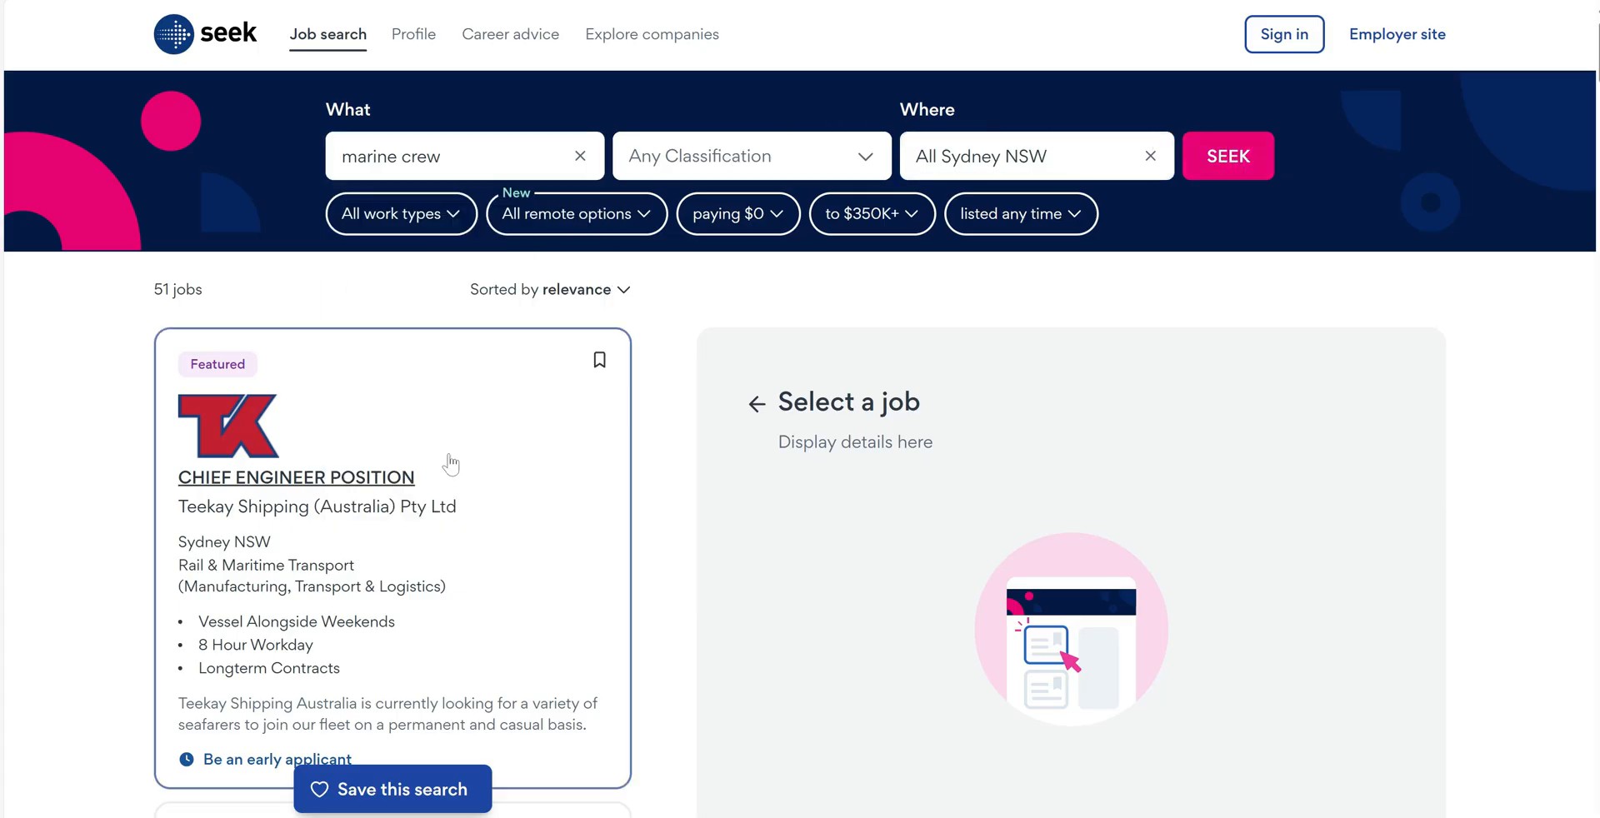
# Browse the marine crew listings on Seek for an advertisement suitable as the basis of the new job
pyautogui.scroll(-5, 358, 471)
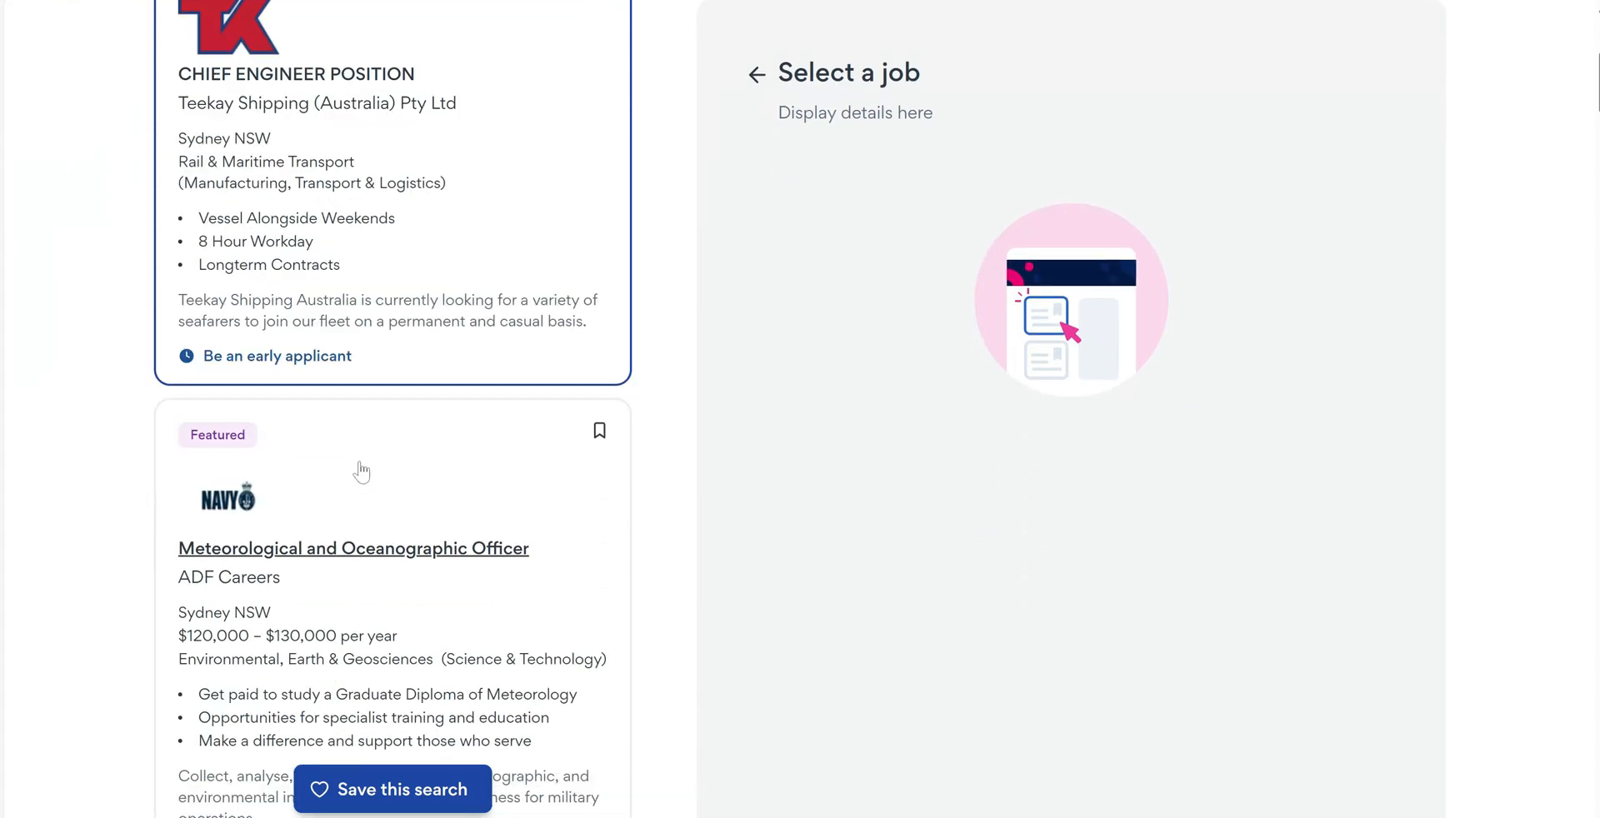
pyautogui.scroll(3, 346, 250)
pyautogui.scroll(-1, 358, 242)
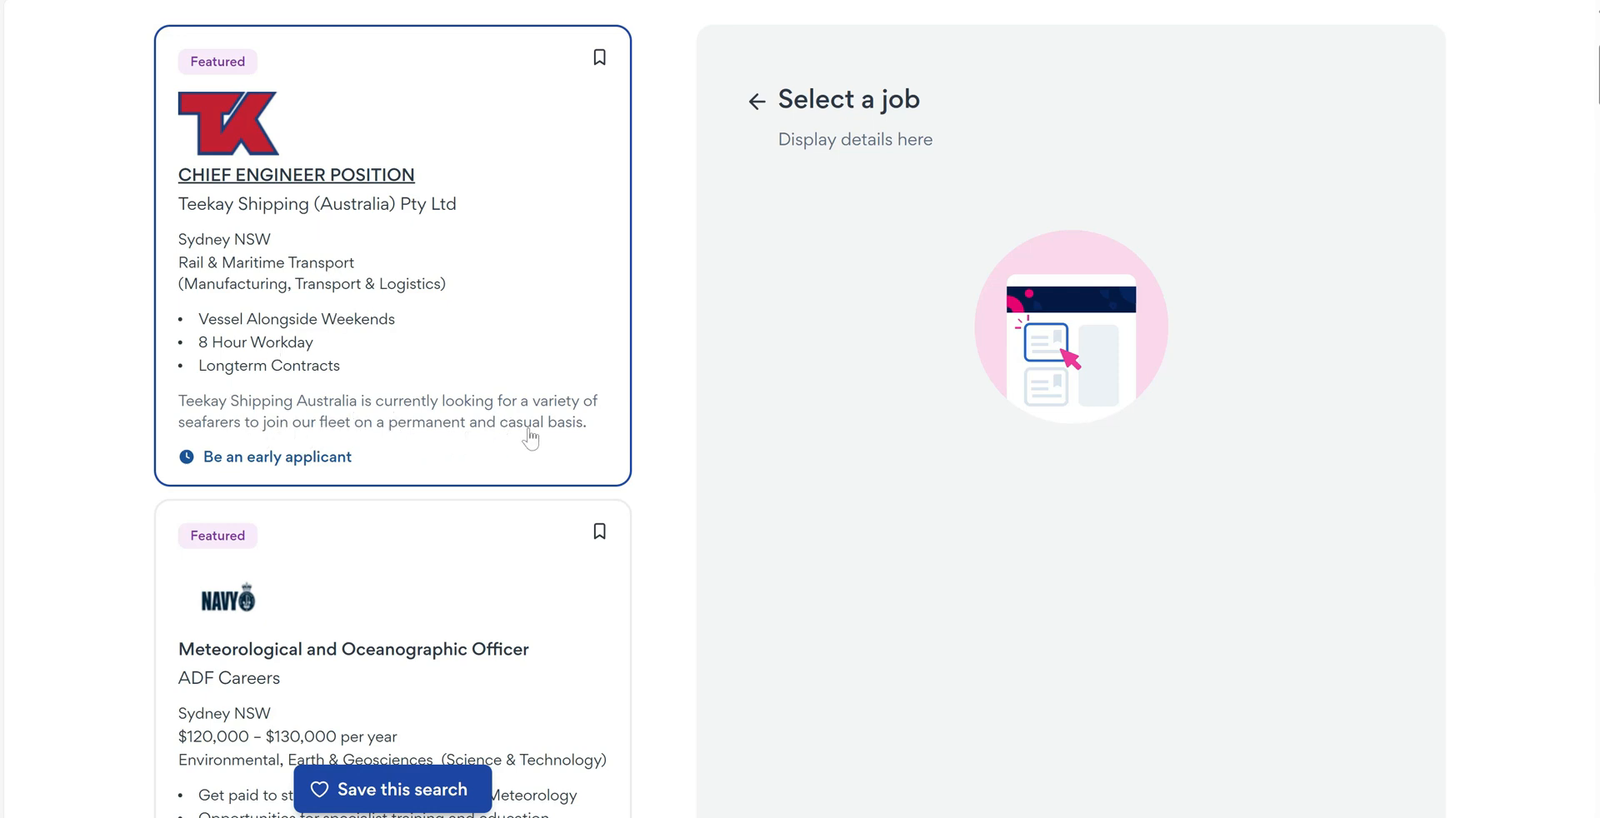
pyautogui.scroll(-4, 299, 385)
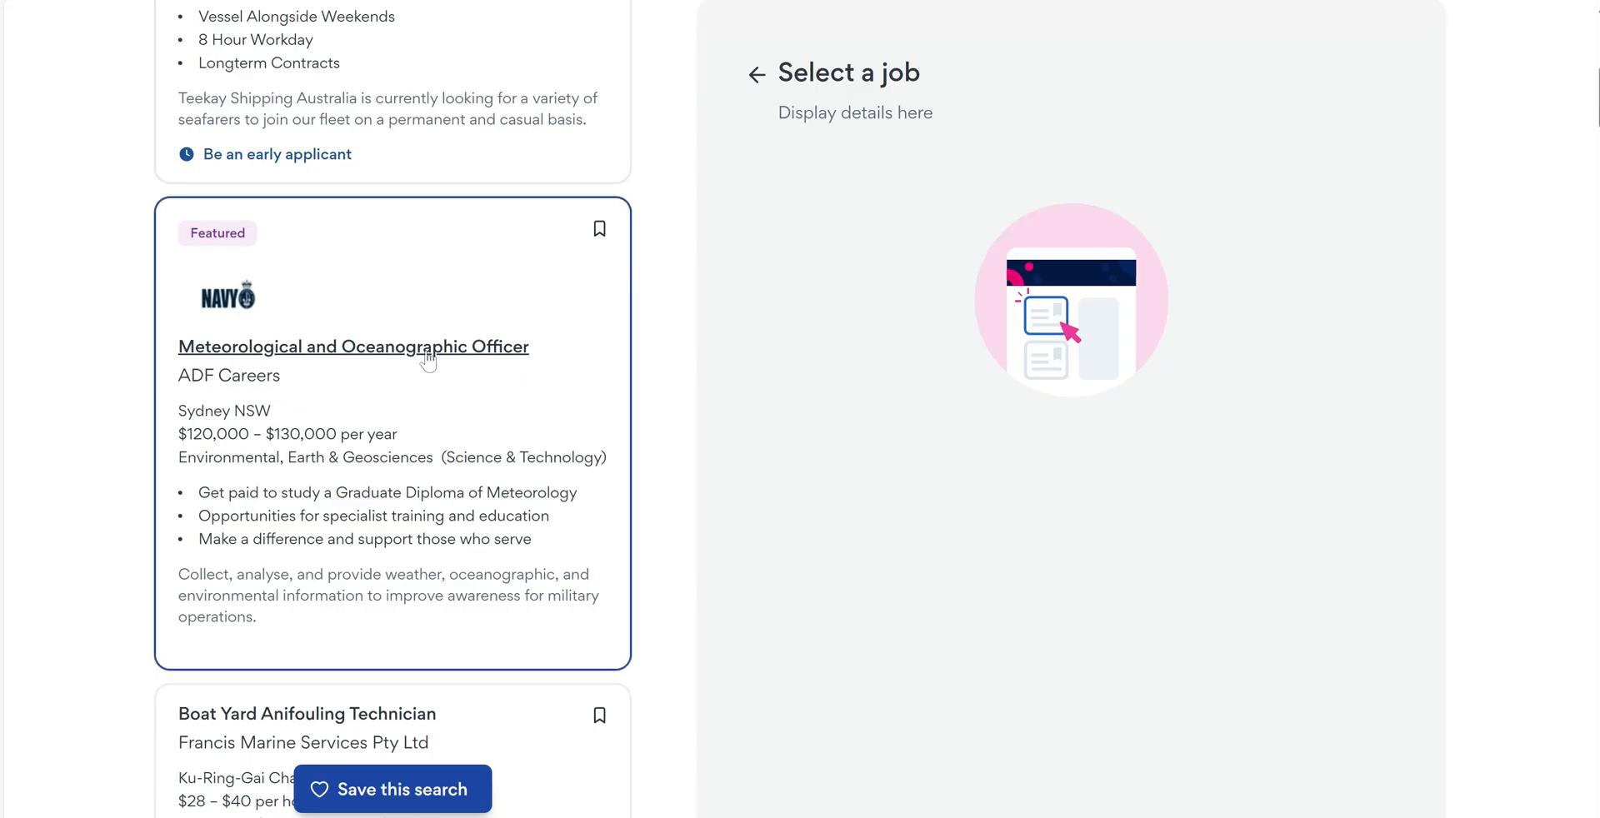
pyautogui.scroll(-5, 411, 404)
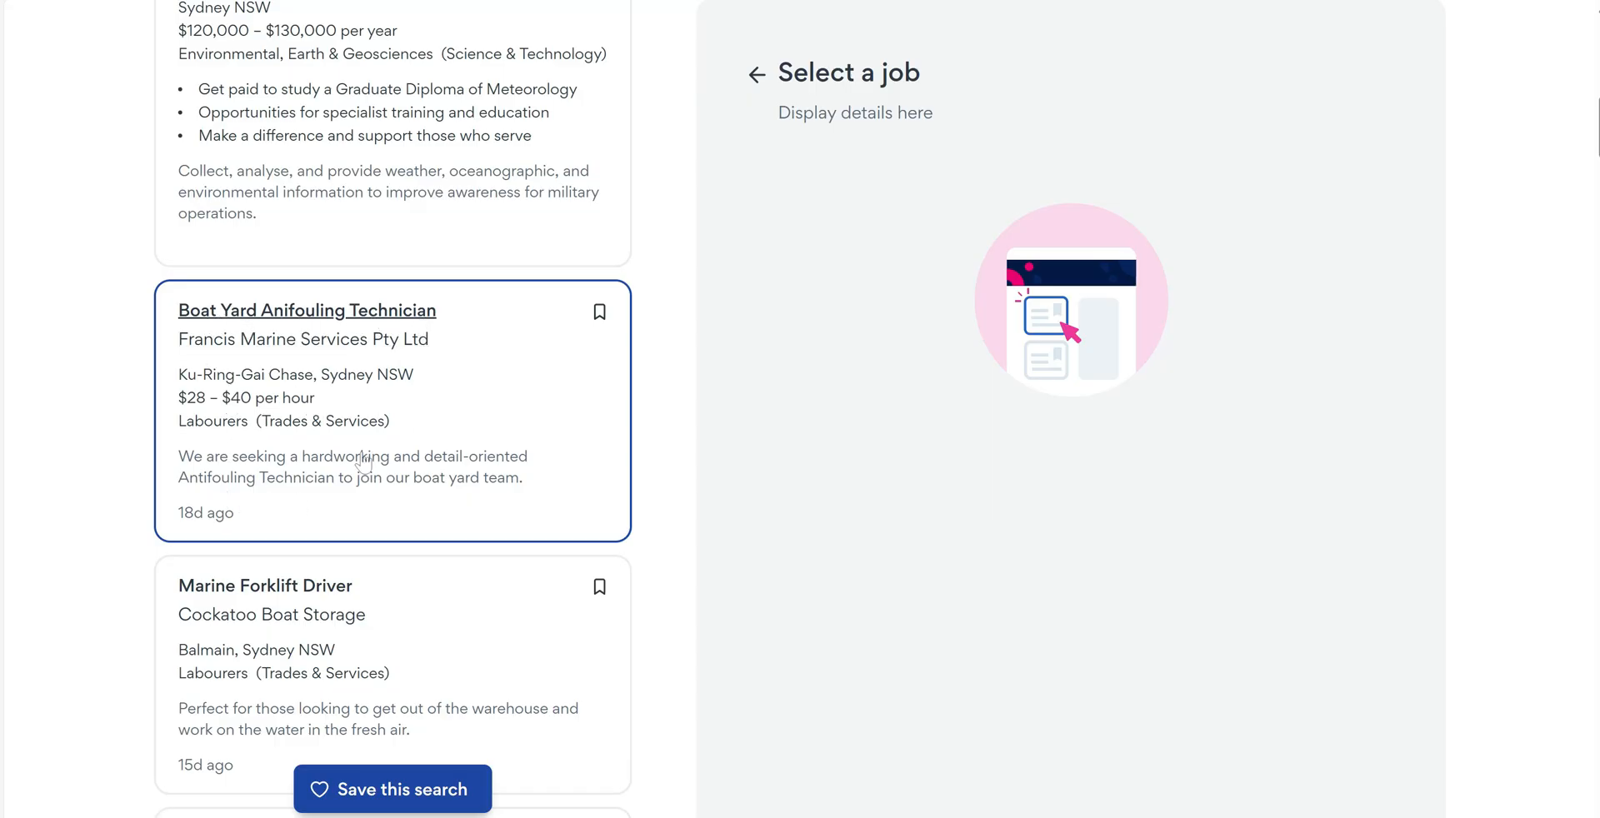
pyautogui.scroll(-1, 379, 460)
pyautogui.scroll(-6, 382, 458)
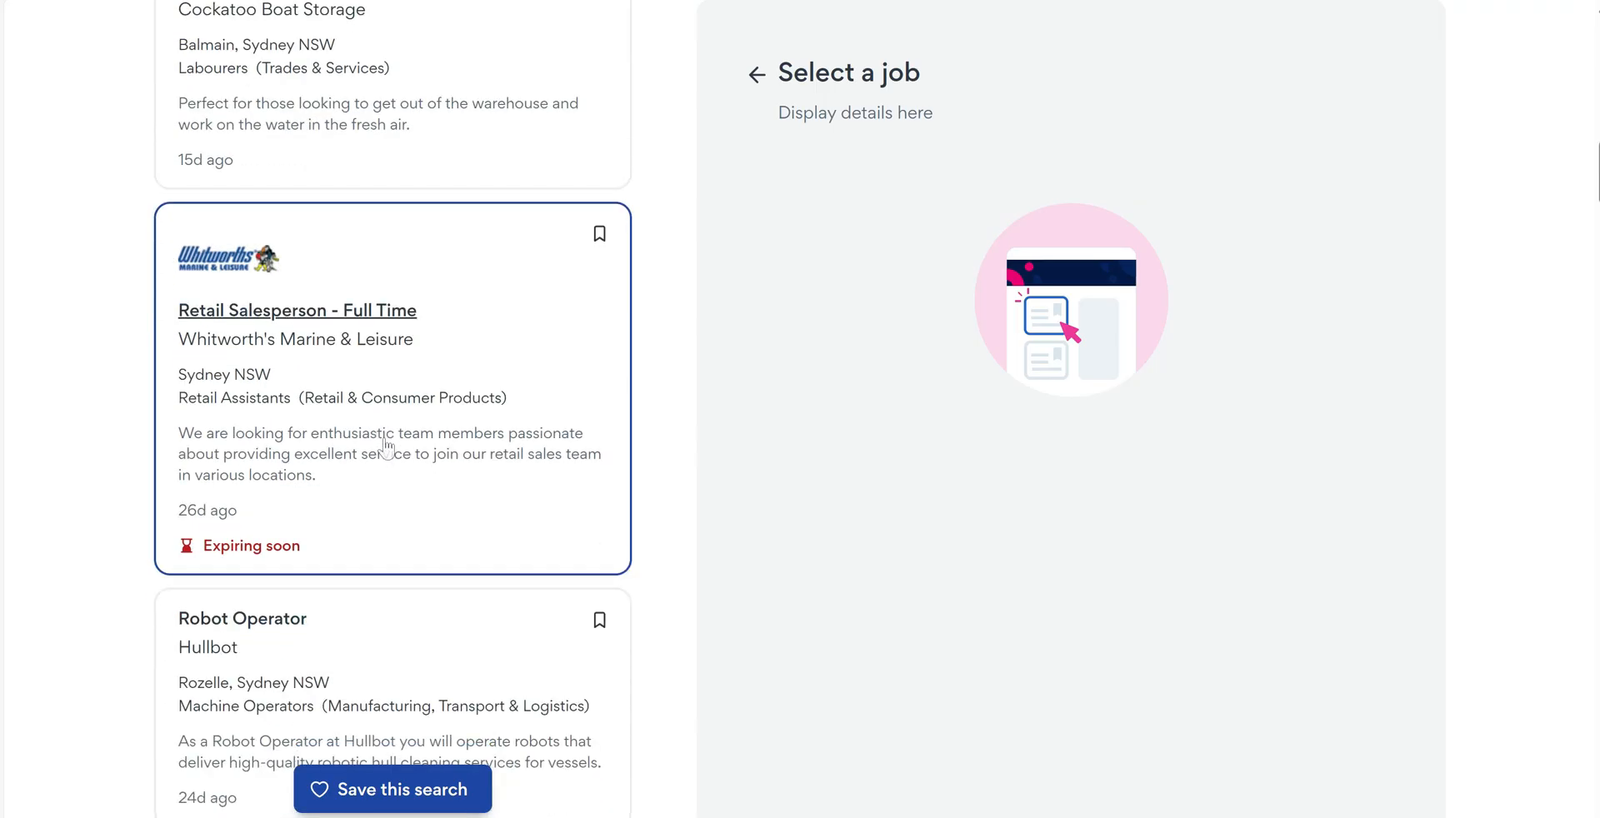
pyautogui.scroll(-3, 385, 448)
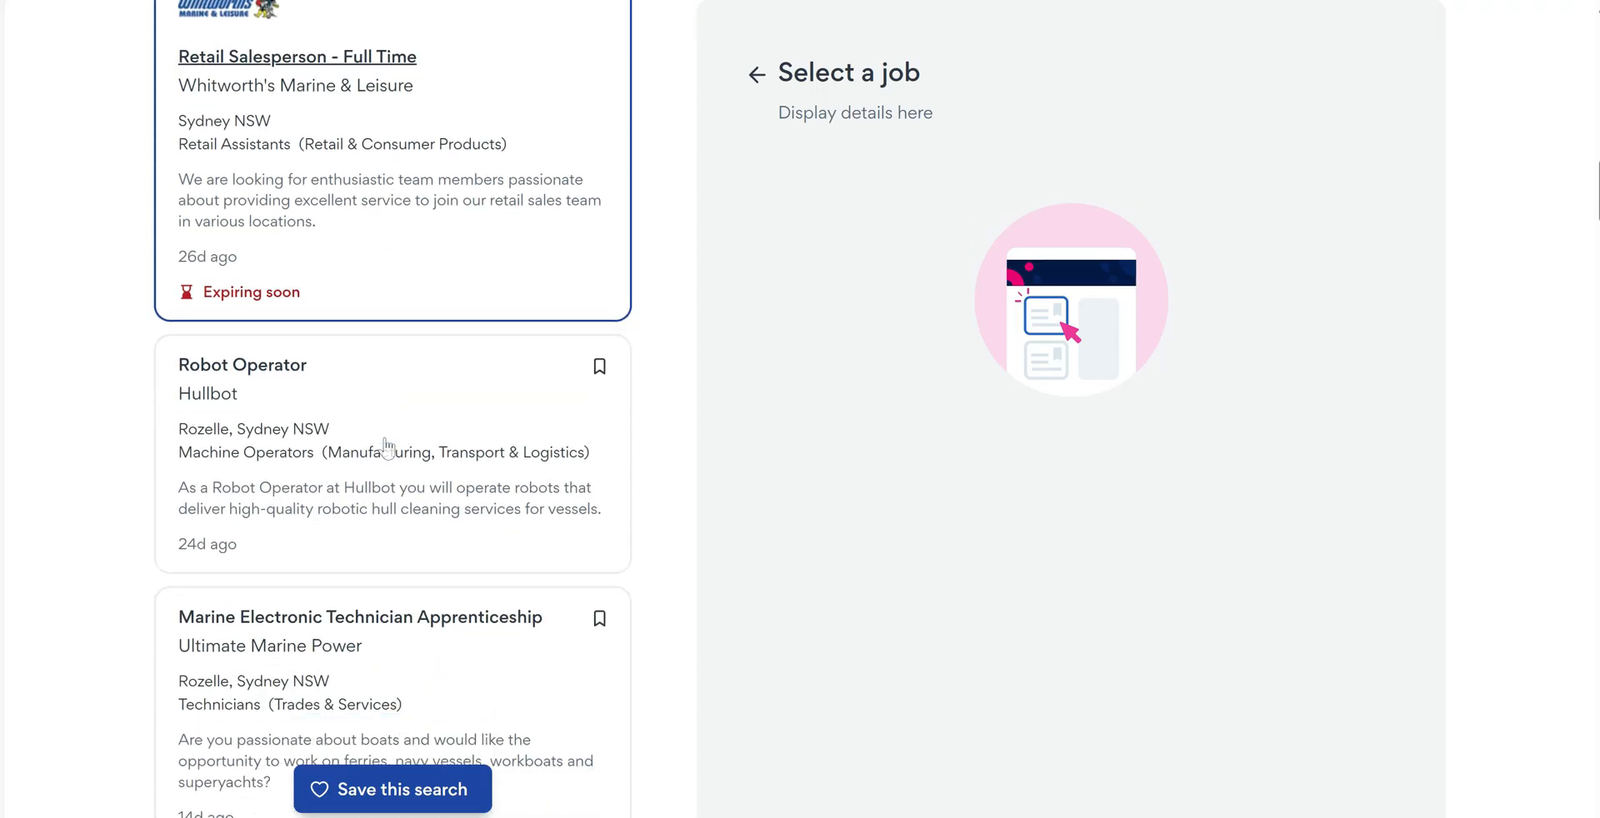
pyautogui.scroll(-3, 392, 492)
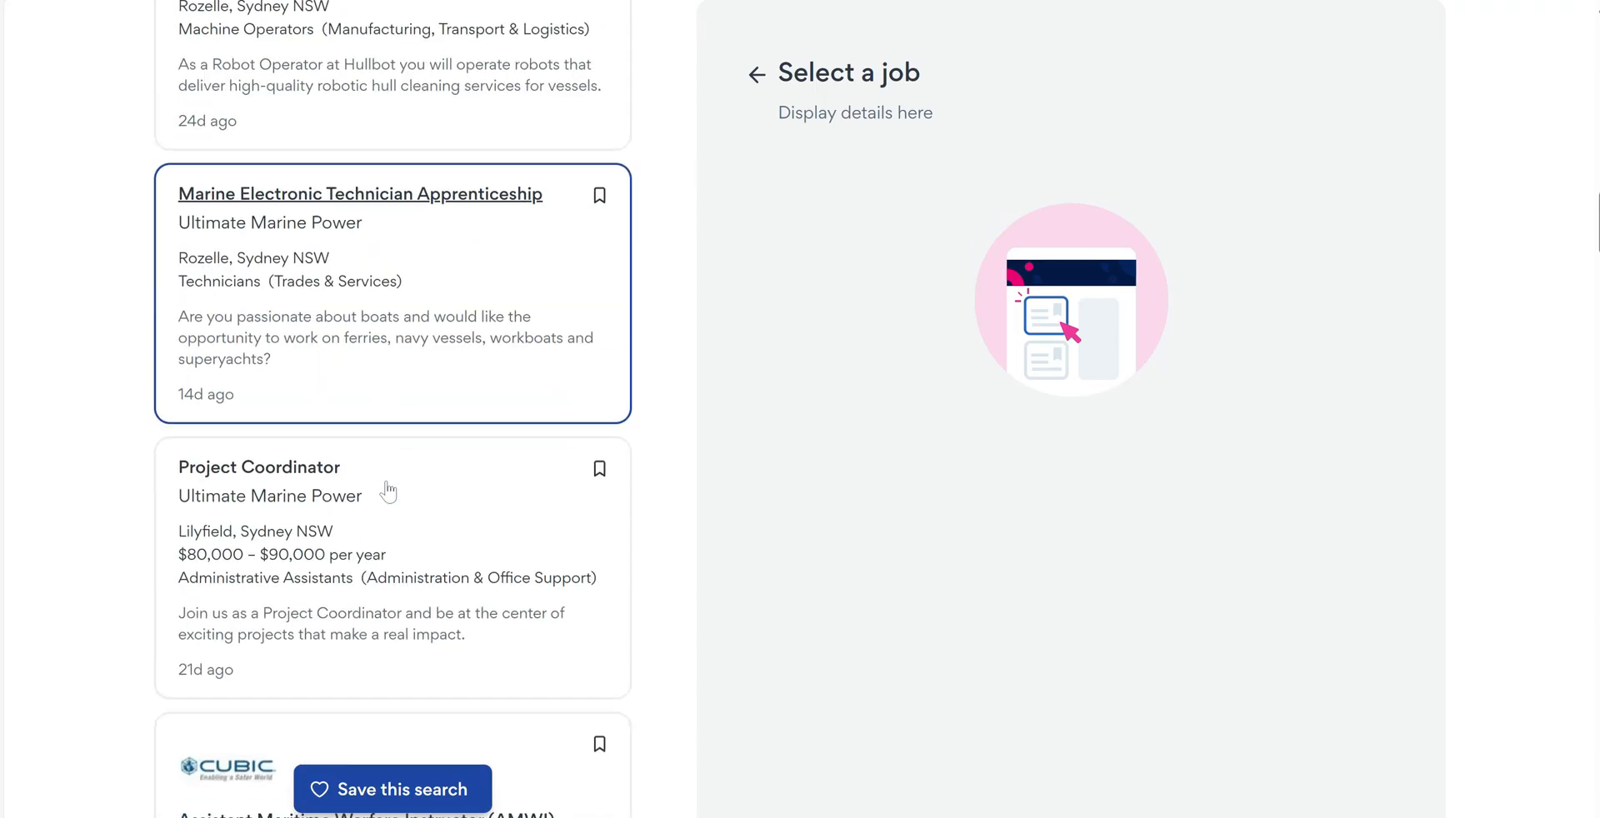
pyautogui.scroll(-3, 334, 475)
pyautogui.scroll(-3, 324, 471)
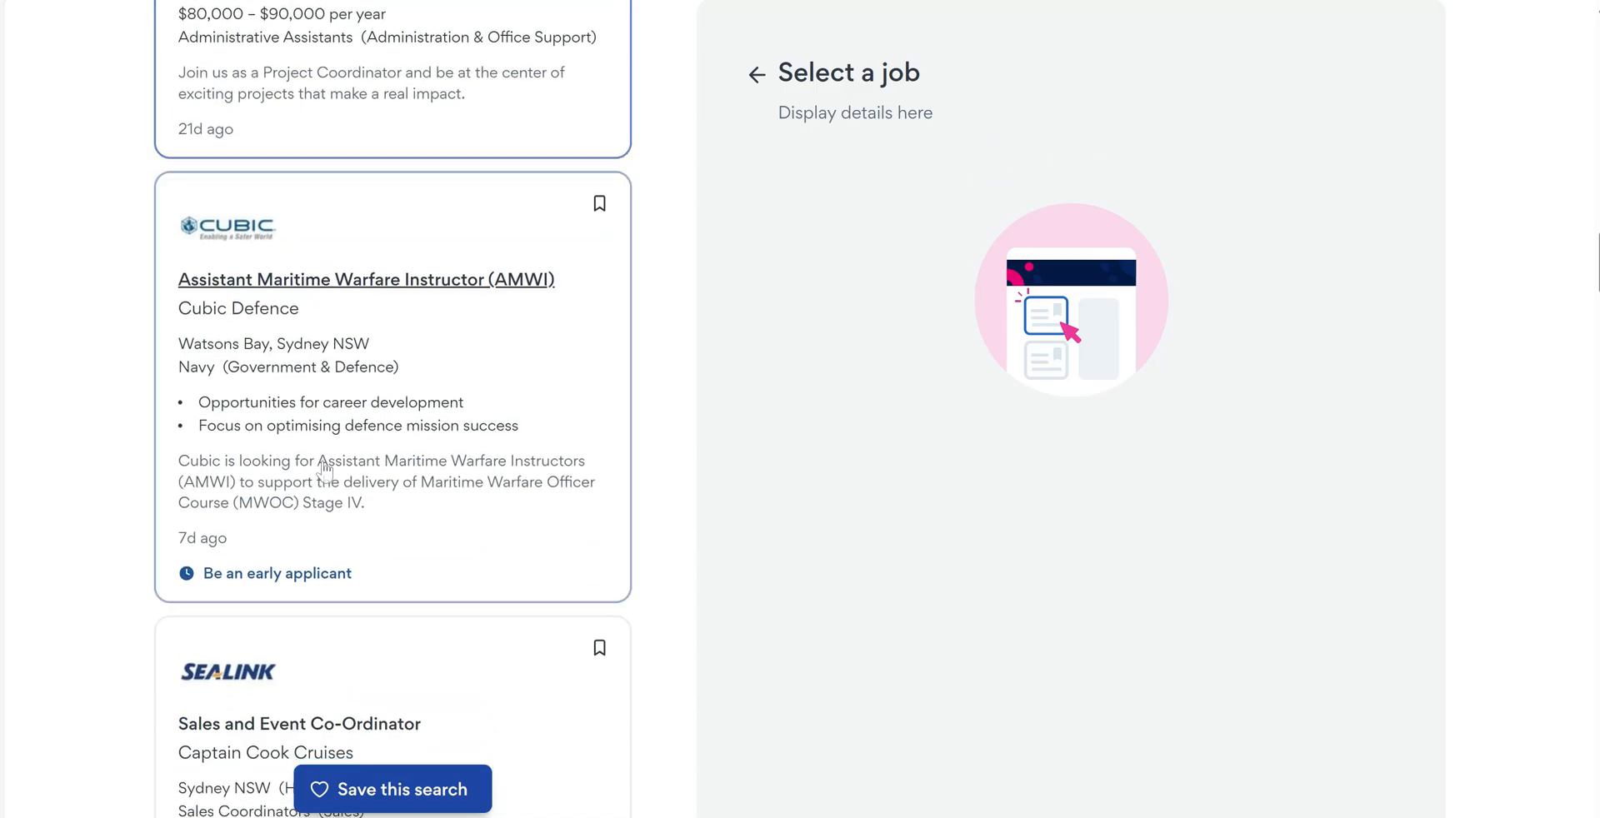
pyautogui.scroll(-4, 323, 468)
pyautogui.scroll(-3, 323, 467)
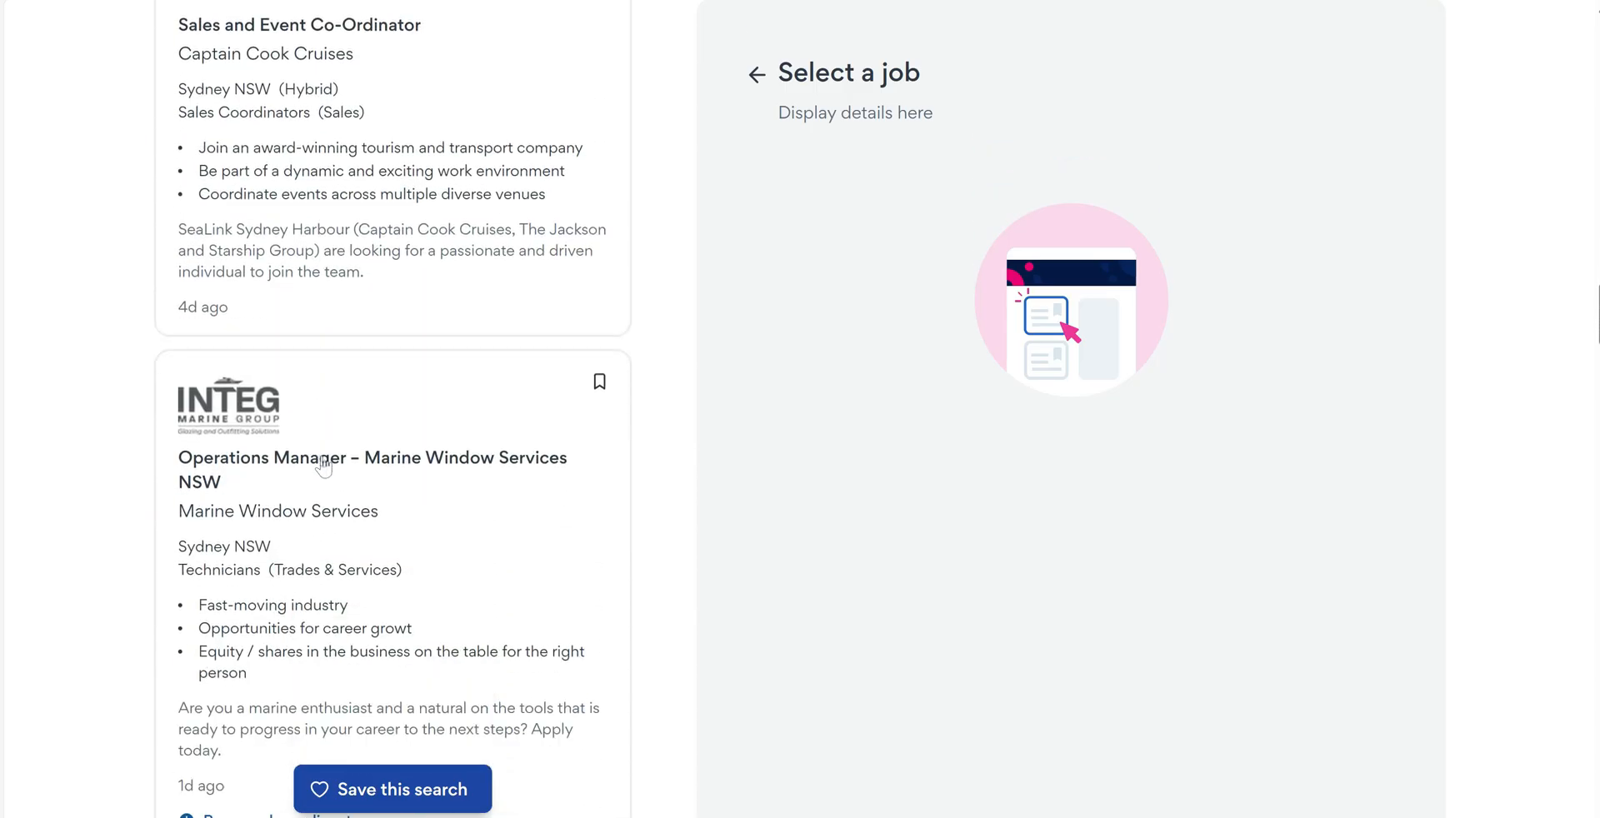
pyautogui.scroll(-6, 404, 470)
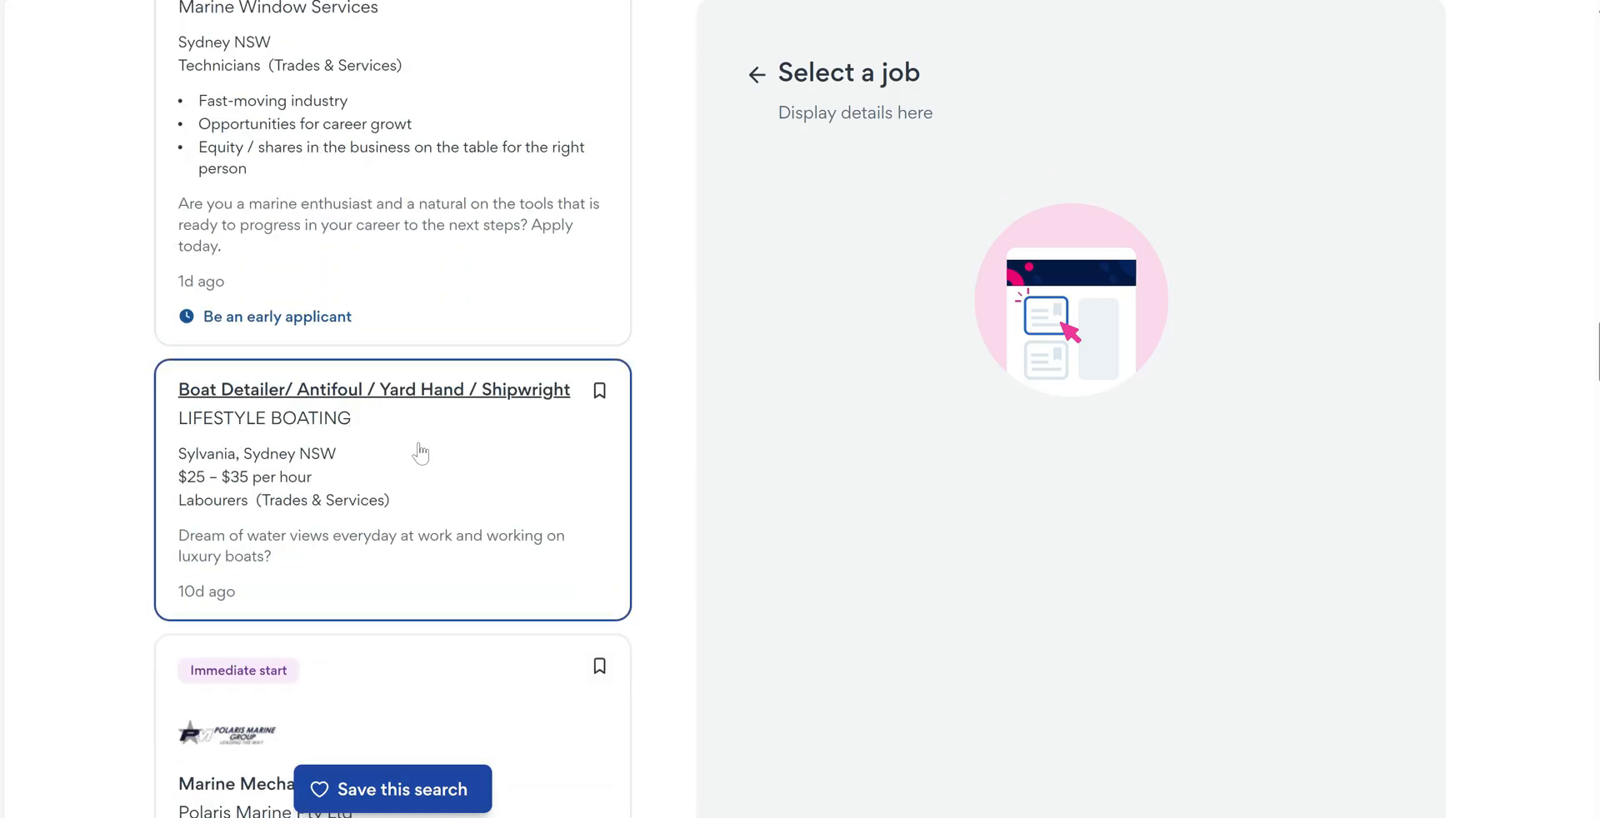
pyautogui.scroll(-1, 422, 453)
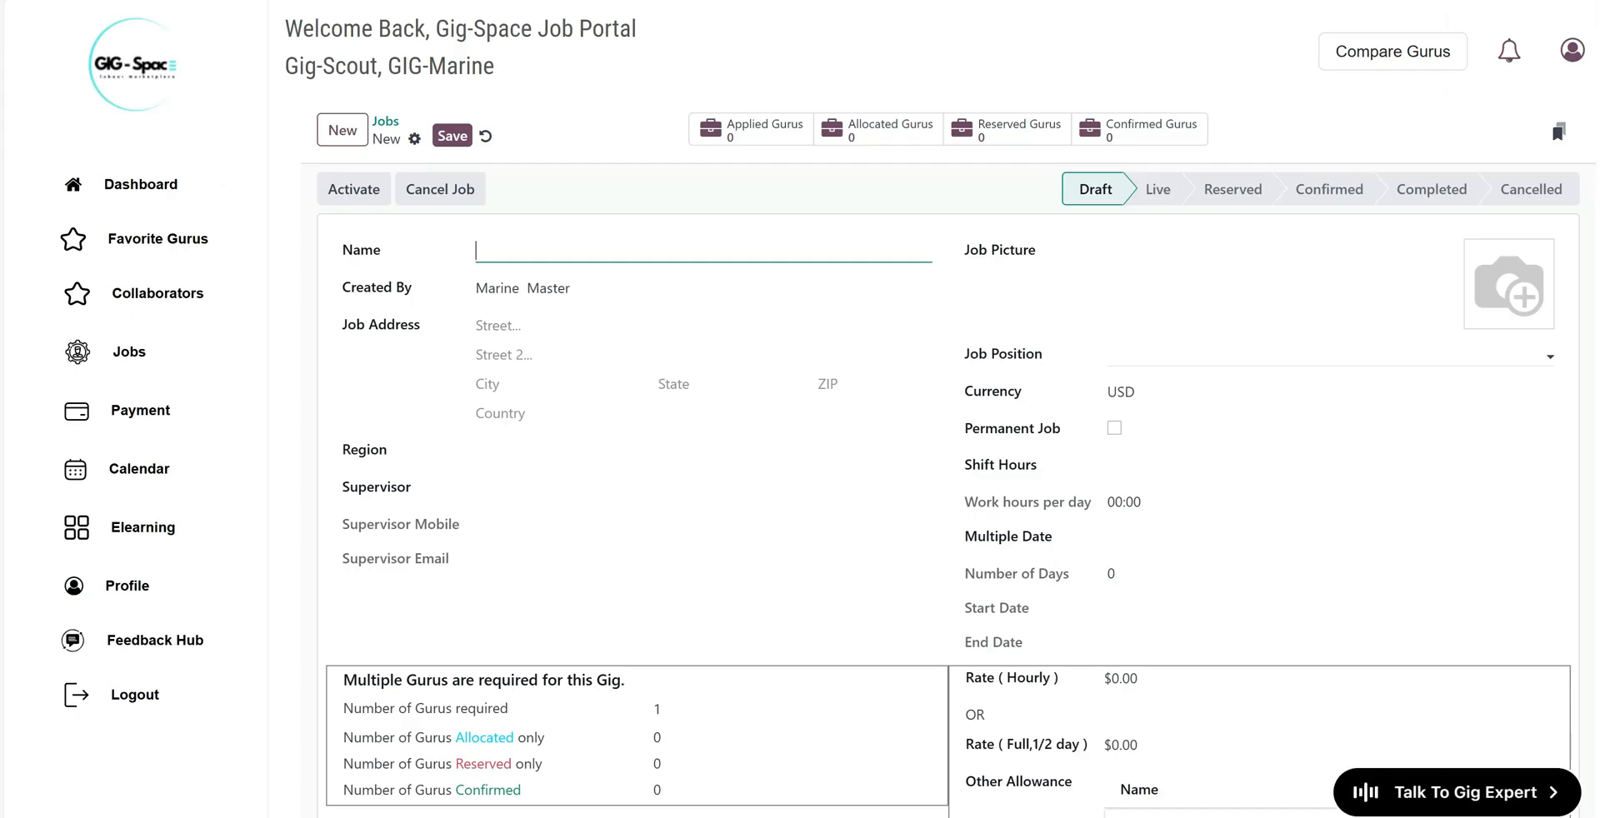
# In the new GIG-Space job, set the job position to Gig-Marine / Marine Detailer / Cleaner
pyautogui.click(1152, 353)
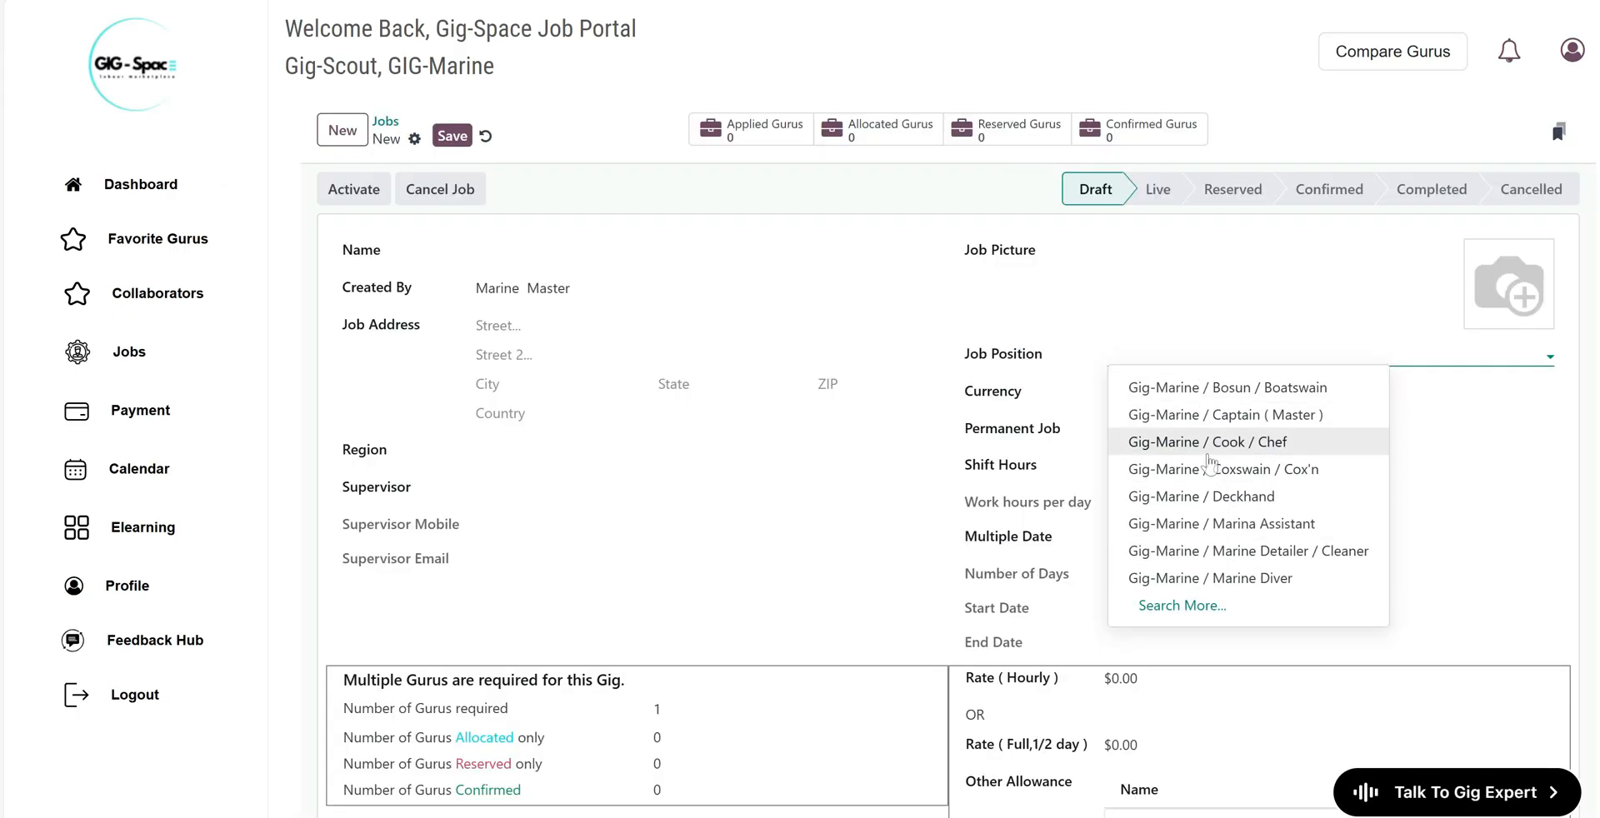
pyautogui.click(1190, 610)
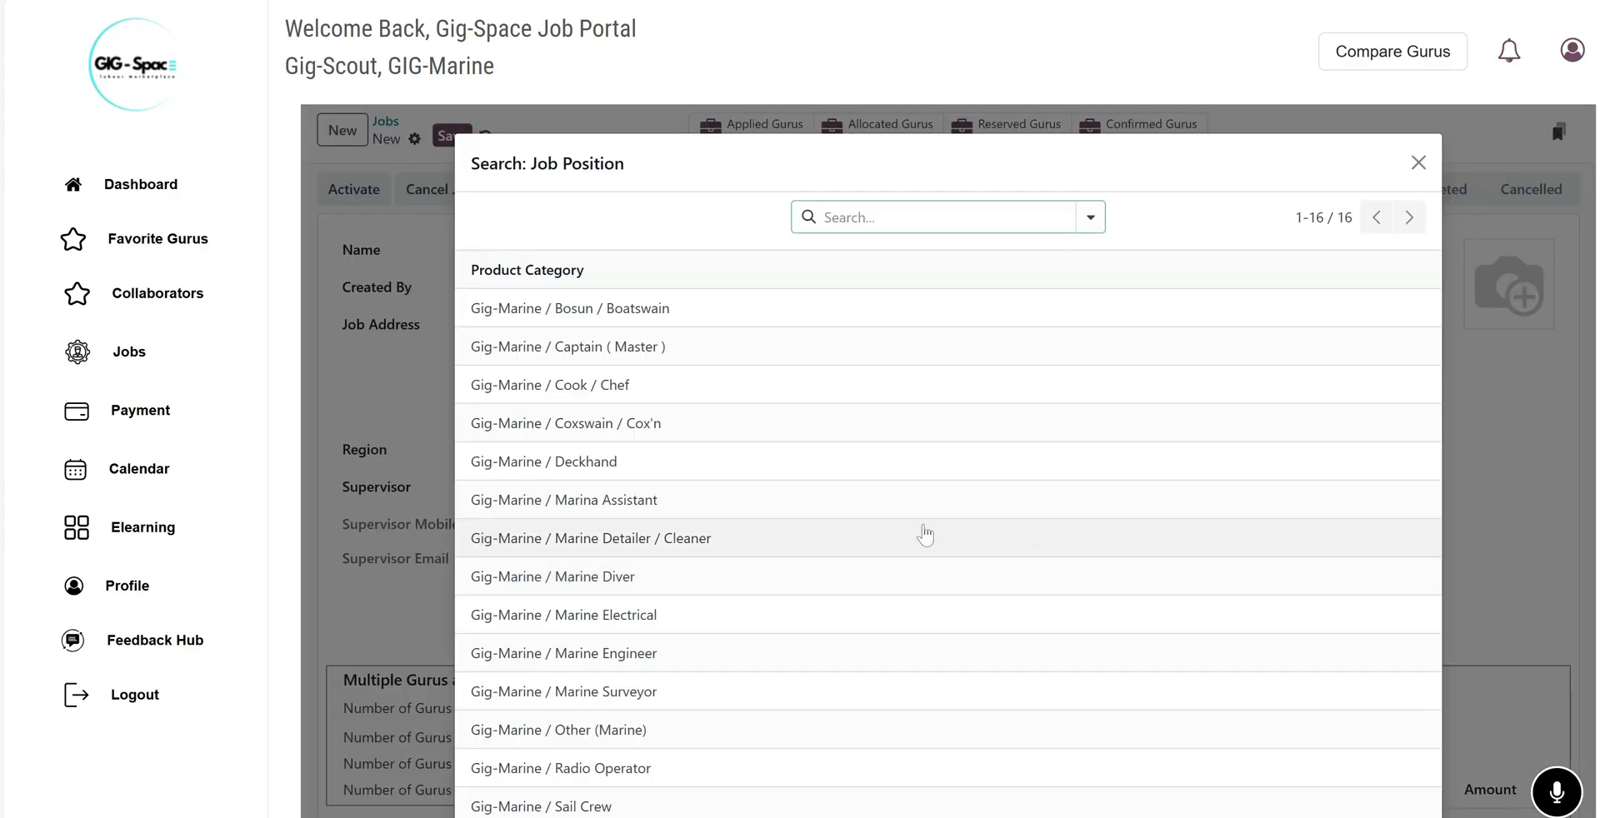
pyautogui.scroll(-1, 925, 535)
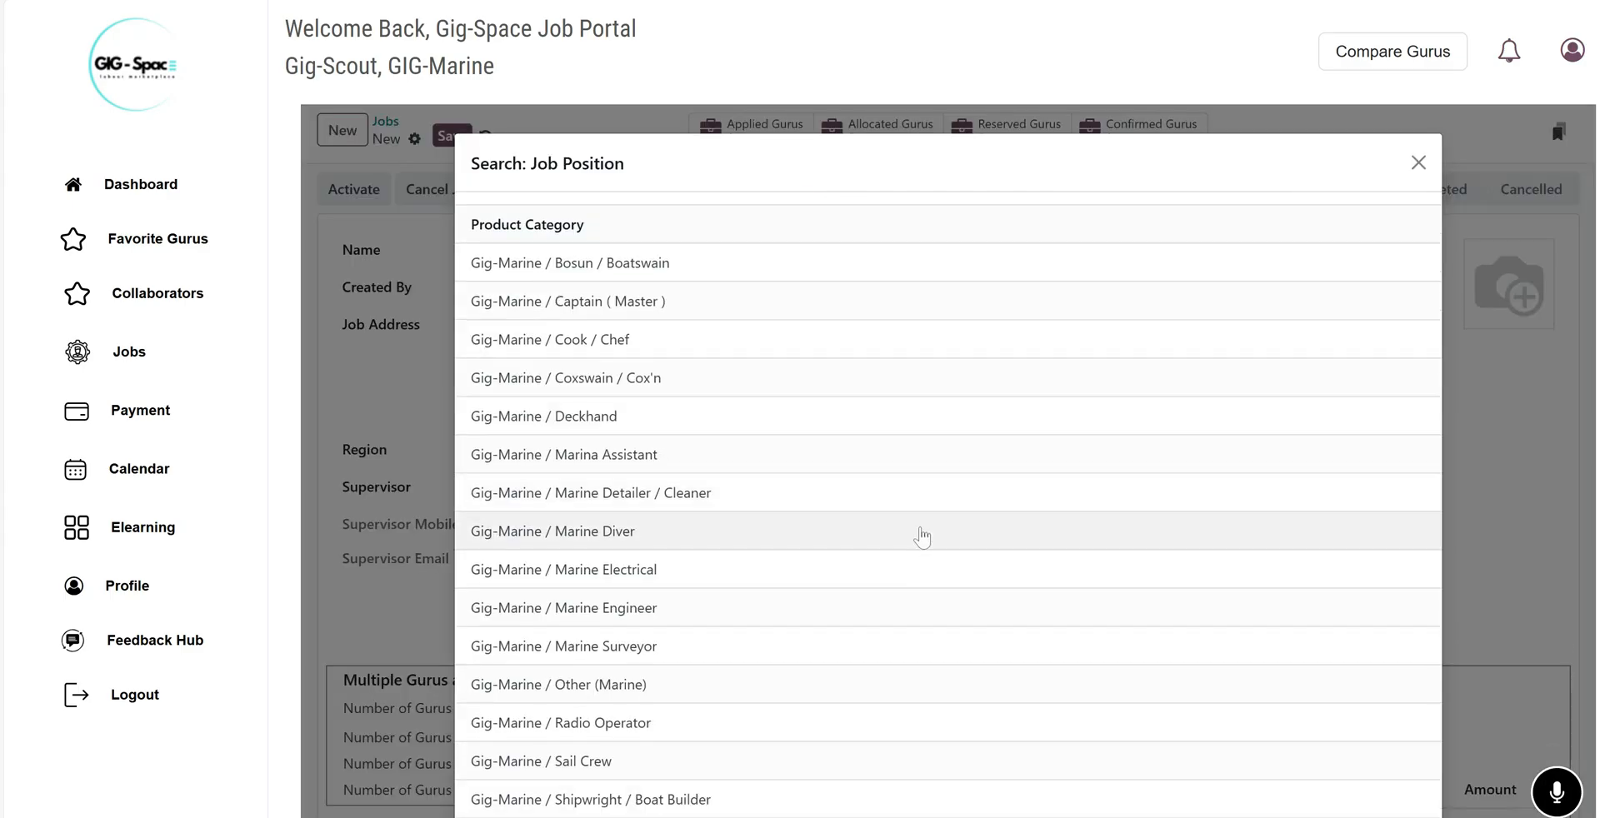
pyautogui.click(605, 500)
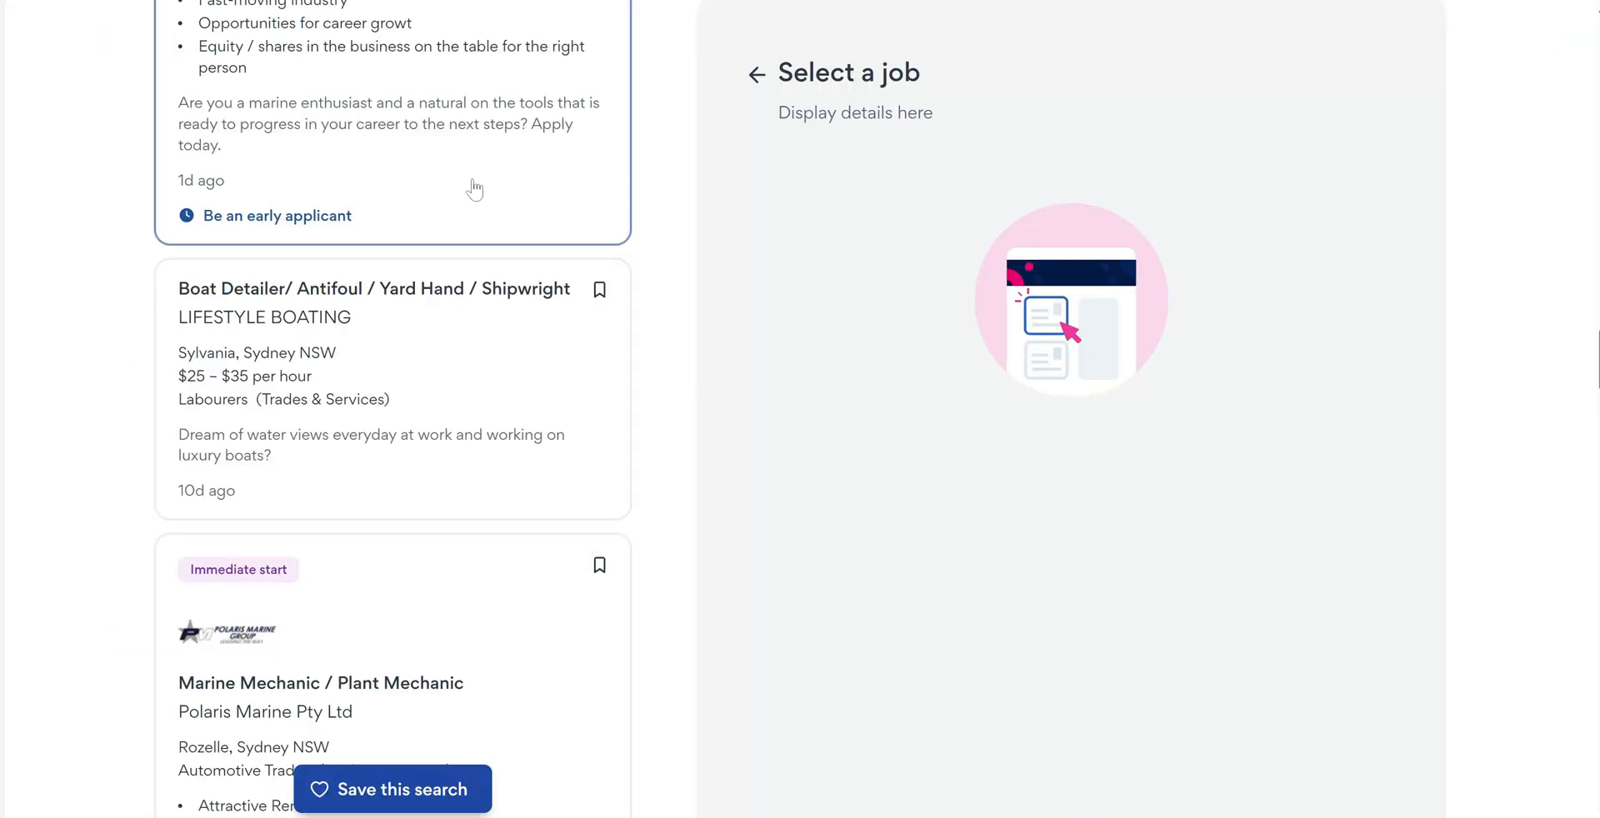
# Open LIFESTYLE BOATING's Boat Detailer/ Antifoul / Yard Hand / Shipwright advertisement on Seek and copy its title
pyautogui.click(264, 367)
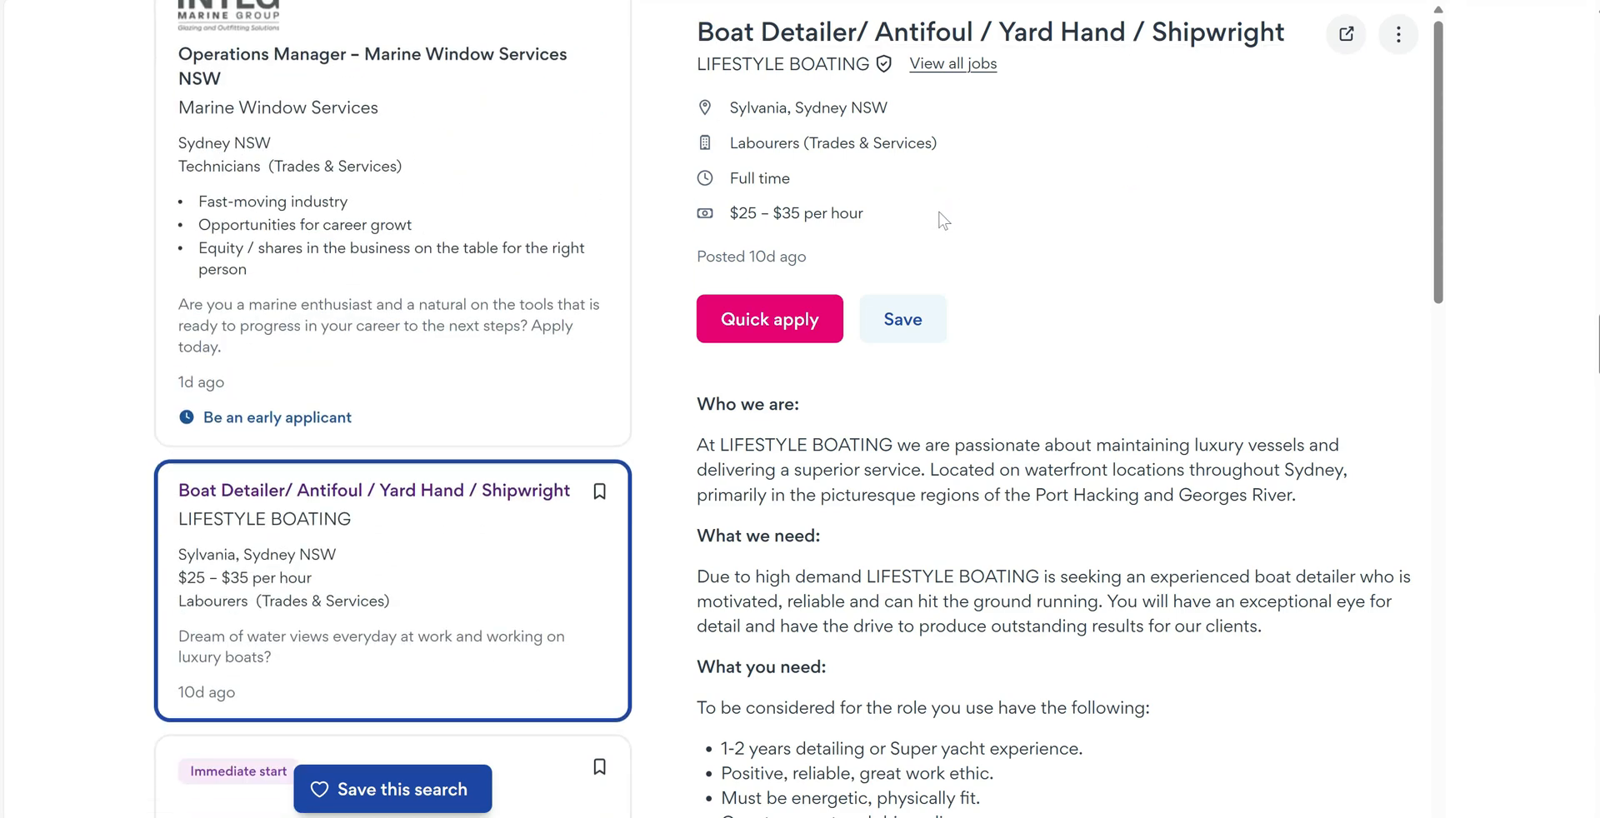
pyautogui.moveTo(683, 39); pyautogui.dragTo(744, 33)
pyautogui.click(1320, 76)
pyautogui.moveTo(1314, 37); pyautogui.dragTo(696, 33)
pyautogui.hotkey('ctrl', 'c')
pyautogui.click(1194, 111)
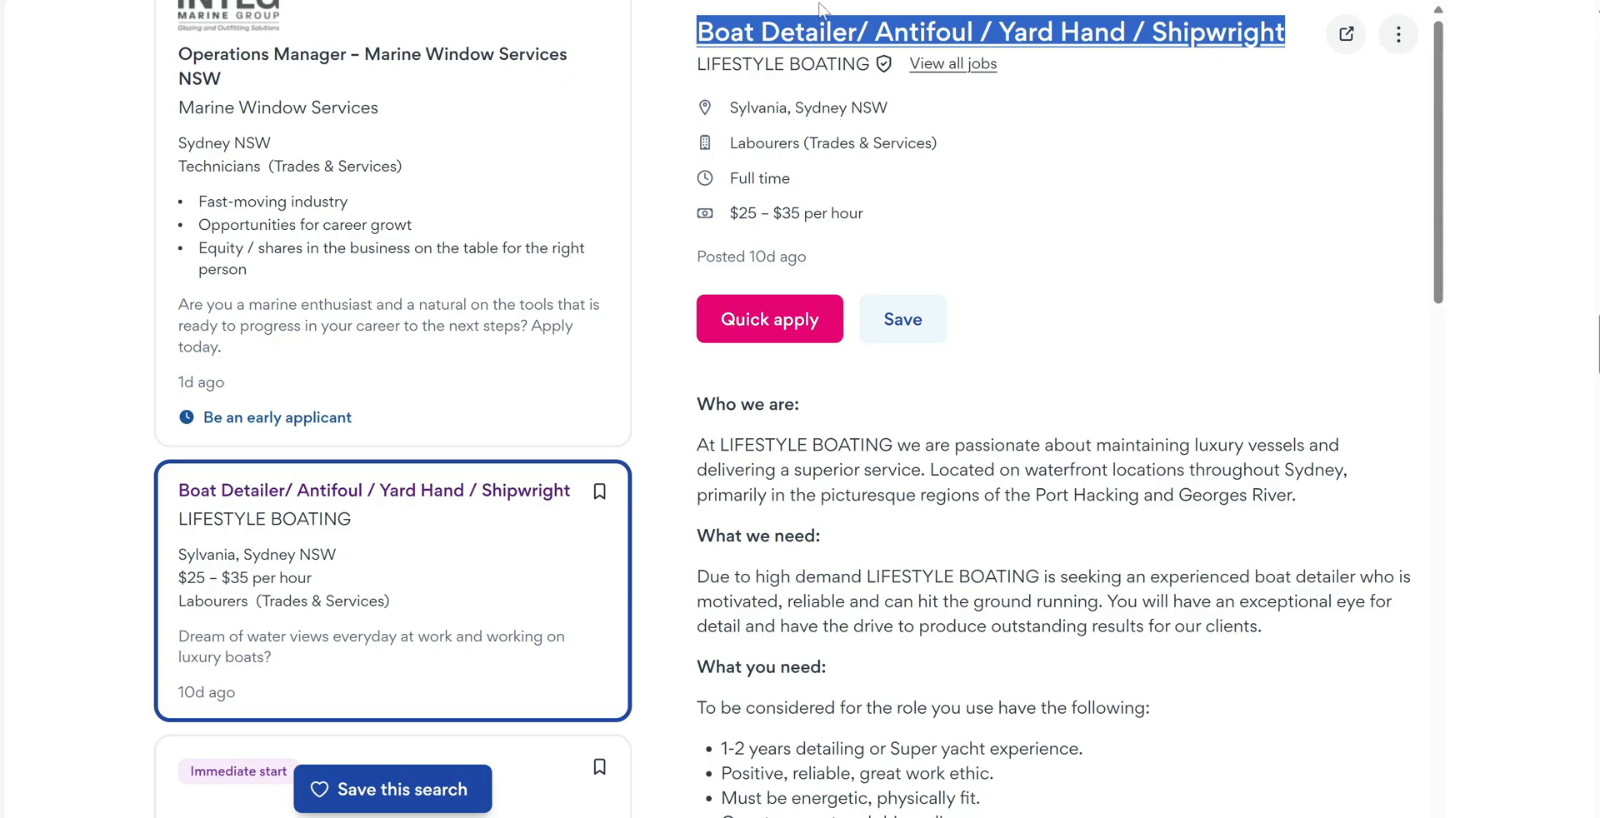
# Switch back to GIG-Space, paste the copied title as the job's name and append "- Sylvana"
pyautogui.hotkey('alt', 'Tab')
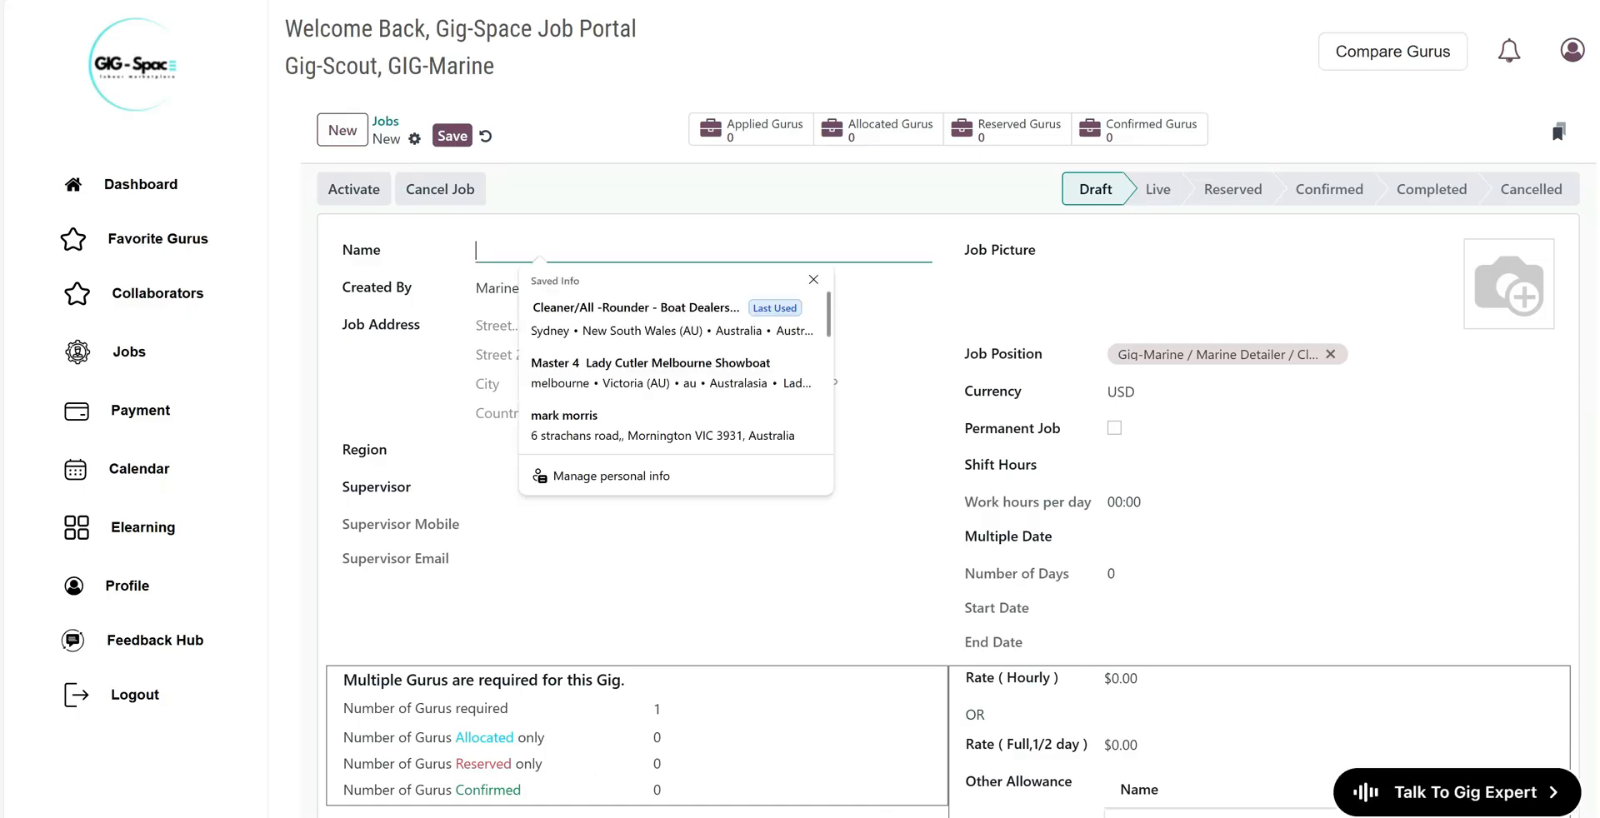
pyautogui.hotkey('ctrl', 'v')
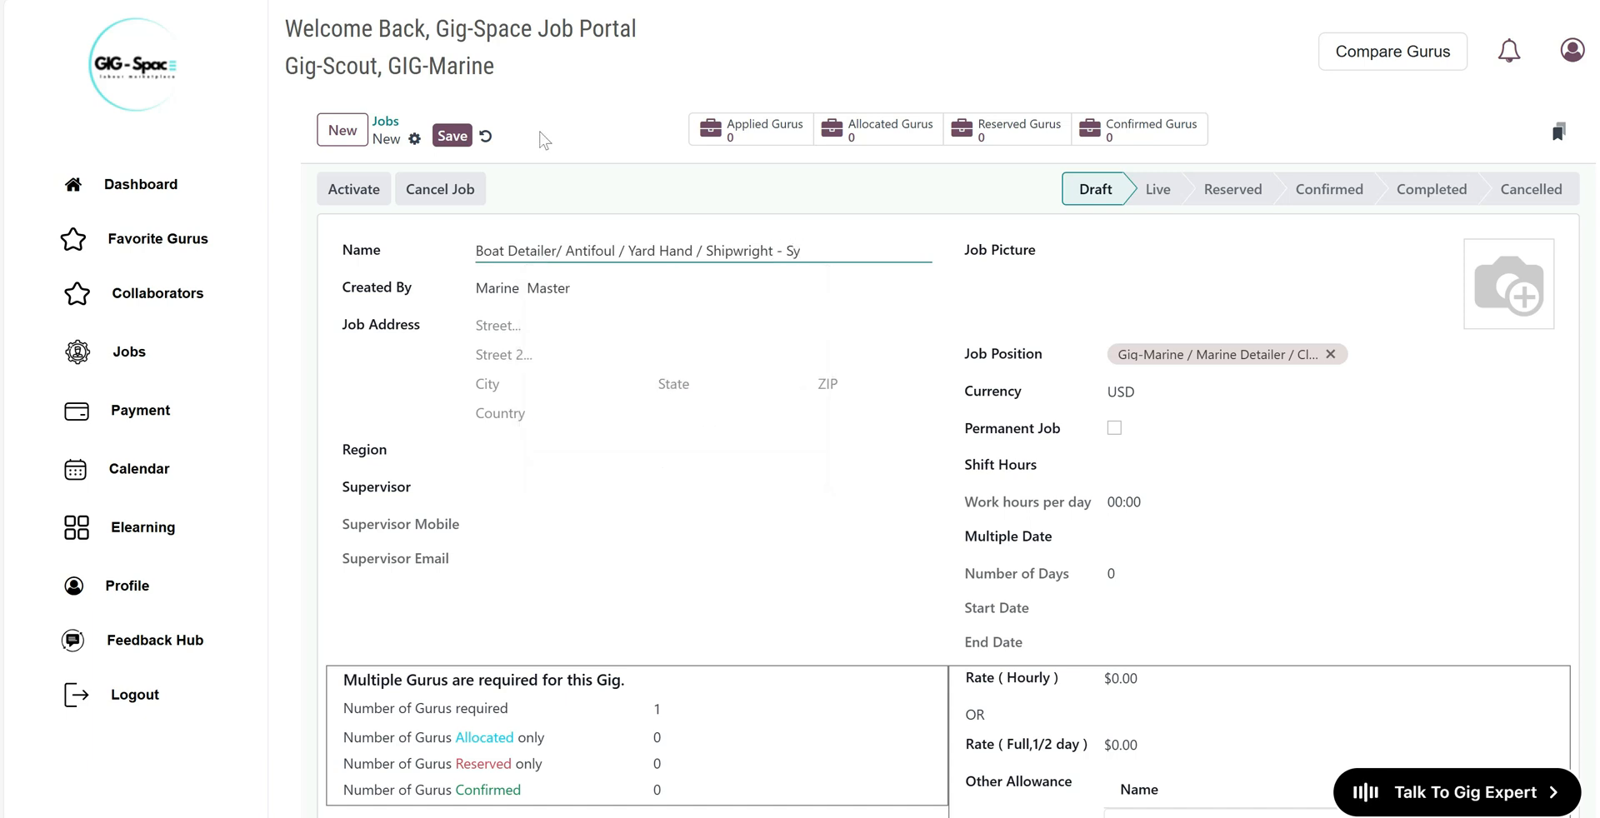
pyautogui.write('- Sylvana')
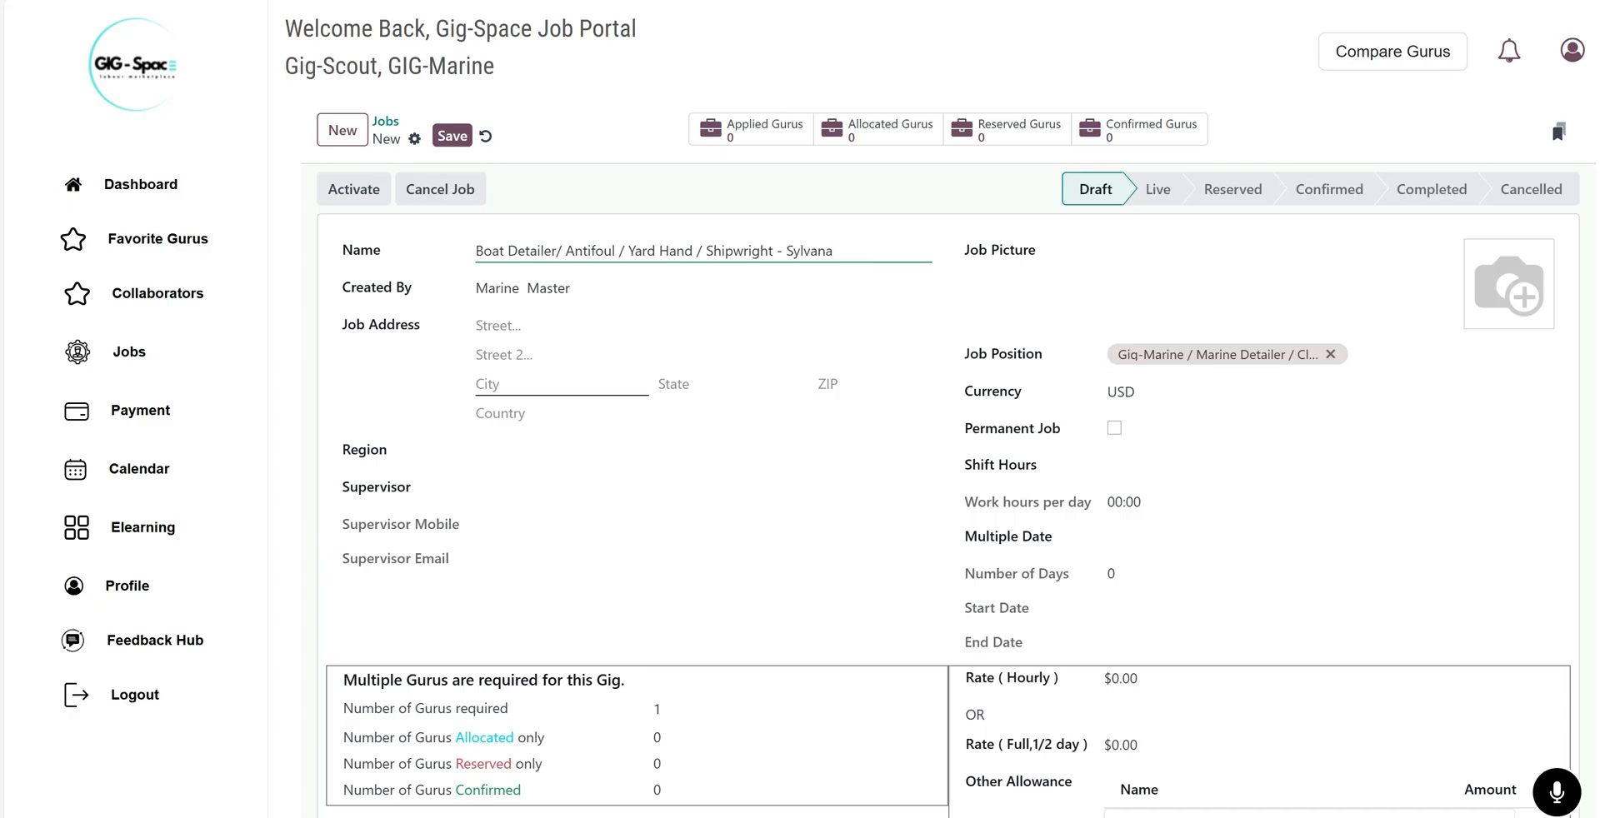
# Set the job address's city to Sydney and its country to Australia
pyautogui.click(625, 387)
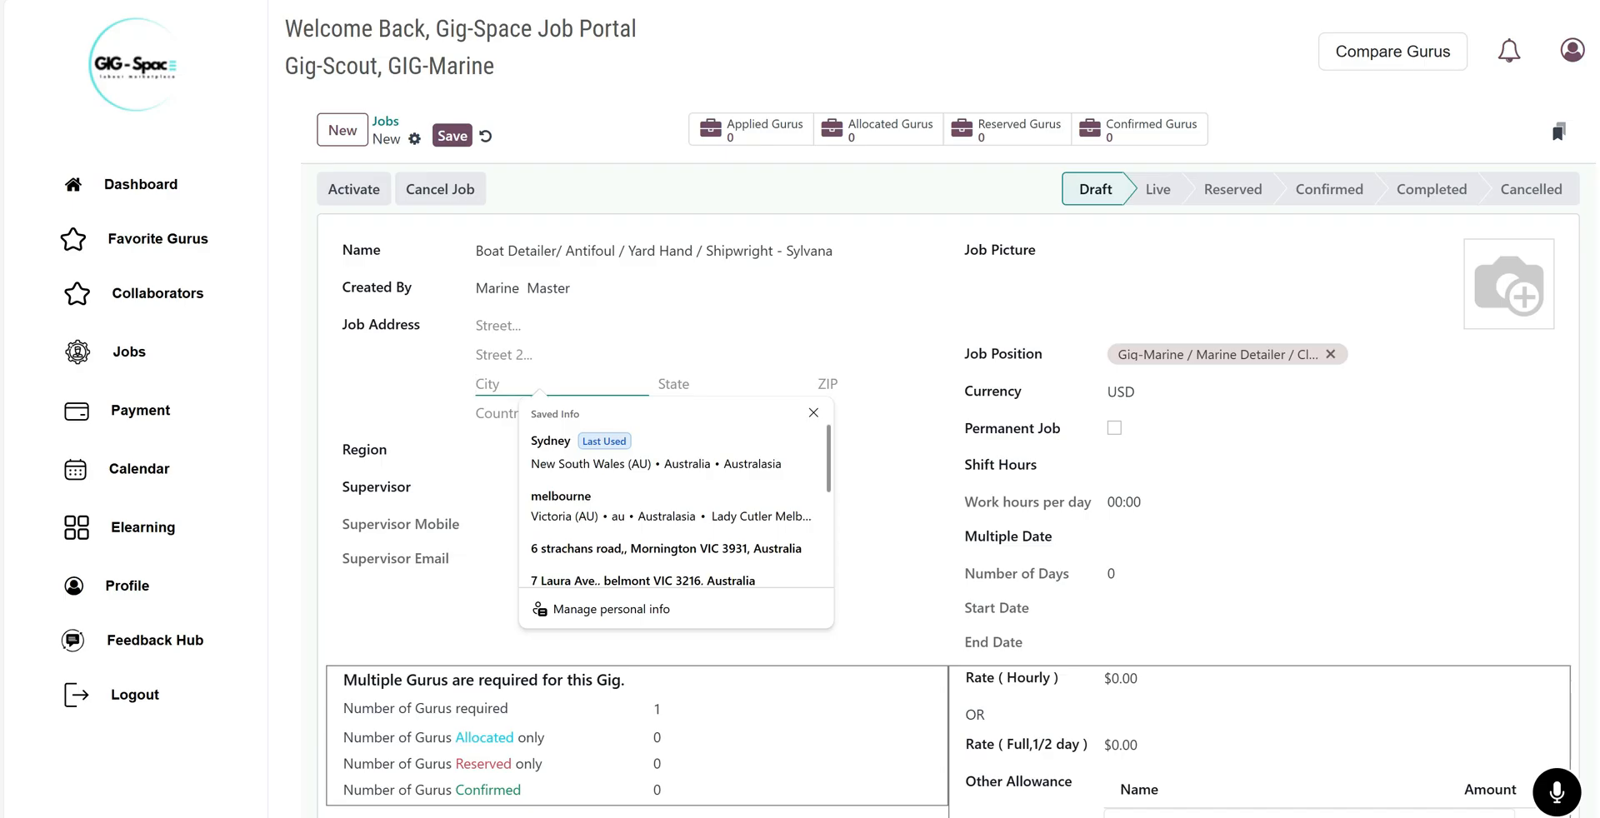
pyautogui.write('S')
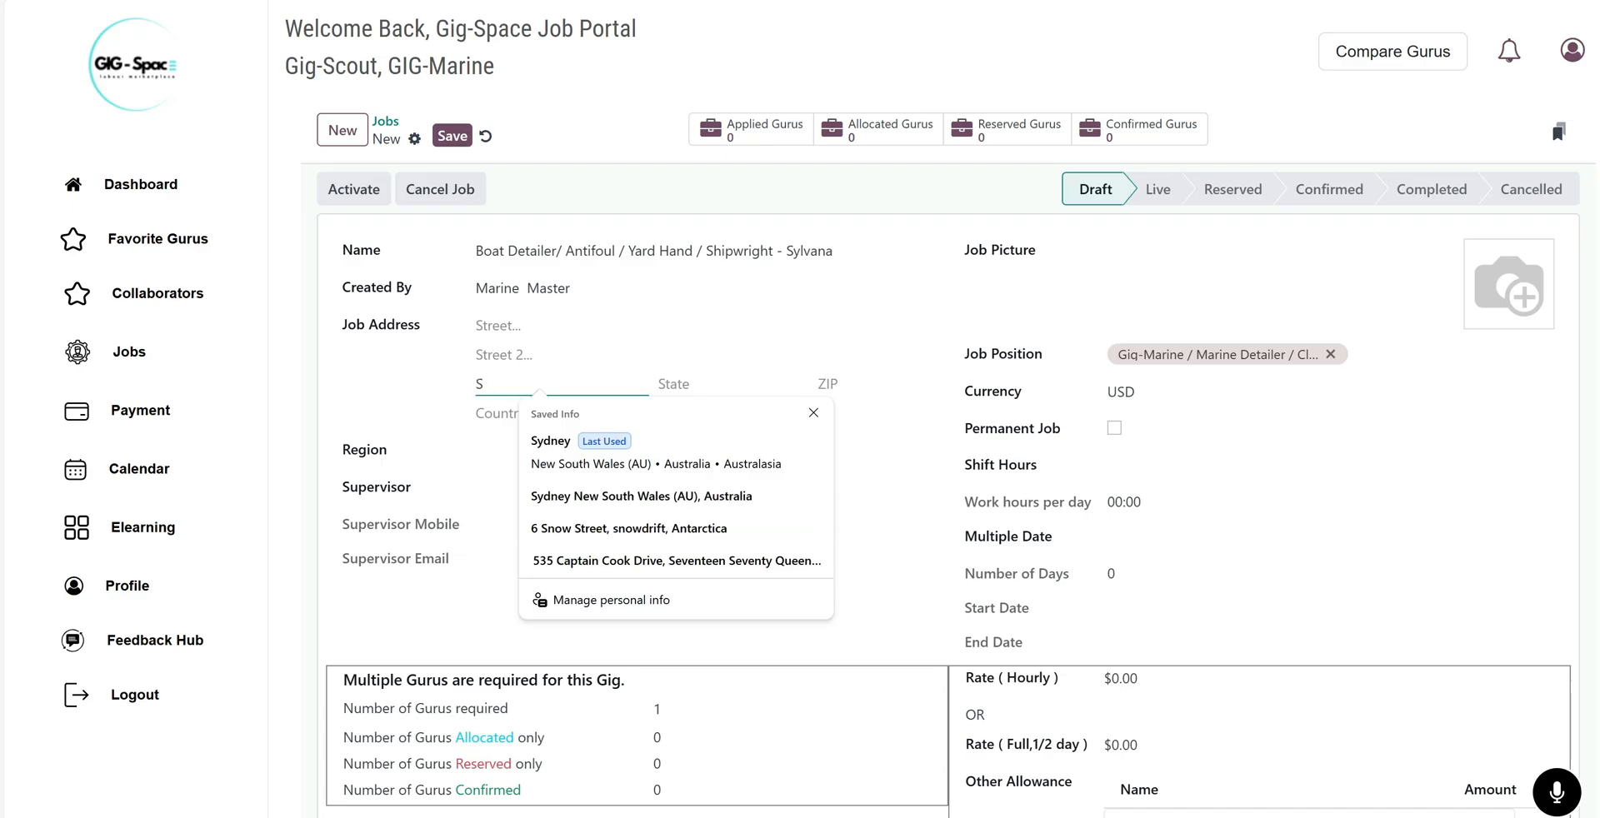
pyautogui.write('ydney')
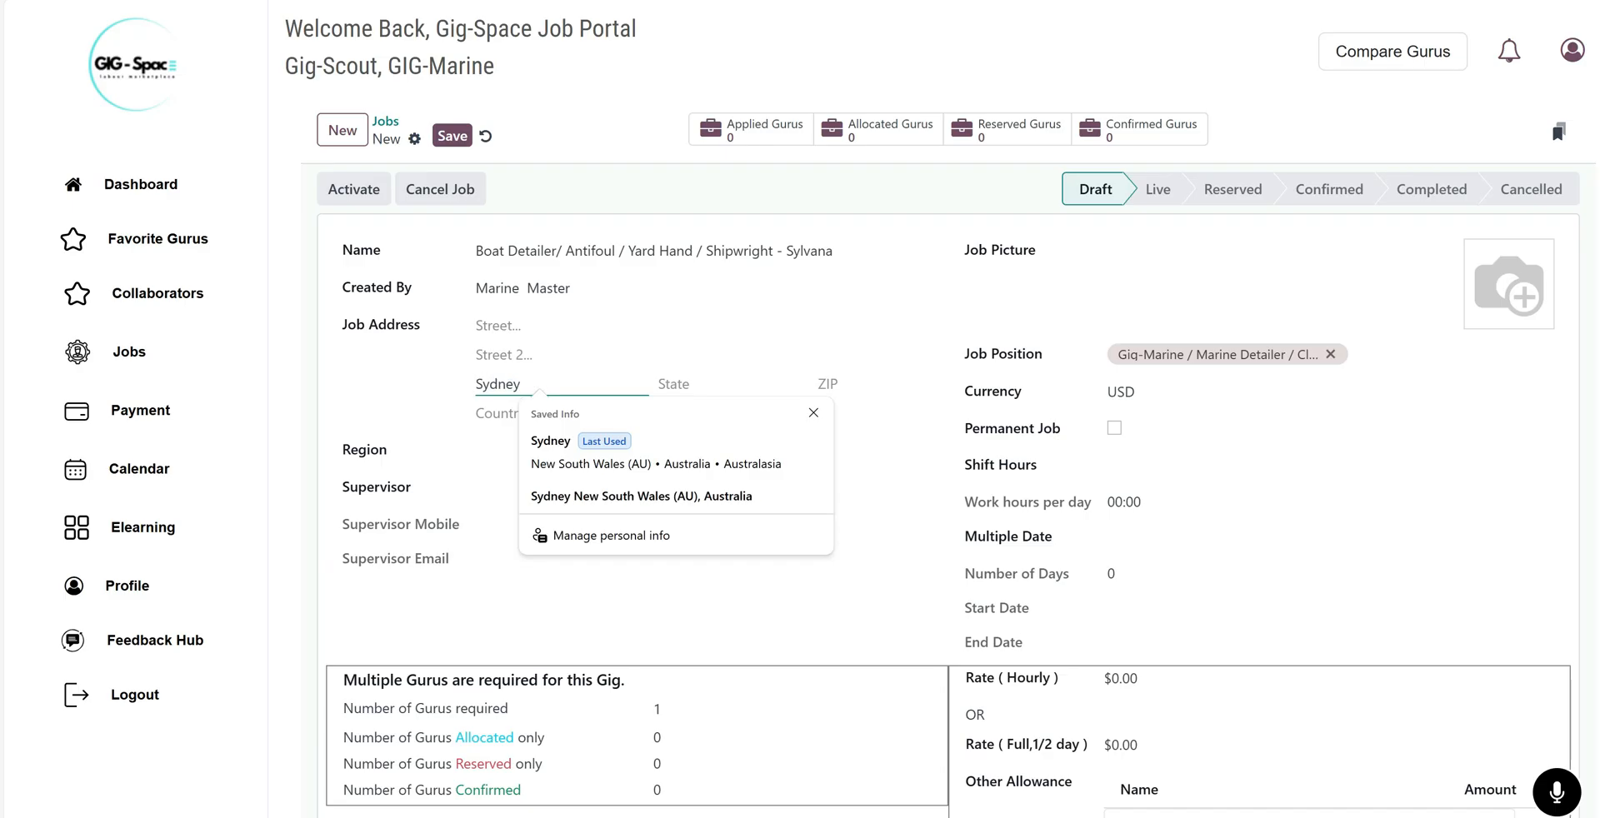
pyautogui.click(507, 417)
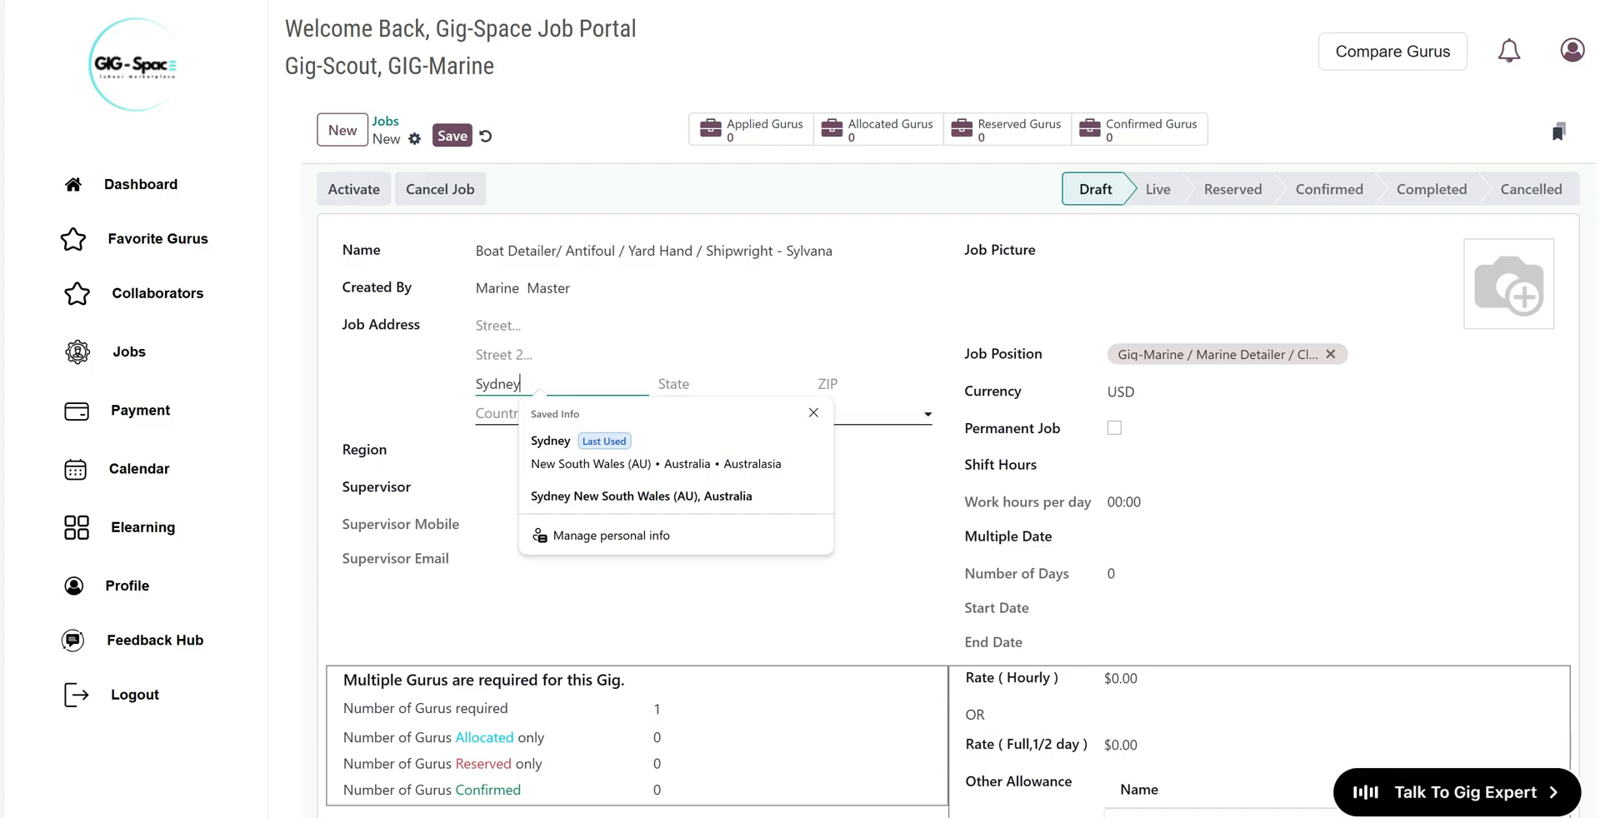
pyautogui.write('au')
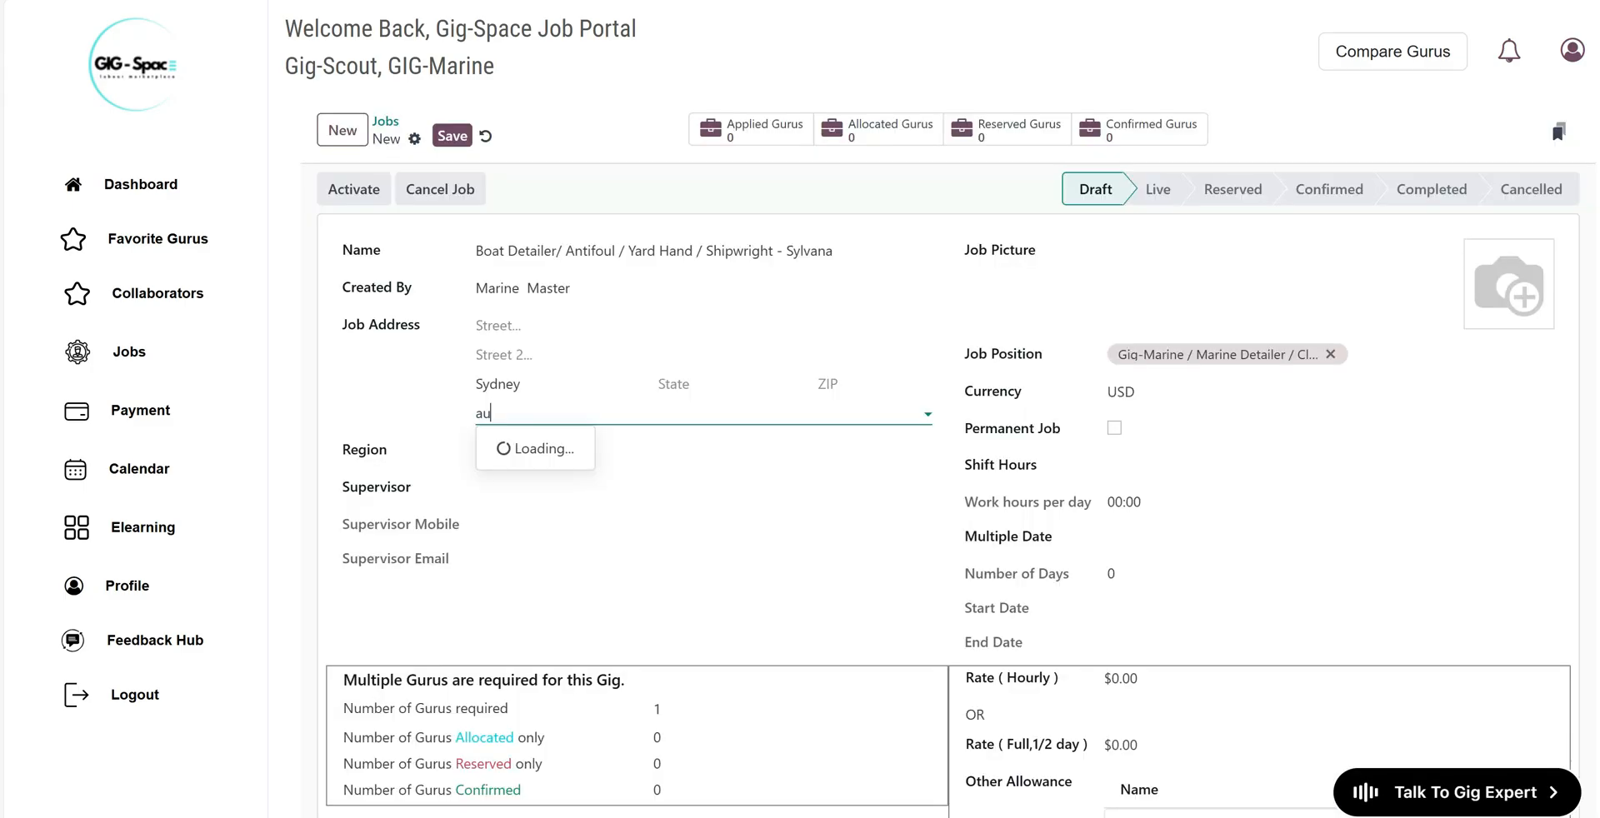
pyautogui.click(510, 455)
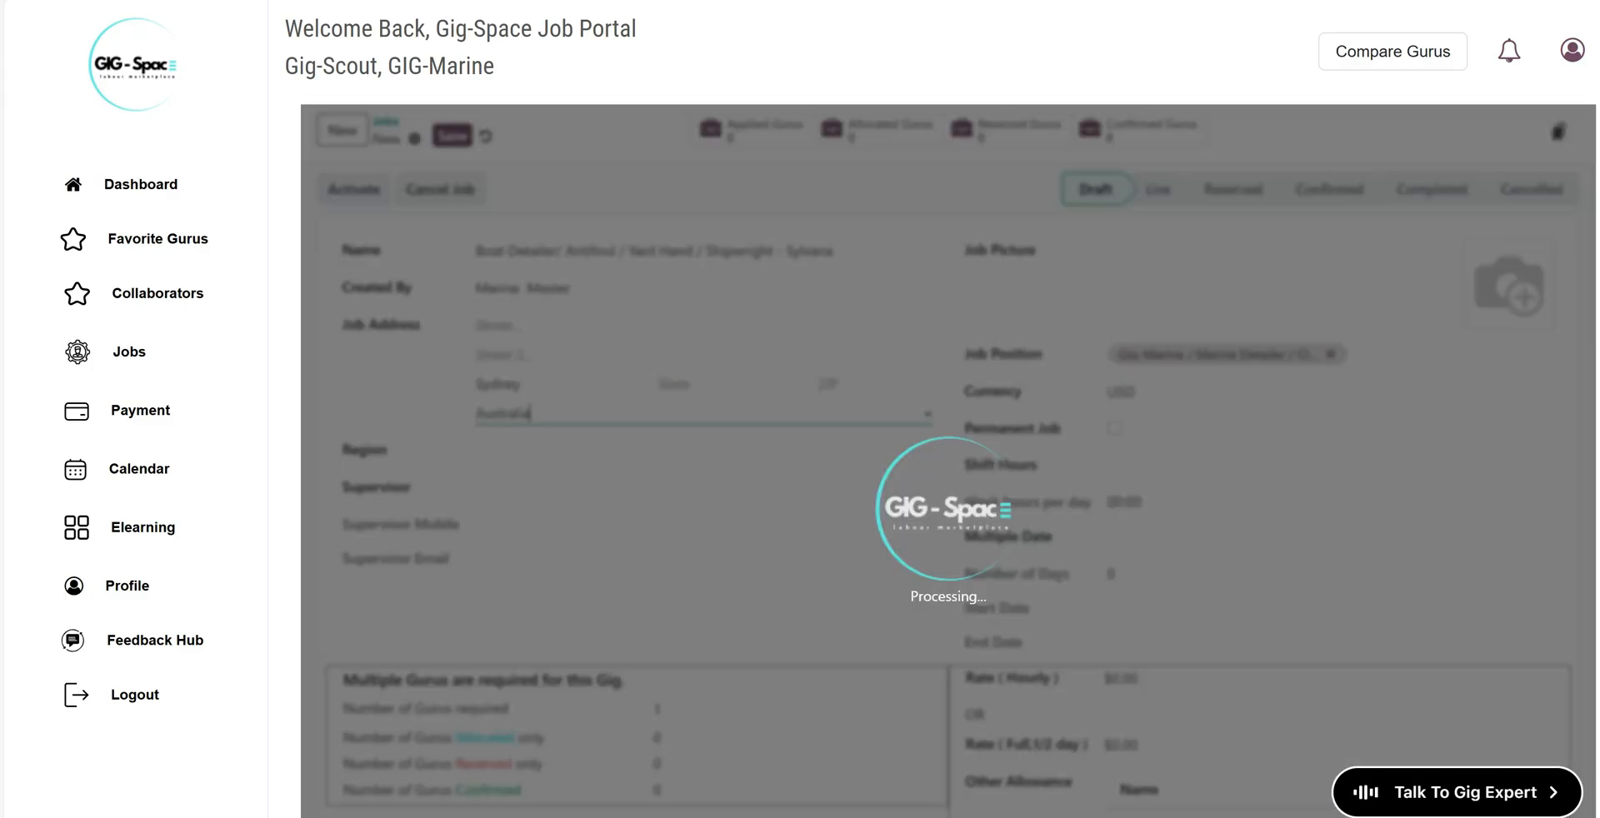
# Set the job address's state to New South Wales (AU) and the job's region to Australasia
pyautogui.click(700, 388)
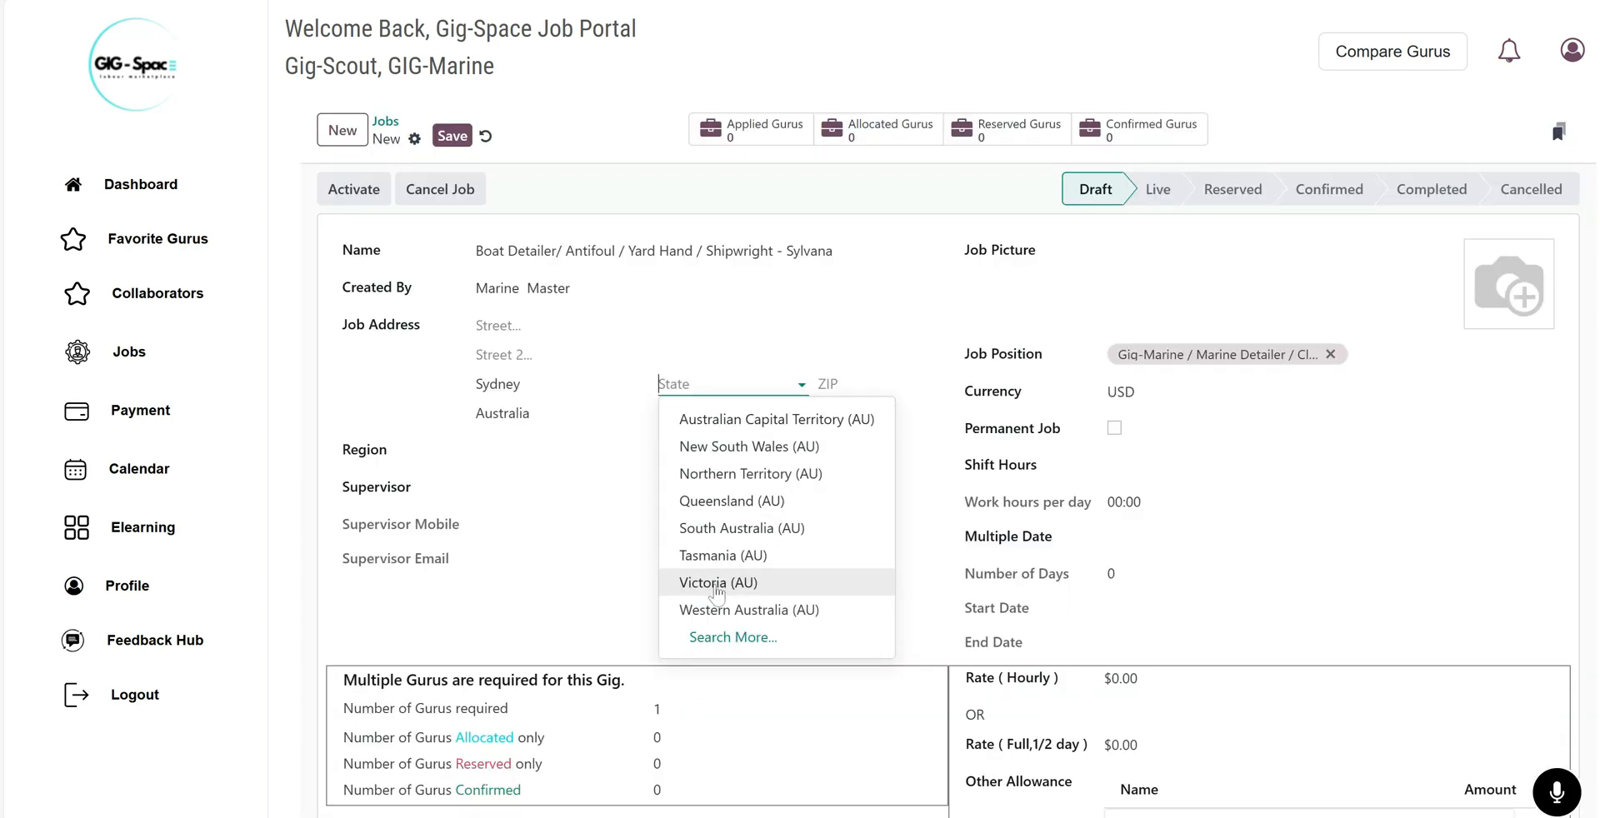
pyautogui.click(722, 448)
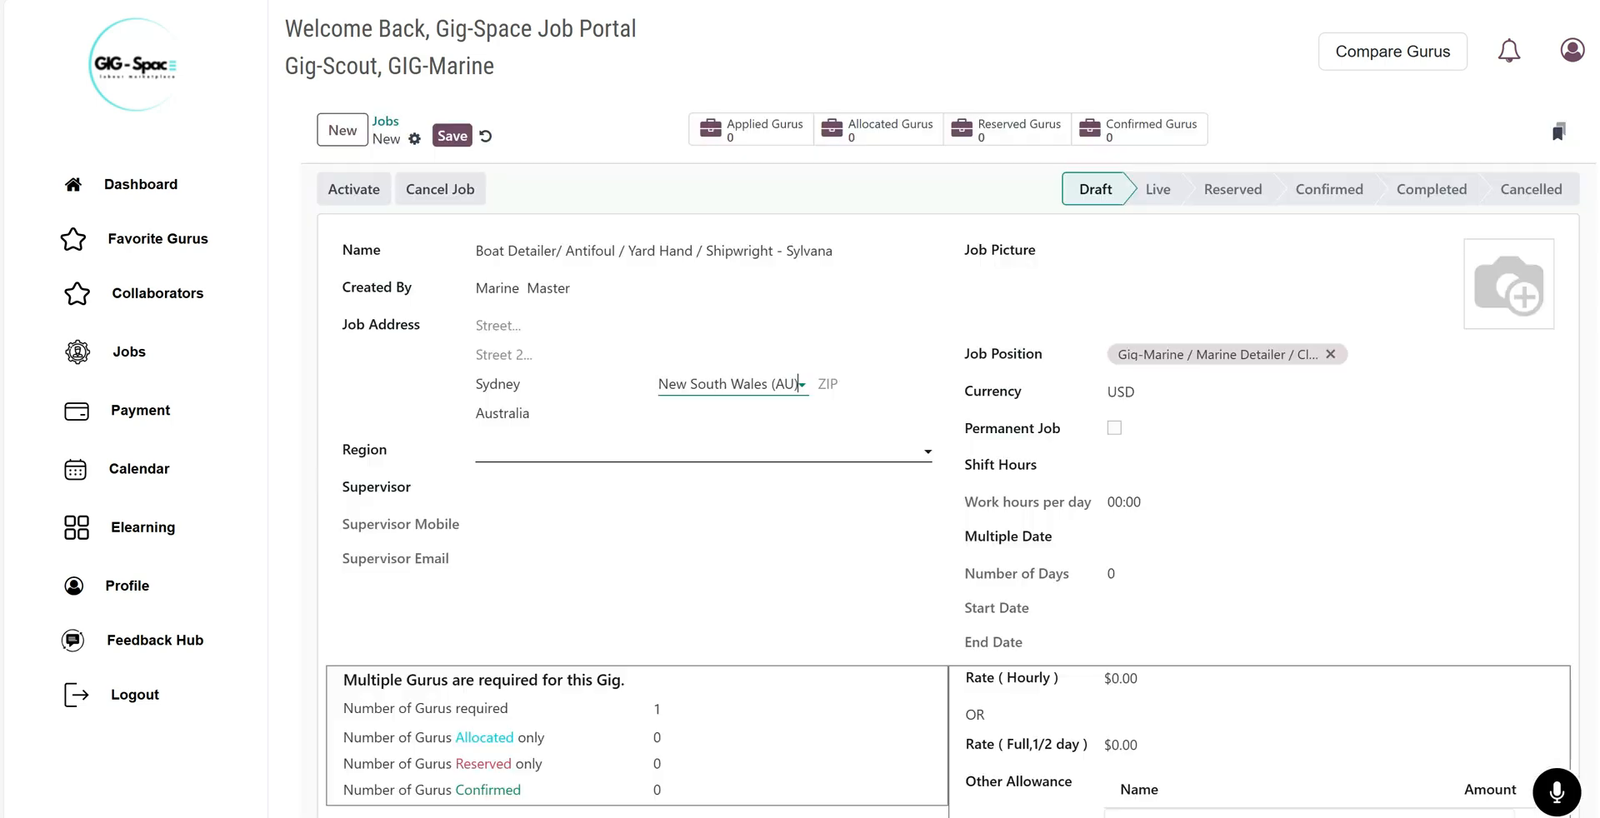
pyautogui.click(530, 451)
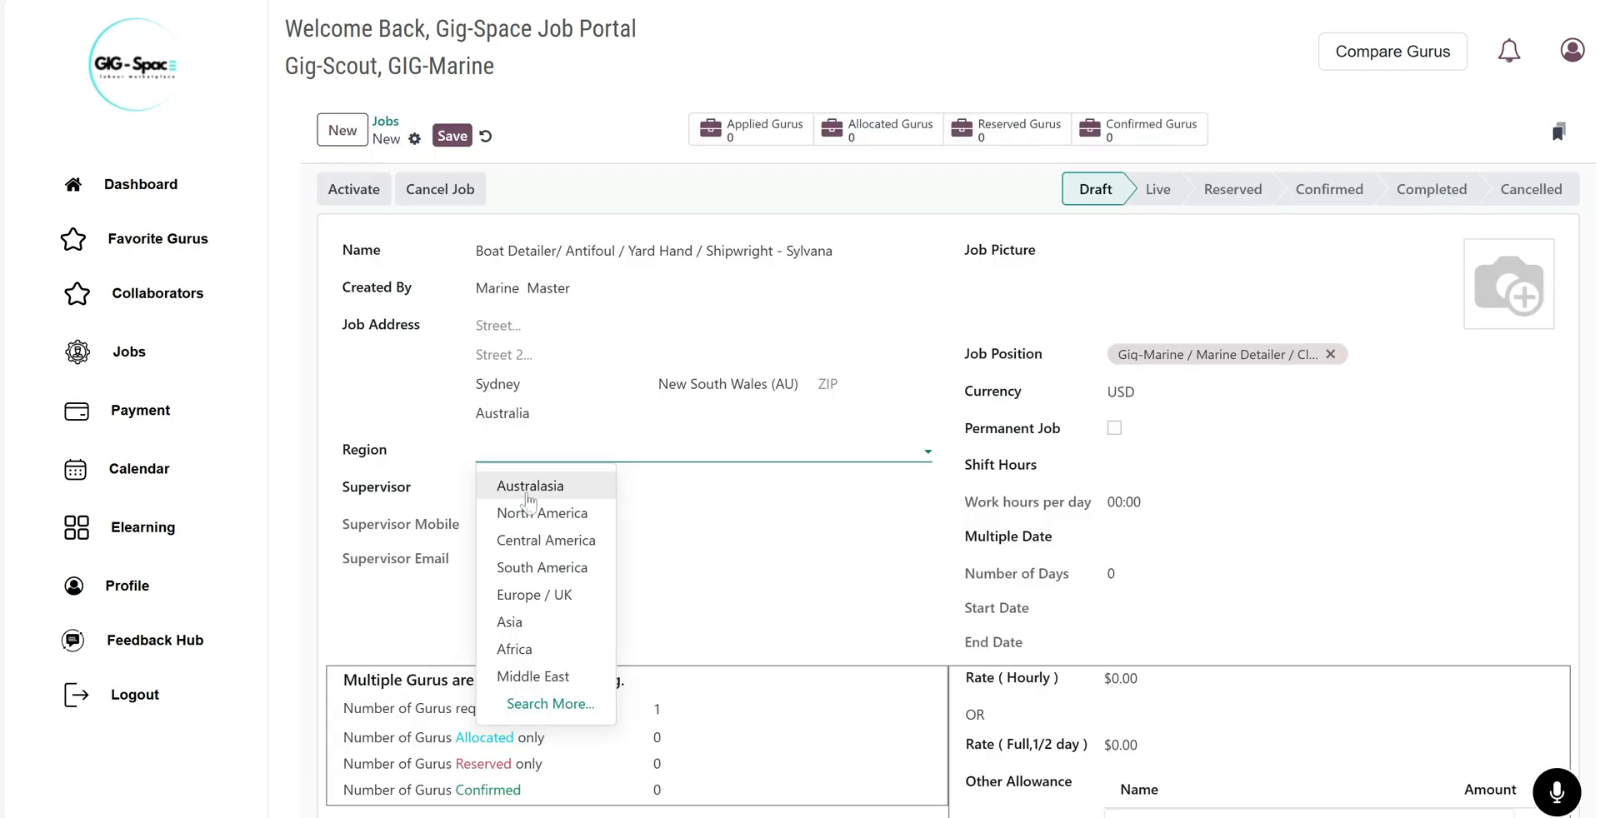
pyautogui.click(529, 484)
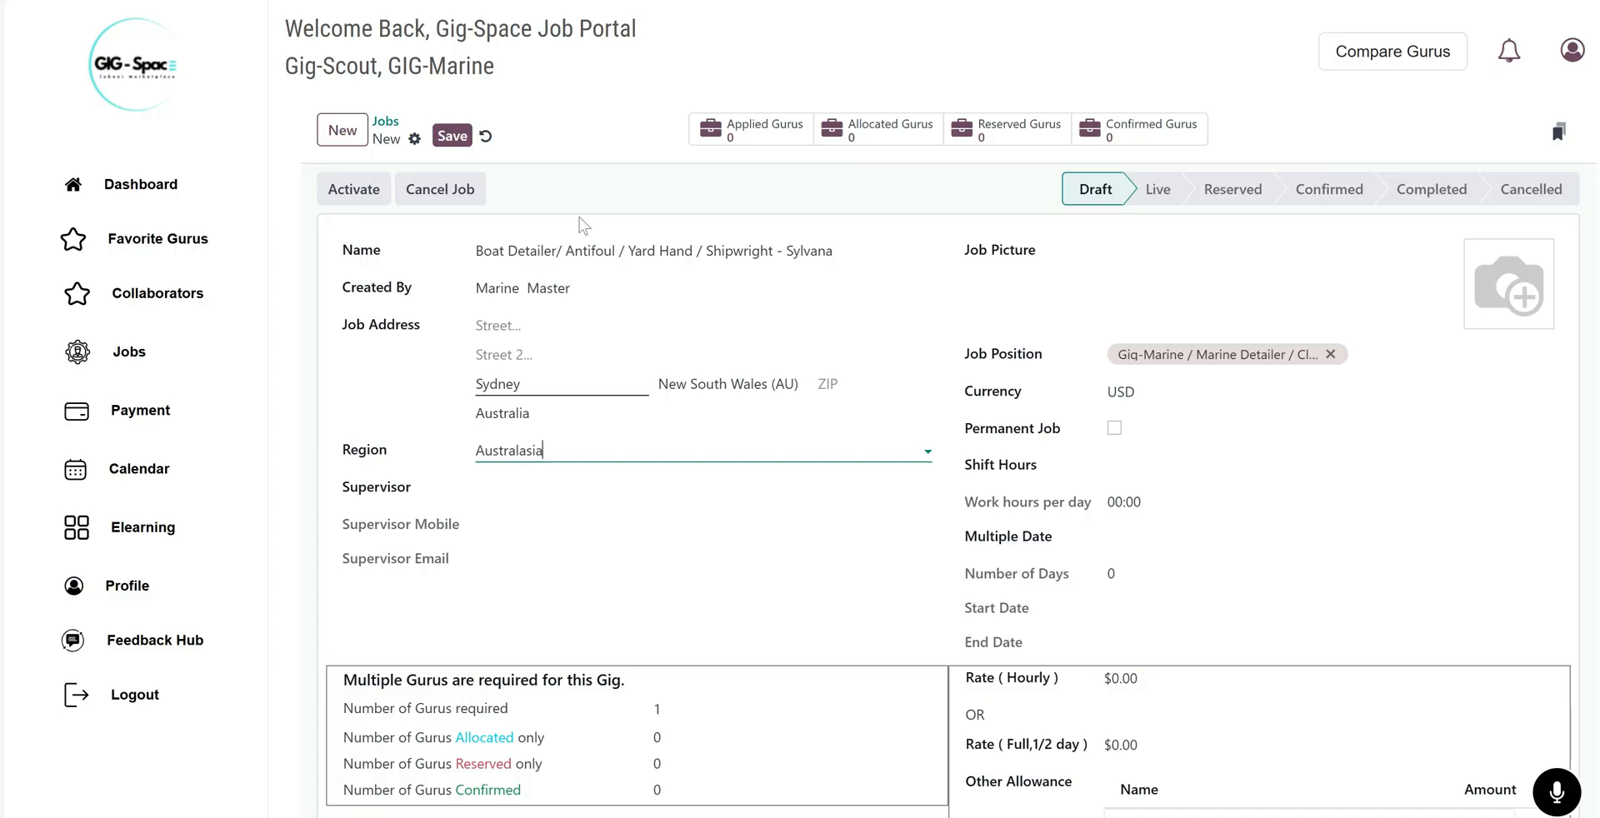
# Search the web for "lifestyle boating sydney" in a new browser tab and open the Lifestyle Boating website
pyautogui.hotkey('ctrl', 'Tab')
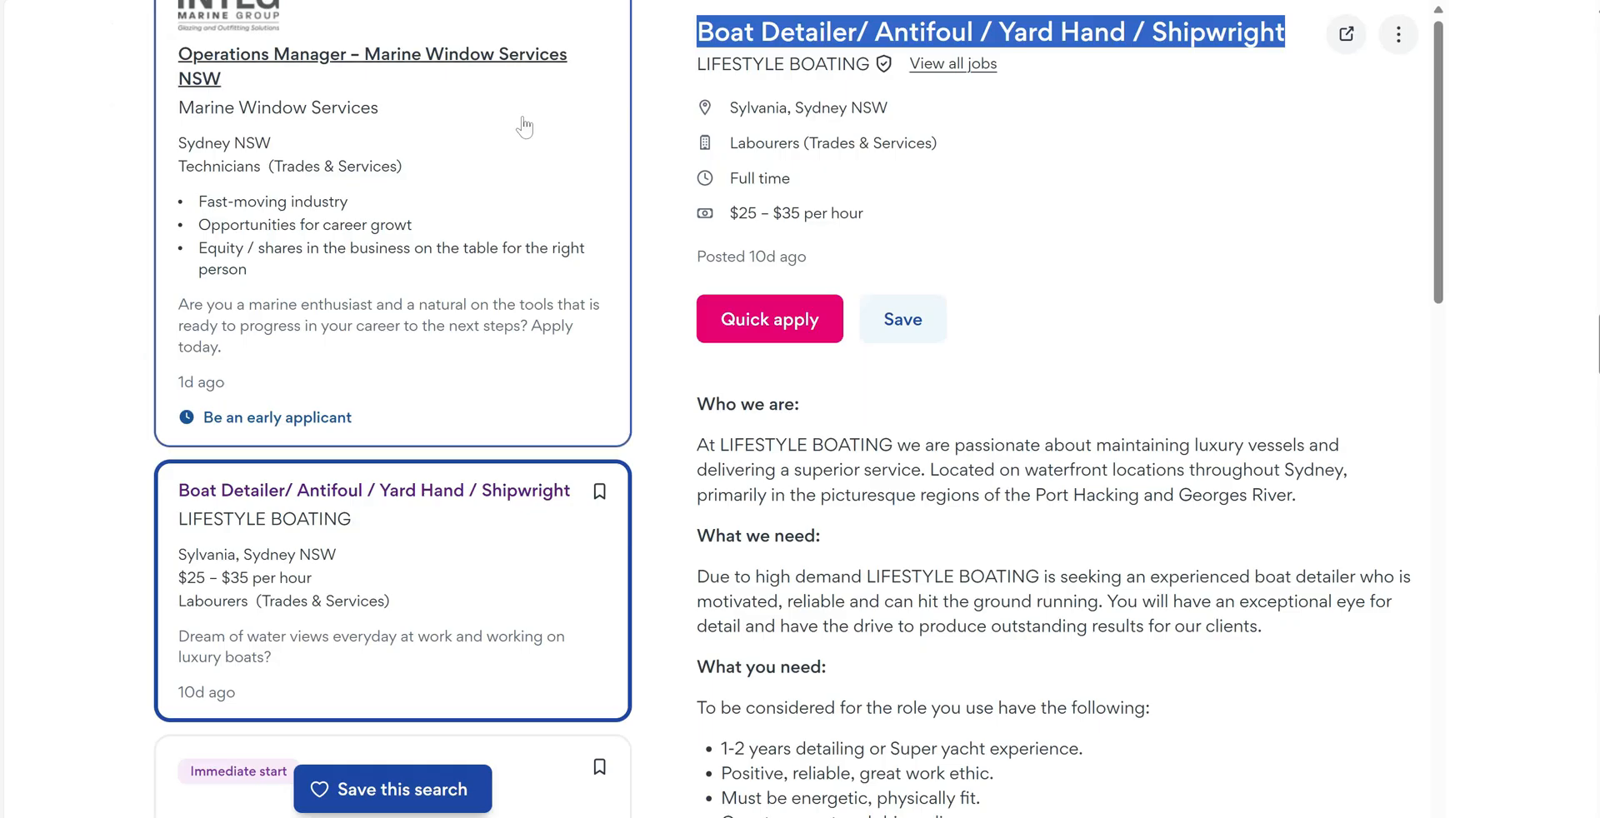
pyautogui.scroll(1, 792, 203)
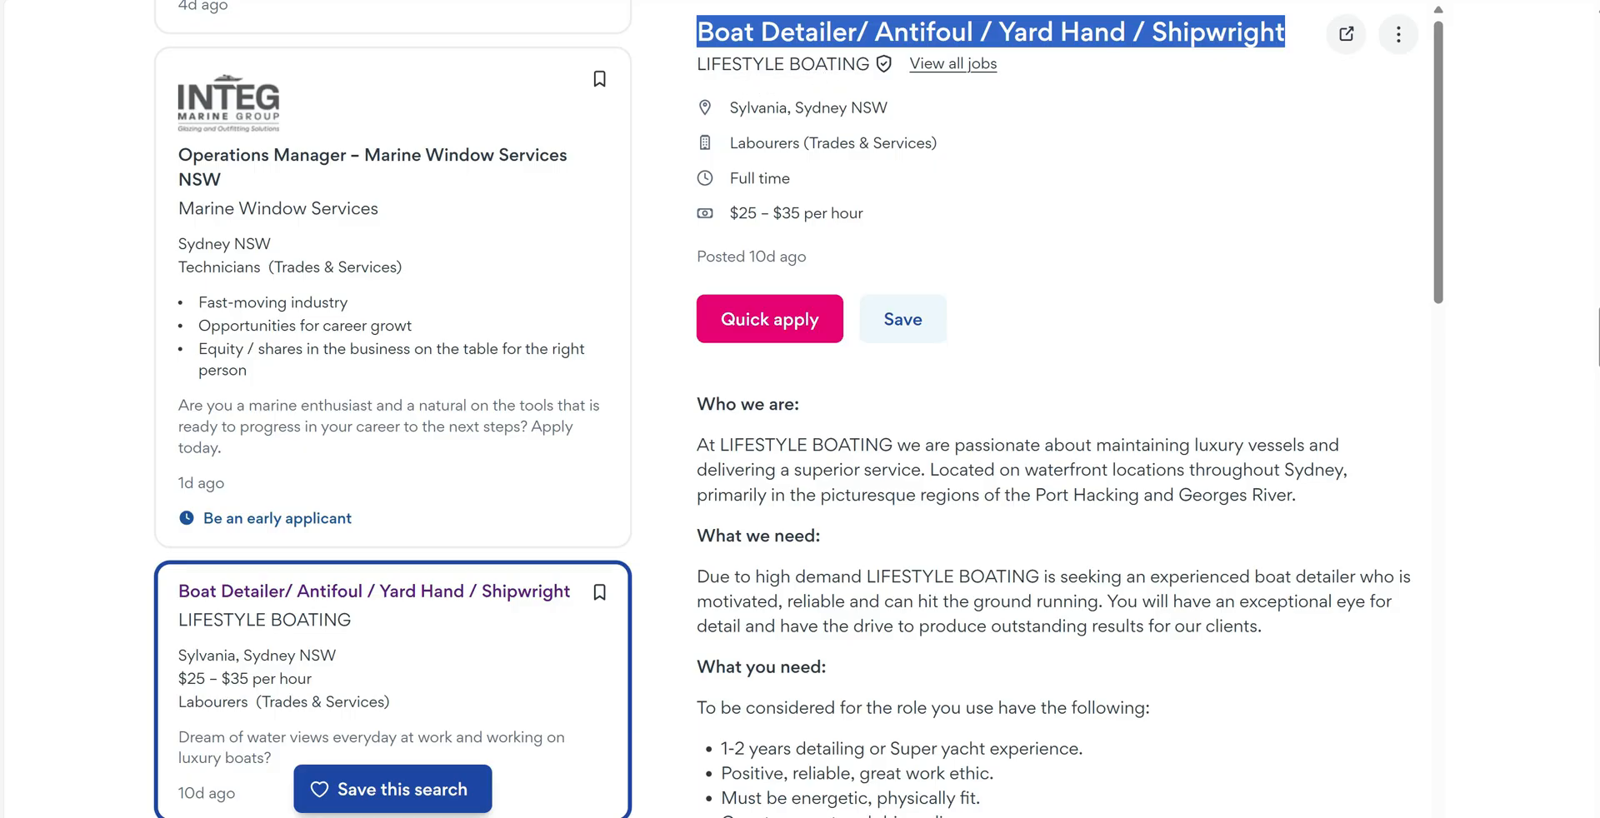
pyautogui.hotkey('ctrl', 't')
pyautogui.hotkey('ctrl', 'l')
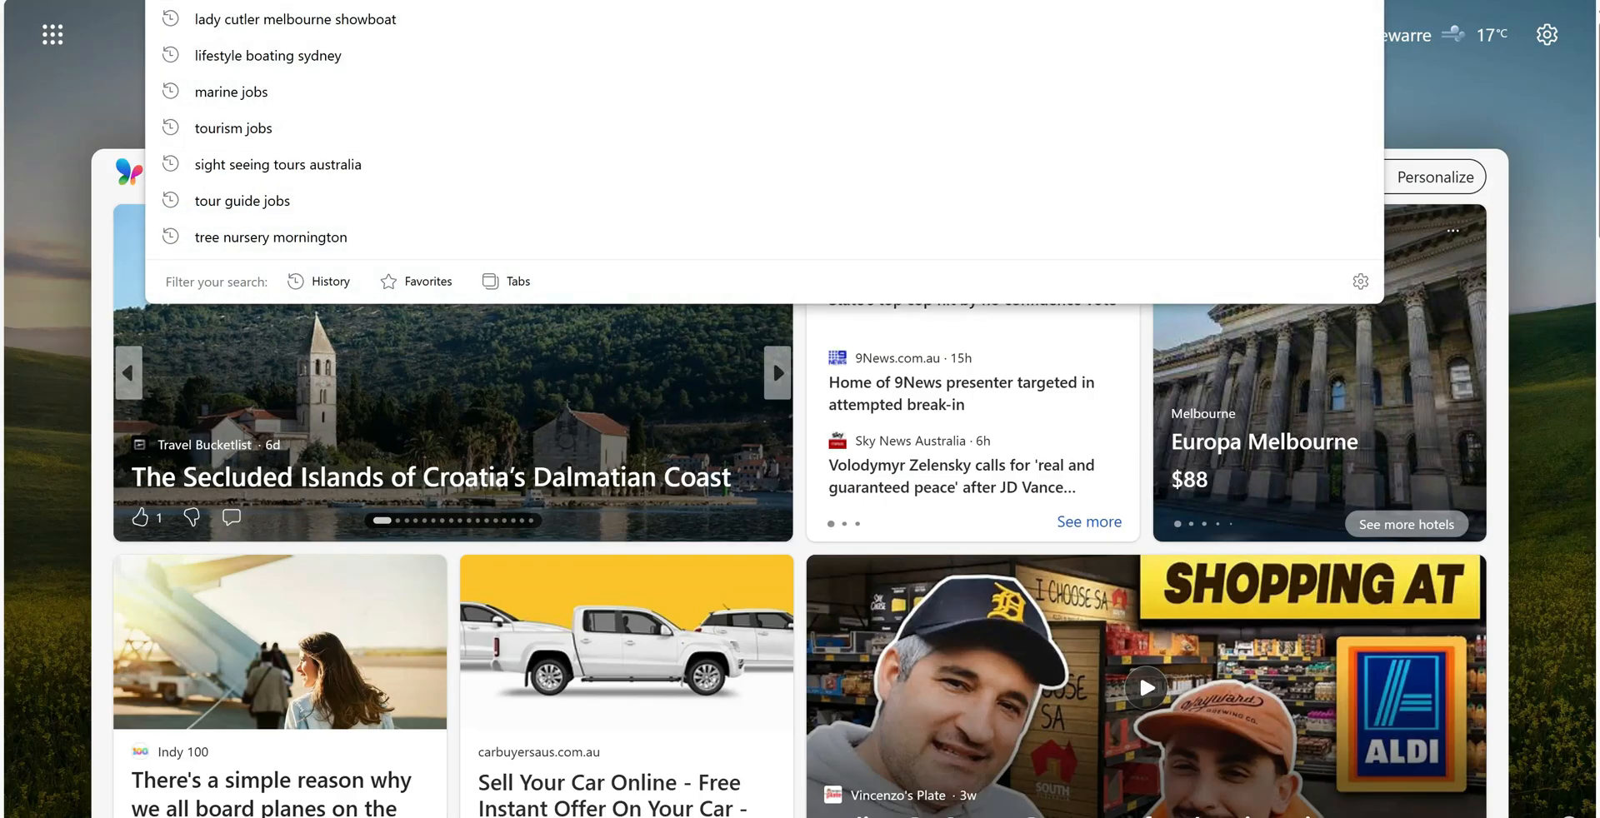
pyautogui.write('life')
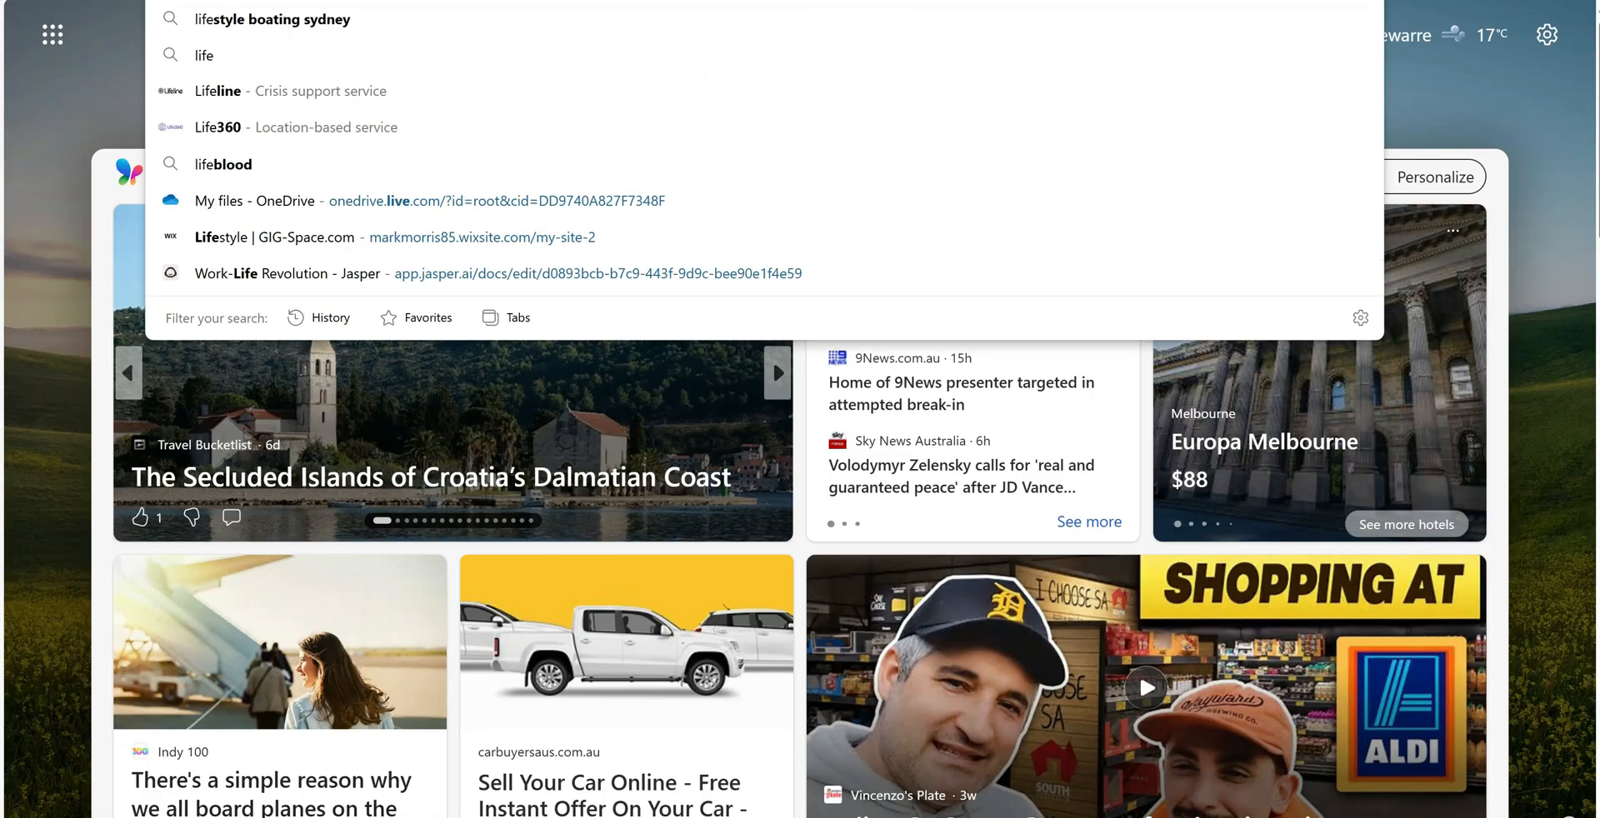
pyautogui.write('style boa')
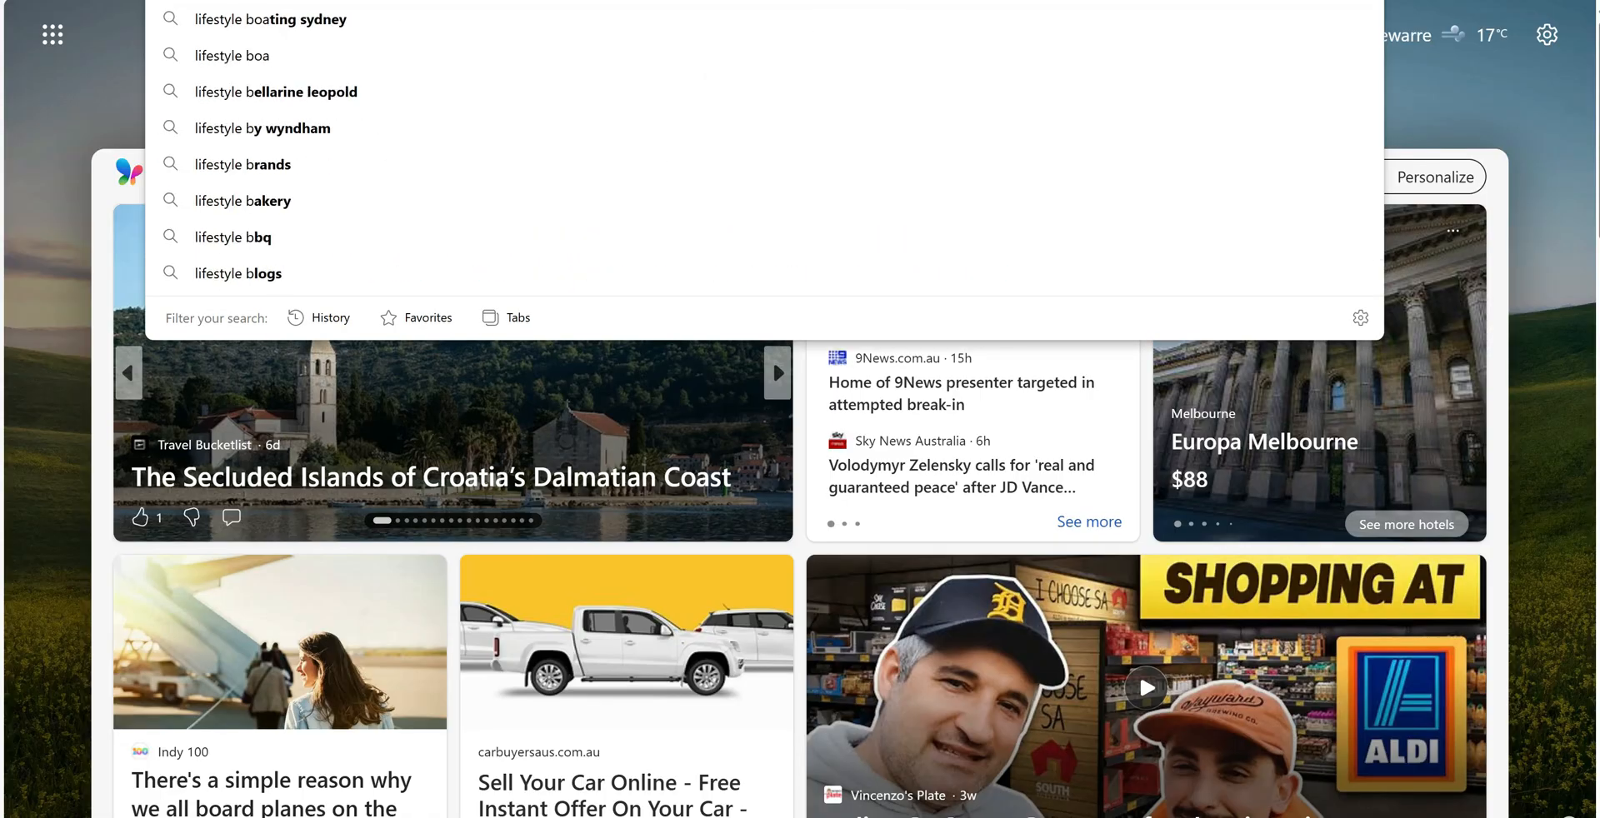
pyautogui.write('ting sy')
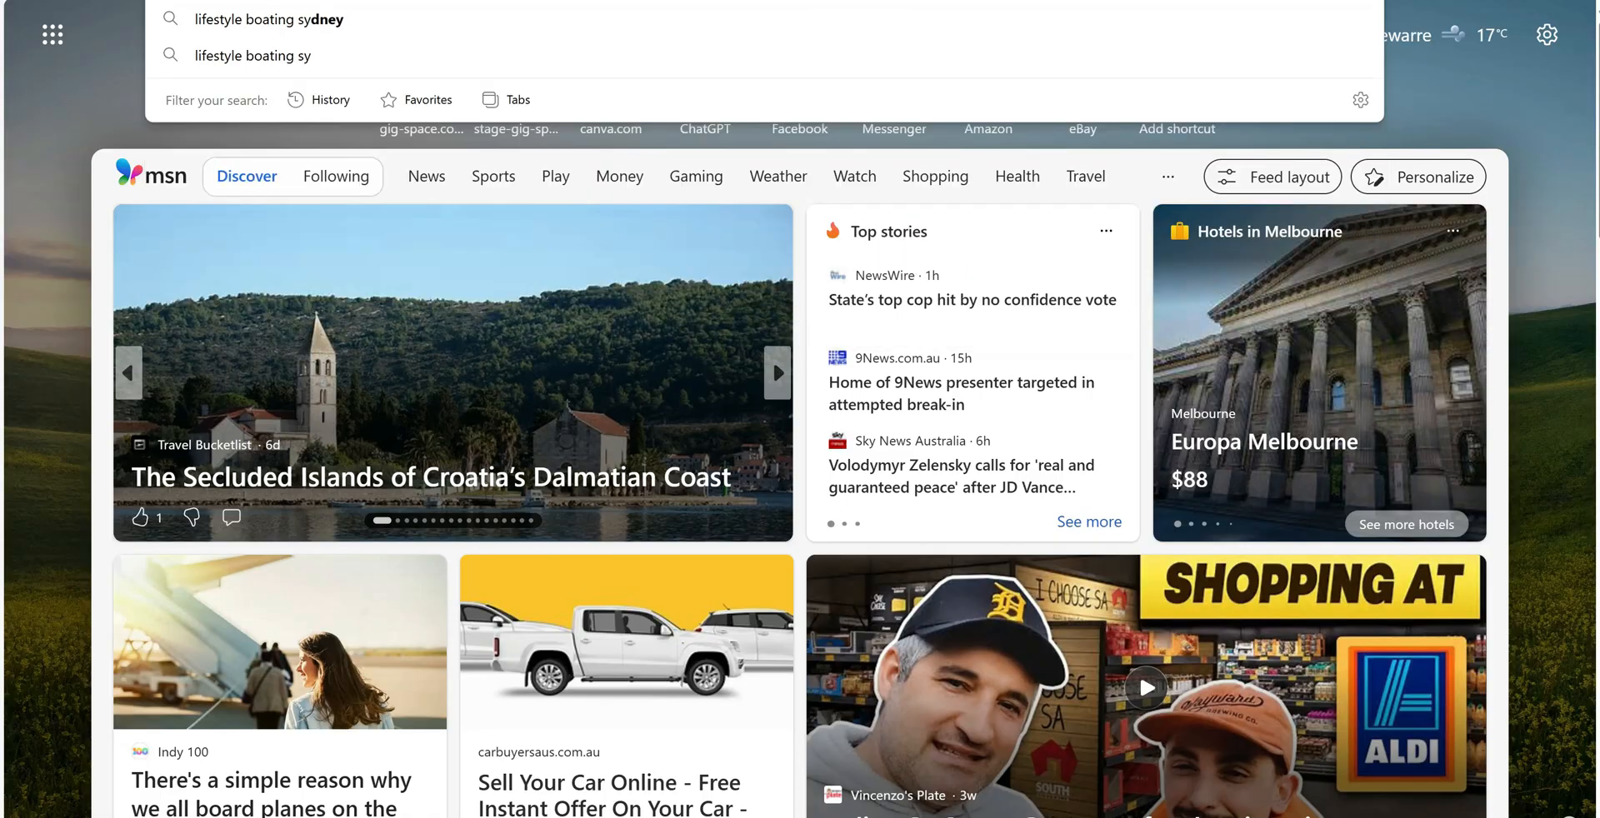
pyautogui.write('dney')
pyautogui.press('Return')
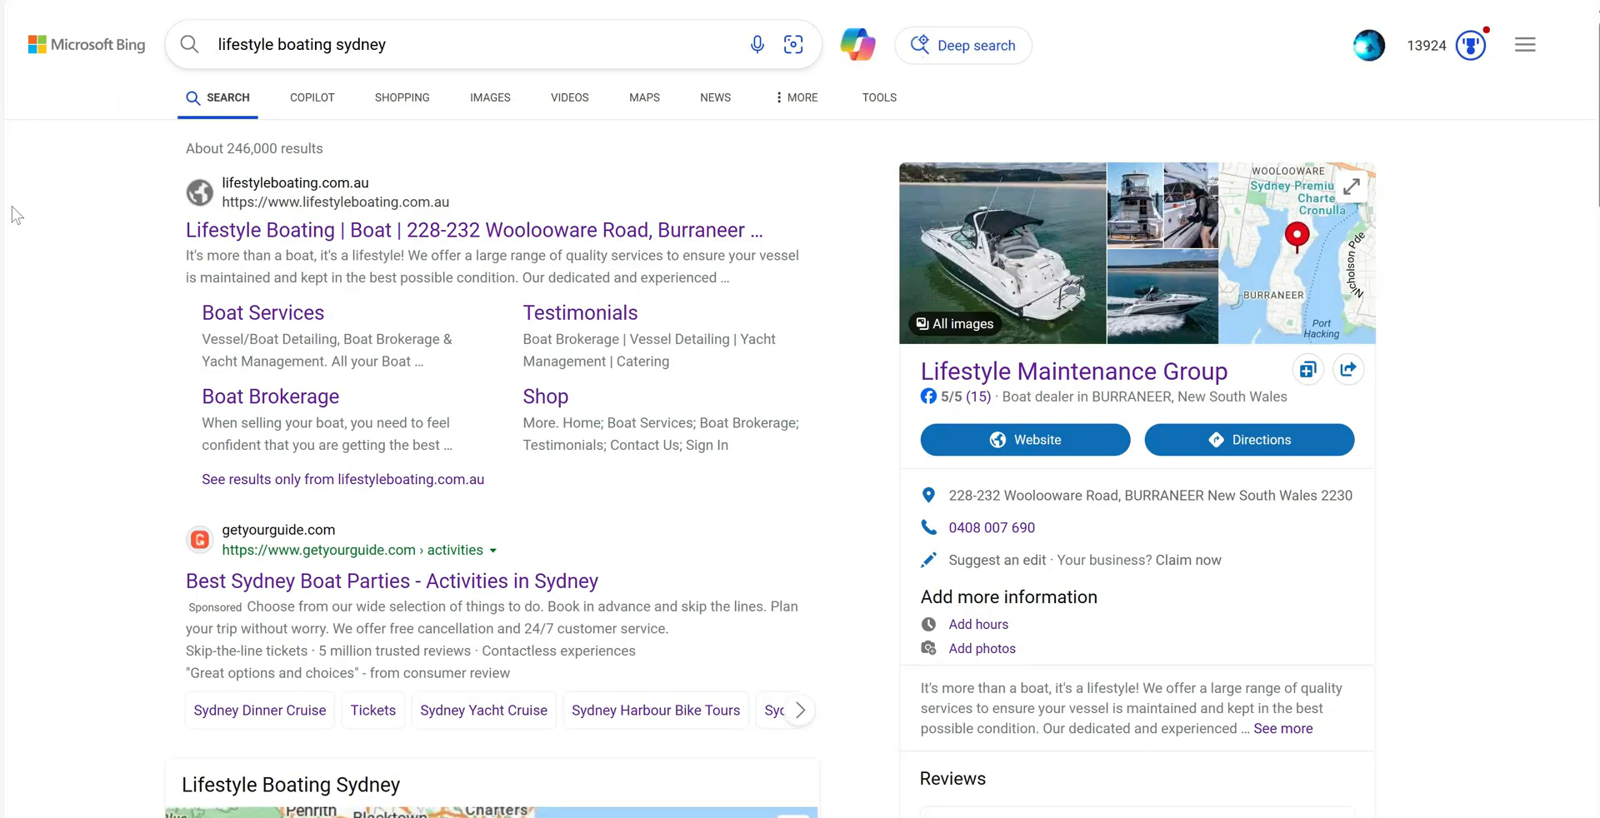
pyautogui.click(347, 233)
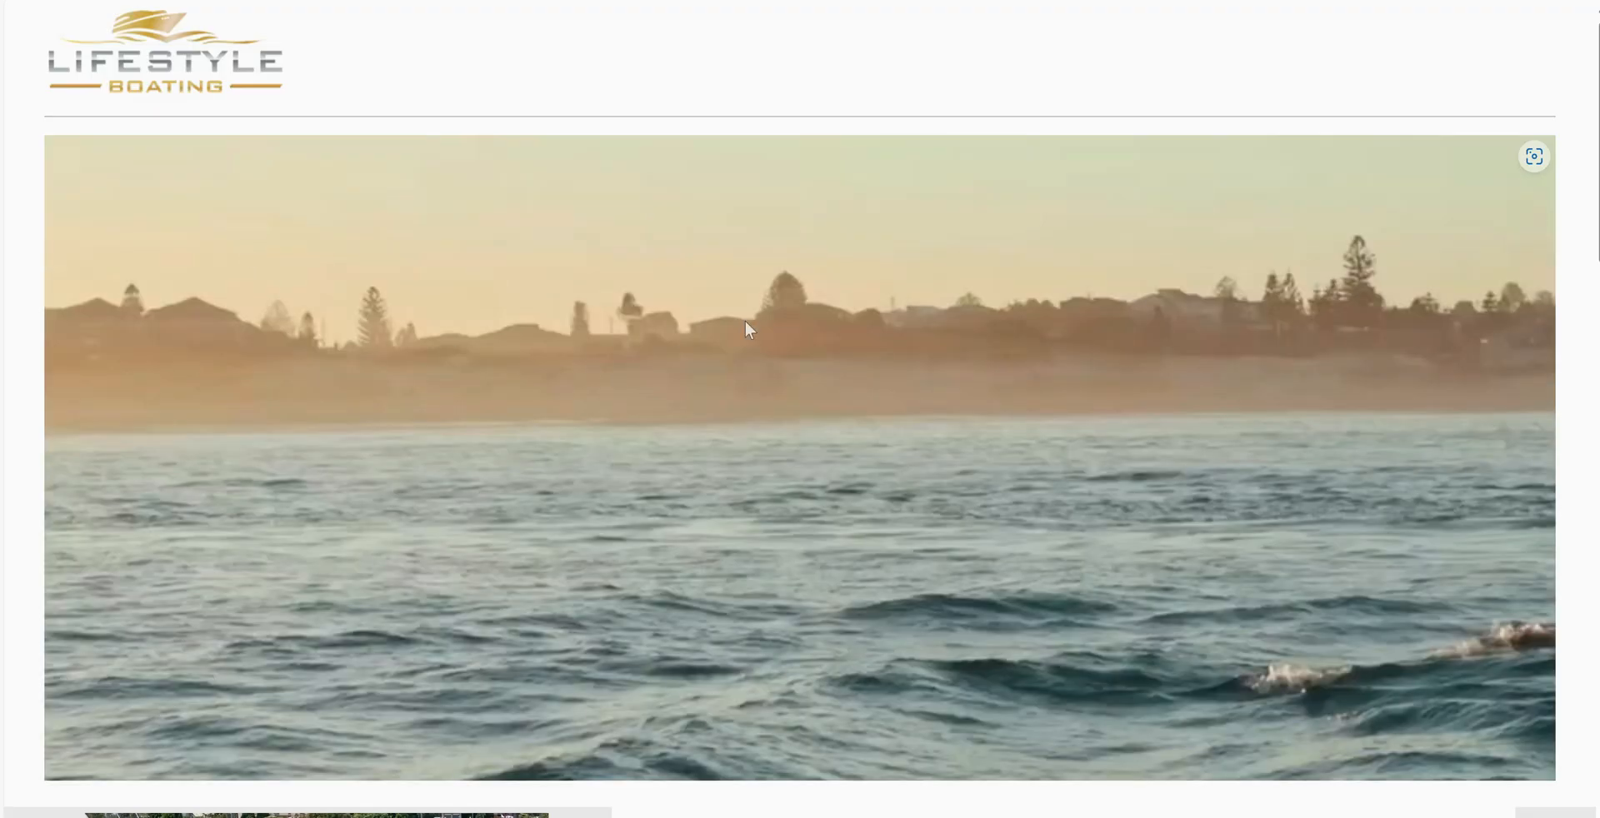
# Try to save the team photo from the Lifestyle Boating home page
pyautogui.scroll(-6, 640, 302)
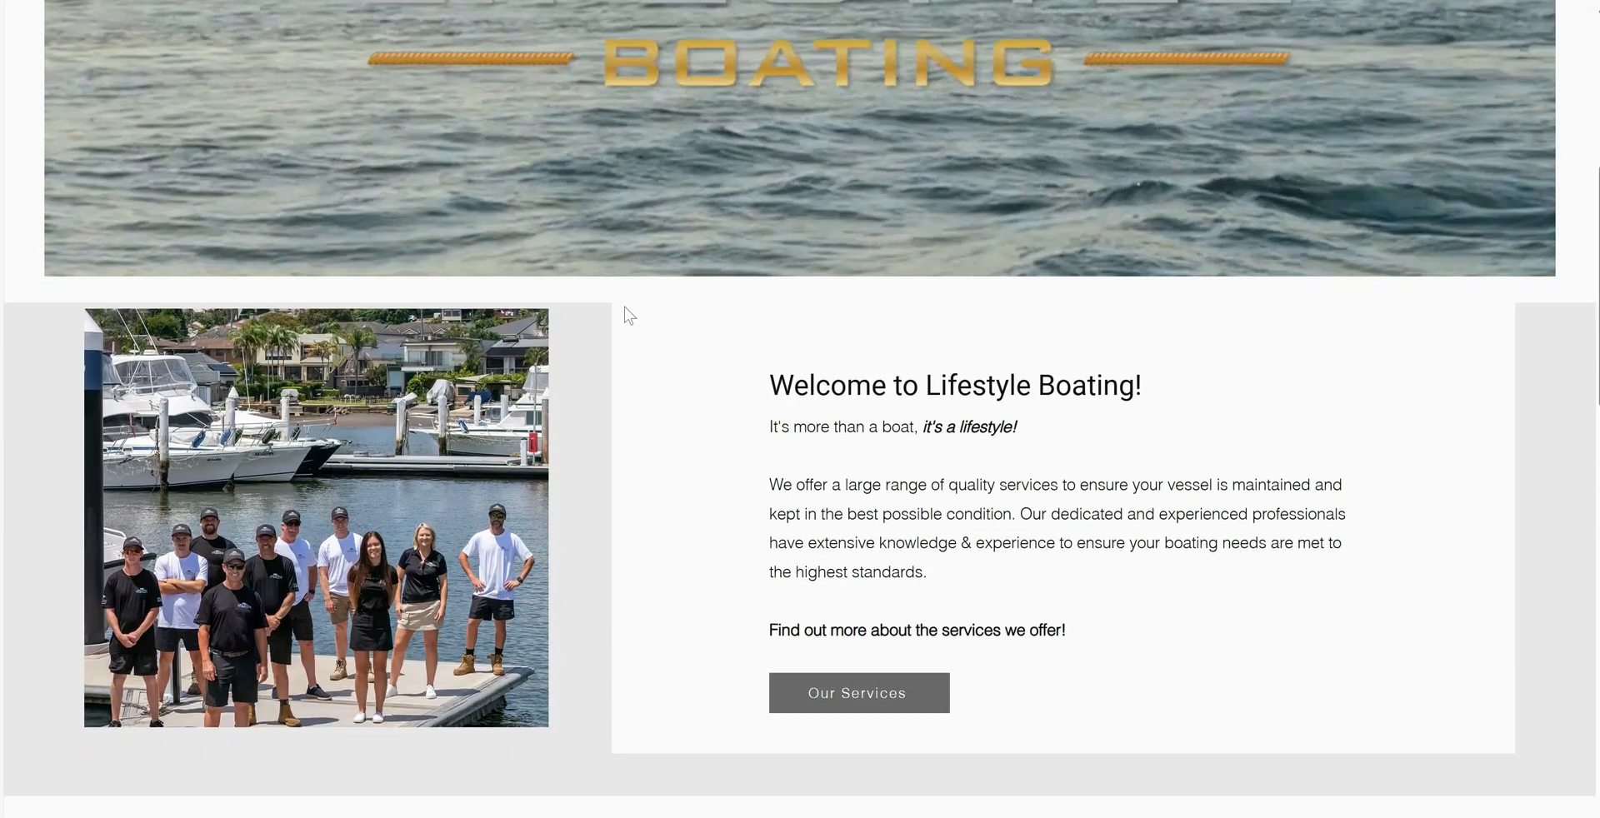
pyautogui.scroll(-2, 625, 312)
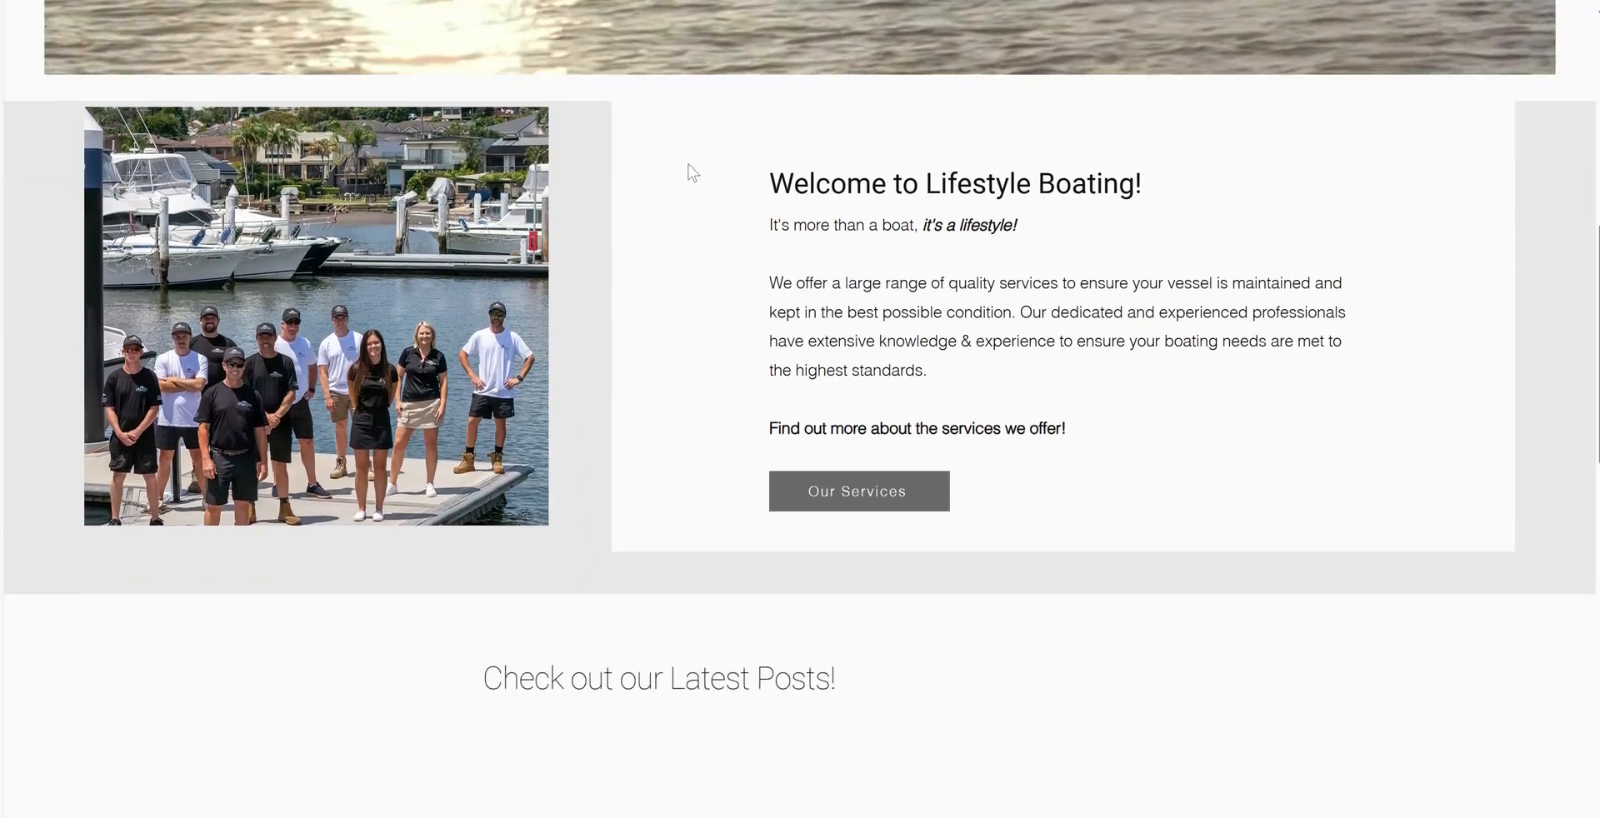
pyautogui.scroll(-2, 688, 170)
pyautogui.scroll(2, 688, 171)
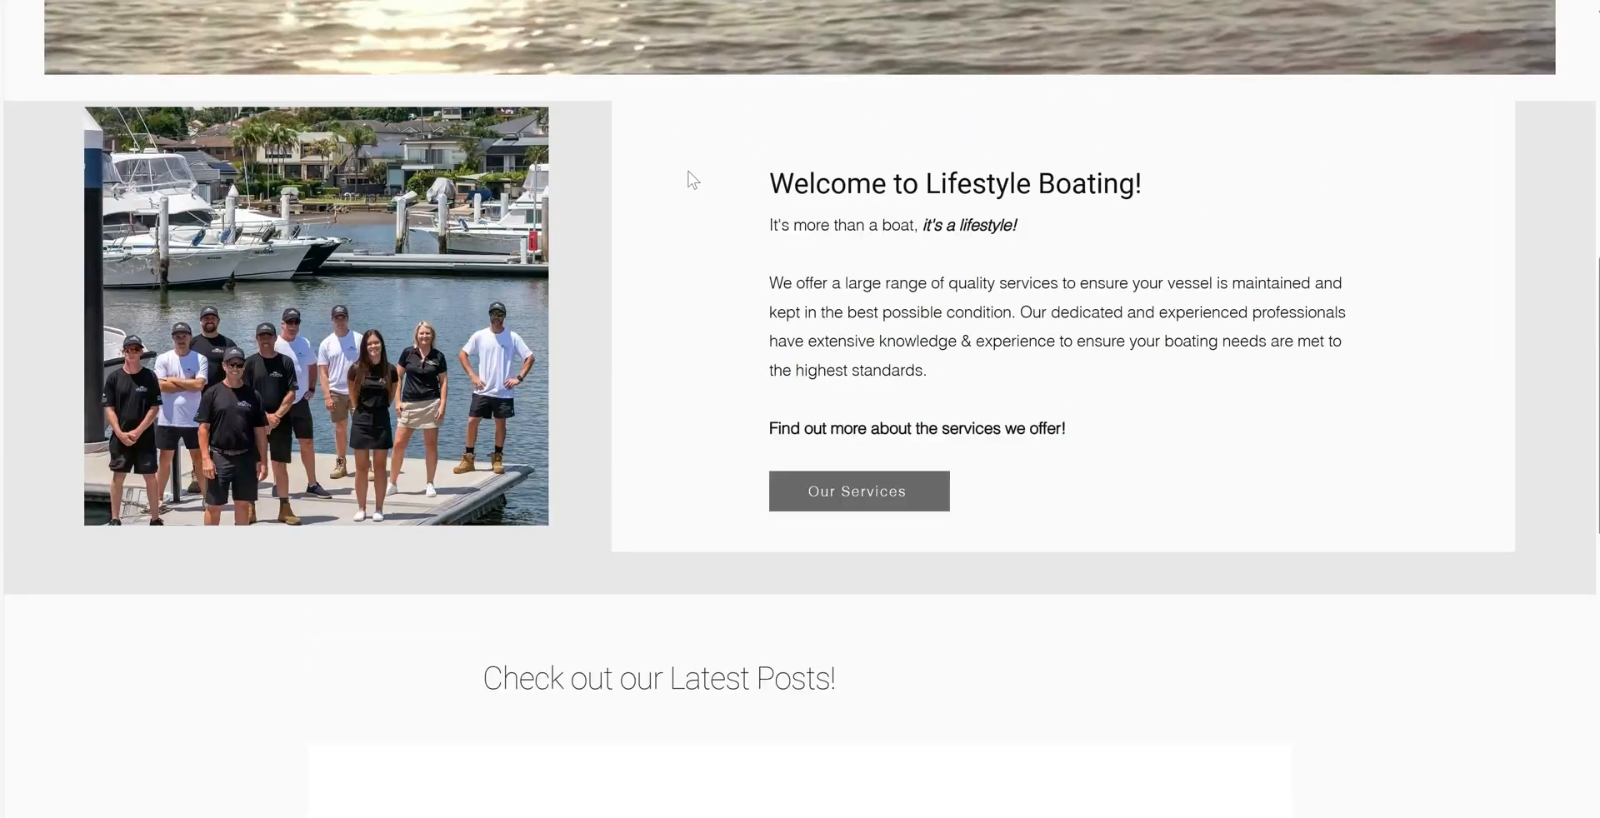
pyautogui.scroll(-10, 645, 417)
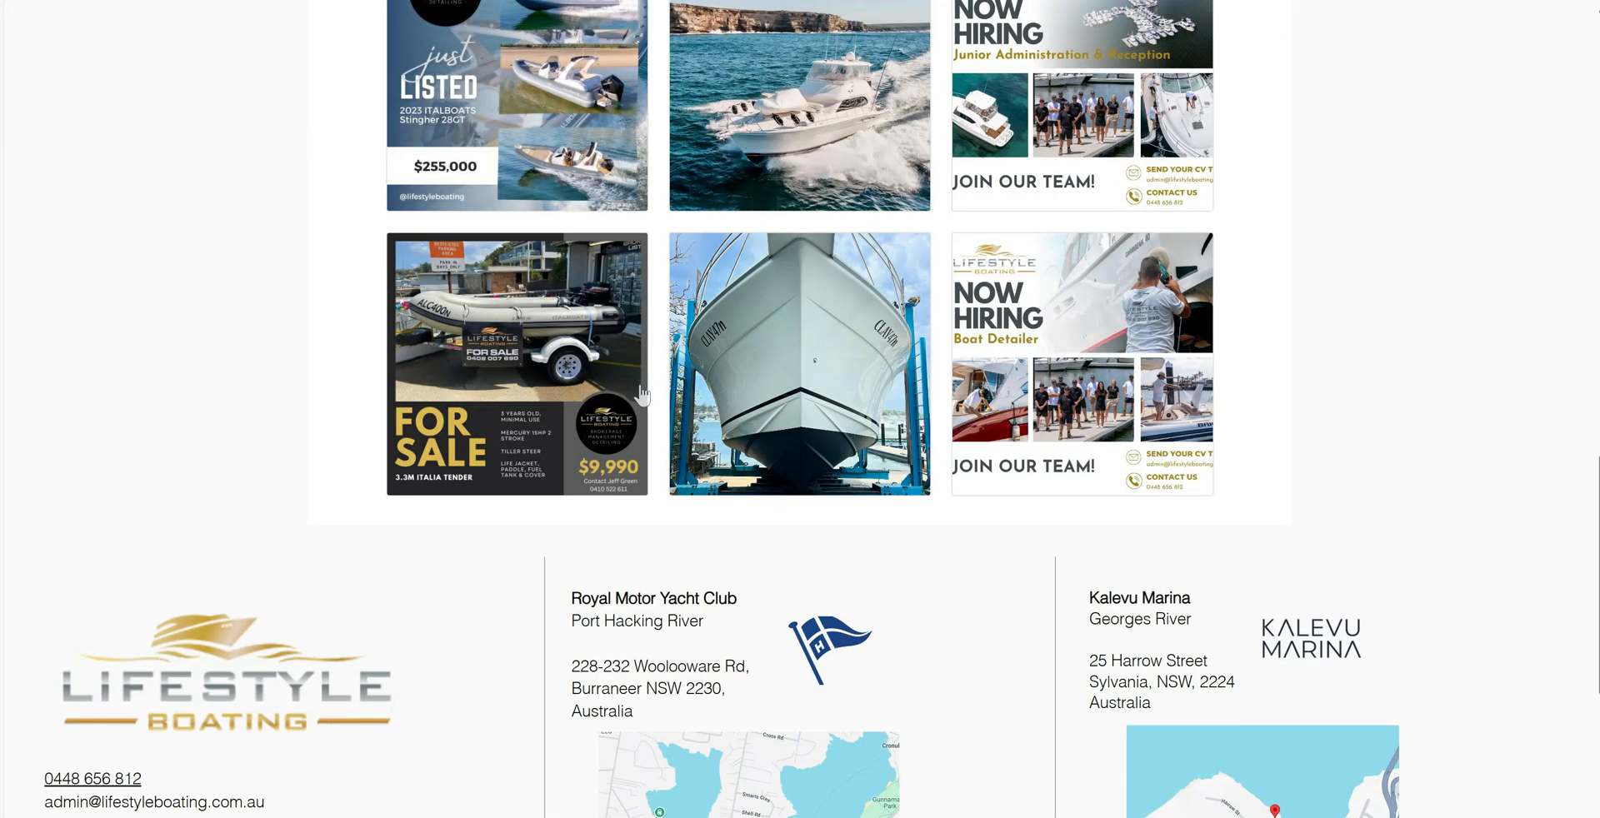
pyautogui.scroll(10, 641, 393)
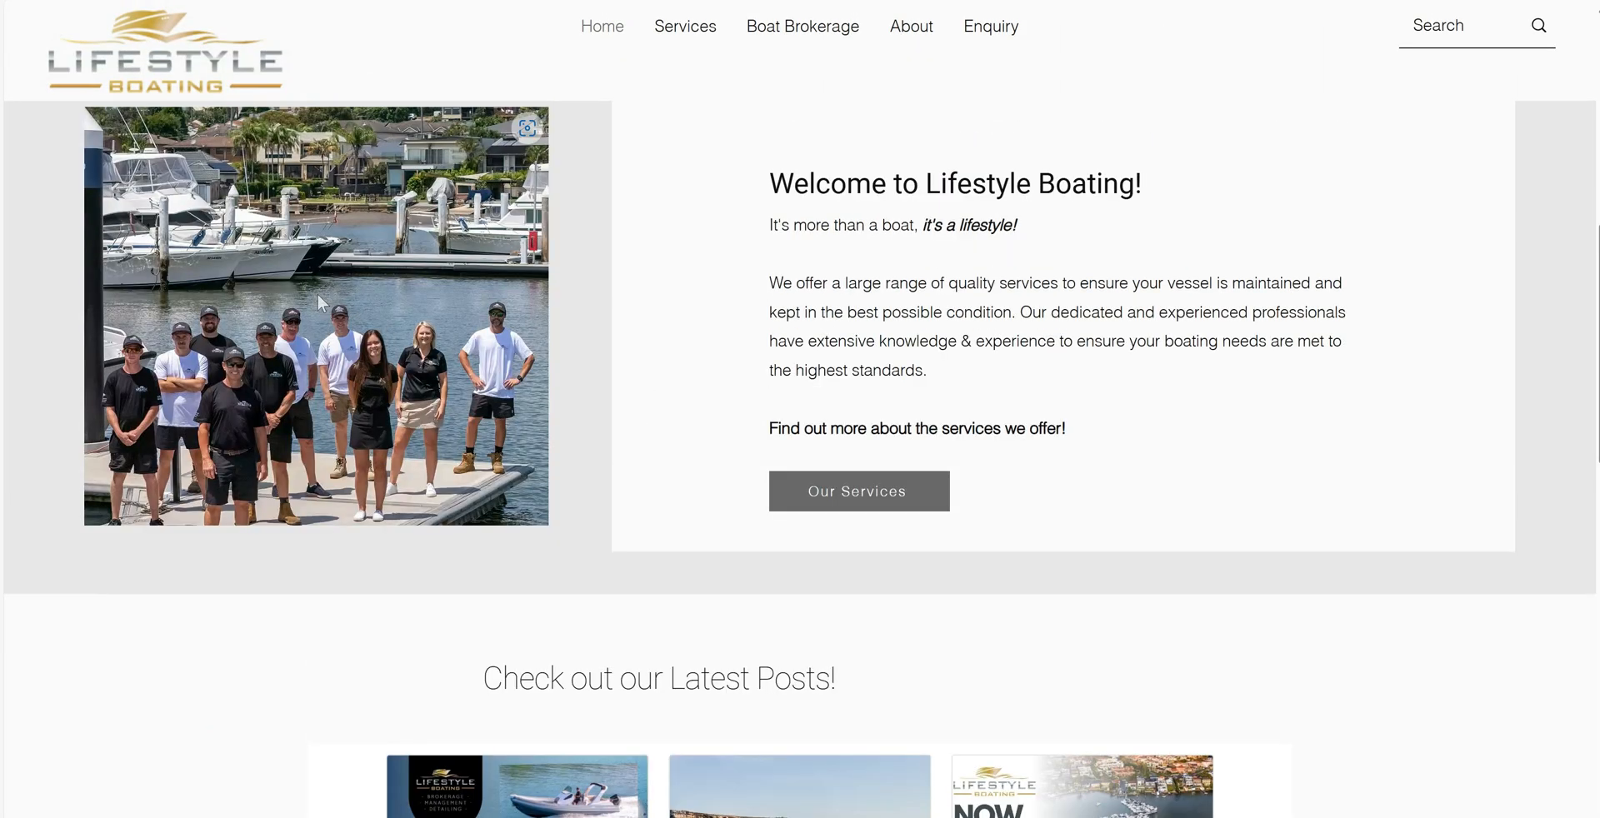
pyautogui.rightClick(318, 293)
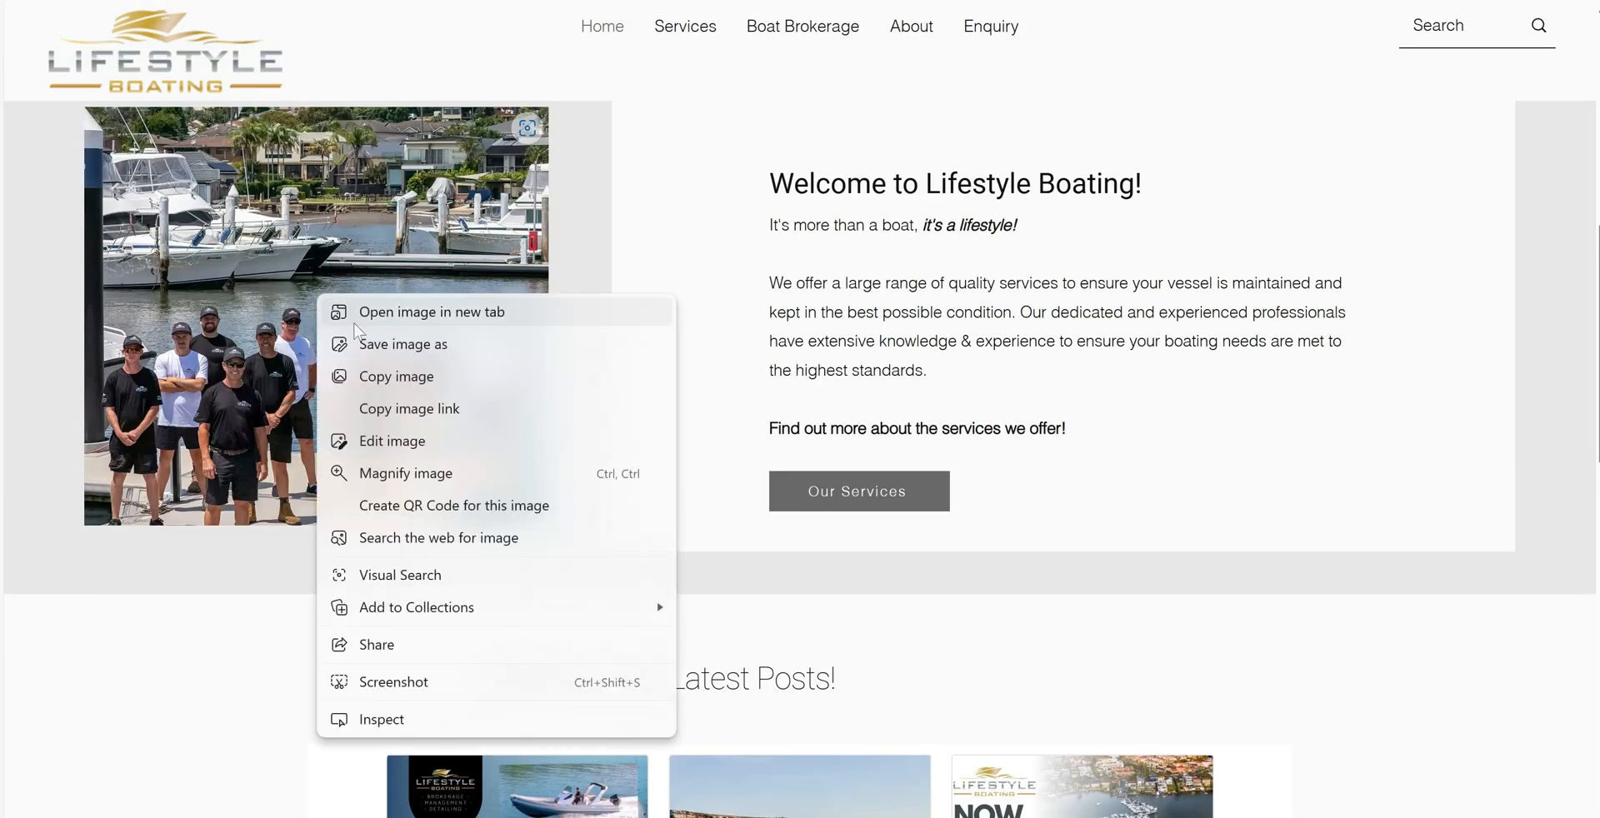
pyautogui.click(394, 347)
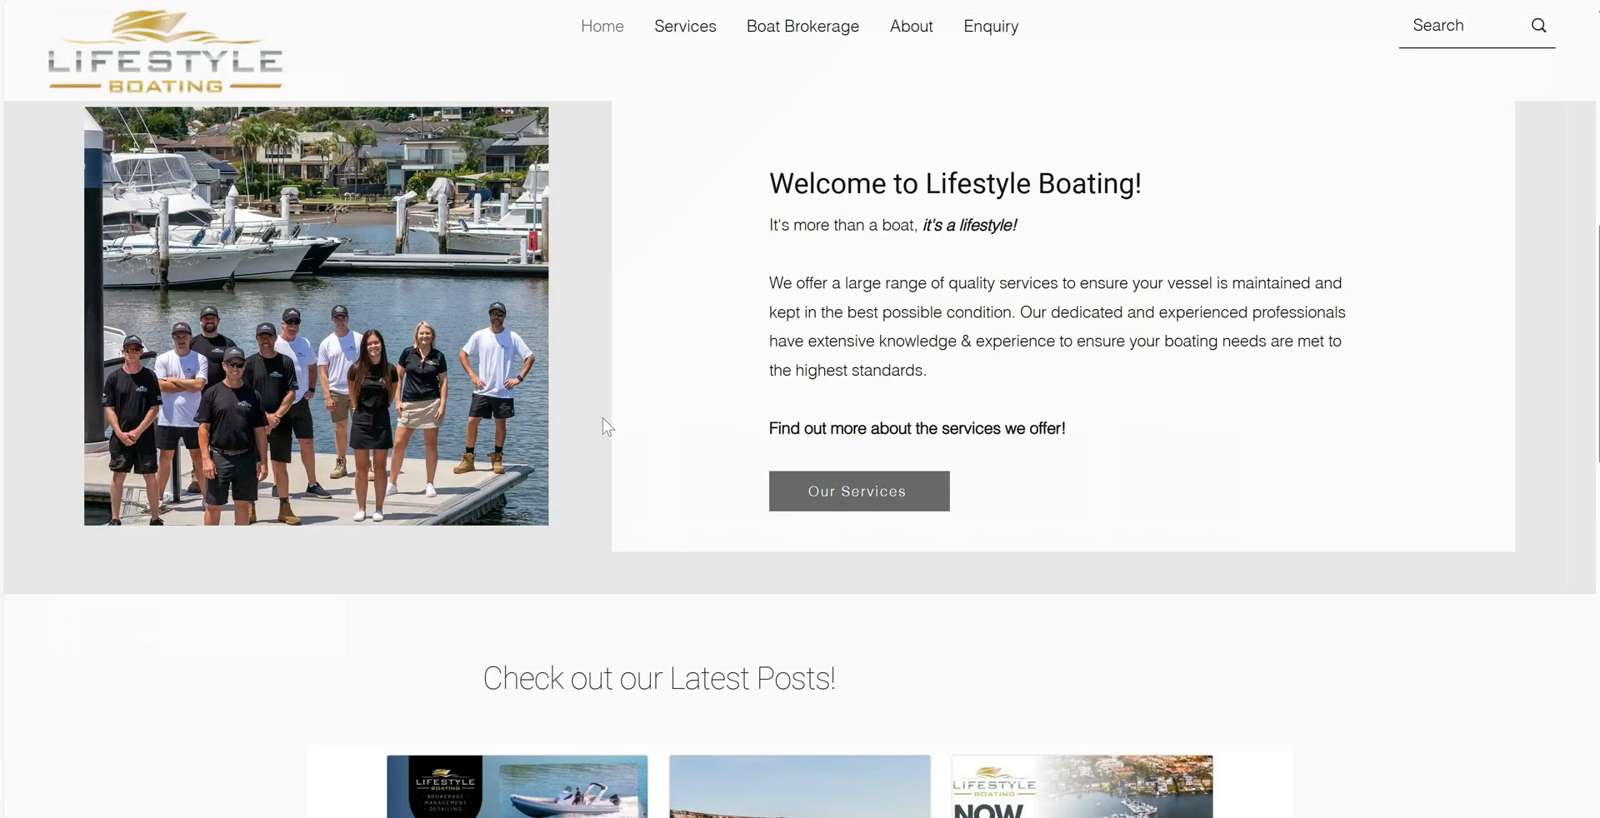
# Save the "Now Hiring Boat Detailer" picture from the site's latest posts to the Downloads folder as a JPEG image
pyautogui.scroll(-10, 415, 424)
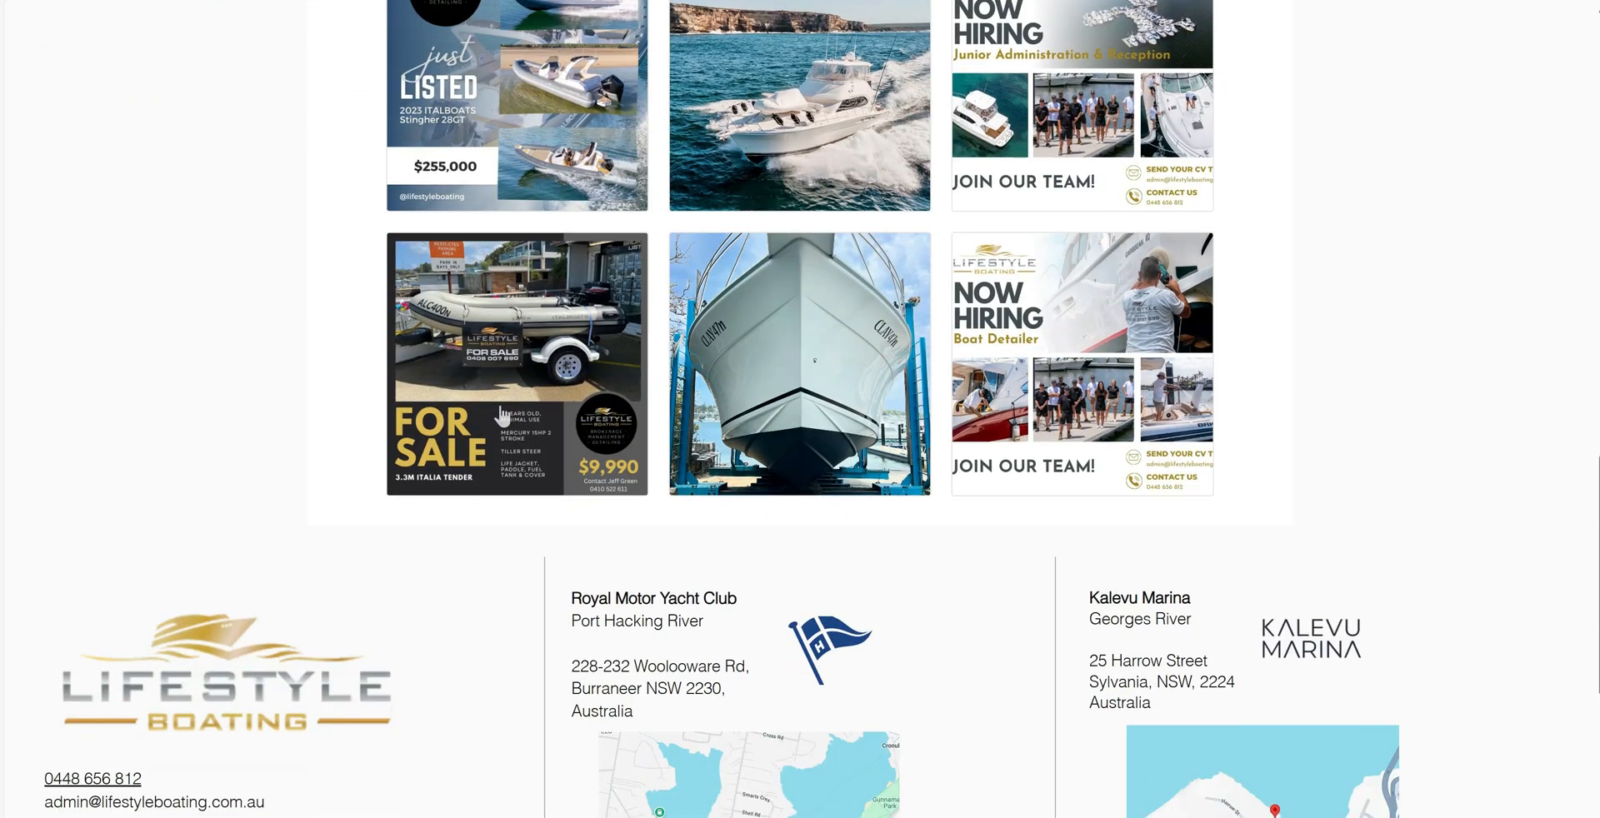
pyautogui.scroll(1, 500, 425)
pyautogui.rightClick(1043, 421)
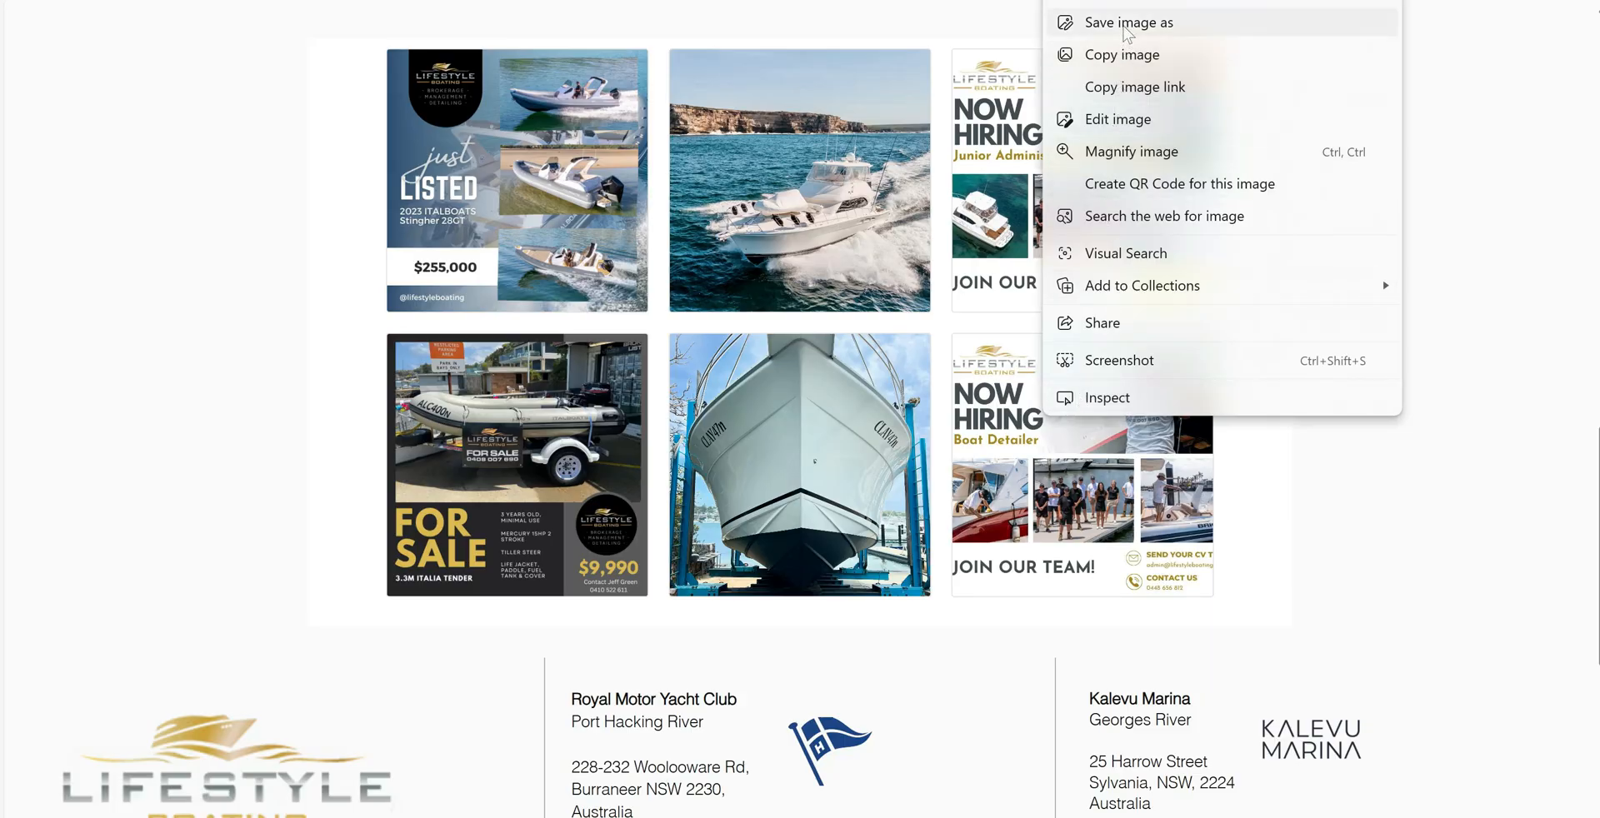
pyautogui.click(1126, 27)
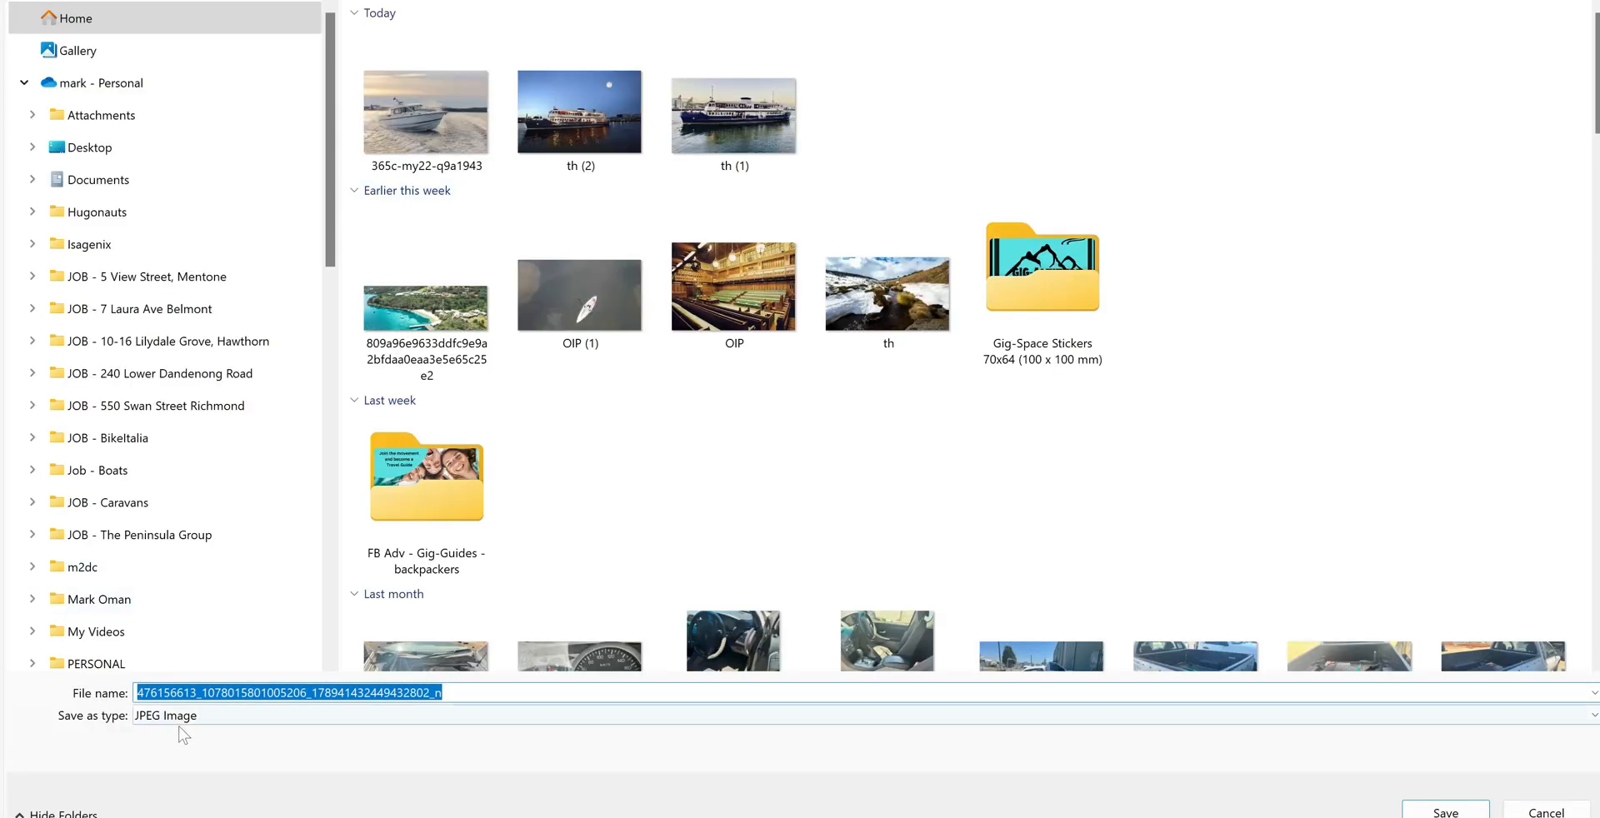
pyautogui.scroll(-3, 162, 411)
pyautogui.scroll(-3, 162, 411)
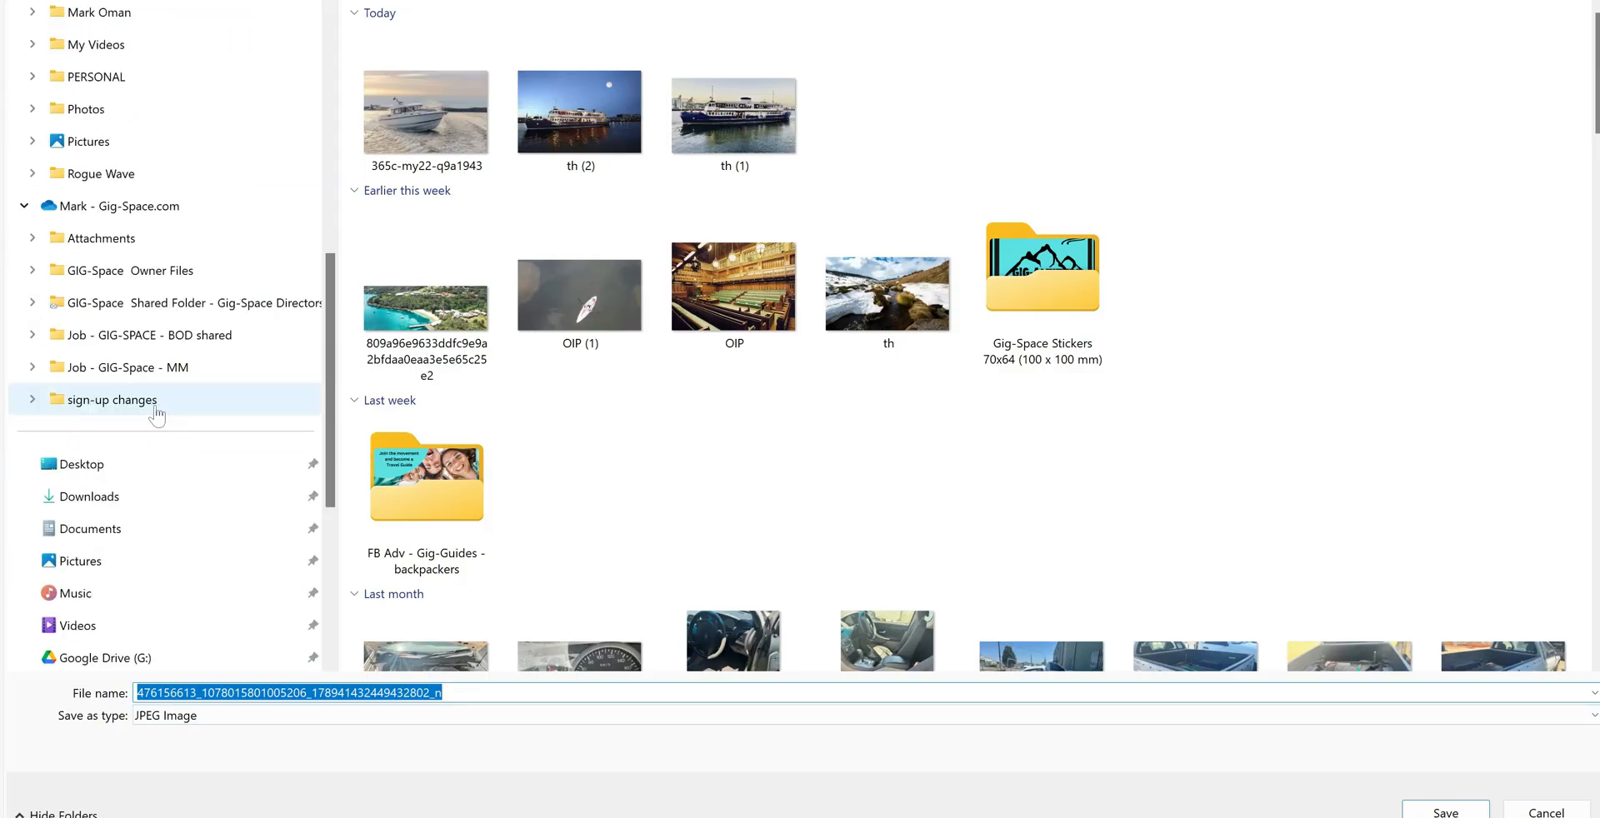
pyautogui.click(128, 504)
pyautogui.click(1430, 813)
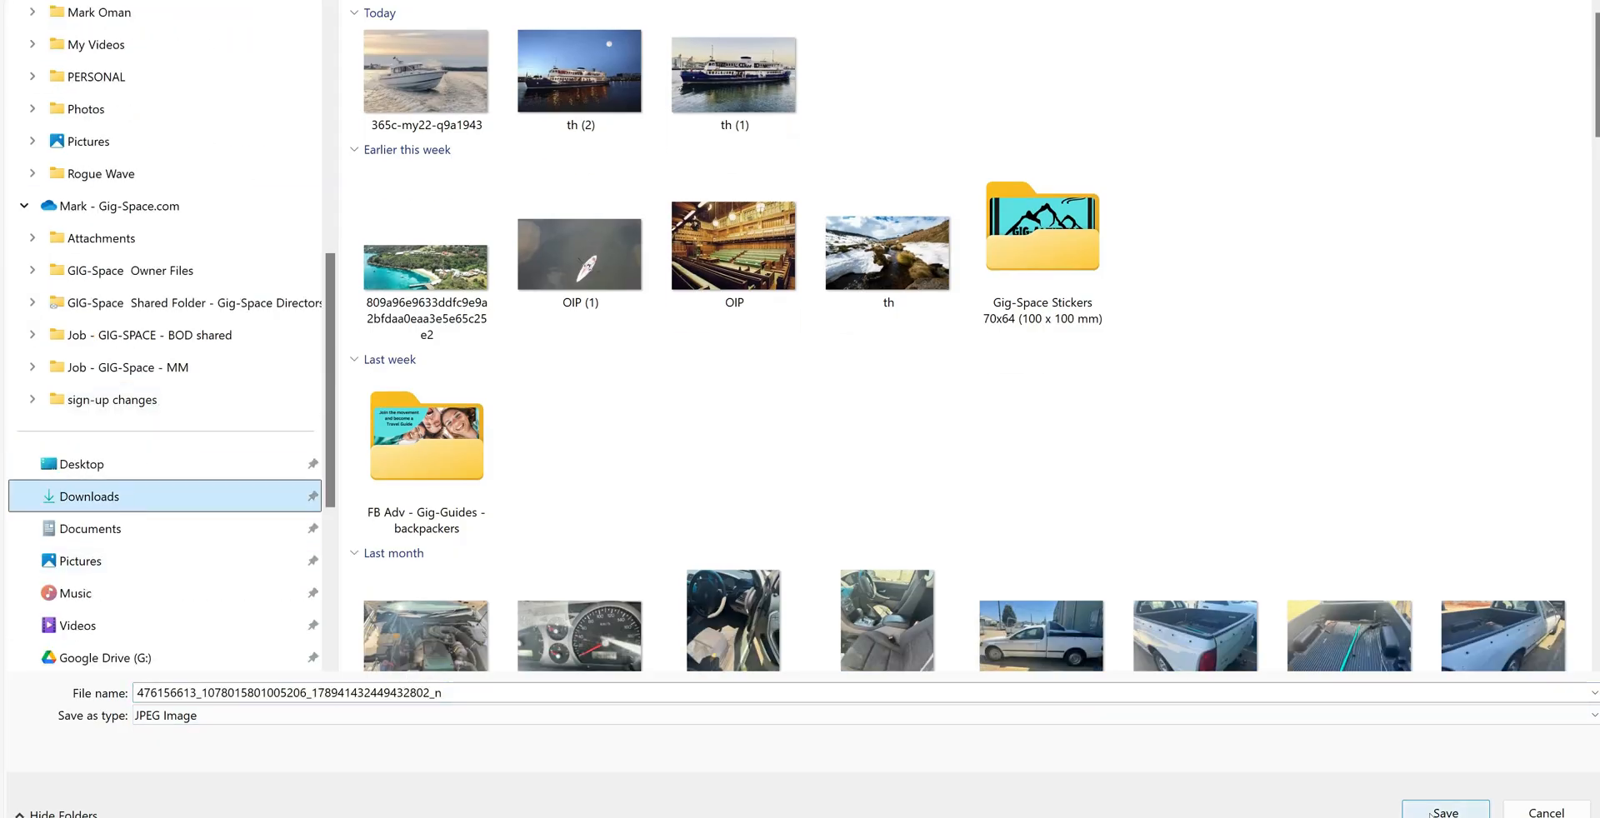
# Switch back to GIG-Space and upload the saved "Now Hiring Boat Detailer" image as the job picture
pyautogui.scroll(5, 1354, 555)
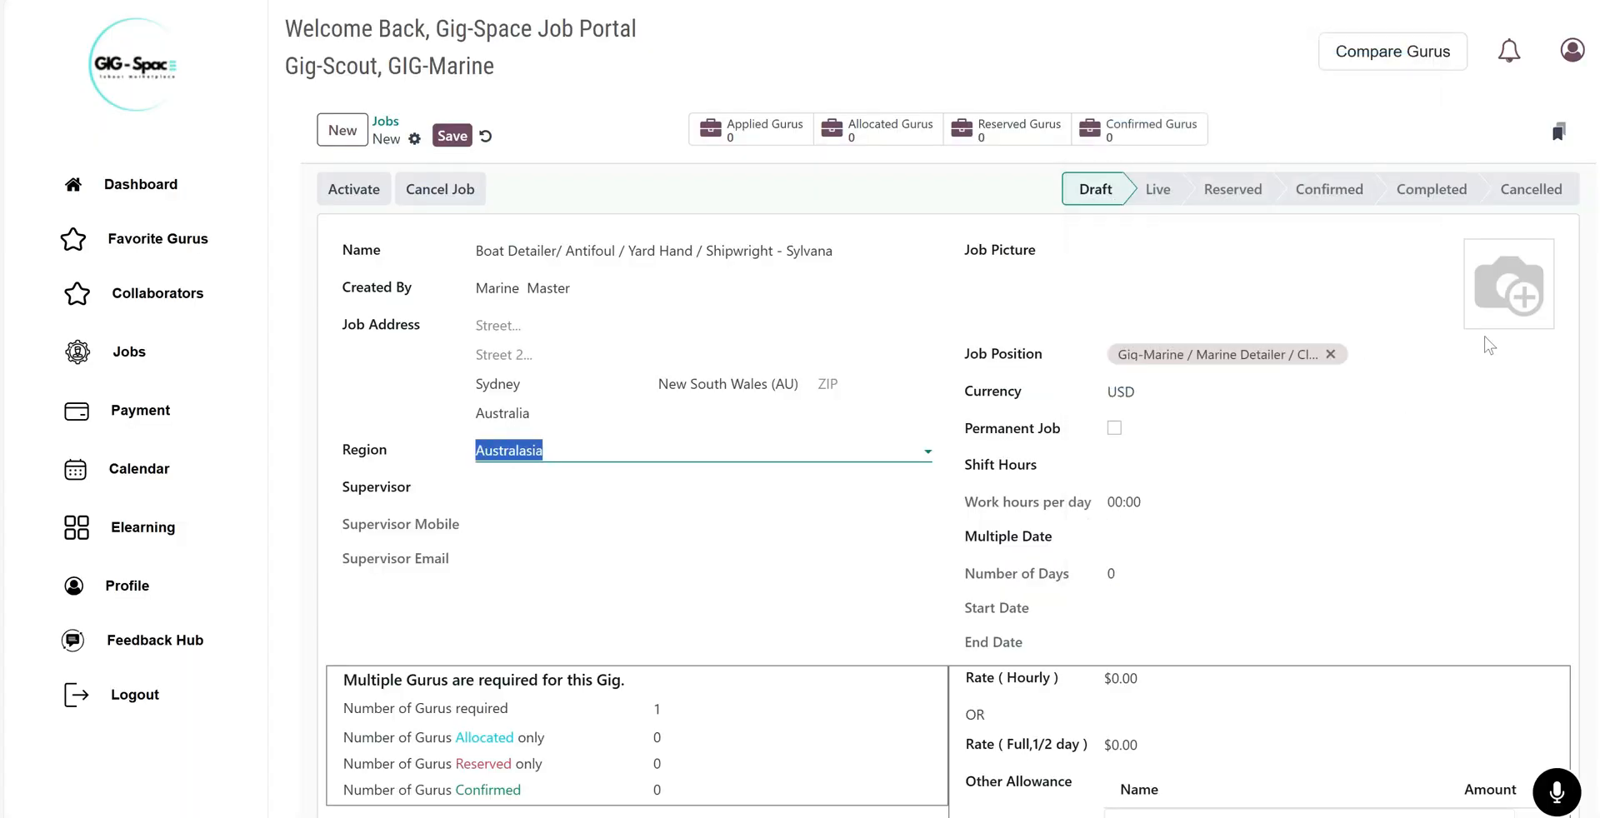
pyautogui.click(1483, 318)
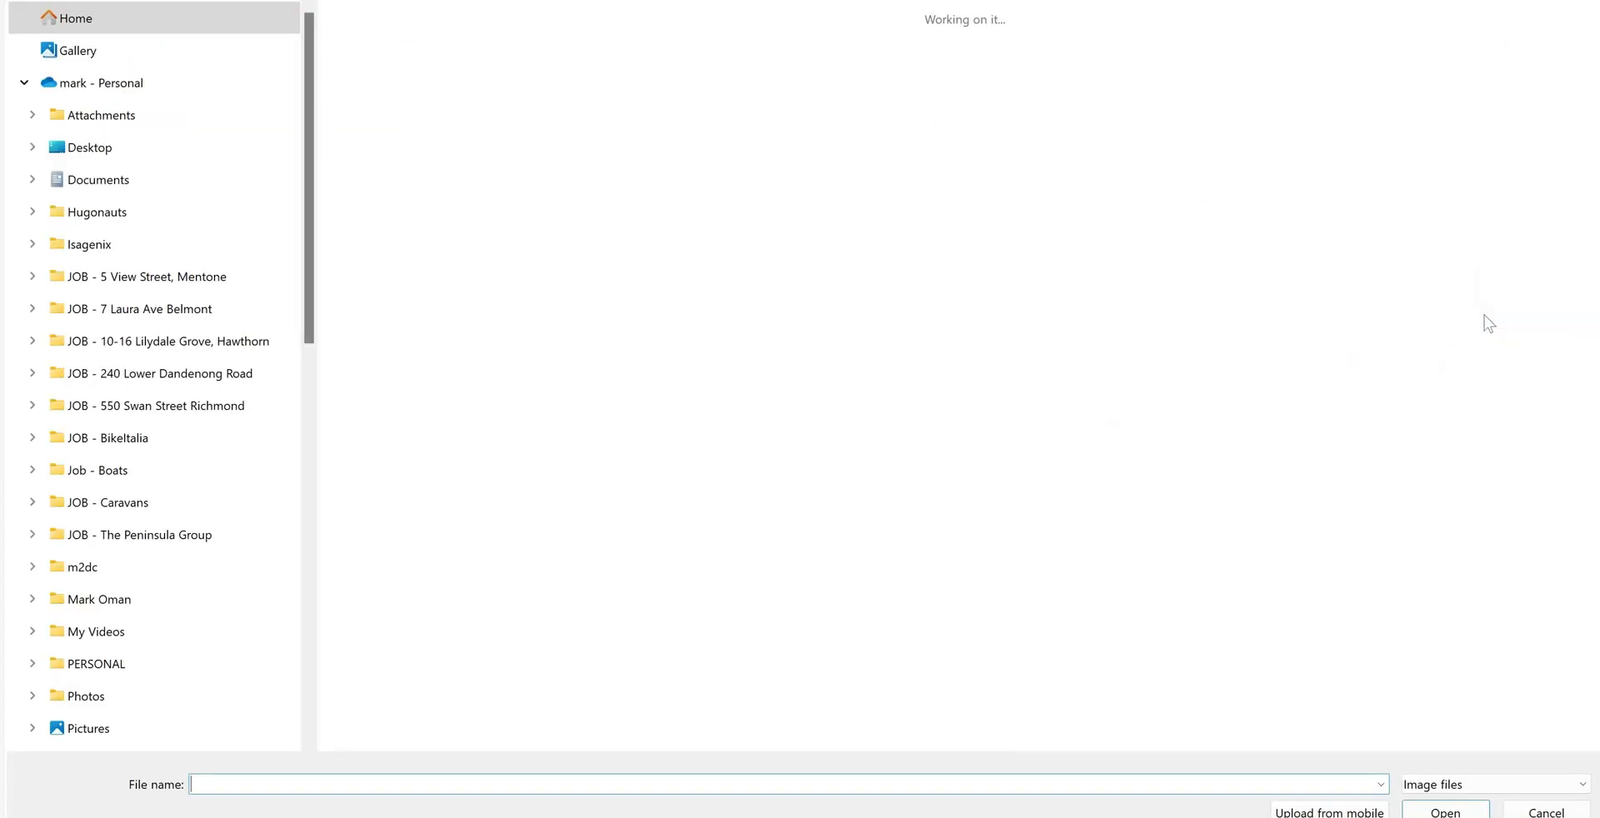
pyautogui.click(415, 102)
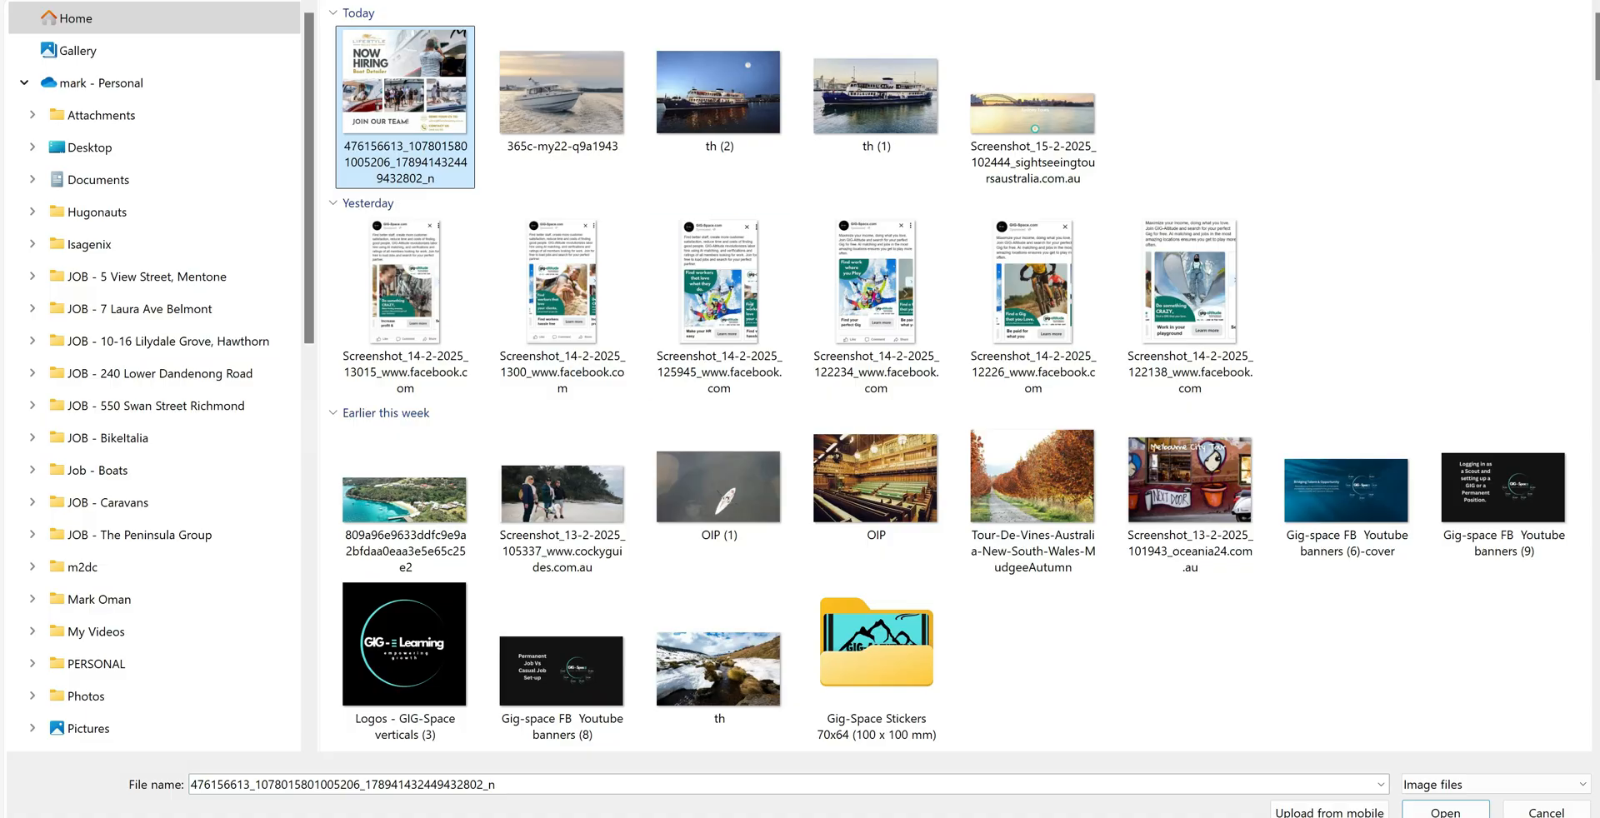
pyautogui.click(1444, 813)
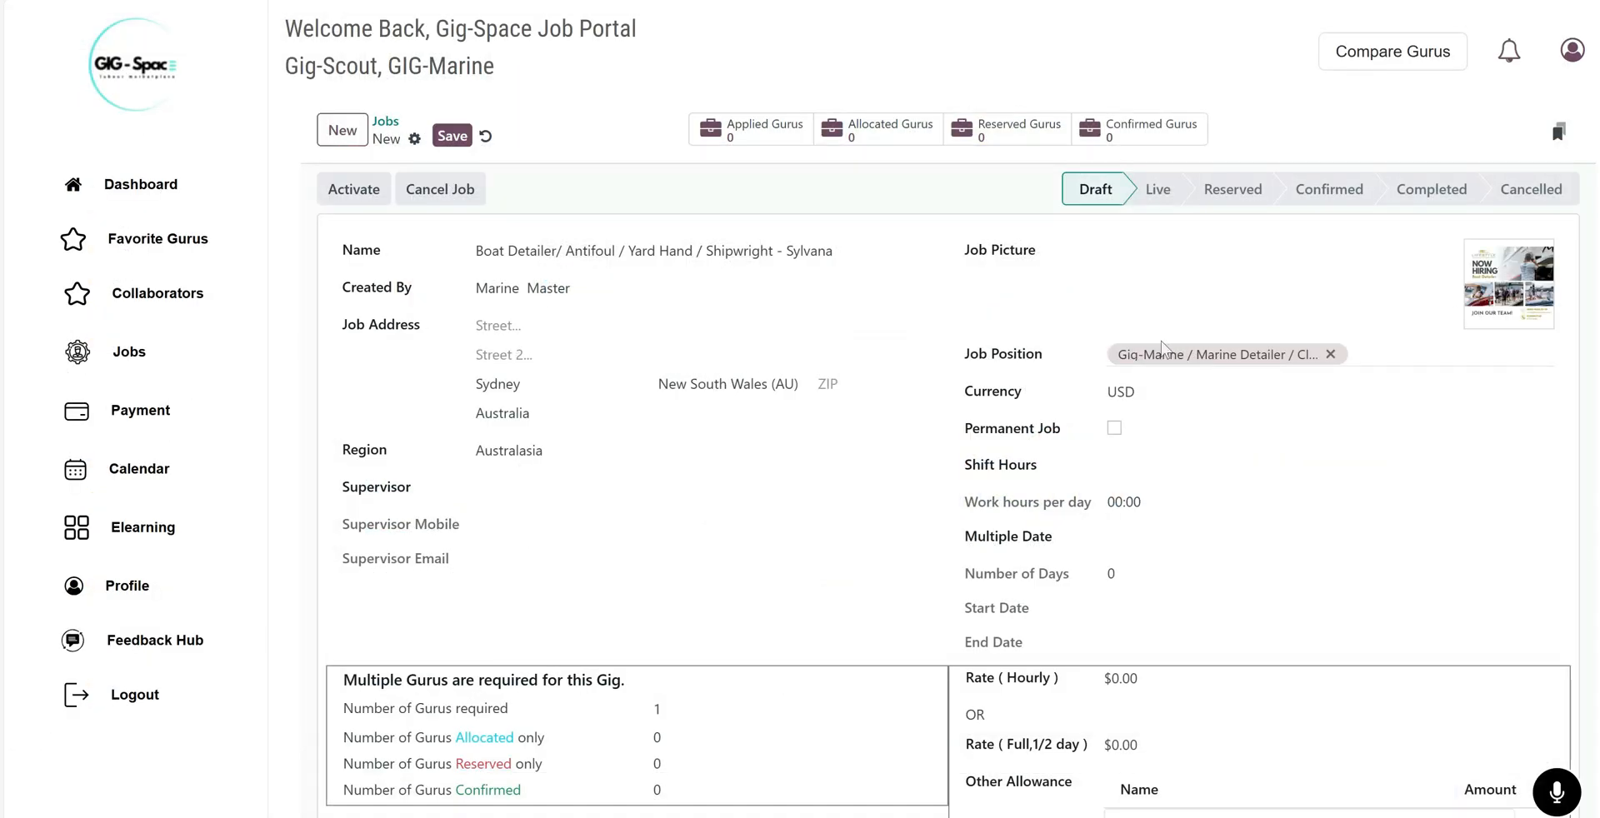
# Enter Lifestyle Boating as the job's supervisor and open the form for creating it as a new supervisor
pyautogui.click(541, 489)
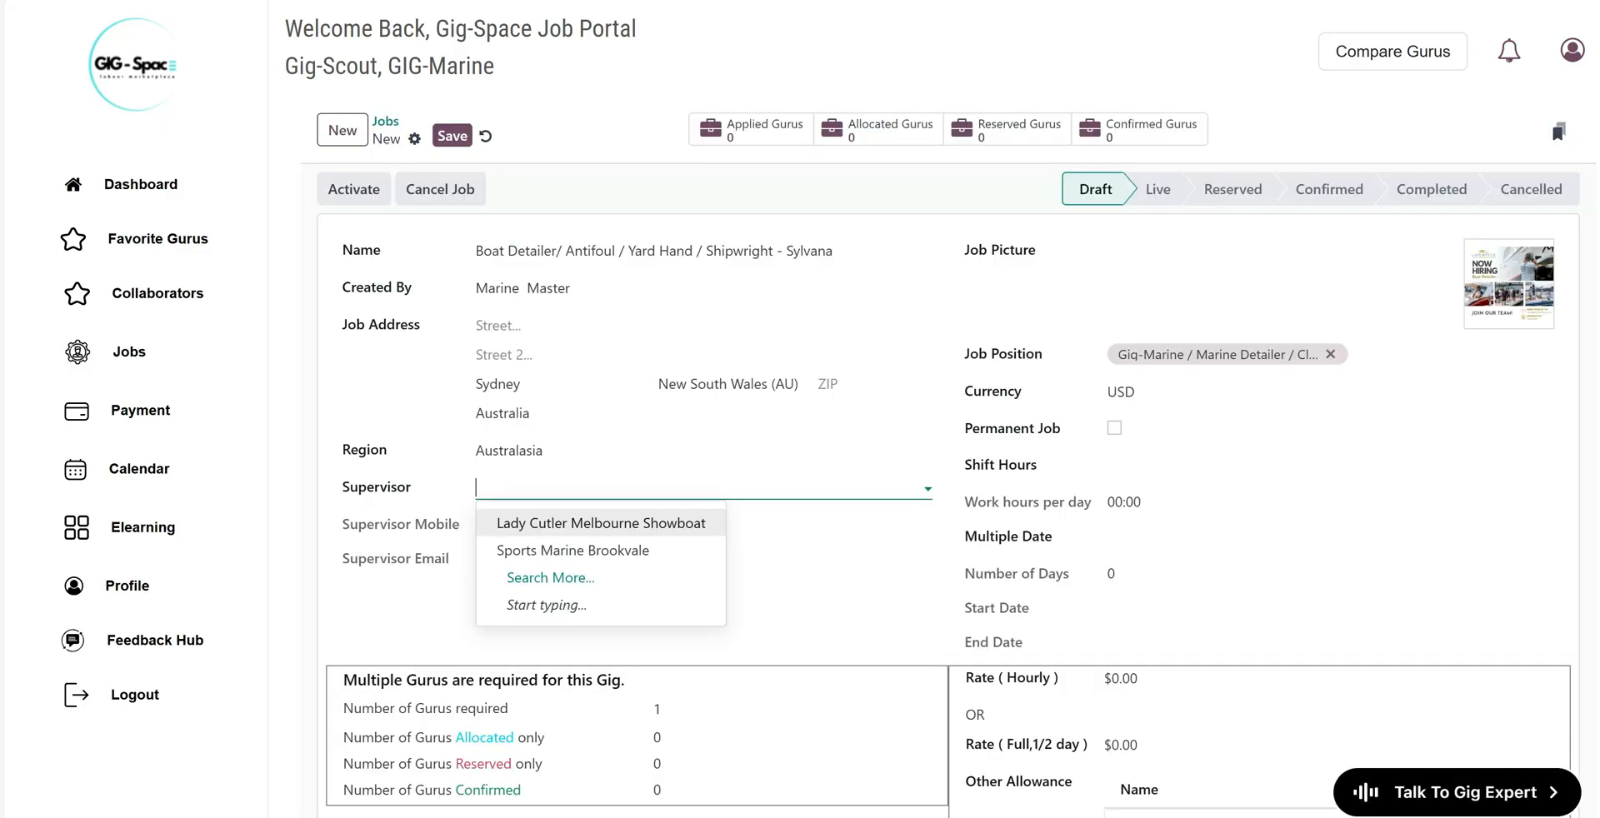
pyautogui.hotkey('ctrl', 'Tab')
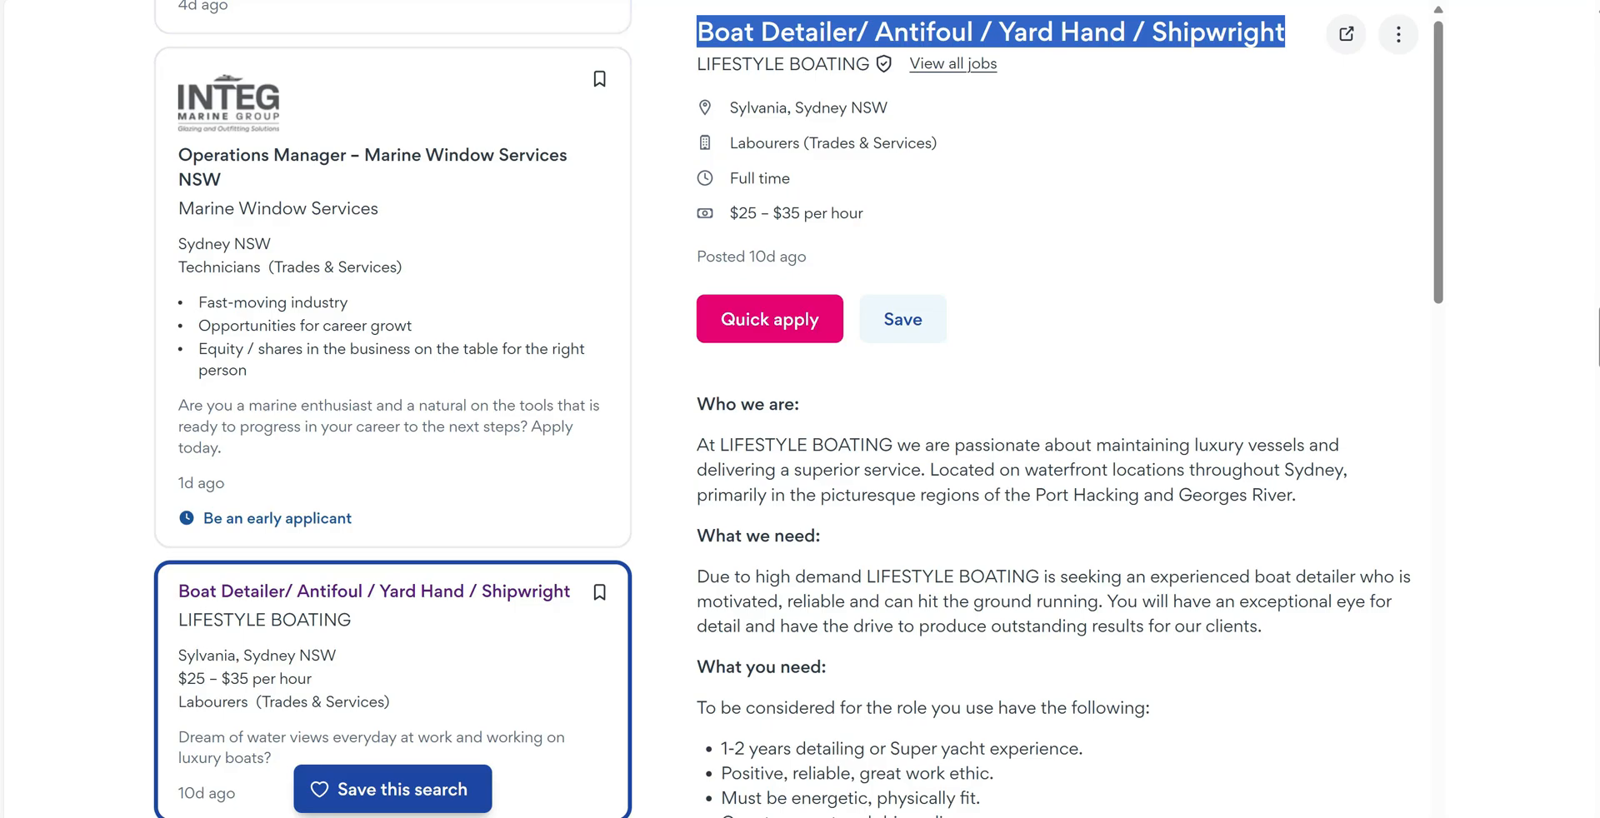
pyautogui.hotkey('ctrl', 'shift', 'Tab')
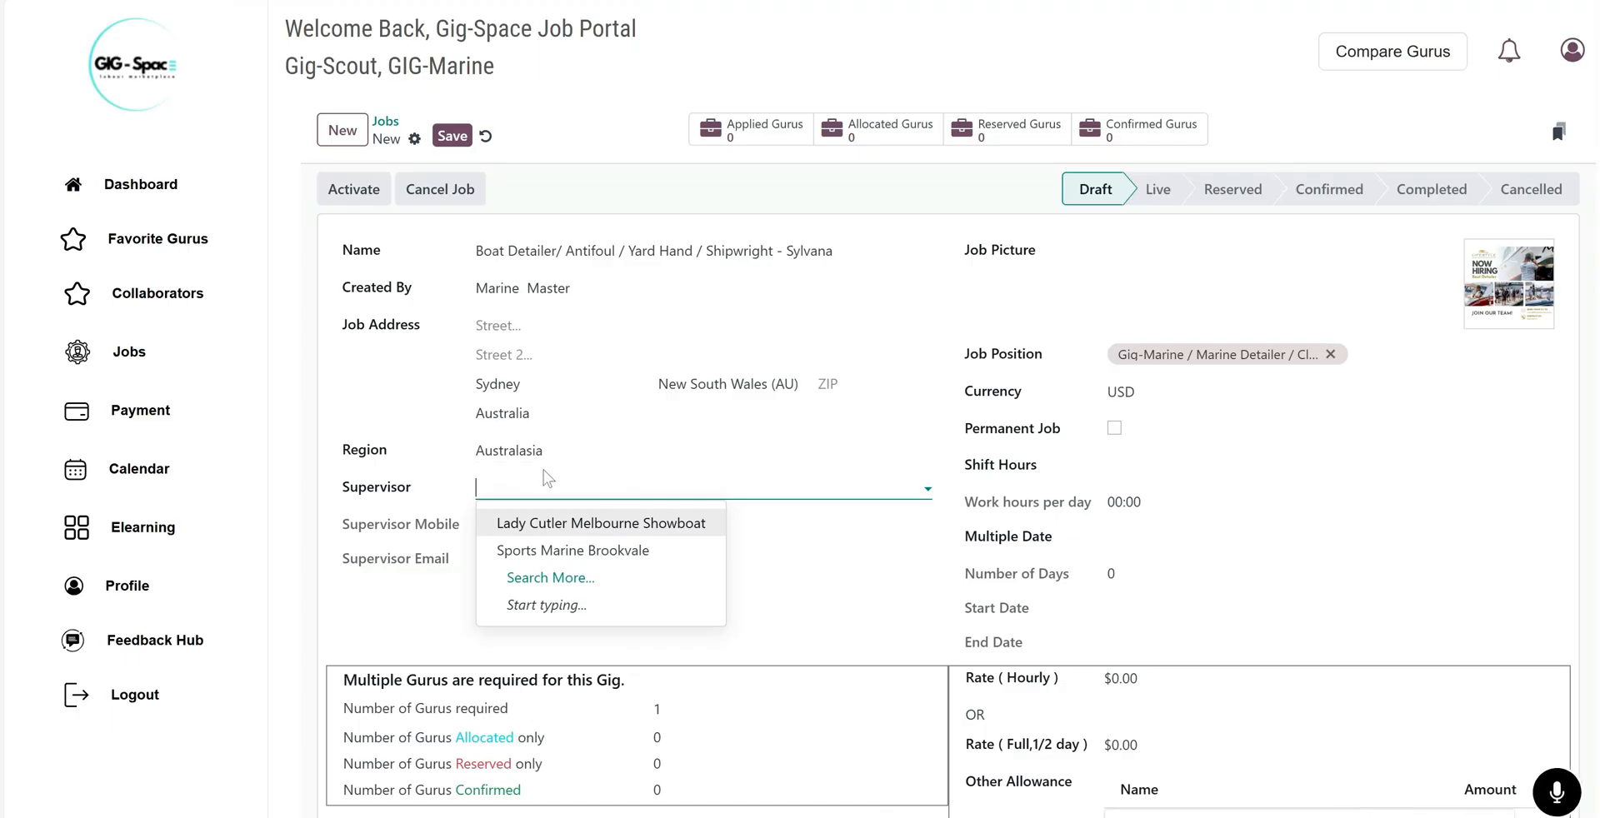
pyautogui.click(541, 473)
pyautogui.click(543, 481)
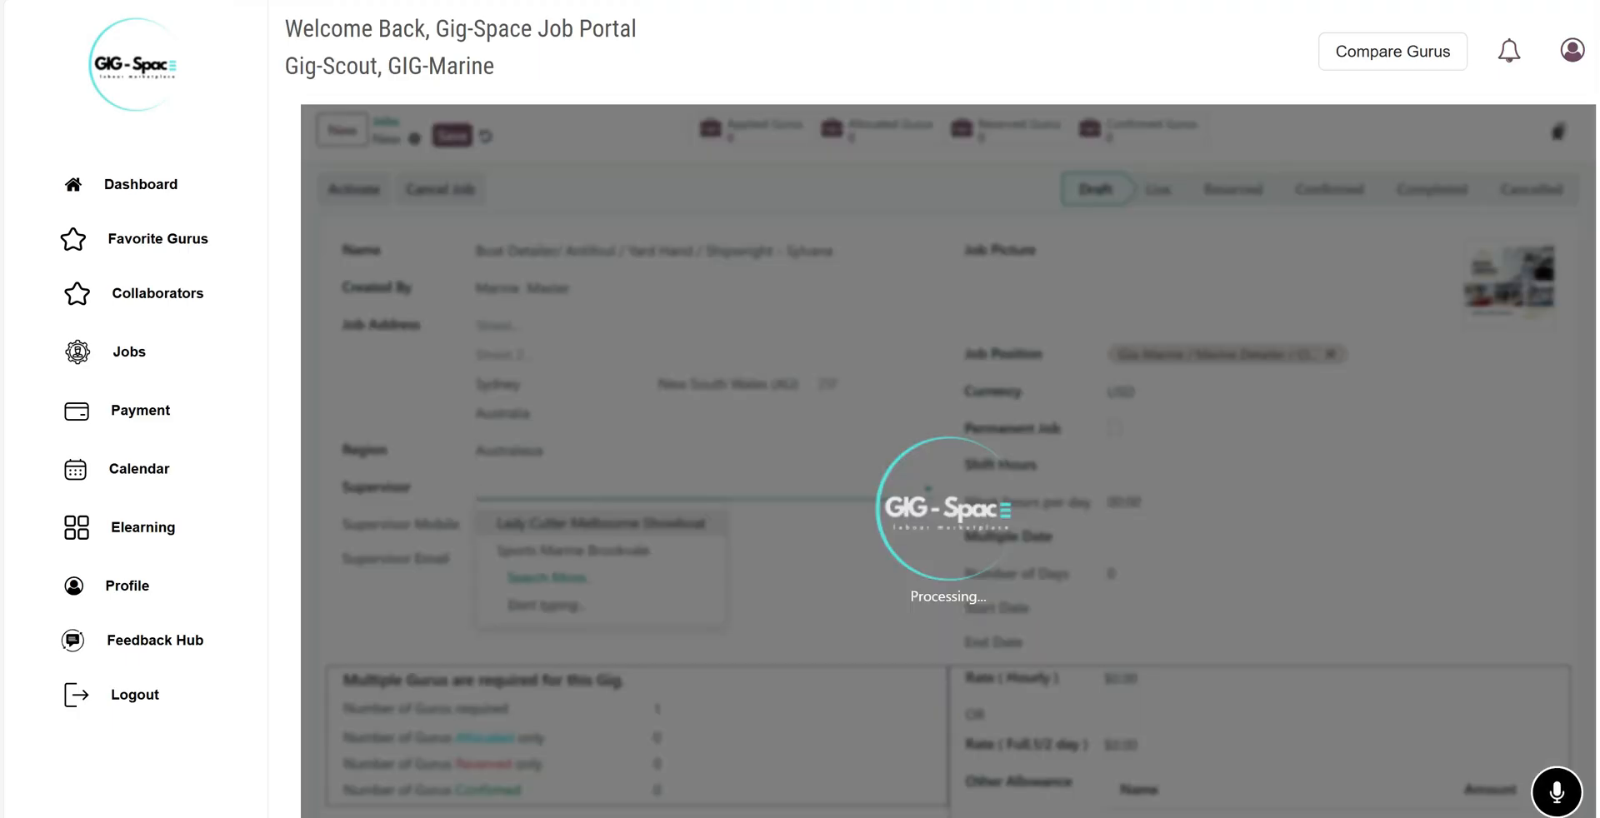
pyautogui.write('Life')
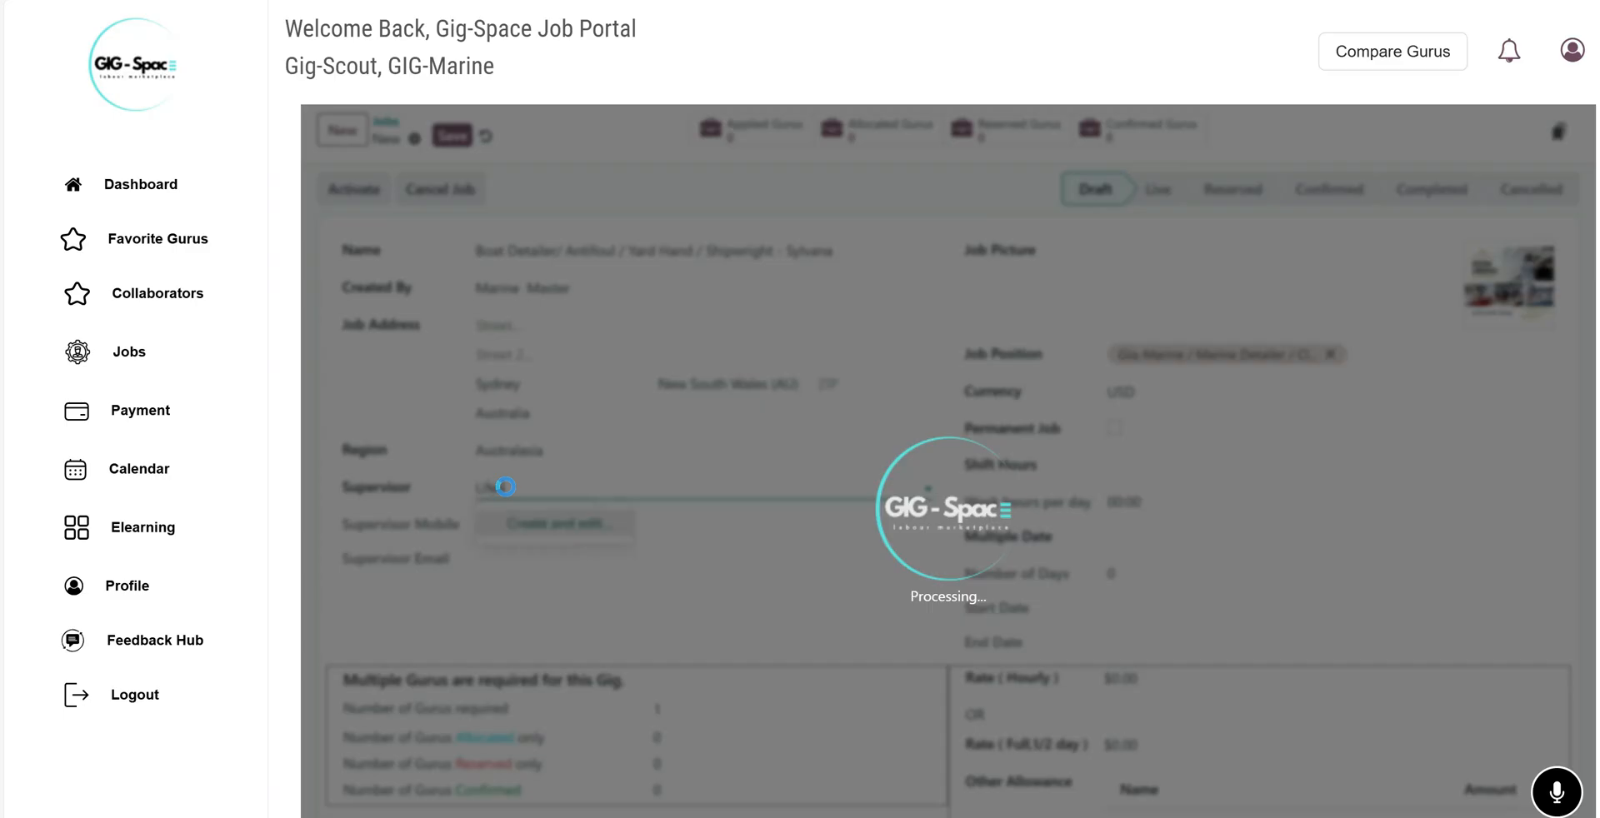
pyautogui.write('style Boatin')
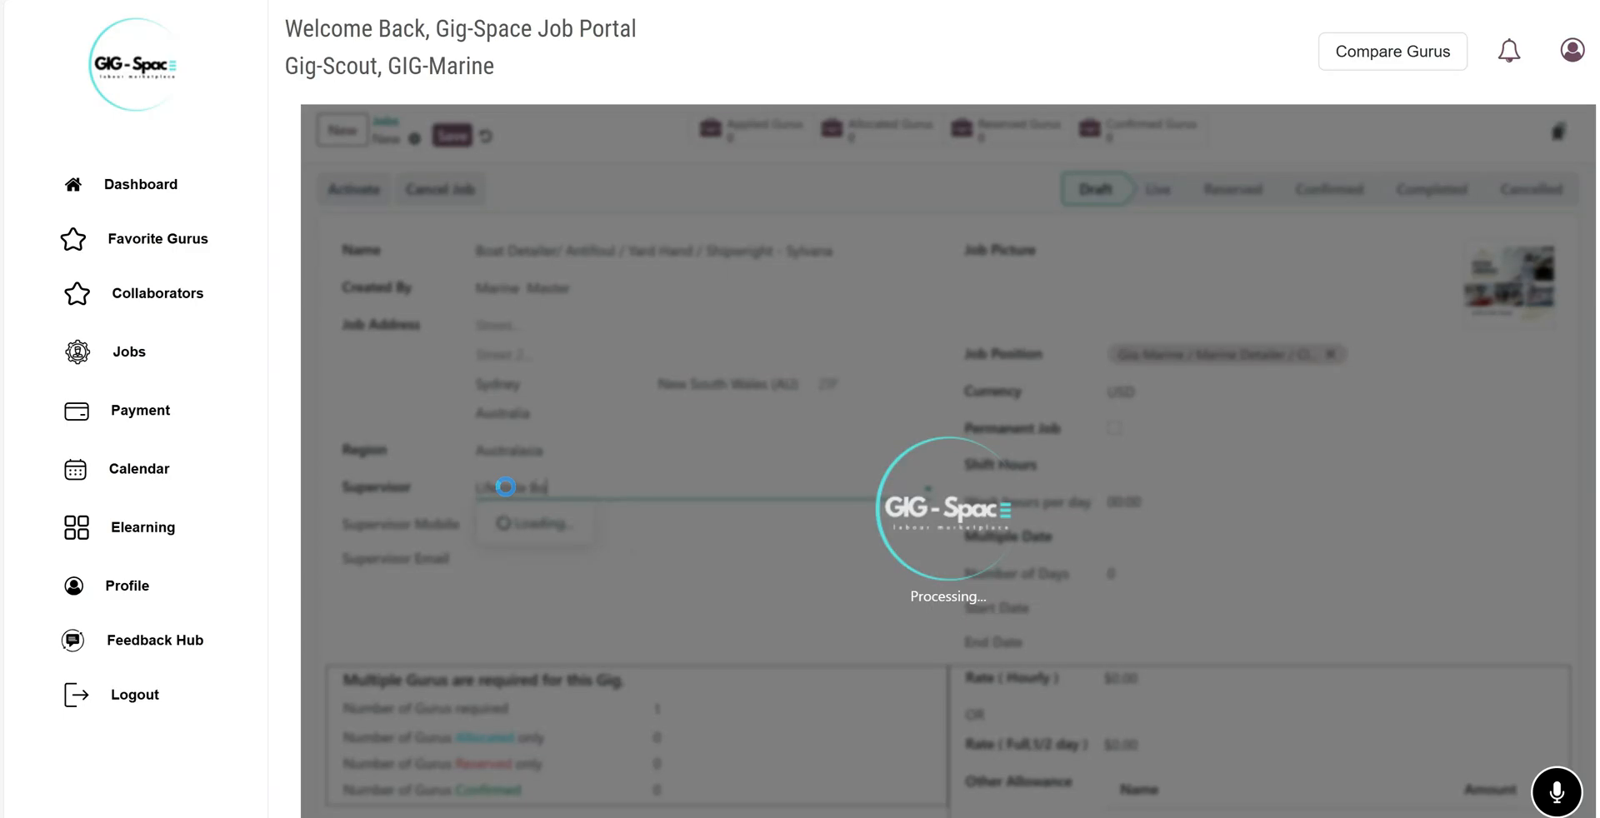
pyautogui.write('g')
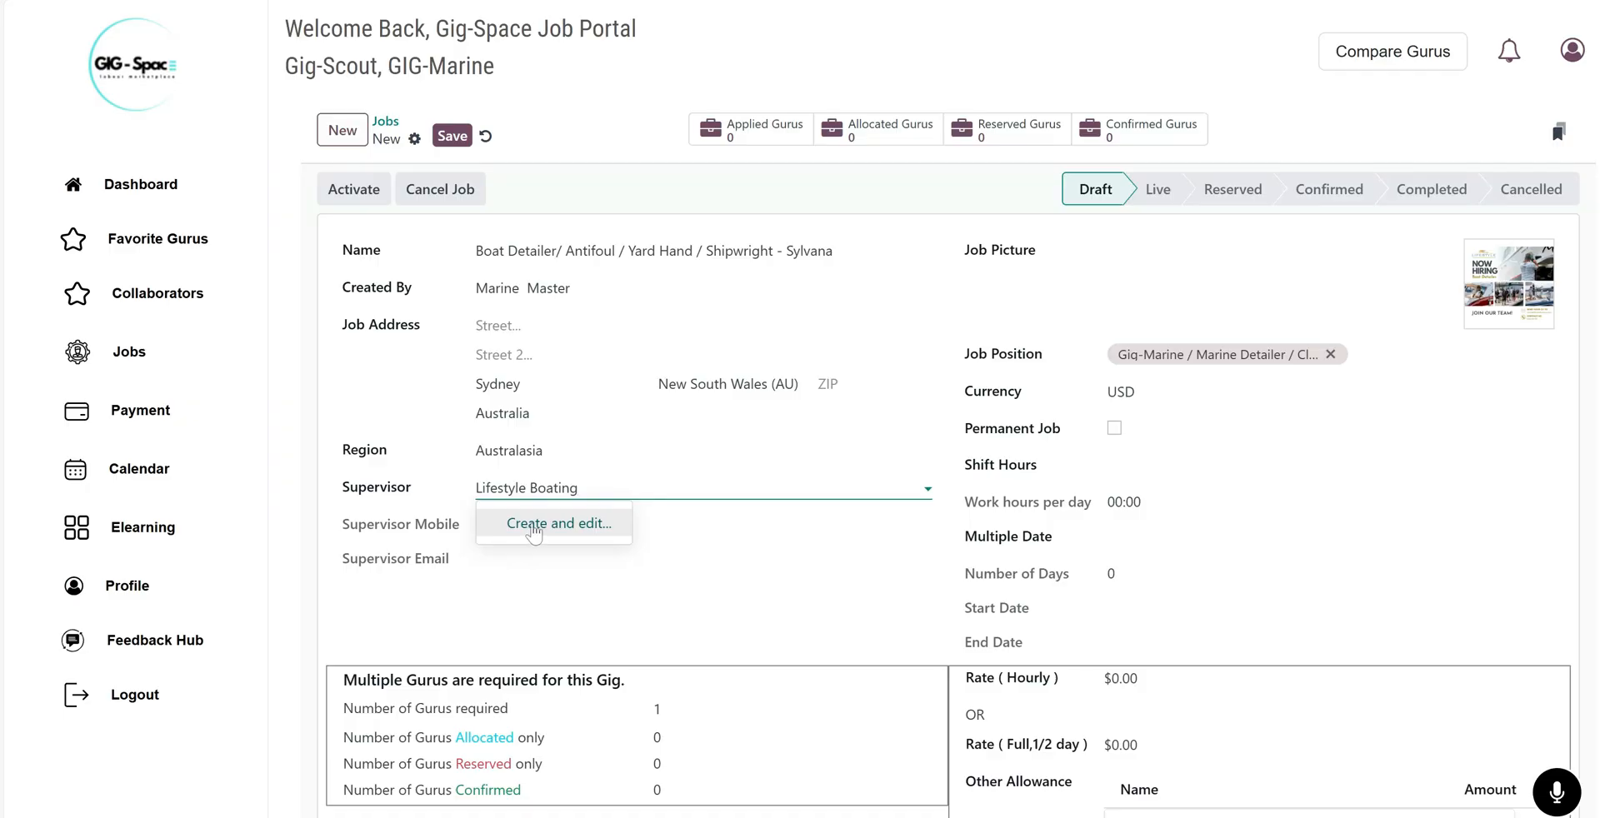
pyautogui.click(533, 525)
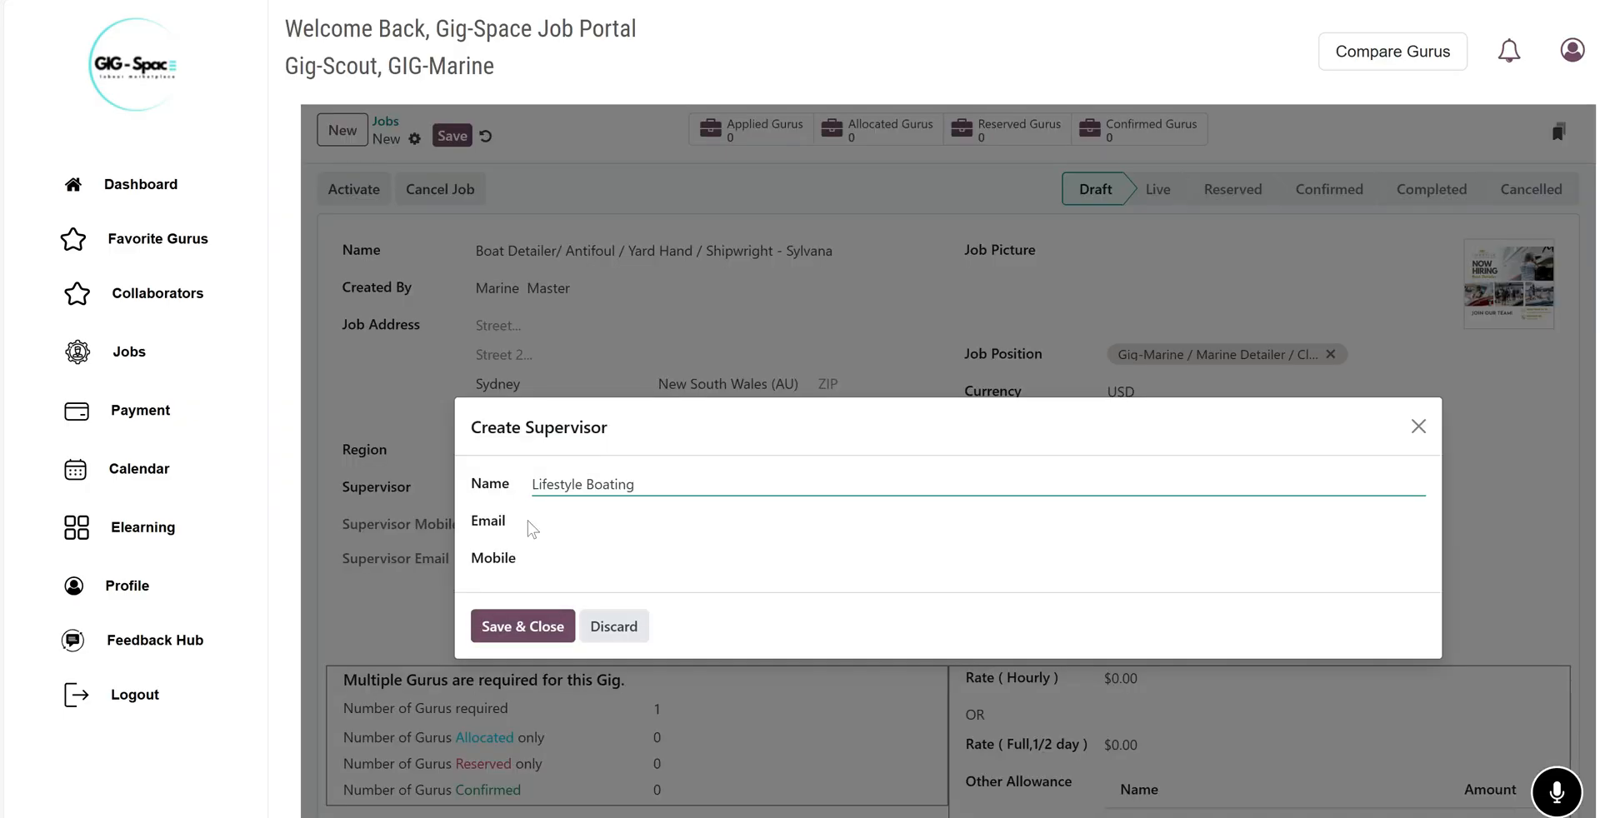
# Copy the phone number from the Lifestyle Boating site's footer into the new supervisor's mobile field in GIG-Space
pyautogui.hotkey('ctrl', 'Tab')
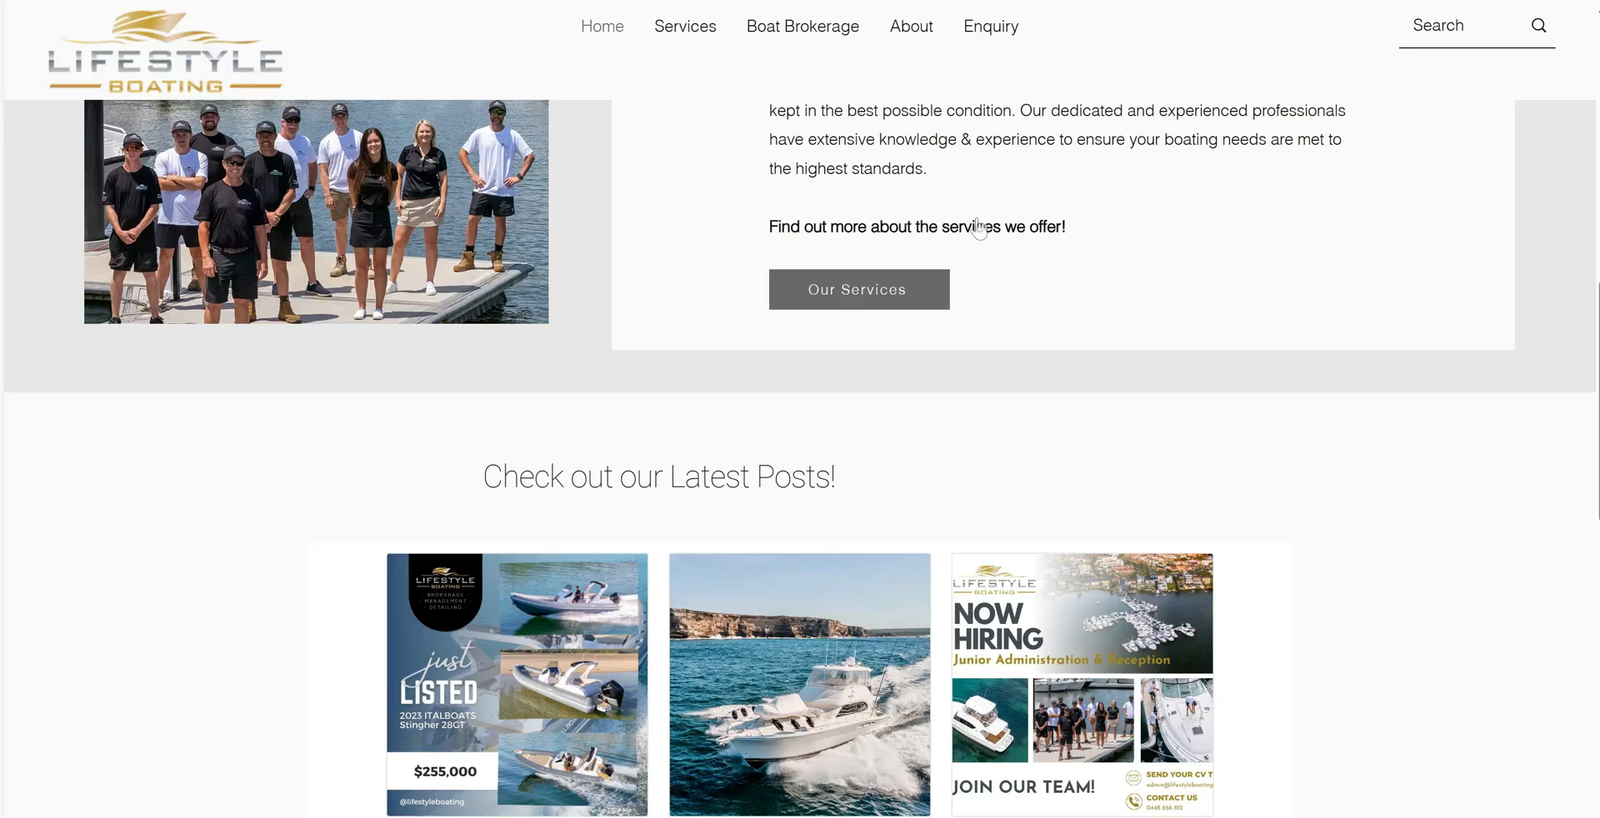
pyautogui.scroll(-1, 890, 318)
pyautogui.scroll(2, 896, 250)
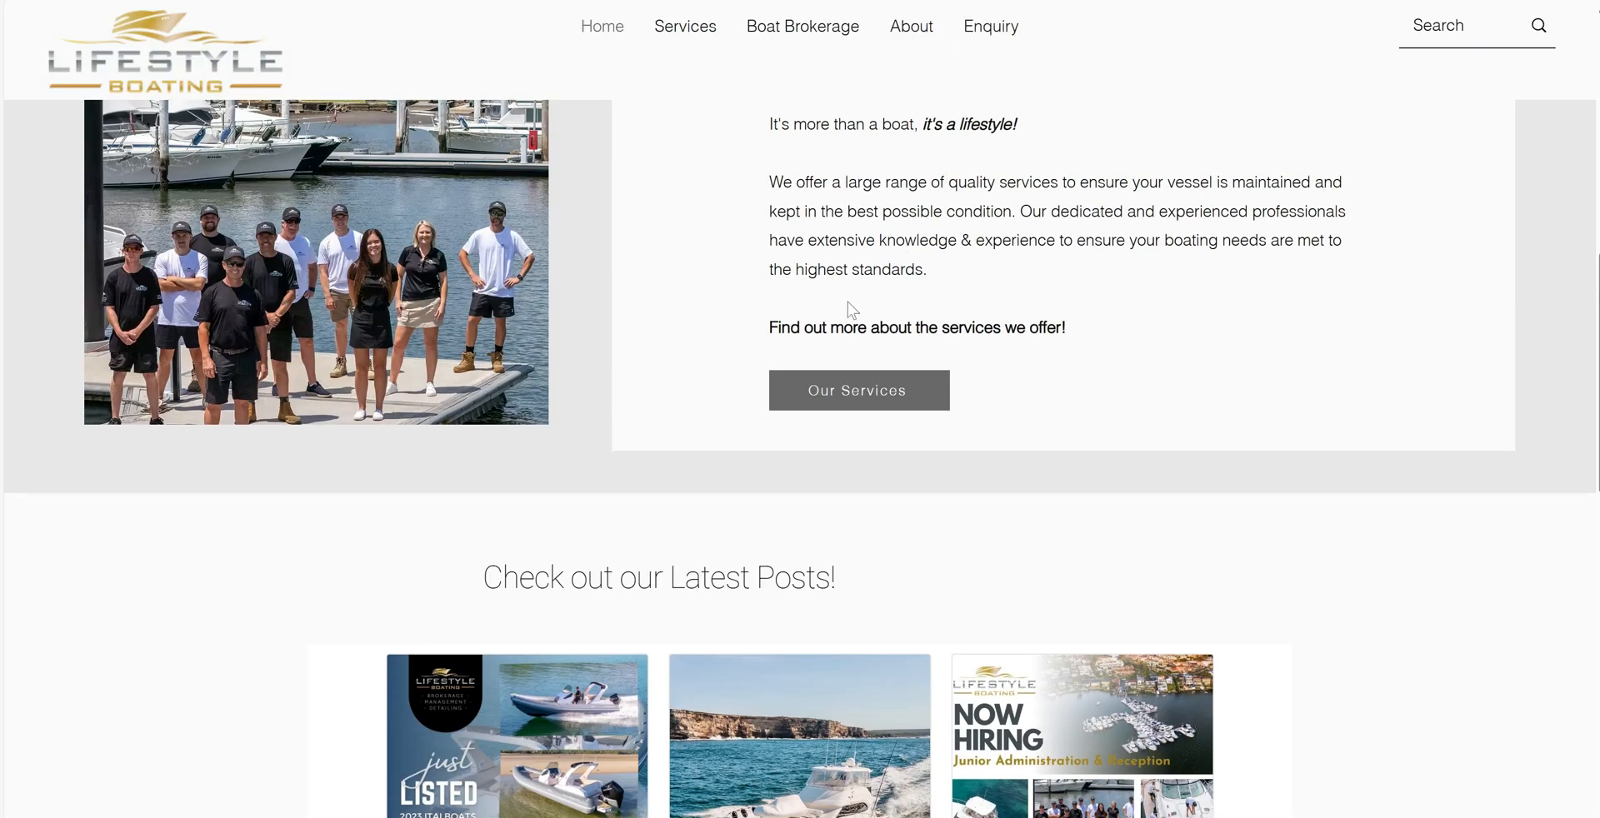
pyautogui.scroll(-3, 846, 298)
pyautogui.scroll(-9, 834, 288)
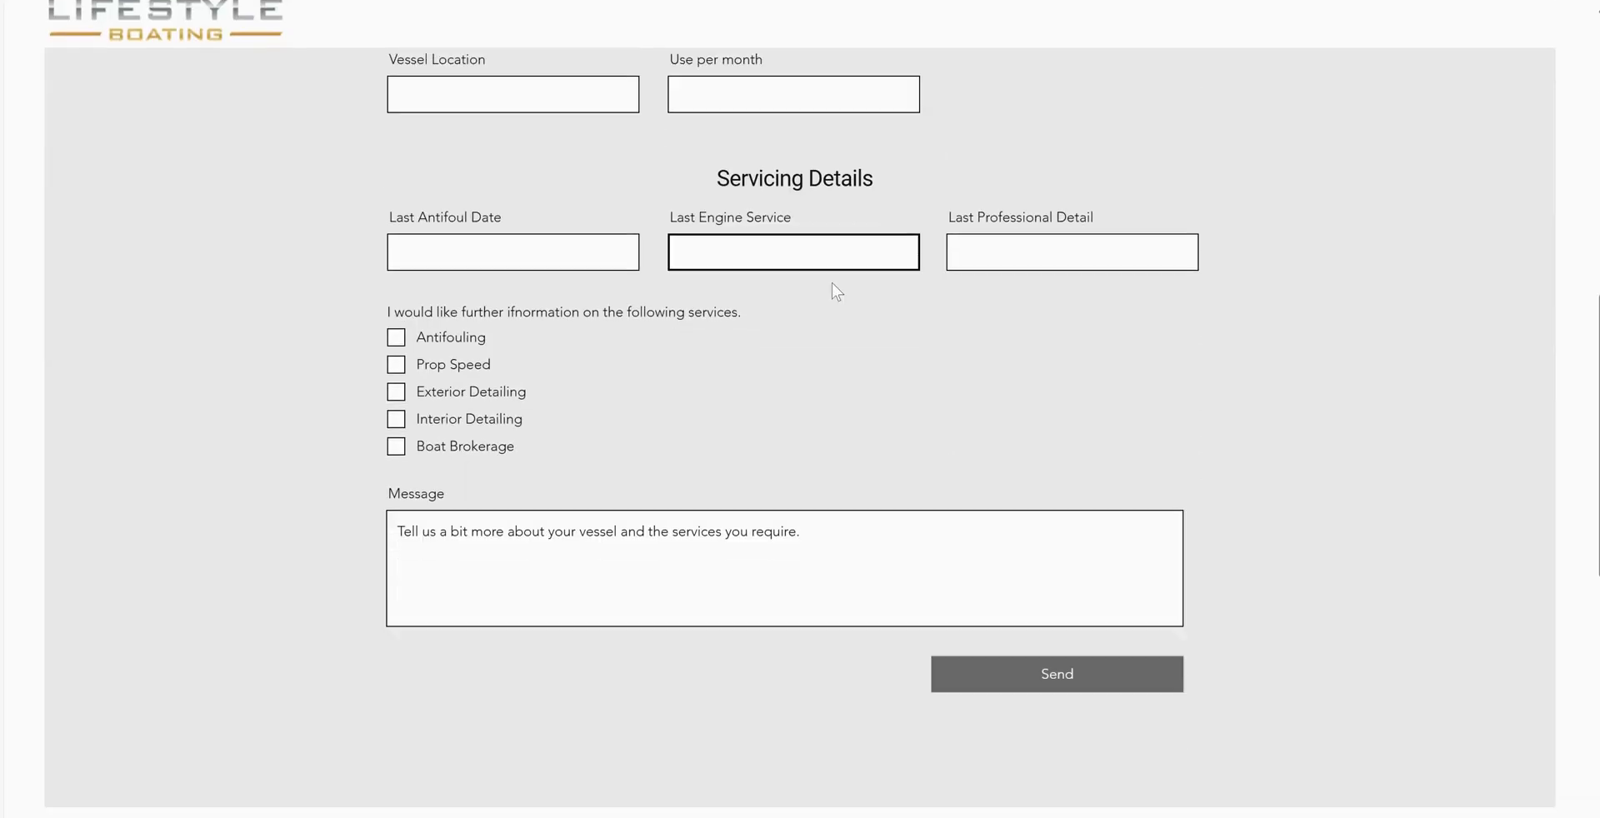
pyautogui.scroll(-9, 833, 287)
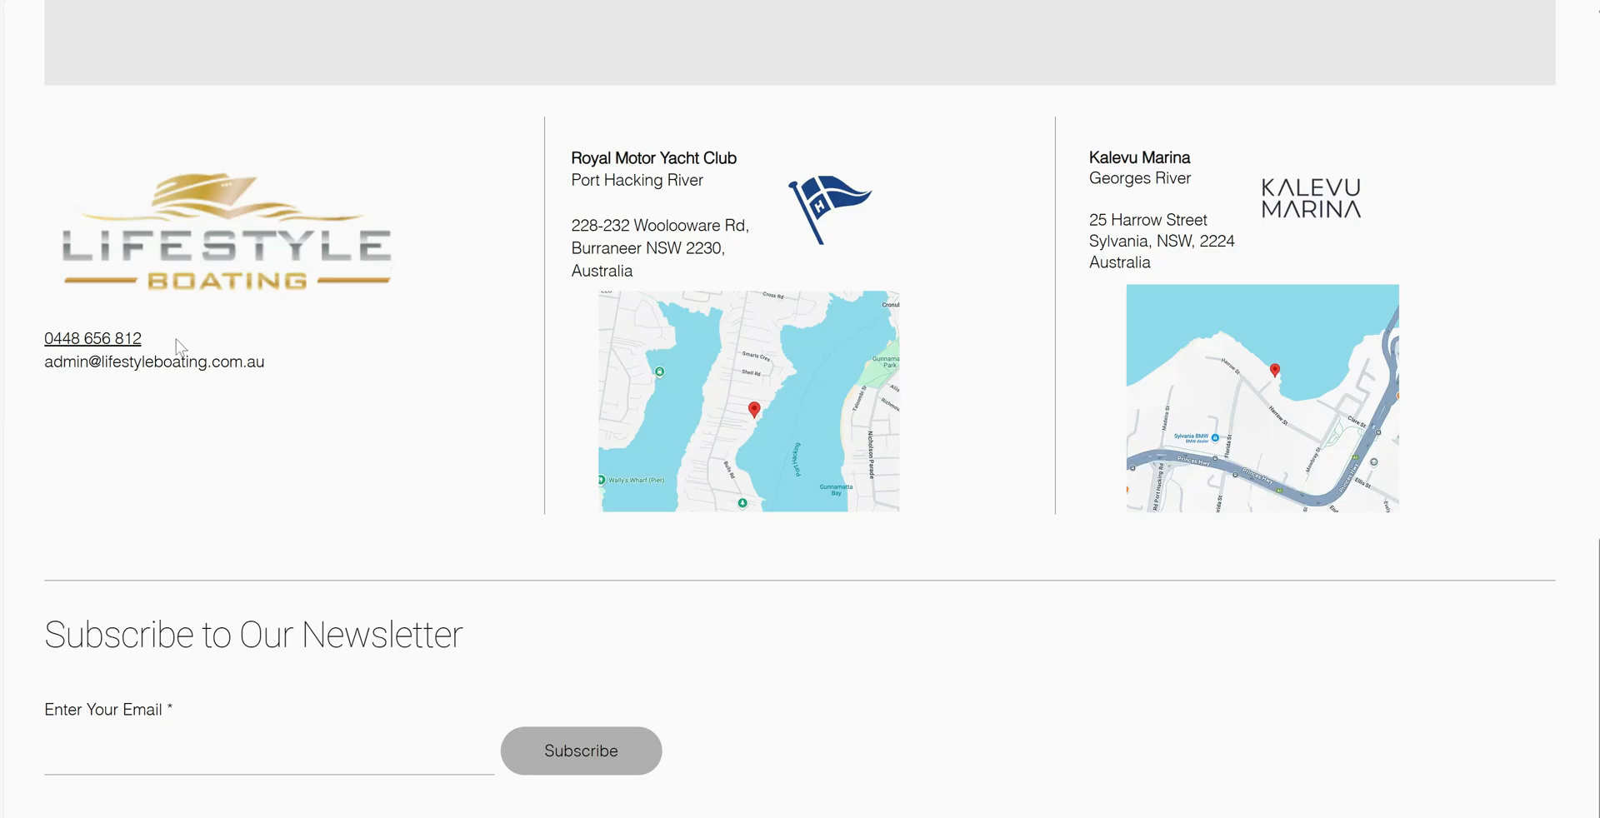
pyautogui.moveTo(143, 338); pyautogui.dragTo(48, 341)
pyautogui.hotkey('ctrl', 'c')
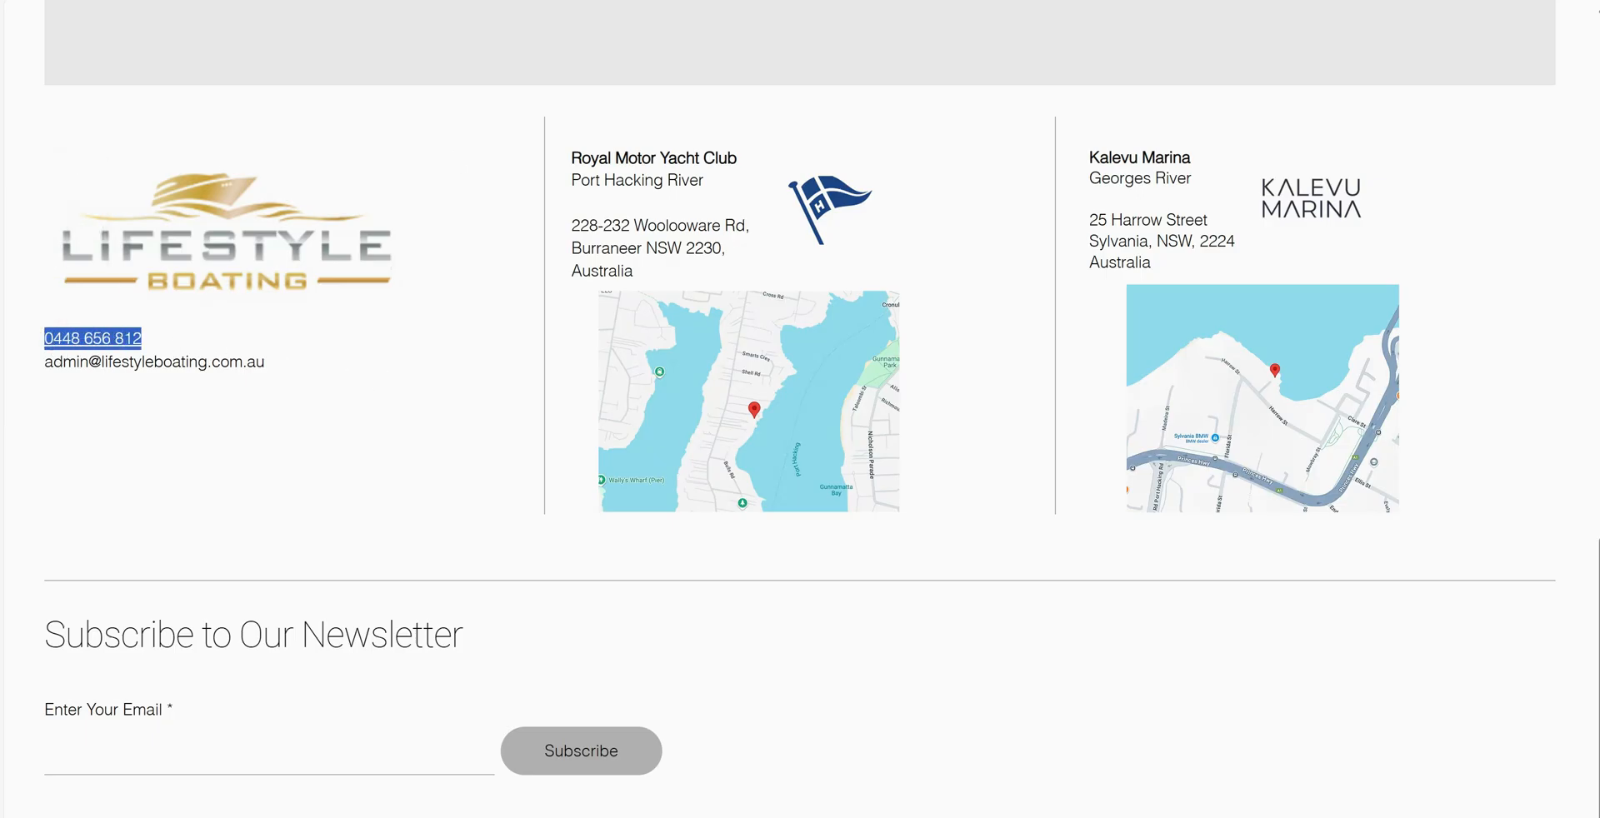
pyautogui.hotkey('ctrl', 'Tab')
pyautogui.click(572, 555)
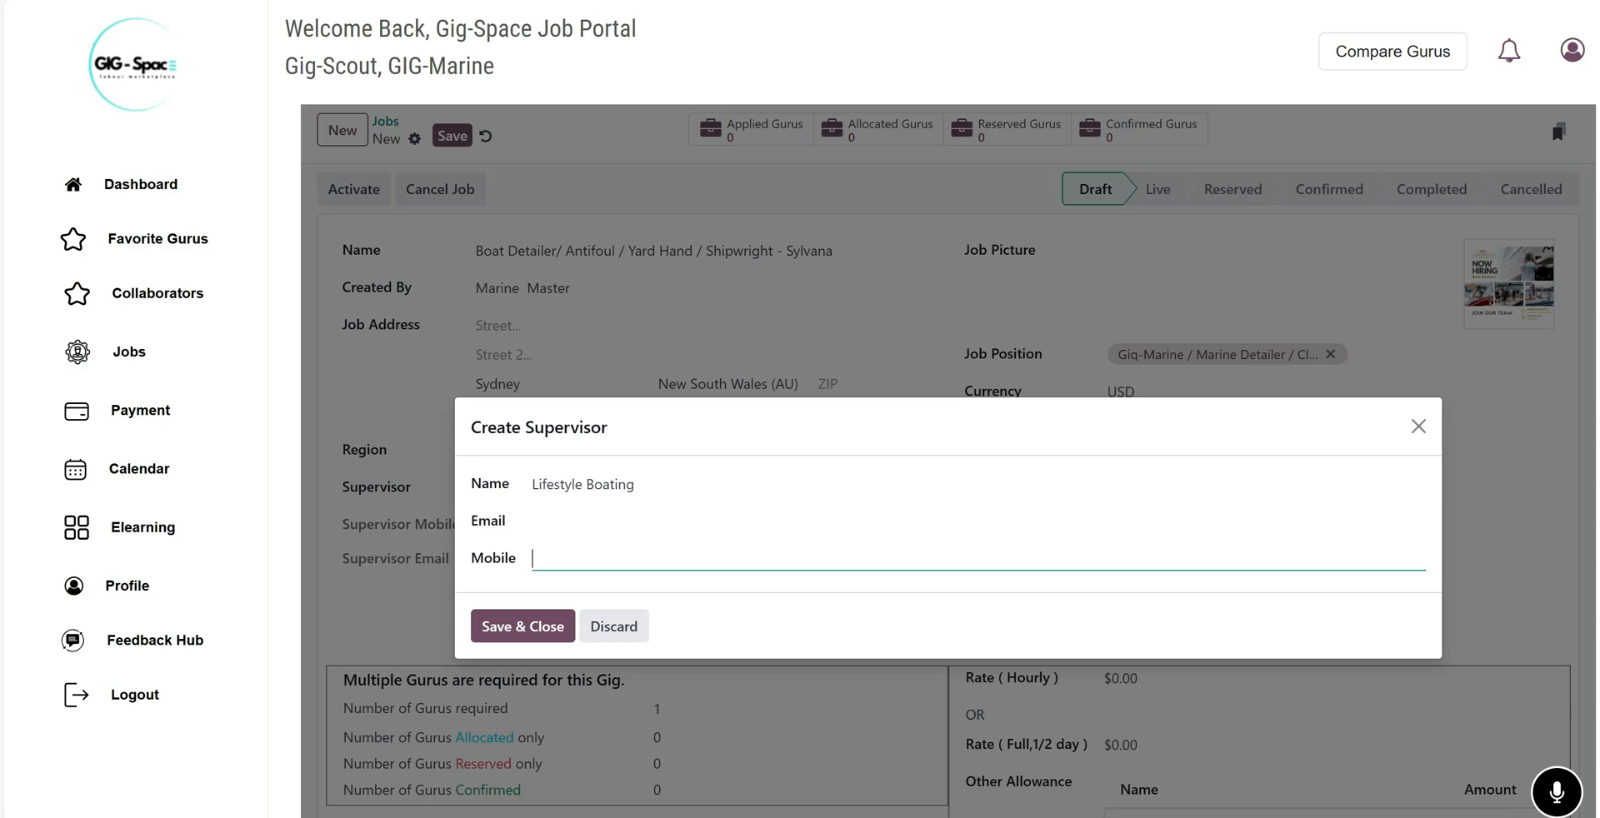
pyautogui.hotkey('ctrl', 'v')
# Copy the contact e-mail from the Lifestyle Boating footer into the supervisor's e-mail field, and save the new supervisor
pyautogui.click(572, 522)
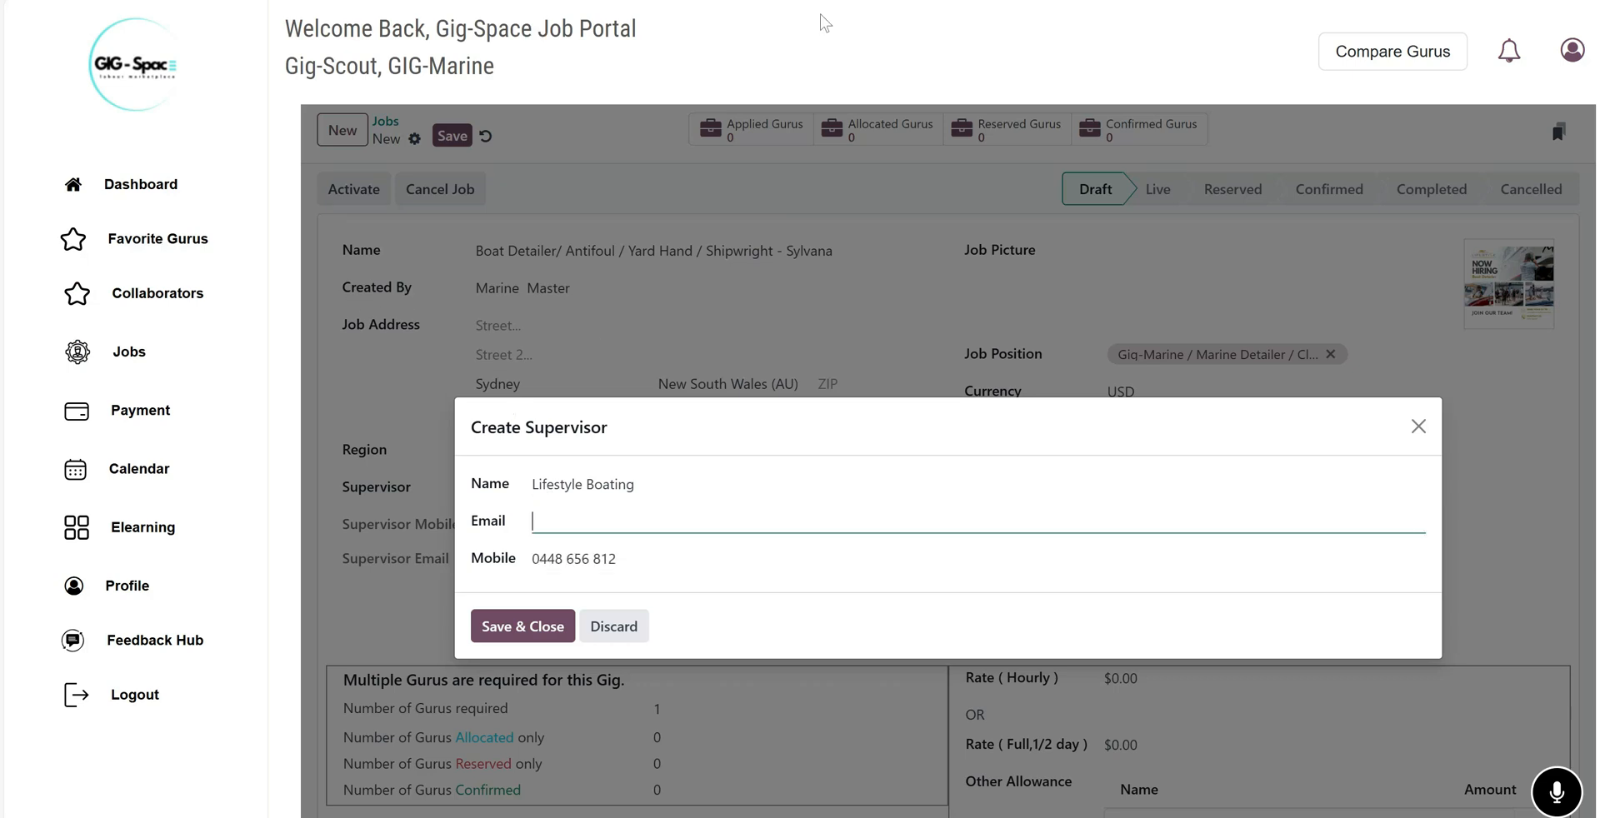
pyautogui.hotkey('ctrl', 'Tab')
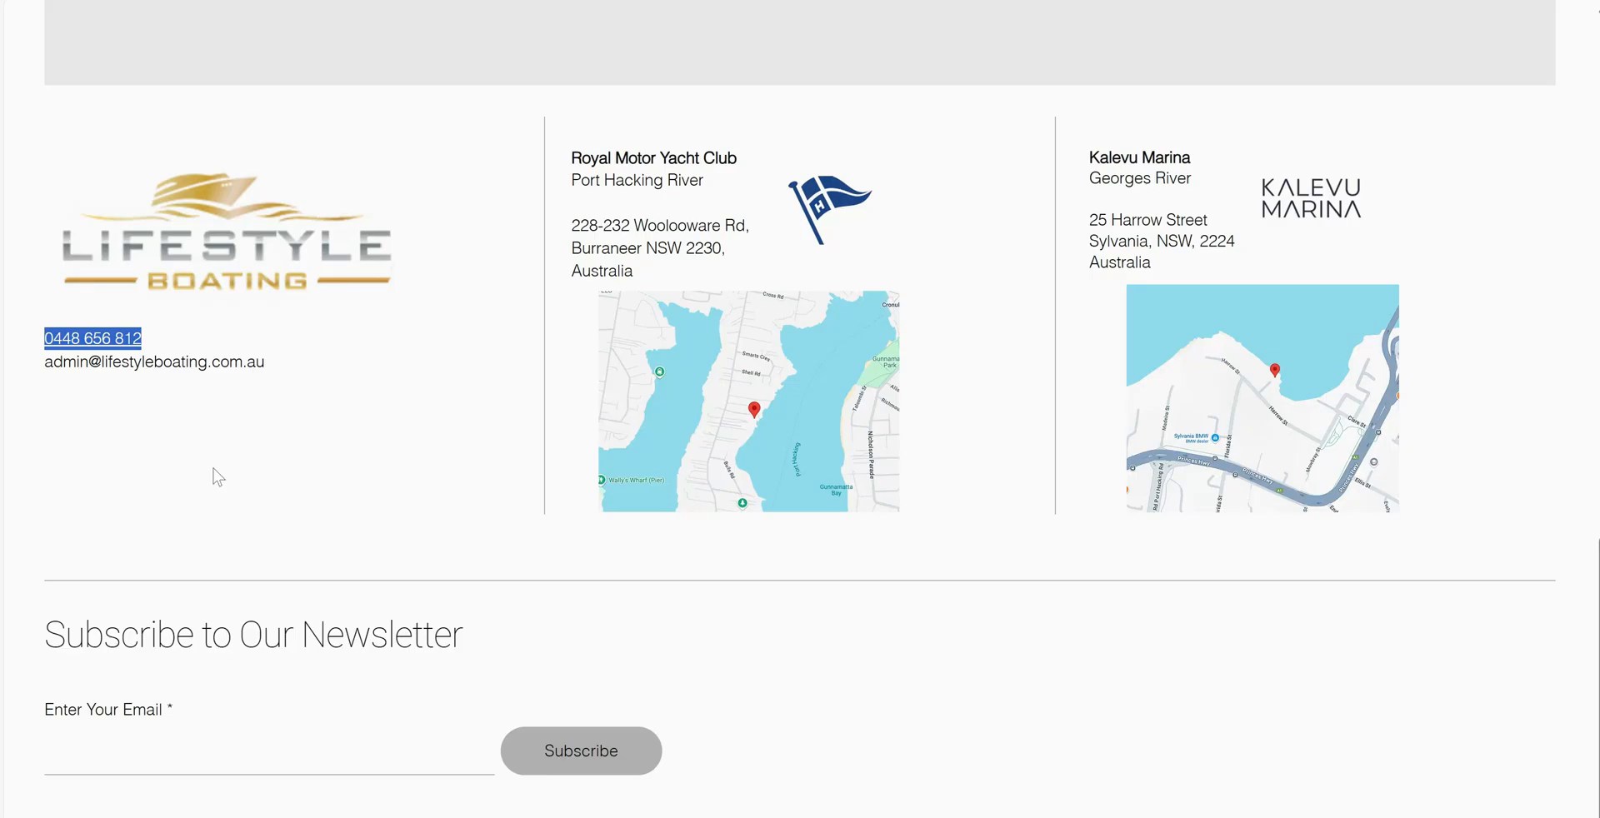
pyautogui.moveTo(322, 365); pyautogui.dragTo(52, 362)
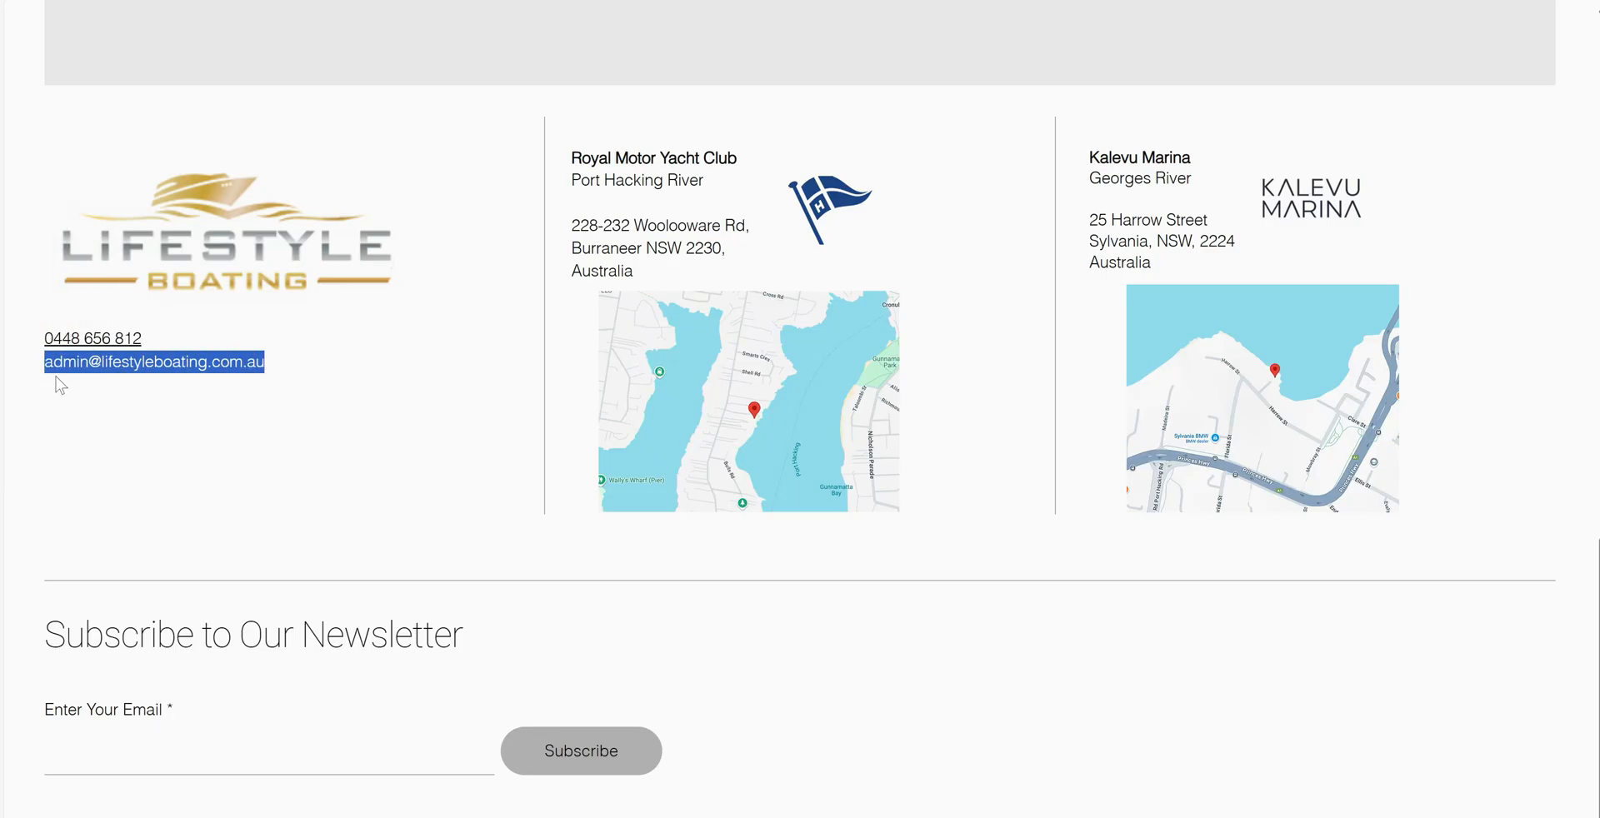
pyautogui.hotkey('ctrl', 'Tab')
pyautogui.moveTo(544, 427); pyautogui.dragTo(599, 594)
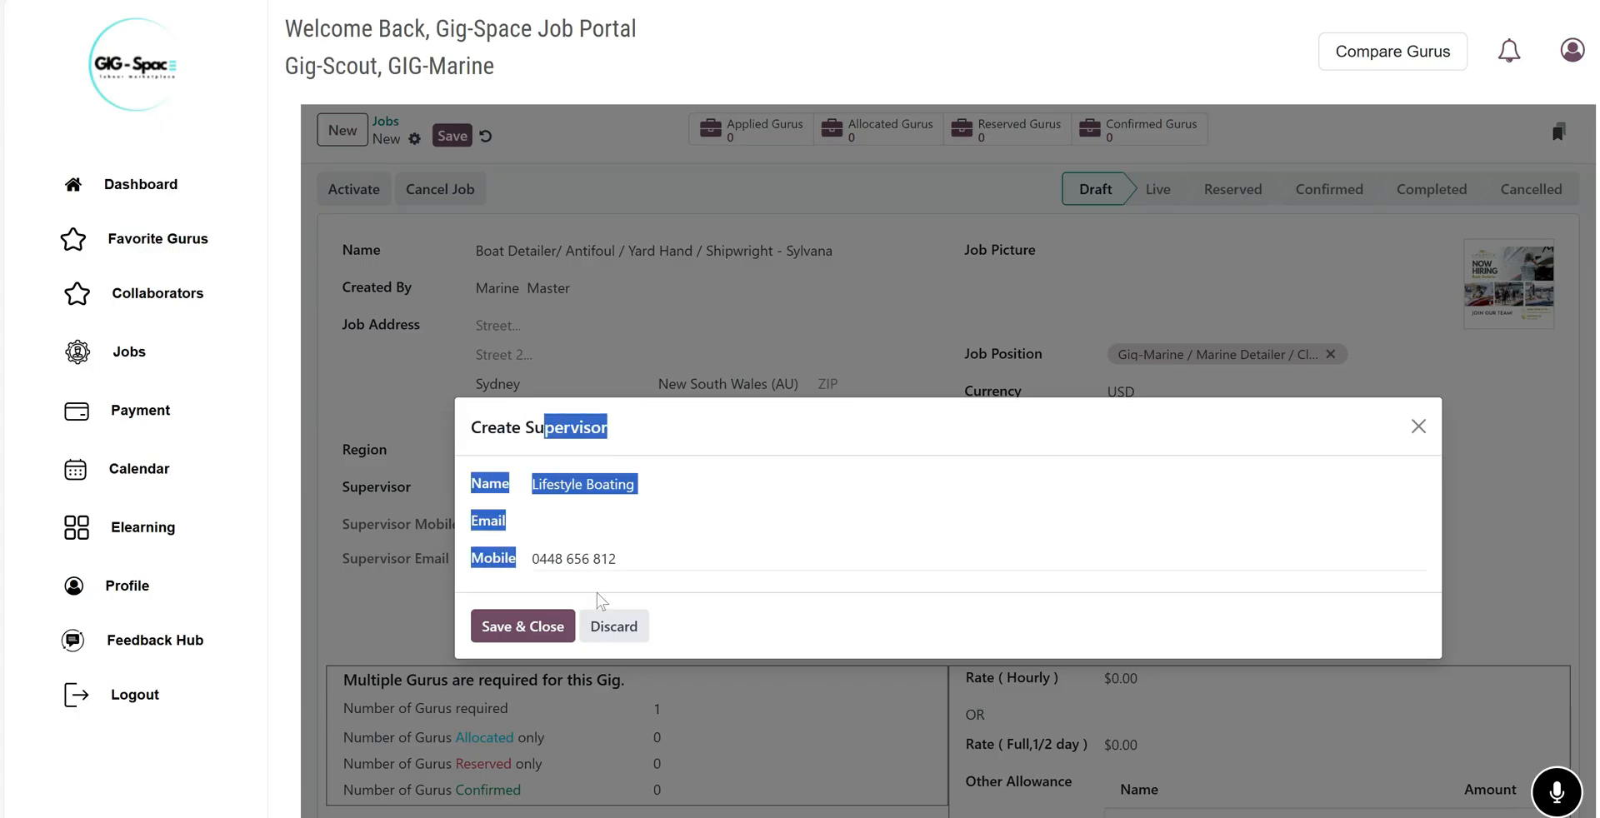
pyautogui.click(602, 522)
pyautogui.hotkey('ctrl', 'v')
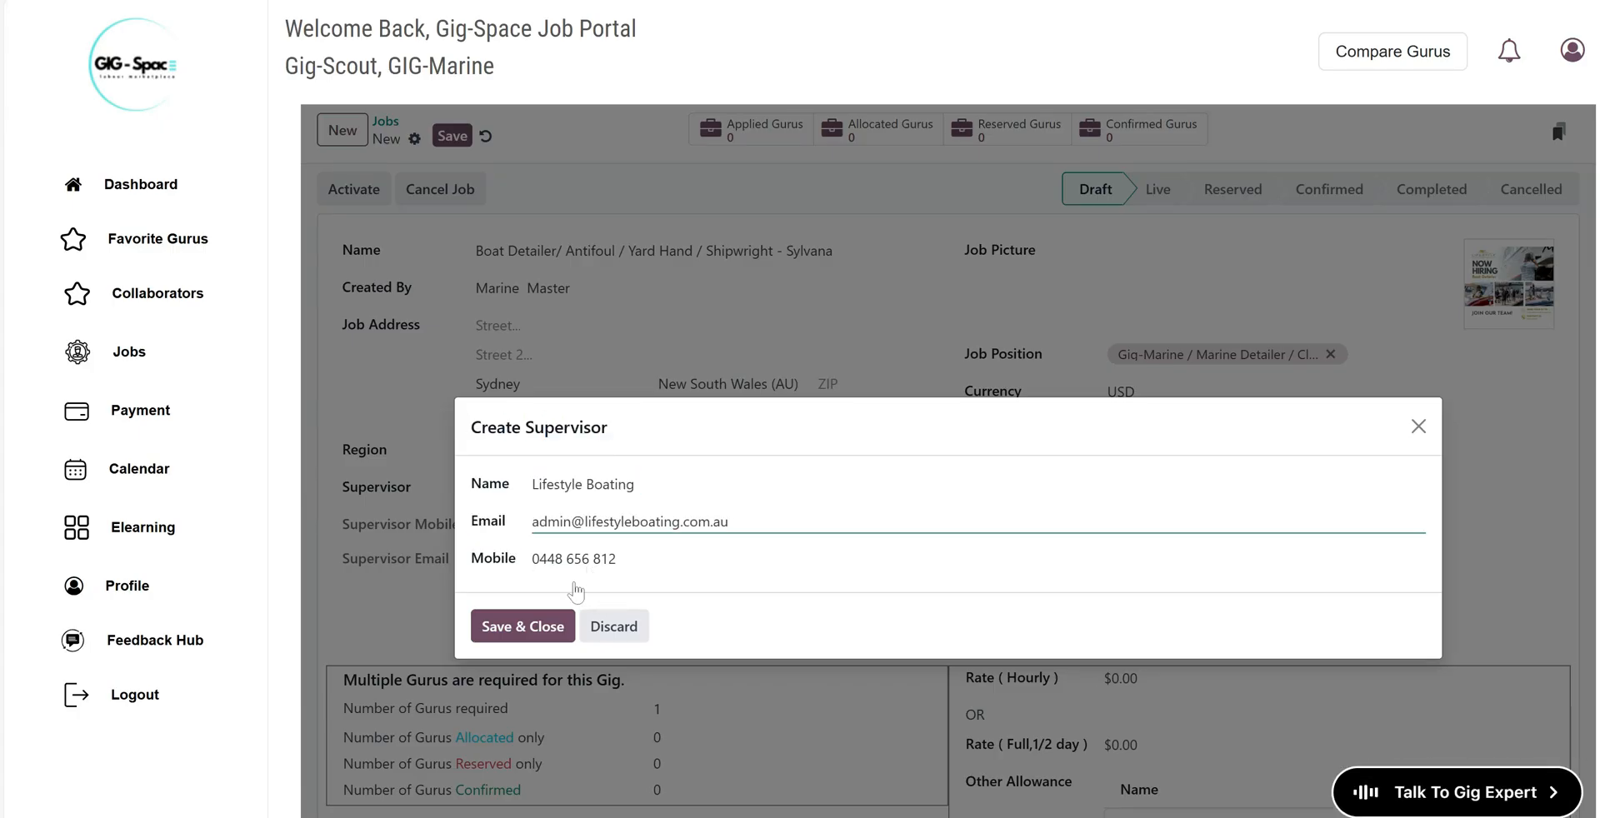
pyautogui.click(525, 625)
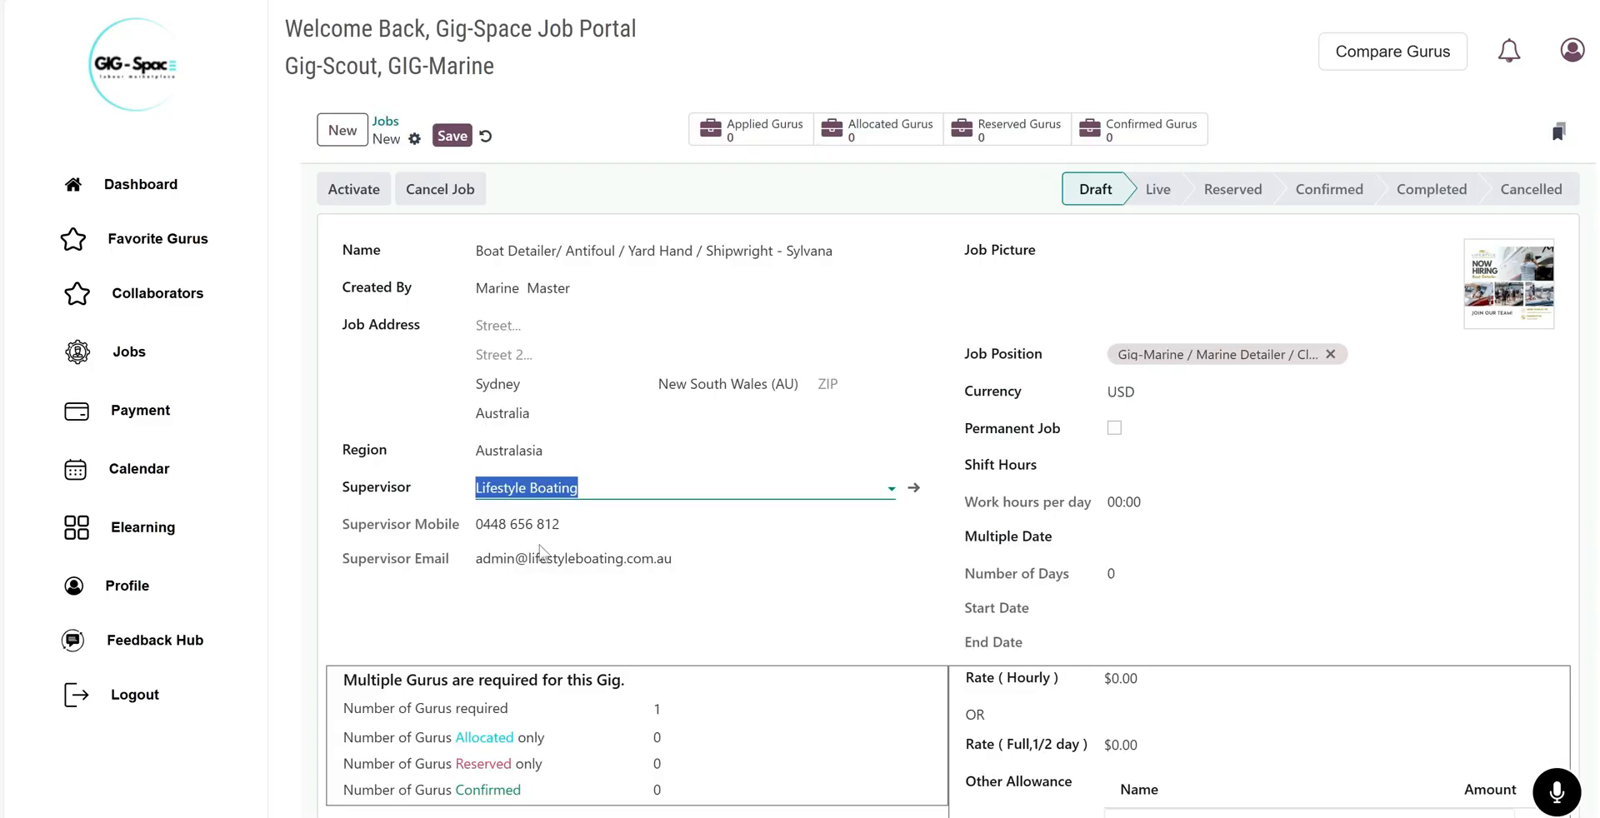
# Set the job's currency to AUD and open the job's Bio section
pyautogui.click(1121, 392)
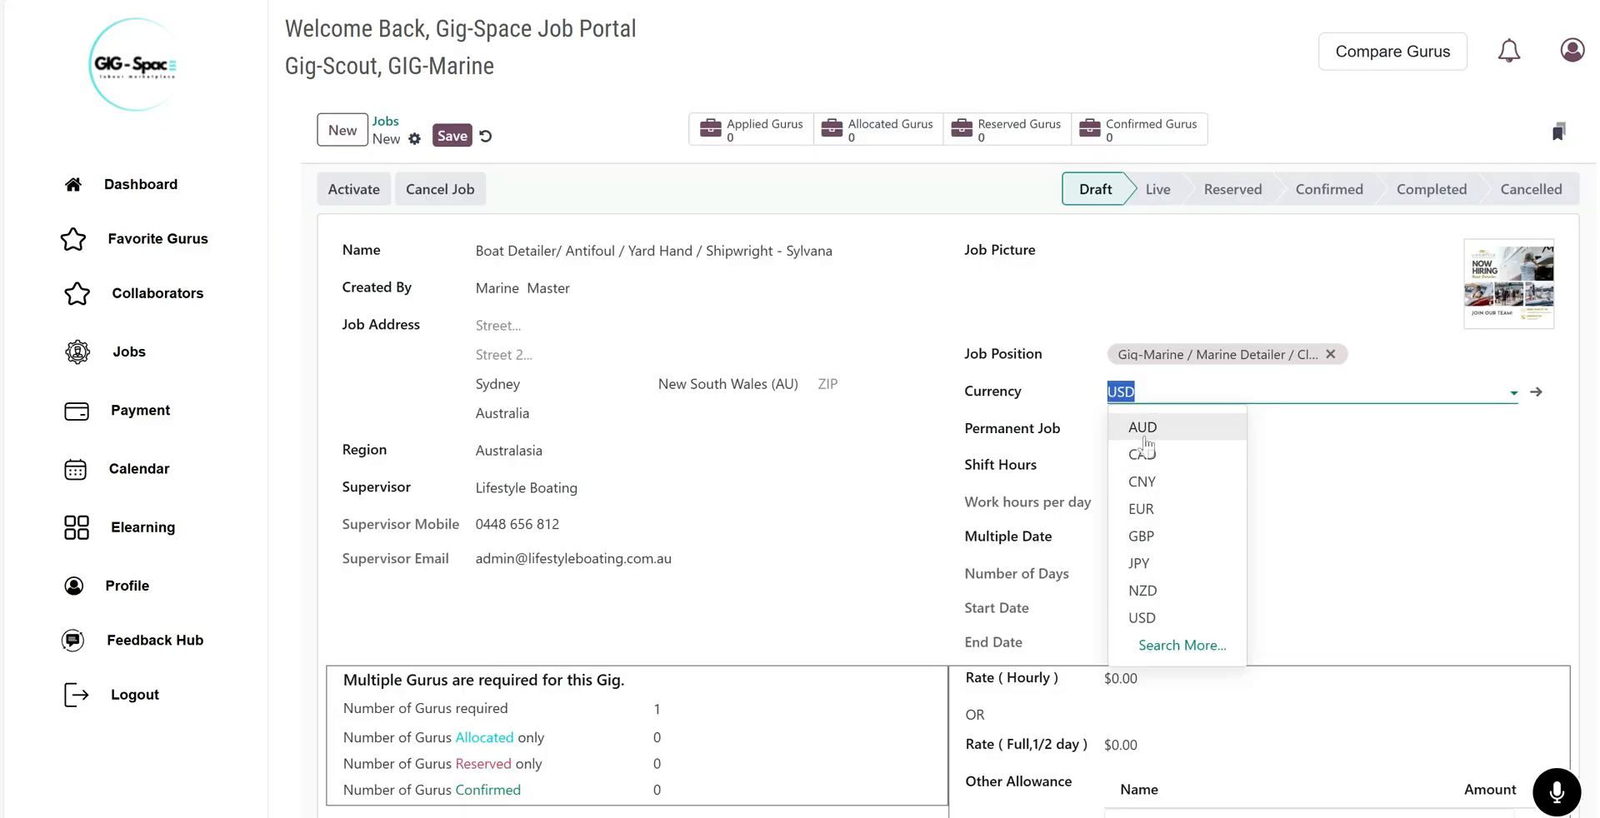
pyautogui.click(1143, 428)
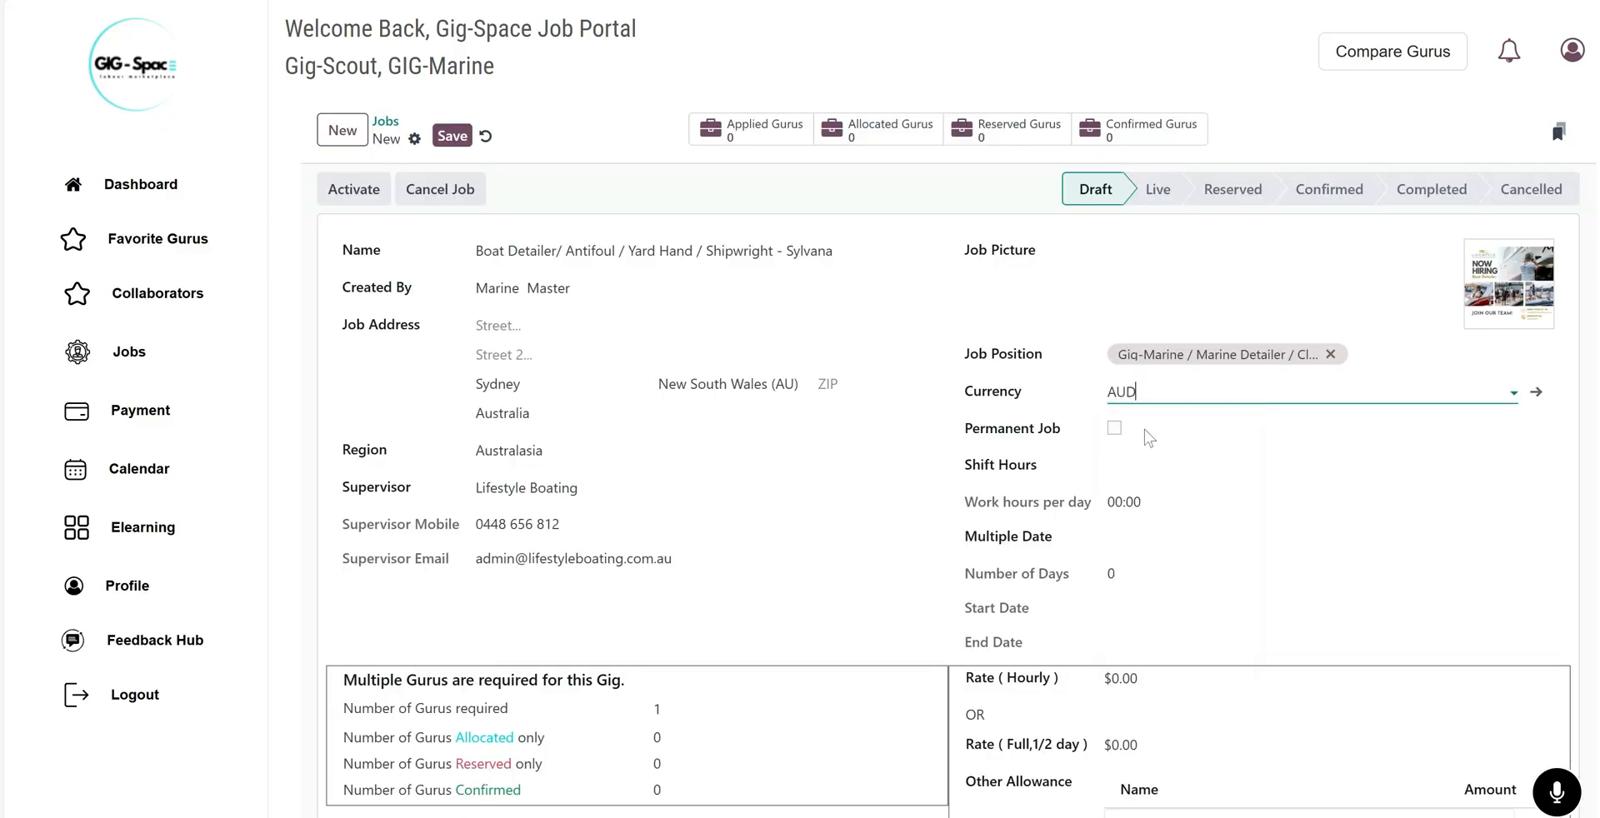
pyautogui.scroll(-5, 850, 444)
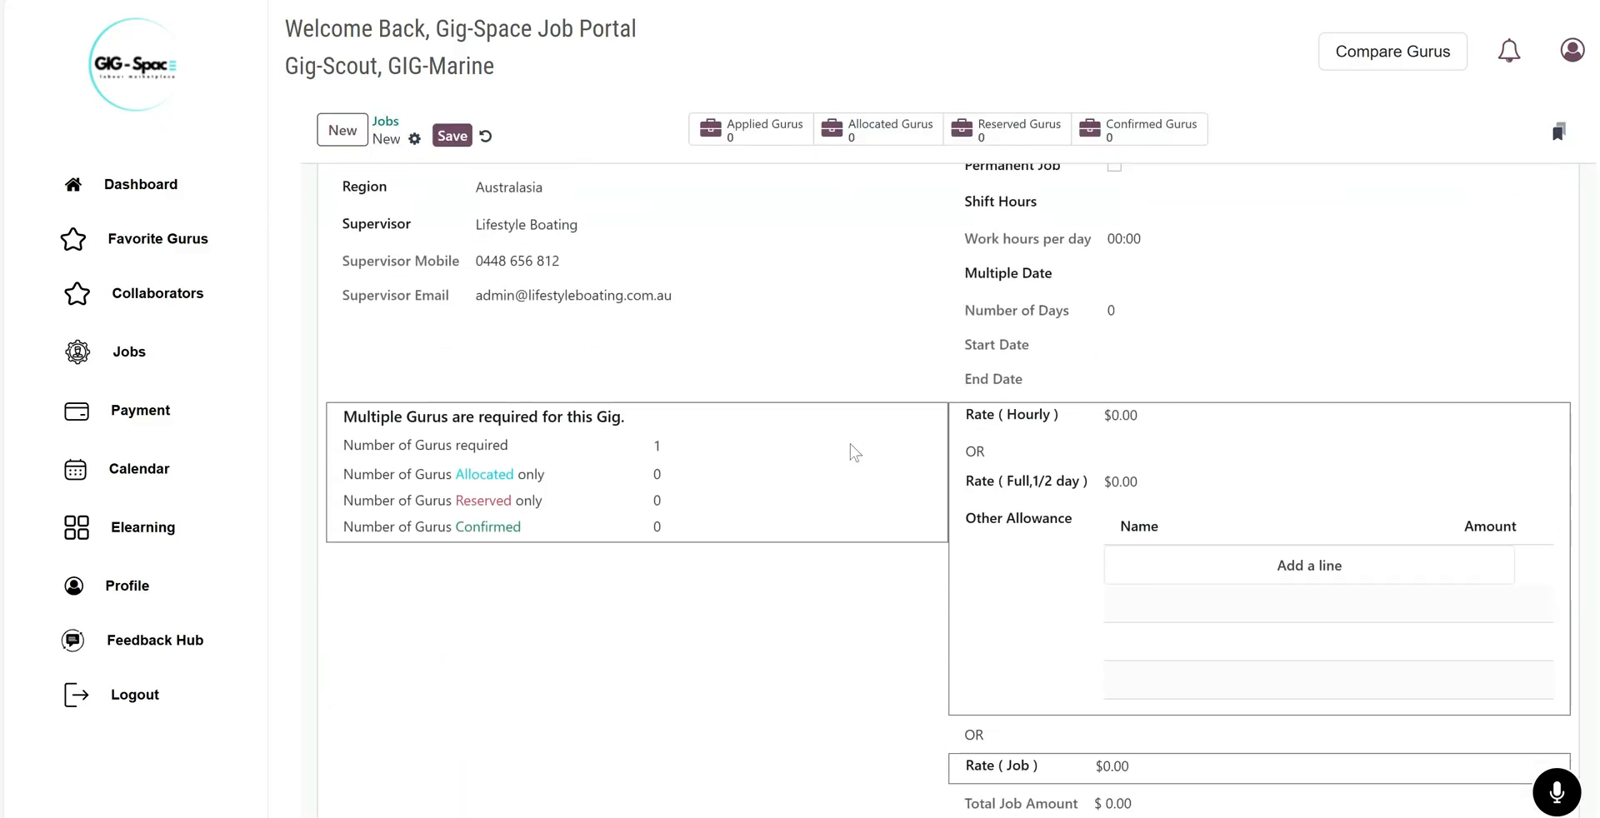
pyautogui.scroll(-1, 536, 397)
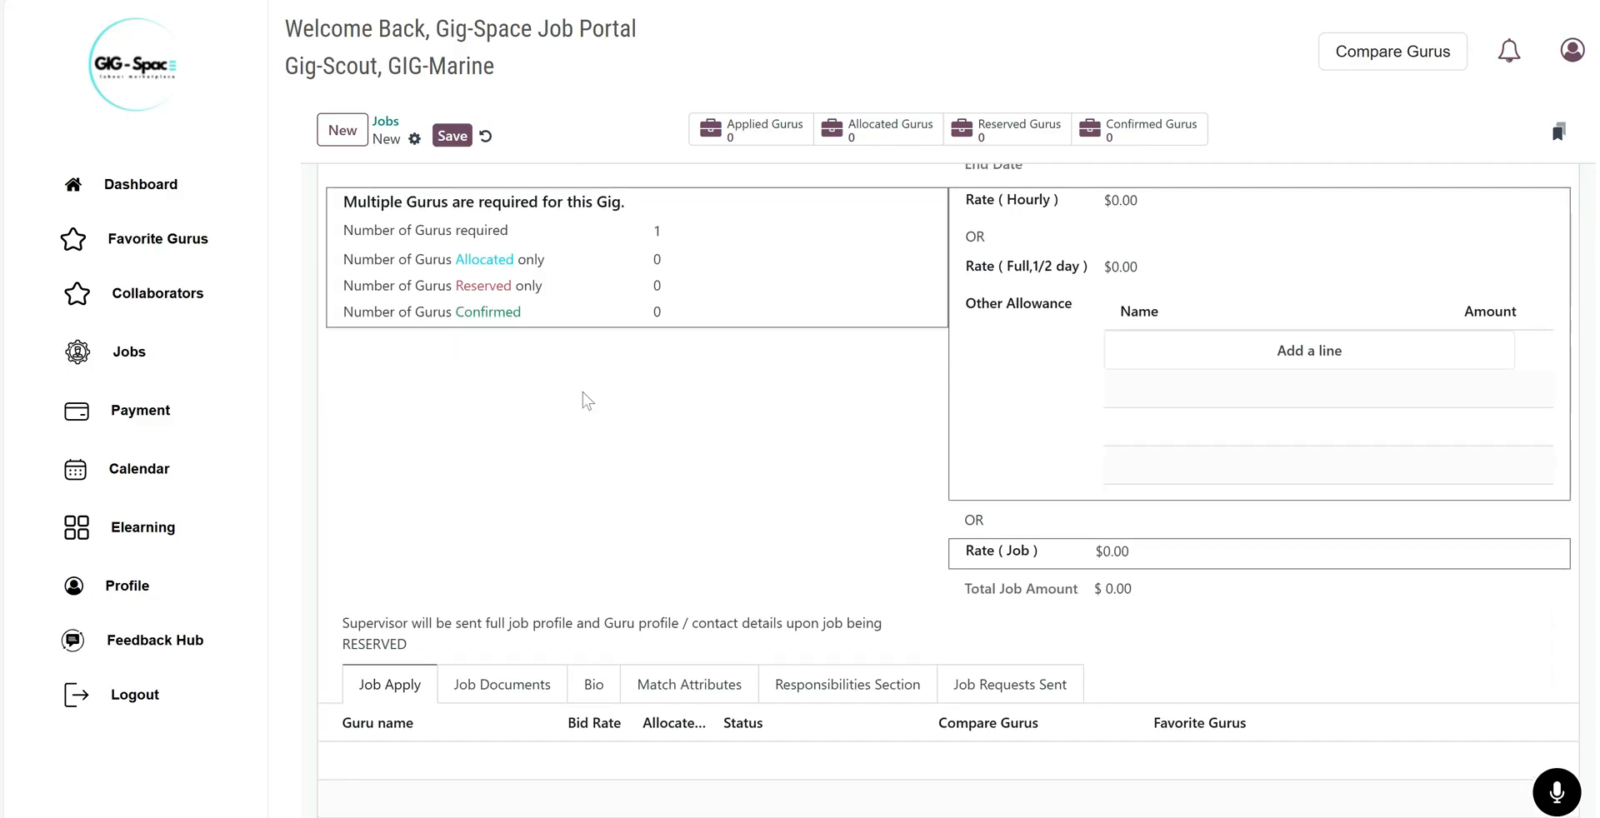
pyautogui.click(593, 688)
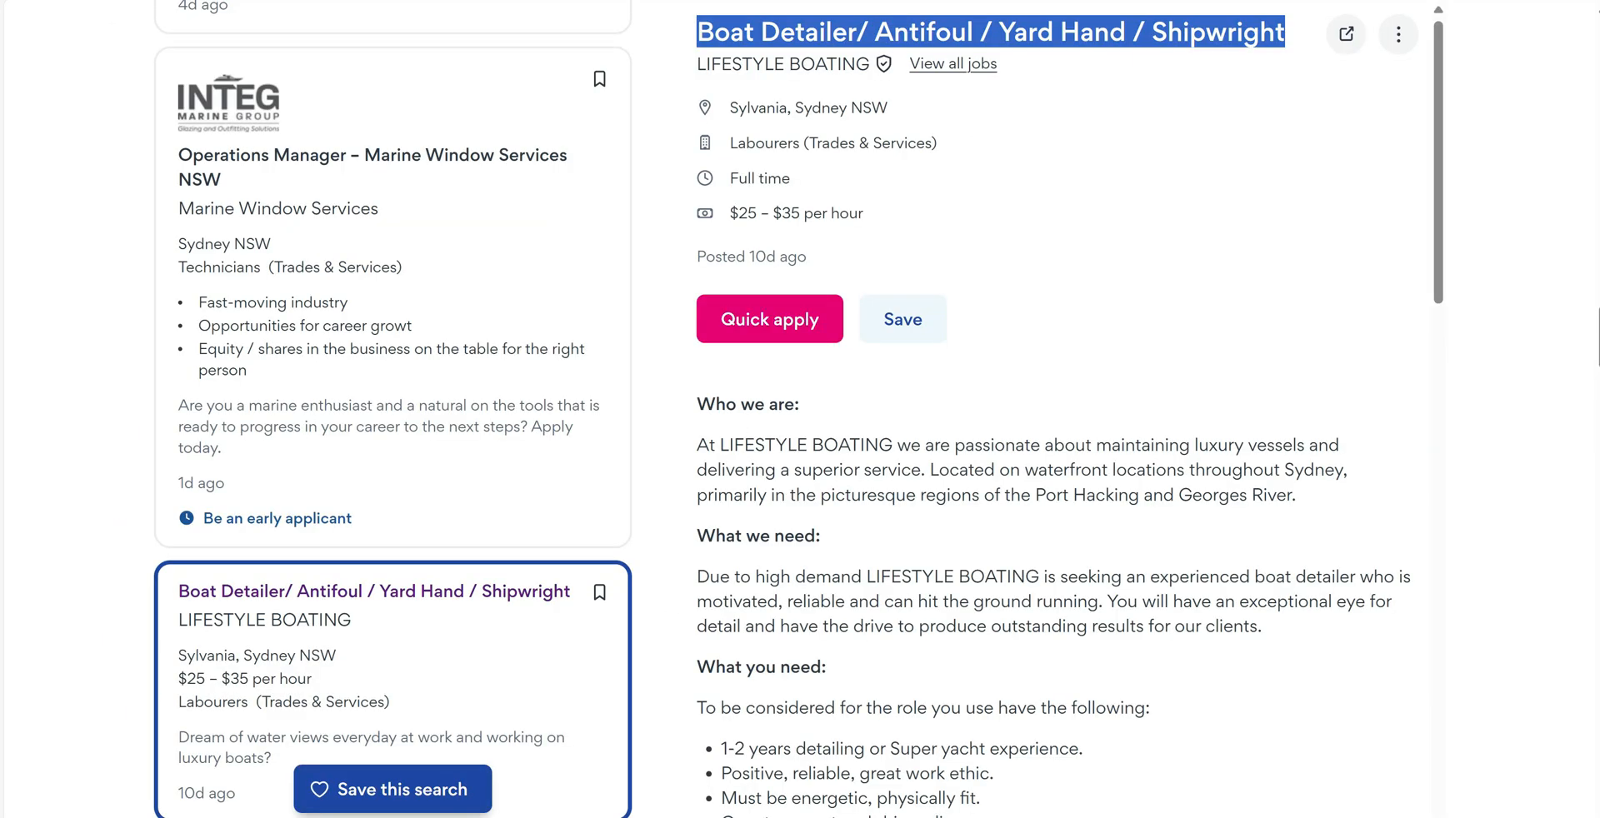
# In the Seek advertisement, select and copy the description from "Who we are" through the end of "What's on offer"
pyautogui.scroll(-5, 783, 590)
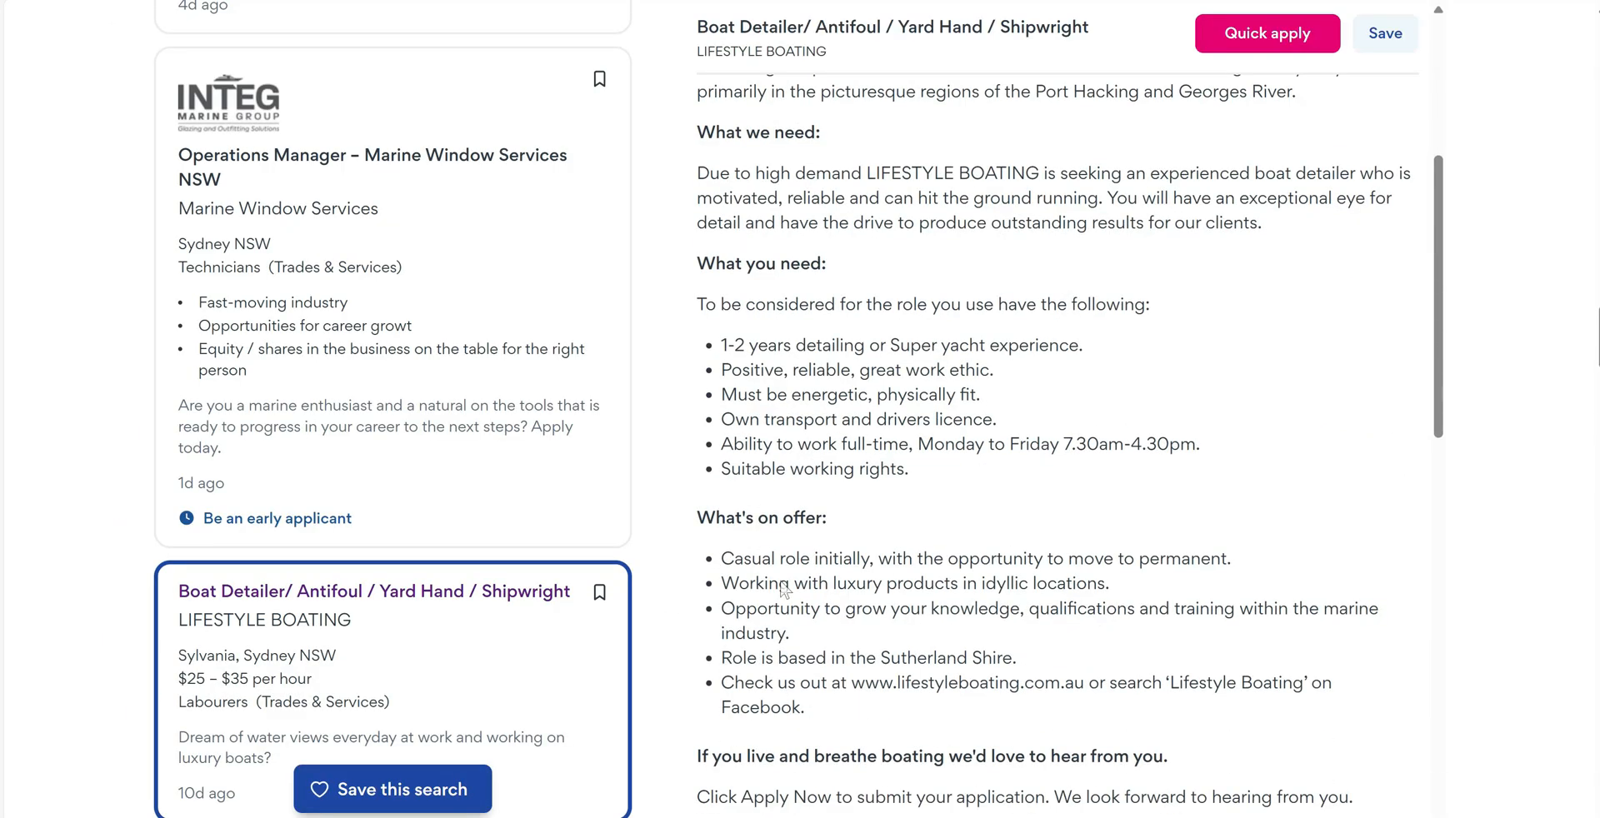
pyautogui.scroll(-4, 778, 535)
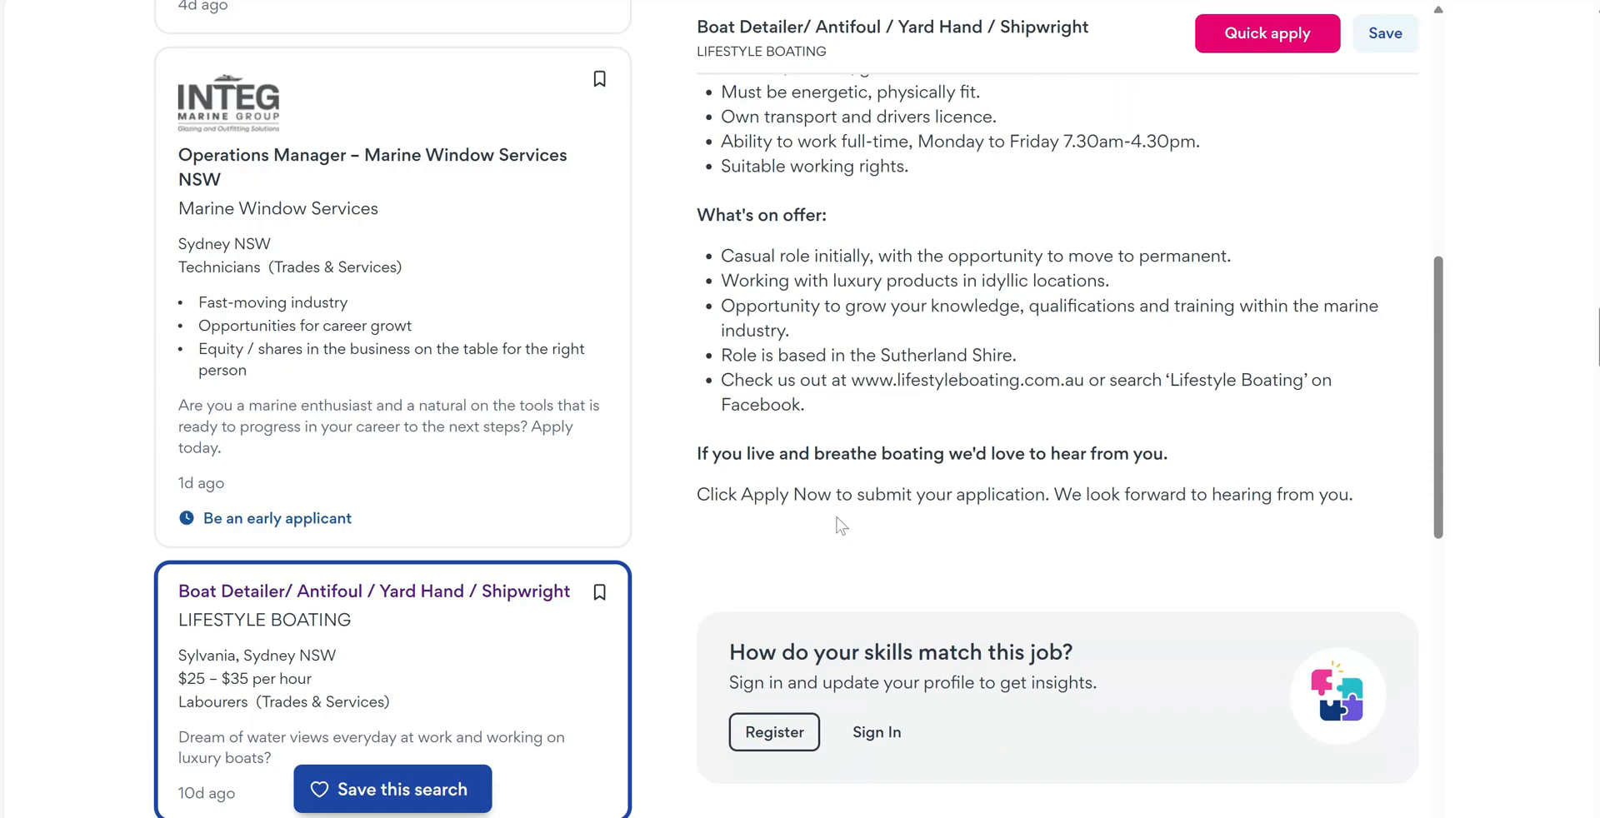
pyautogui.scroll(7, 773, 427)
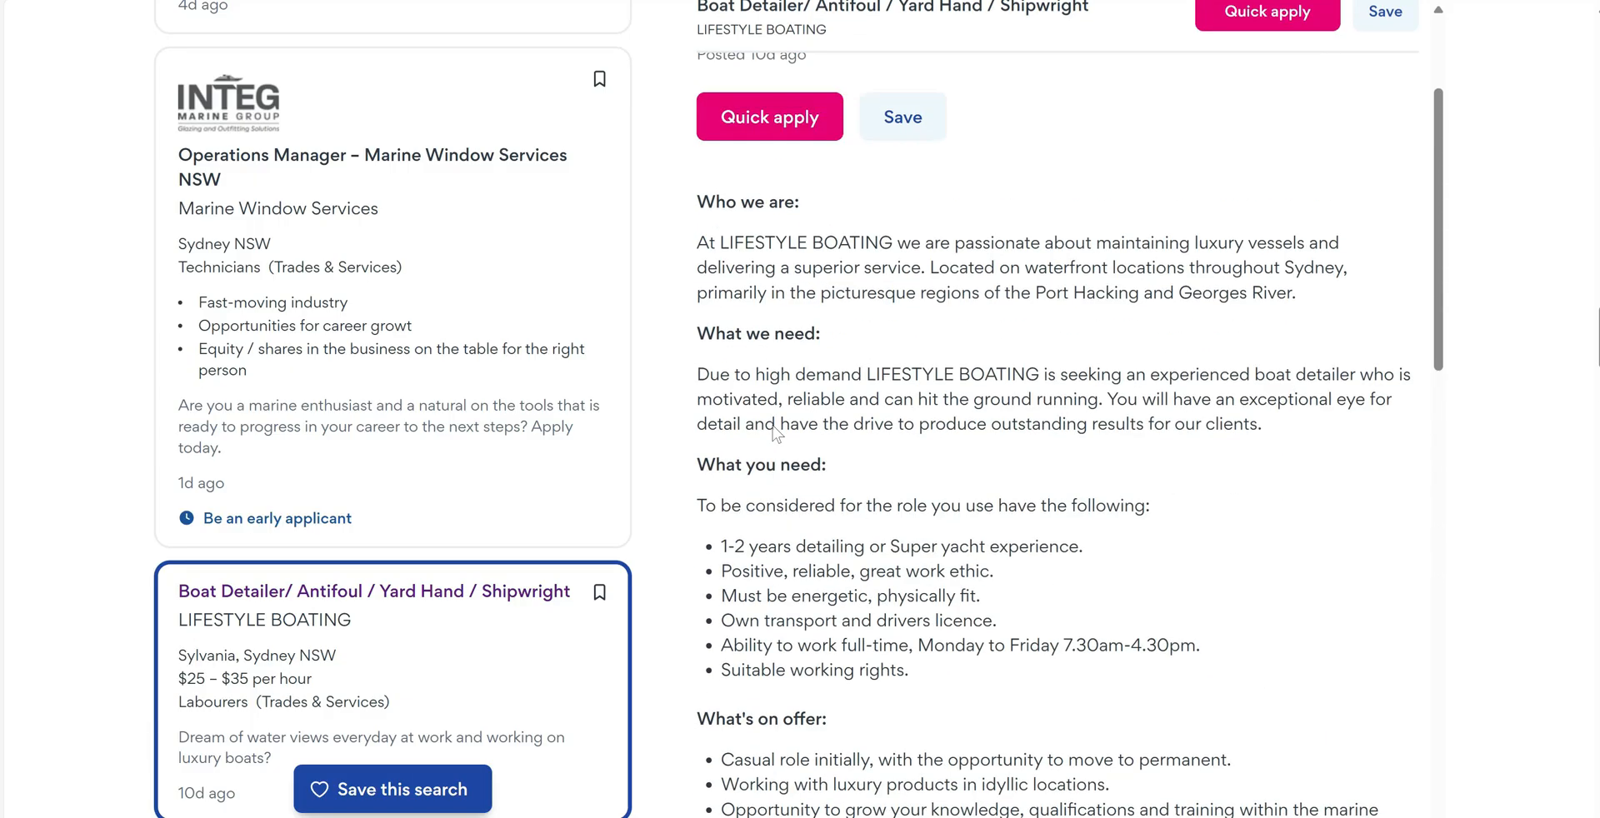
pyautogui.moveTo(713, 316); pyautogui.dragTo(853, 606)
pyautogui.scroll(-5, 841, 572)
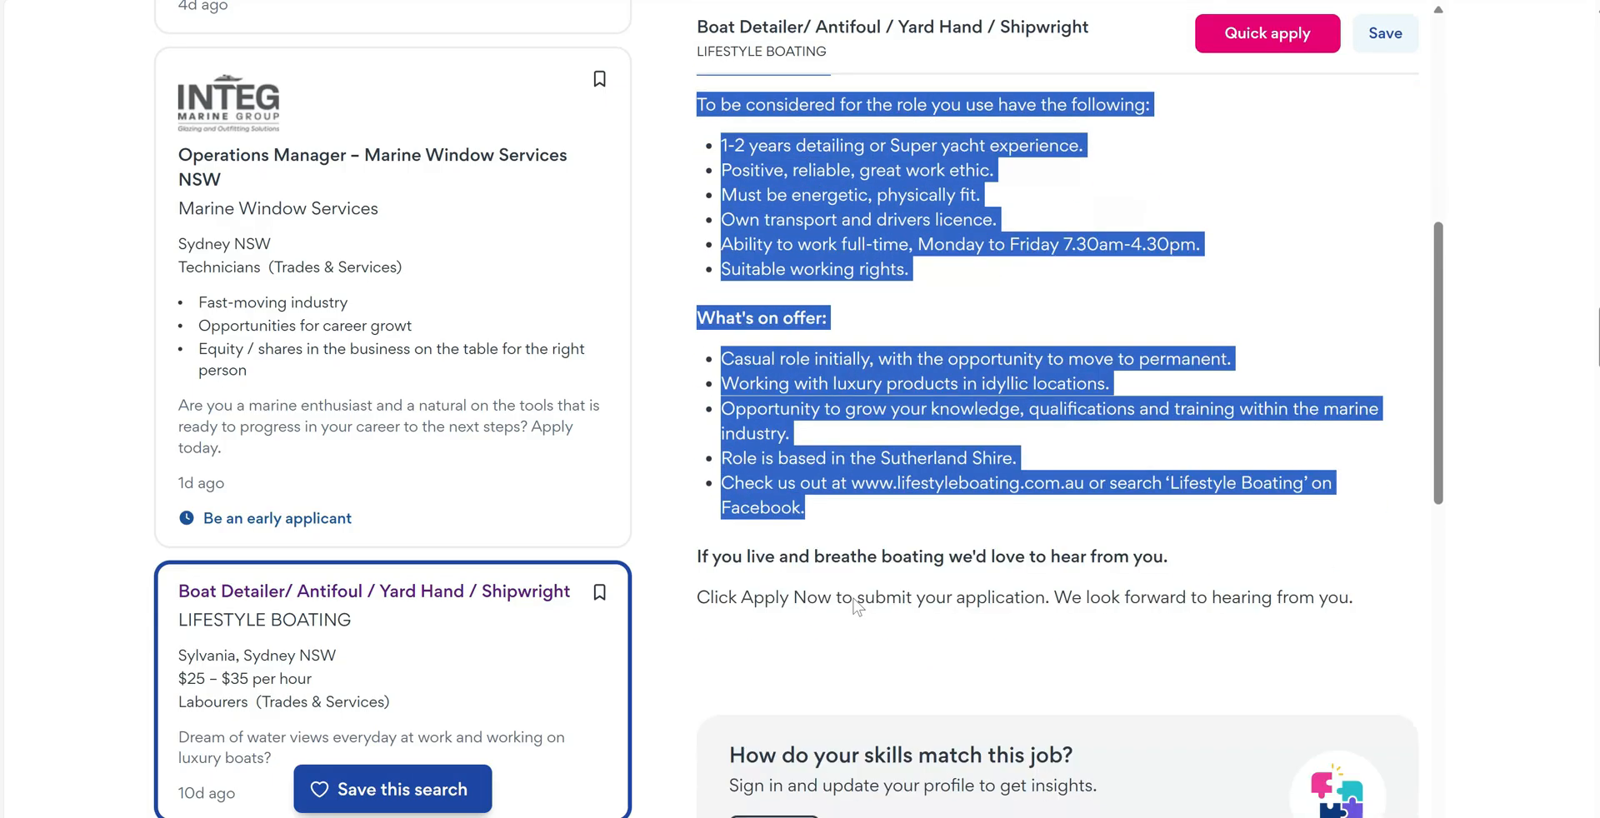
pyautogui.scroll(-6, 853, 600)
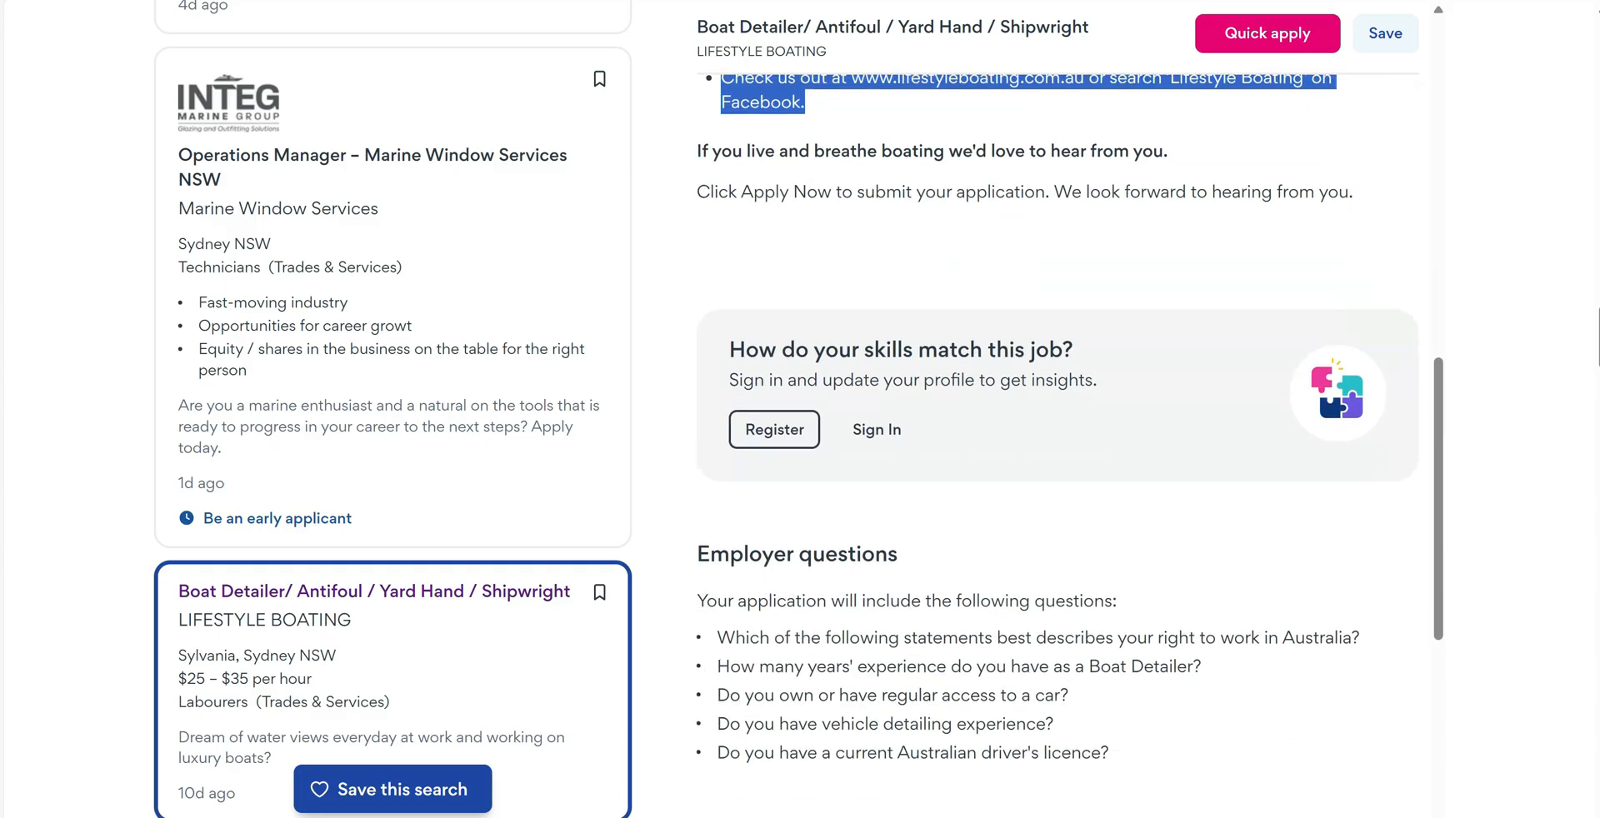
pyautogui.scroll(1, 854, 112)
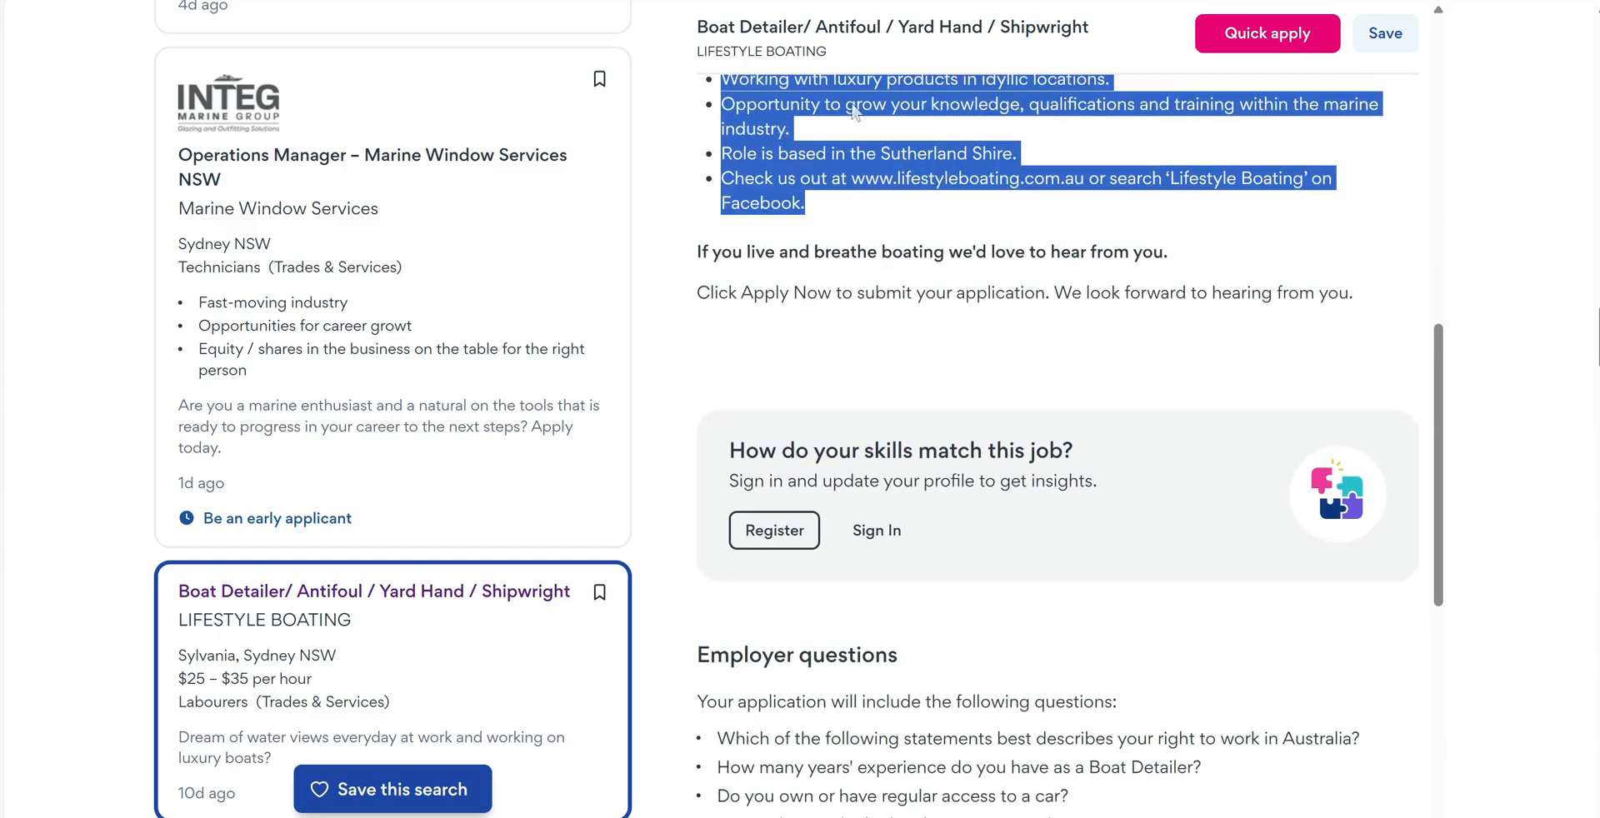
# Switch back to GIG-Space and paste the copied advertisement description into the job's 1000 Word Long Bio
pyautogui.hotkey('ctrl', 'Tab')
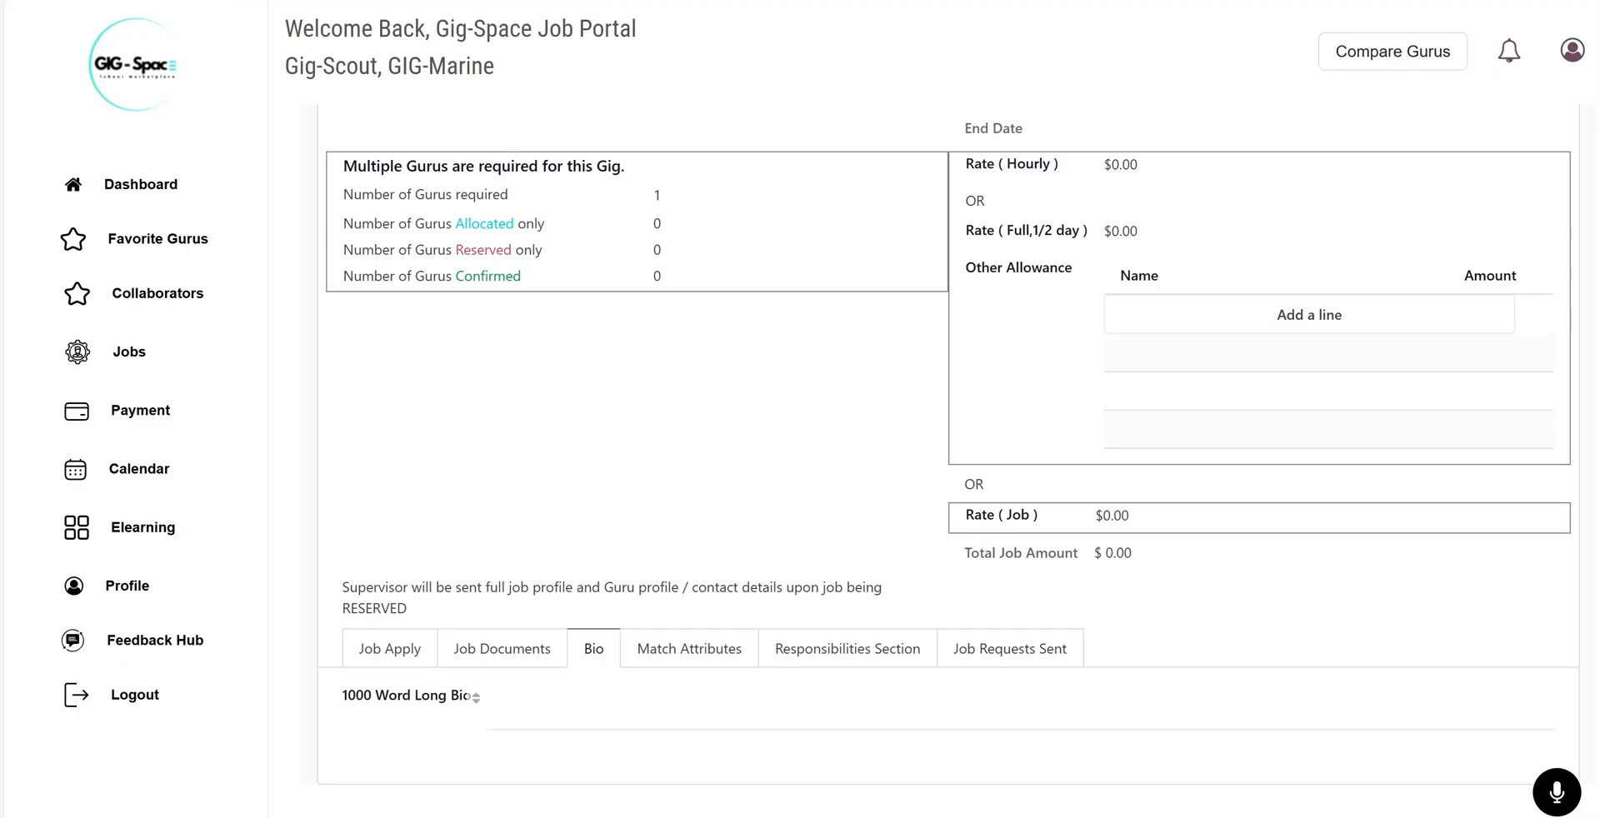
pyautogui.click(491, 700)
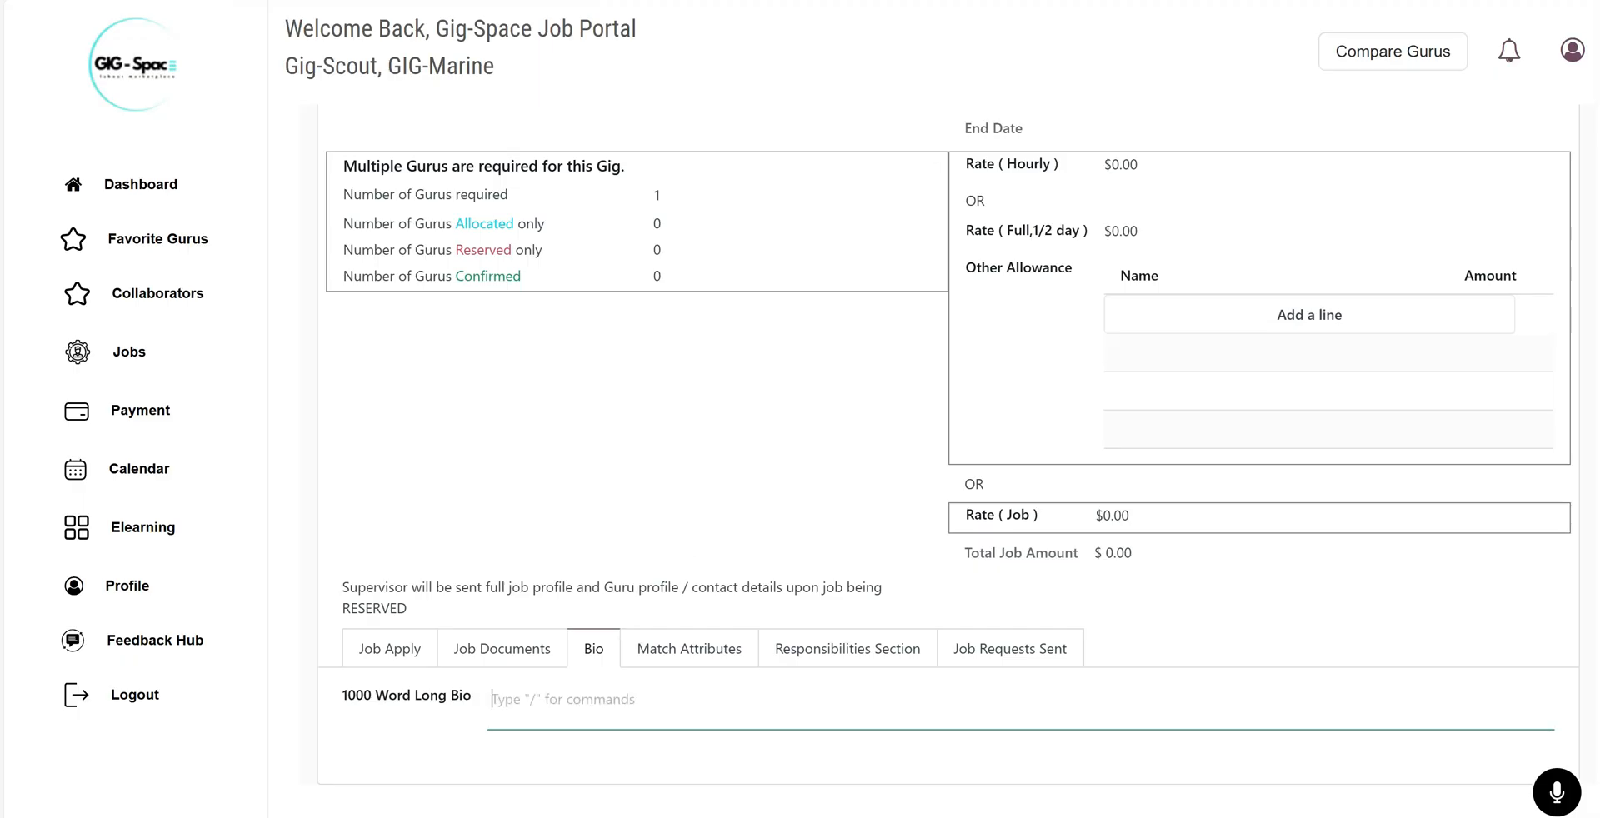
pyautogui.write('Who we are: At LIFESTYLE BOATING we are passionate about maintaining luxury vessels and delivering a superior service. Located on waterfront locations throughout Sydney, primarily in the picturesque regions of the Port Hacking and Georges River.')
pyautogui.scroll(-1, 990, 734)
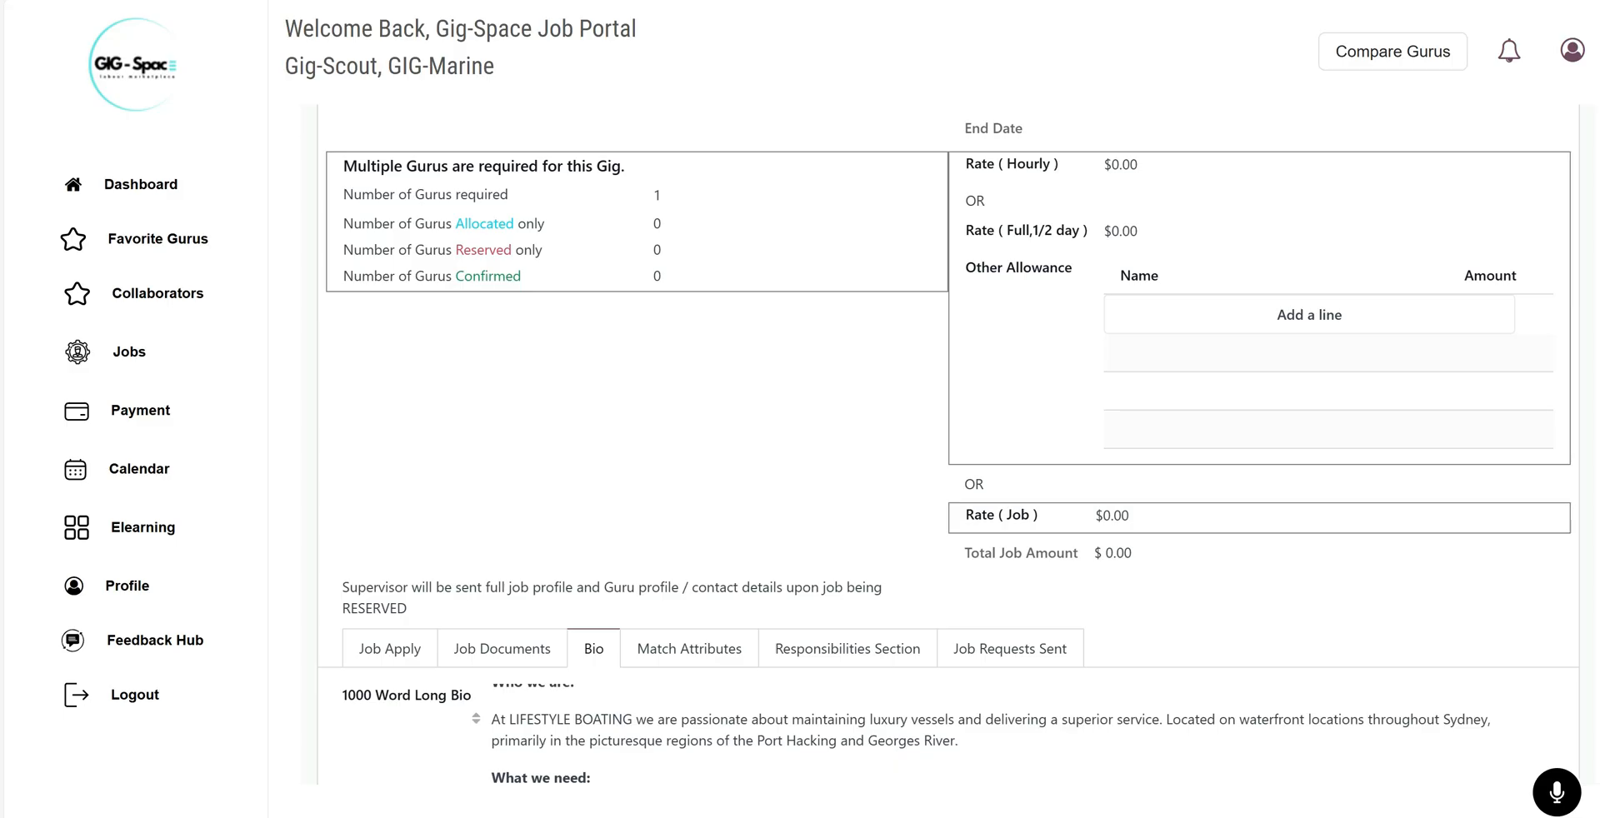
pyautogui.scroll(-6, 948, 450)
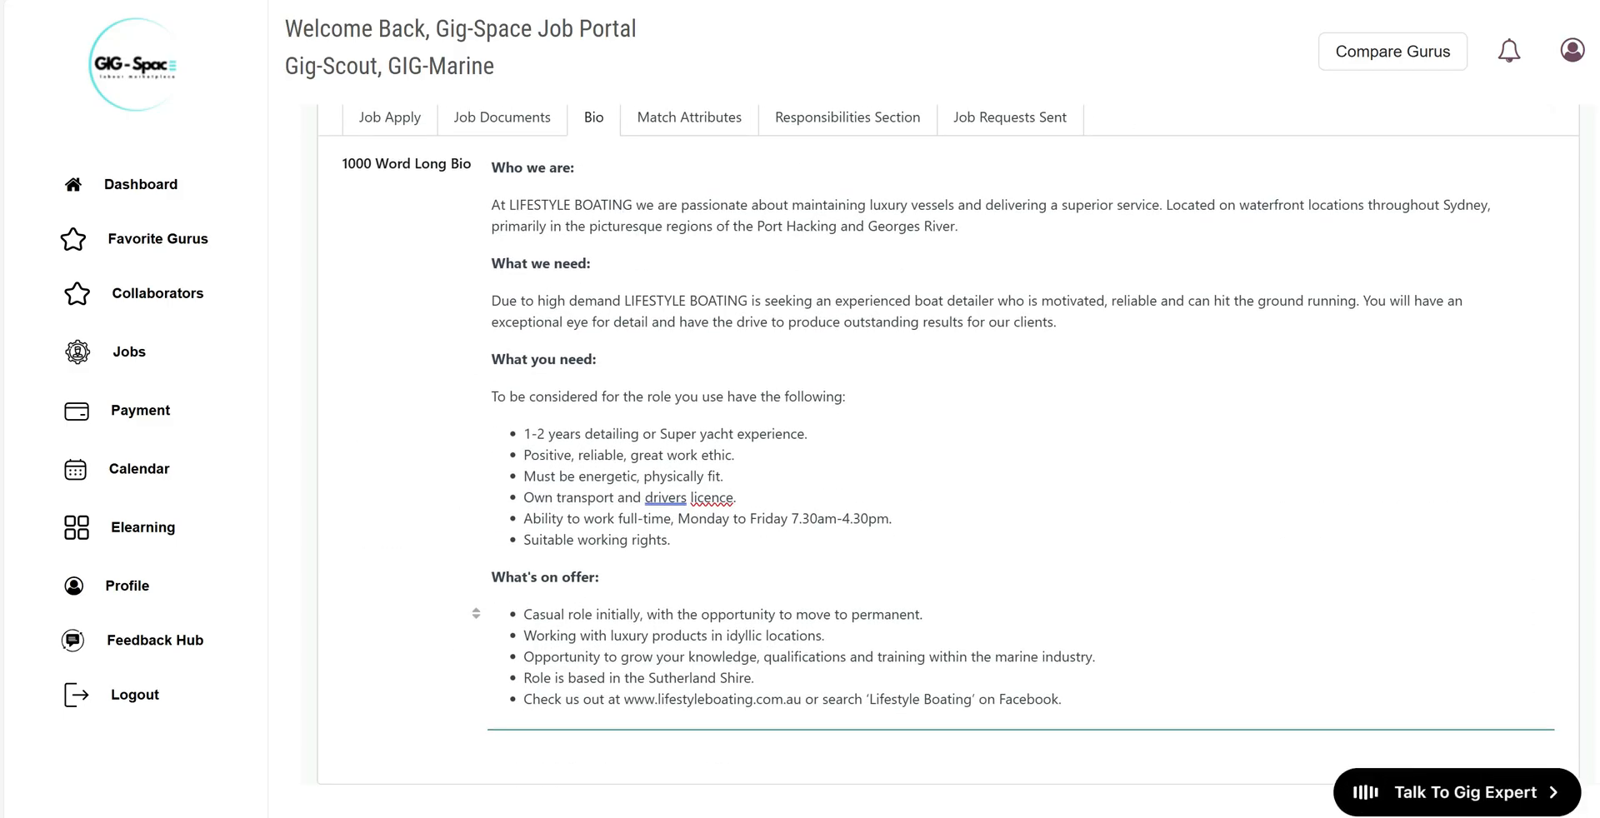
# Copy the bio sentence beginning "You will have an exceptional eye for detail" into the first line of the job's responsibilities
pyautogui.click(623, 205)
pyautogui.moveTo(1363, 300); pyautogui.dragTo(1056, 321)
pyautogui.hotkey('ctrl', 'c')
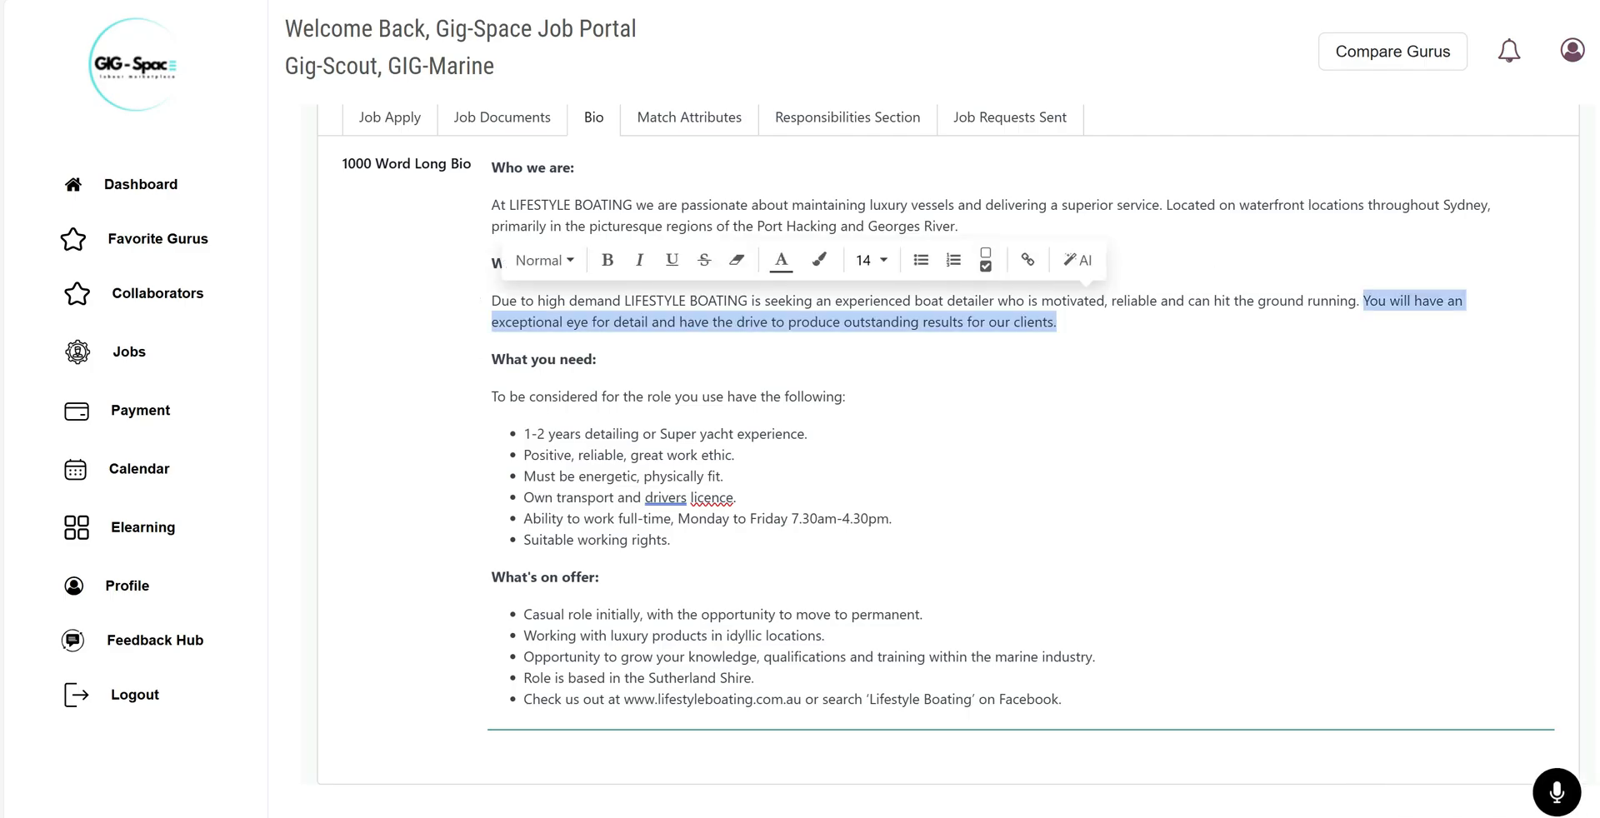
pyautogui.click(821, 119)
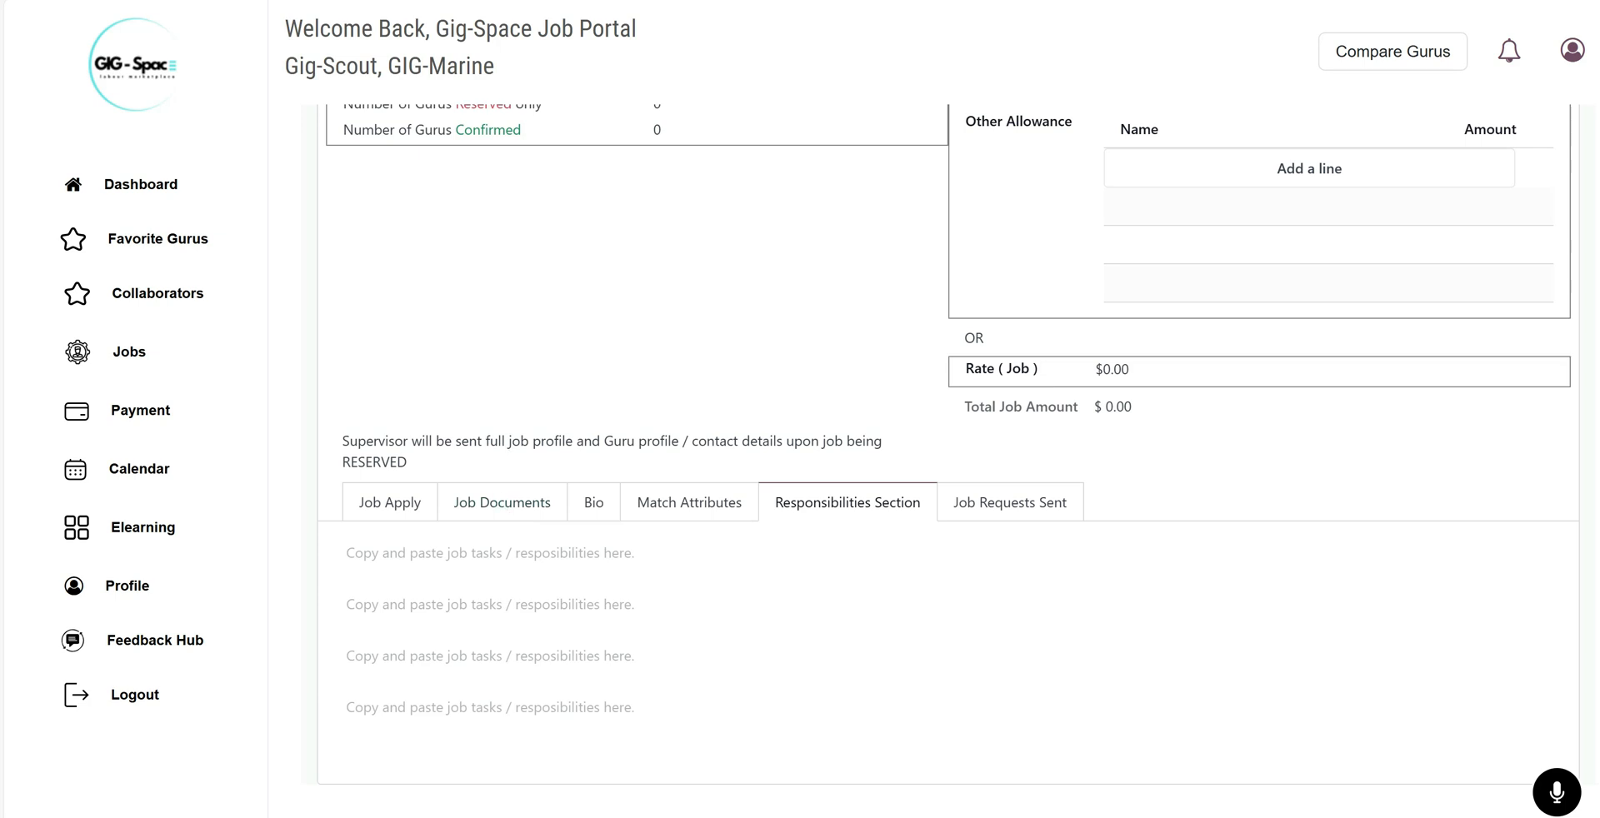
pyautogui.click(490, 553)
pyautogui.hotkey('ctrl', 'v')
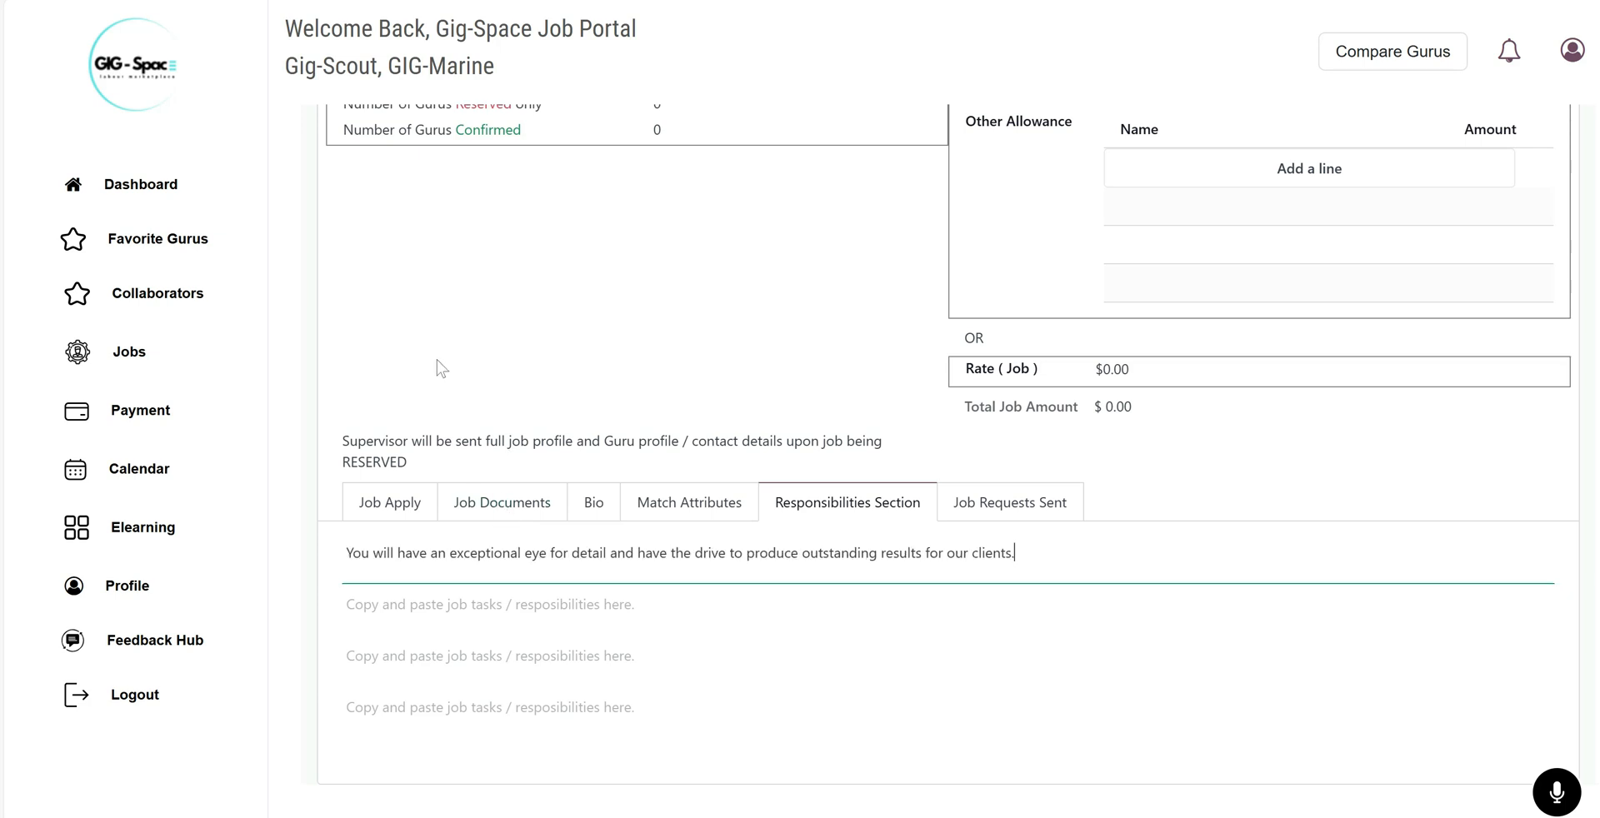
# Recheck the bio's requirements and set the required experience to 1 year in the job's match attributes
pyautogui.click(595, 505)
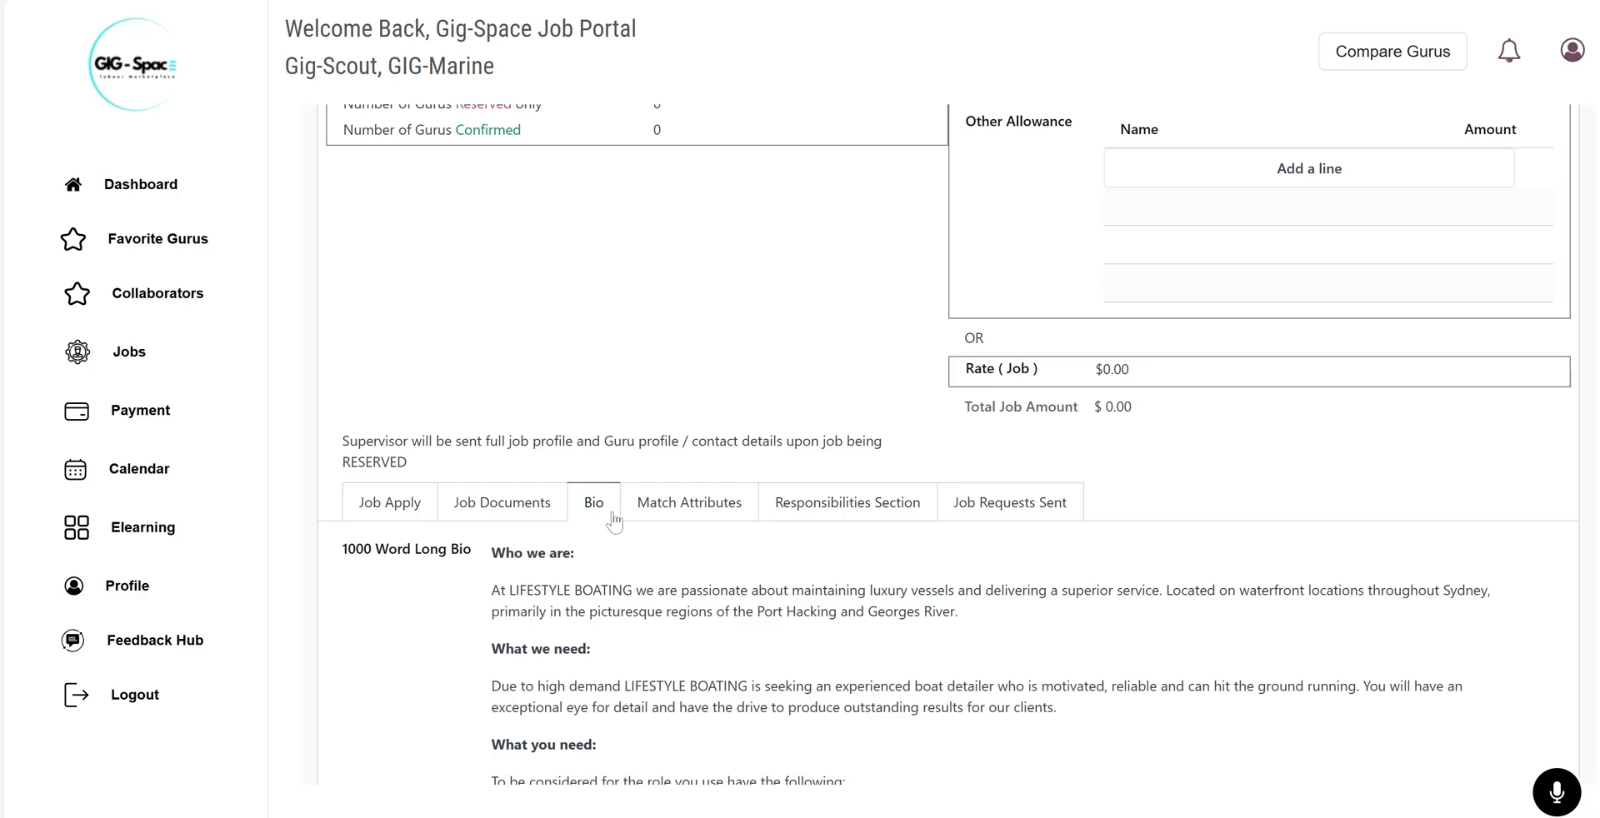
pyautogui.scroll(-5, 609, 517)
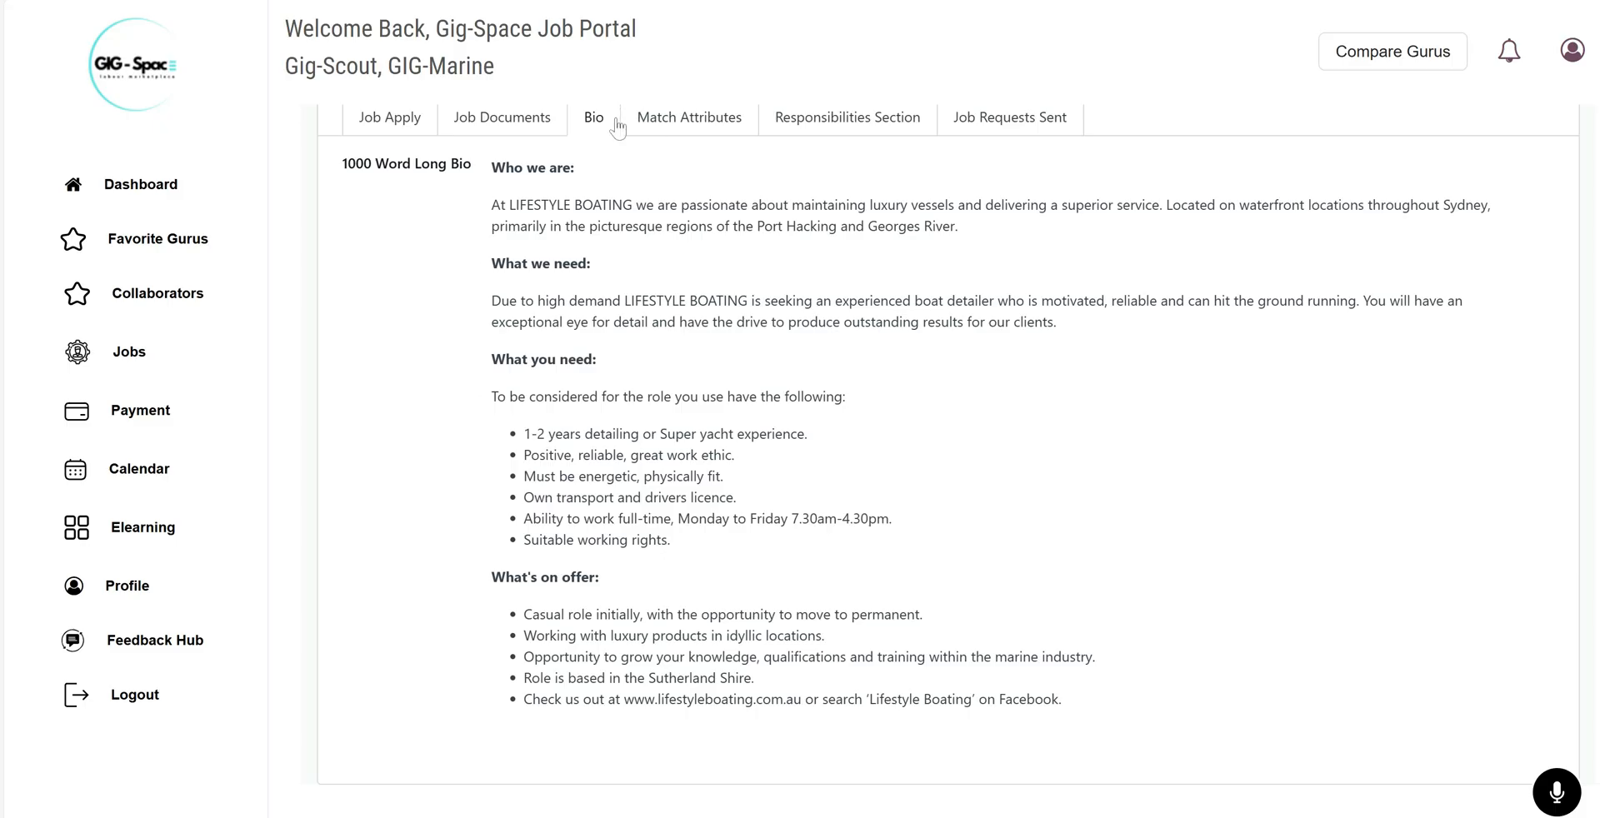
pyautogui.click(660, 125)
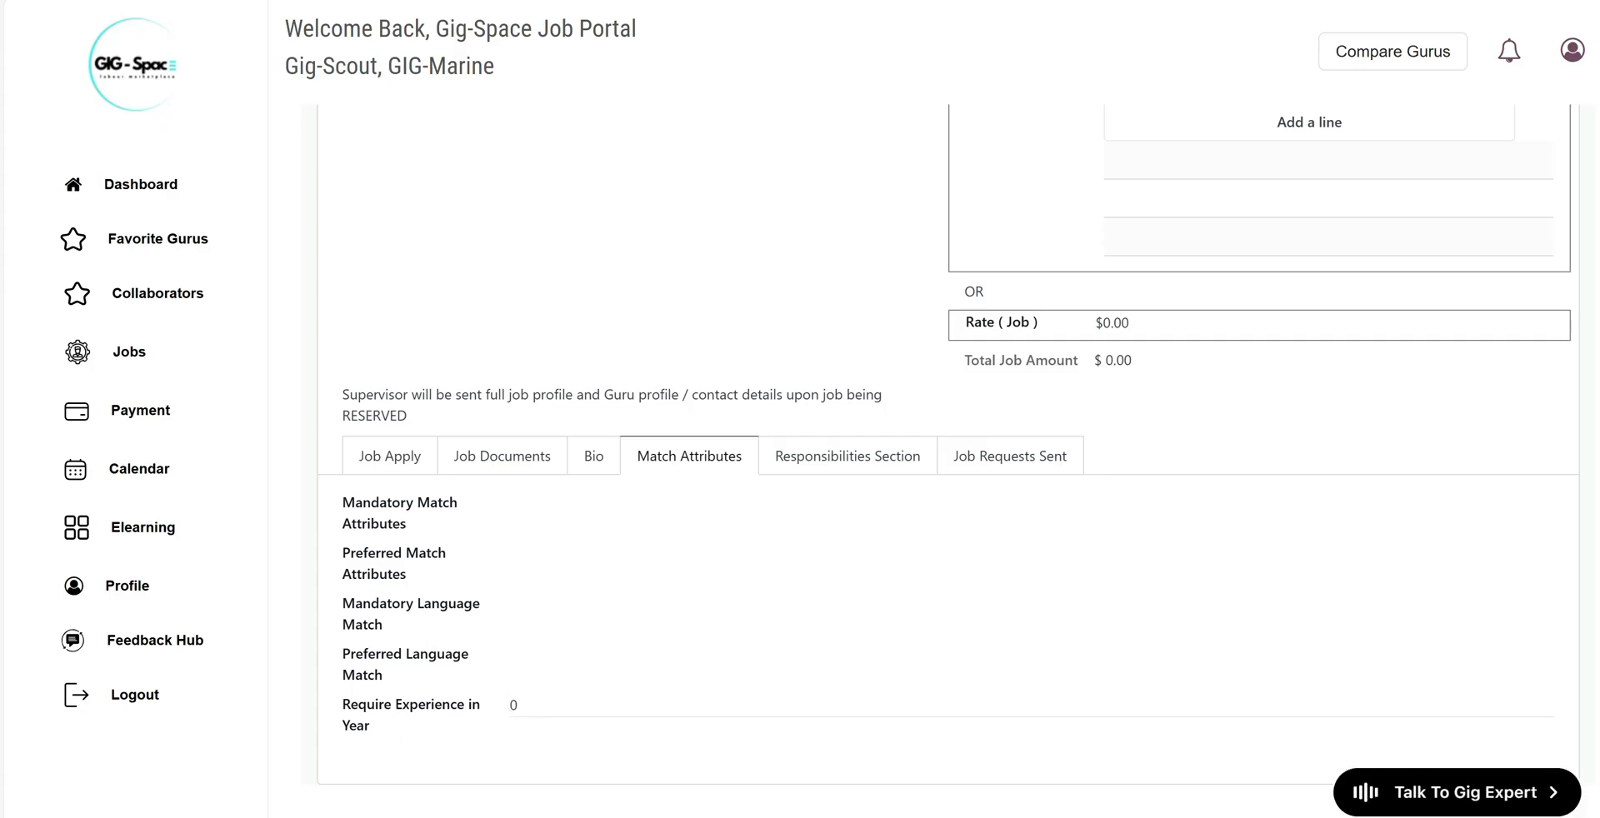
pyautogui.doubleClick(514, 705)
pyautogui.write('1')
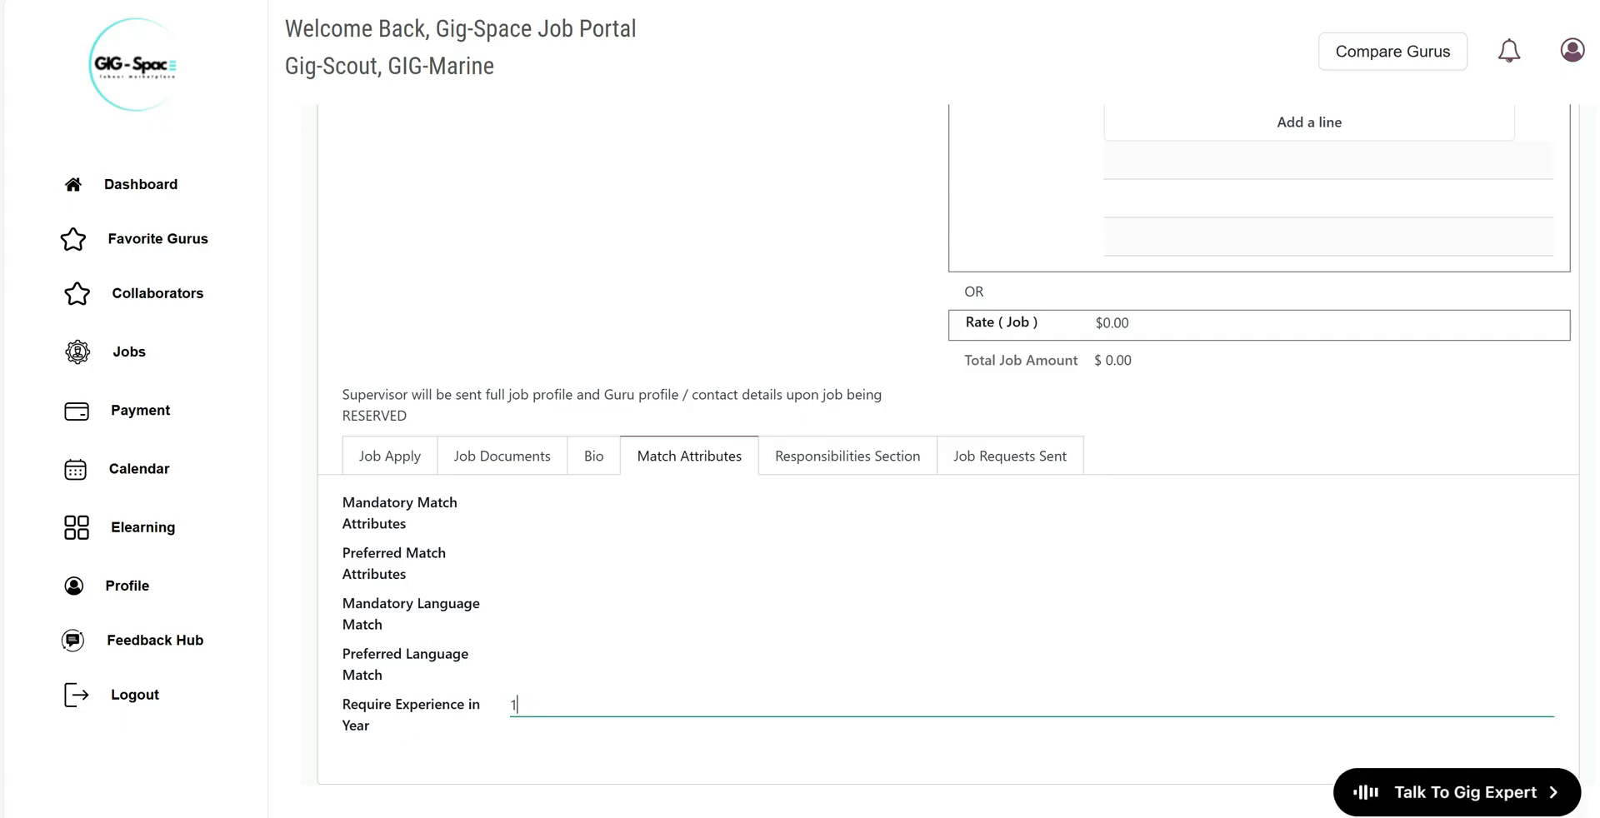
# Set English (US) as the mandatory language match in the job's match attributes
pyautogui.click(541, 597)
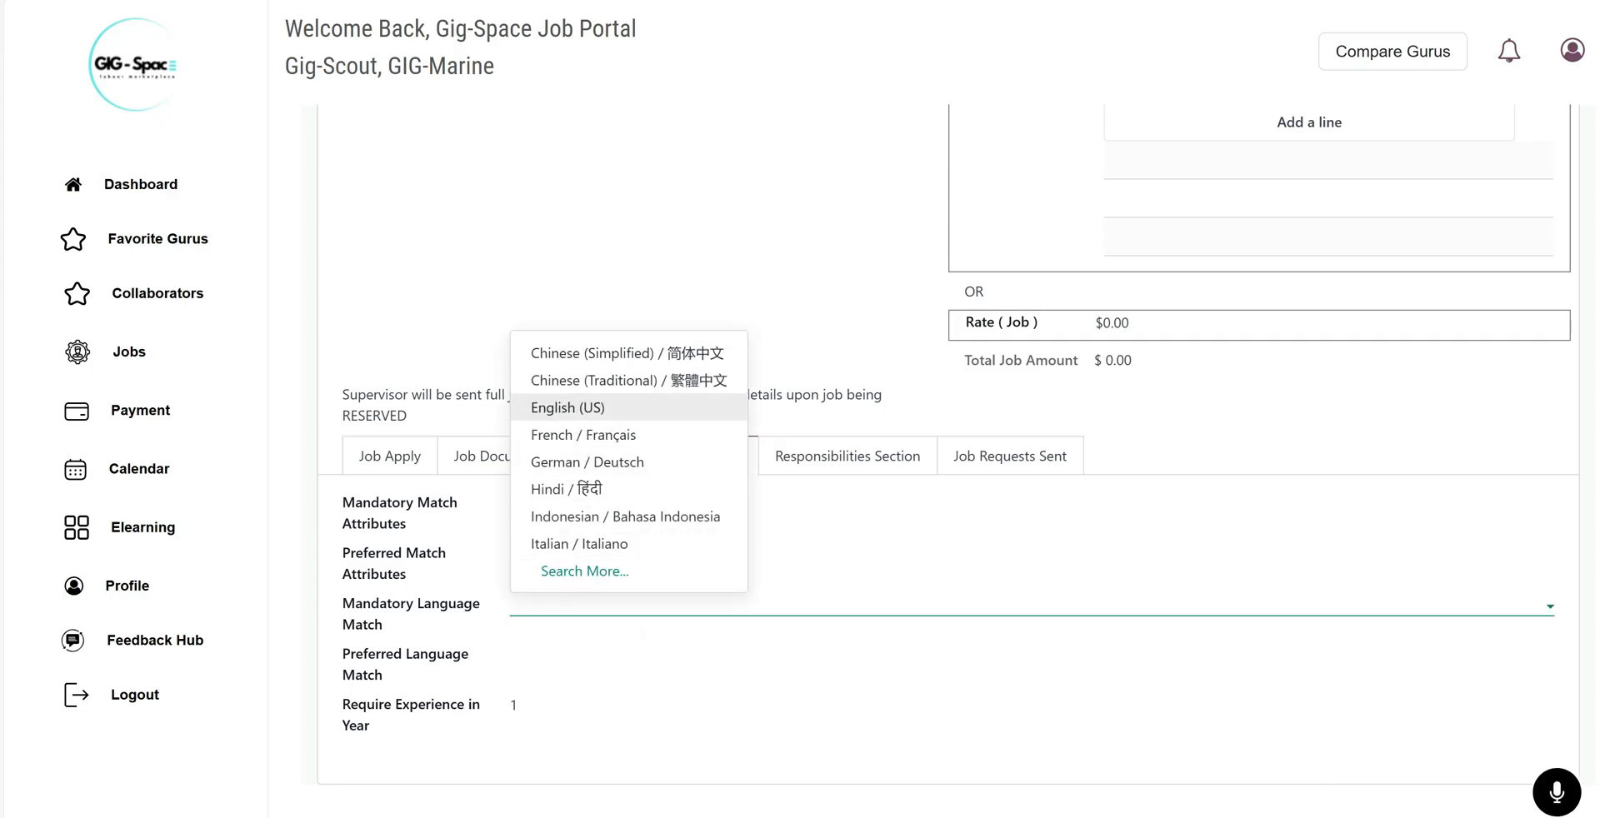
pyautogui.click(570, 408)
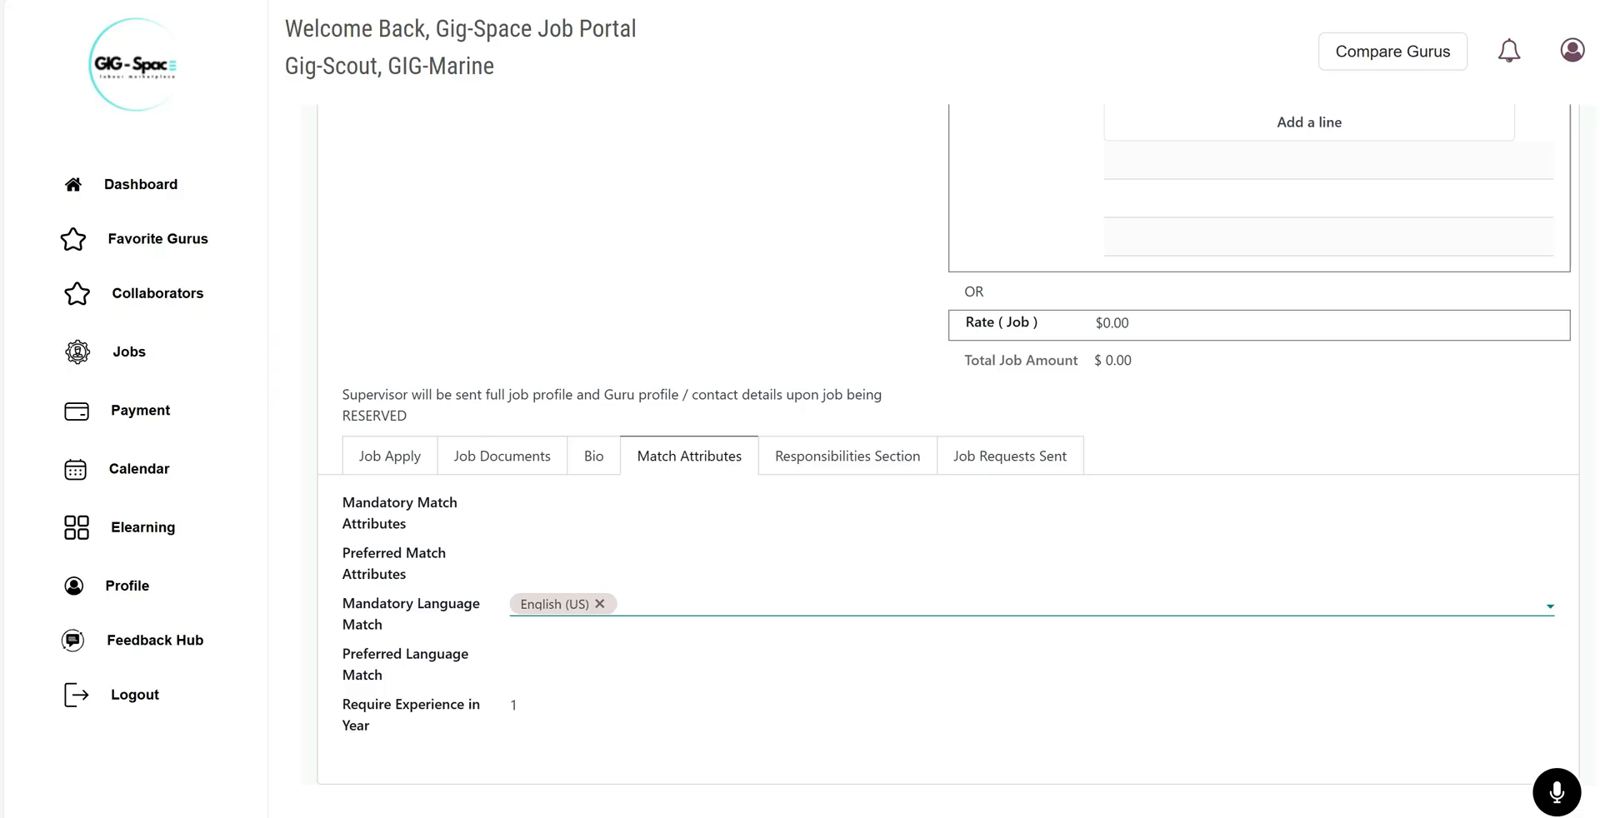
pyautogui.click(633, 604)
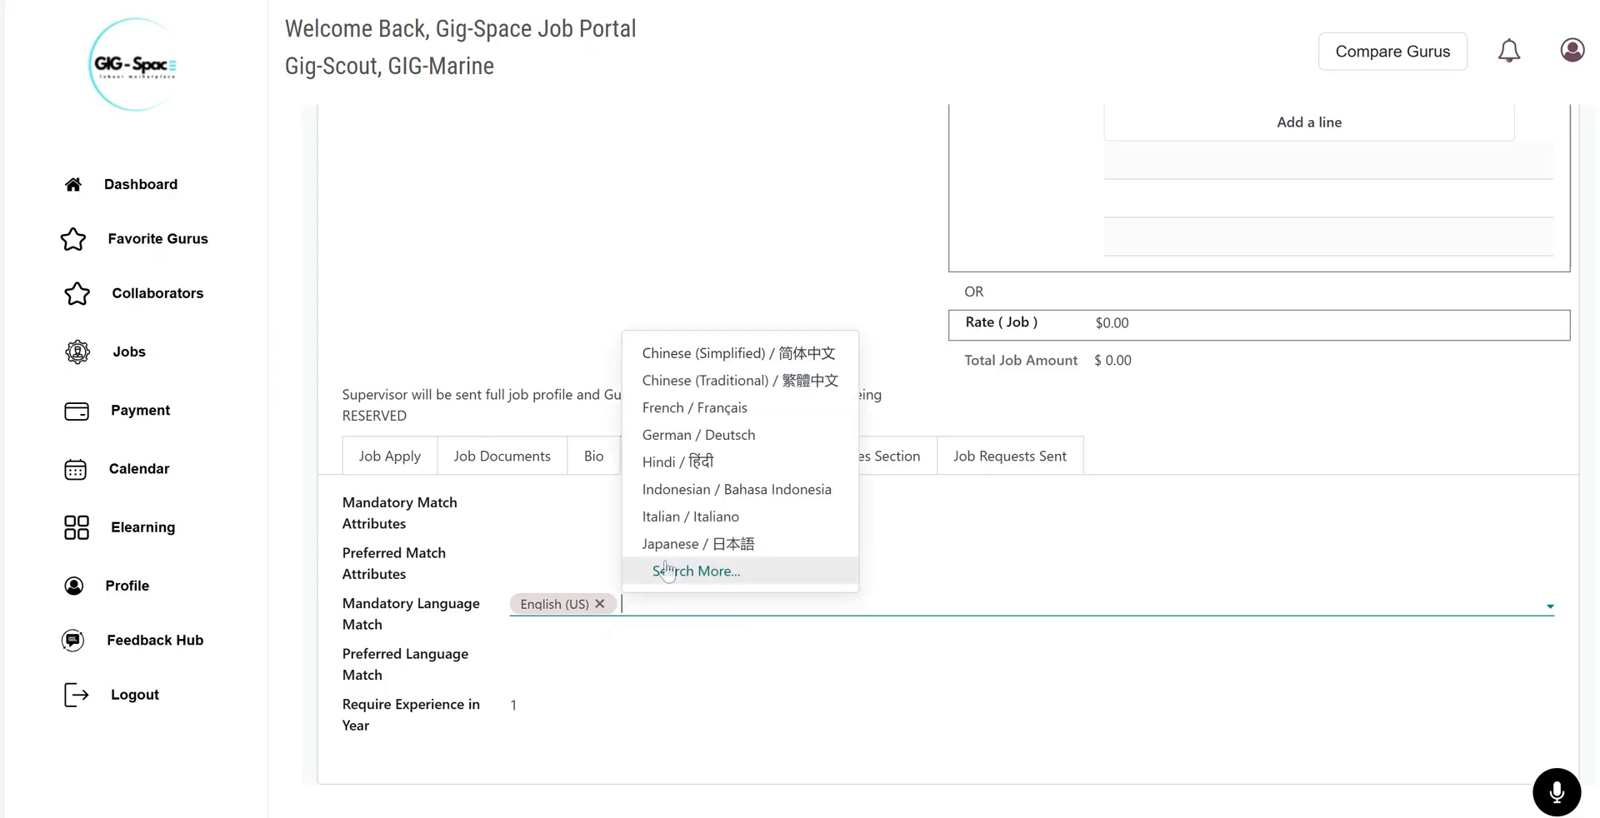
pyautogui.click(554, 647)
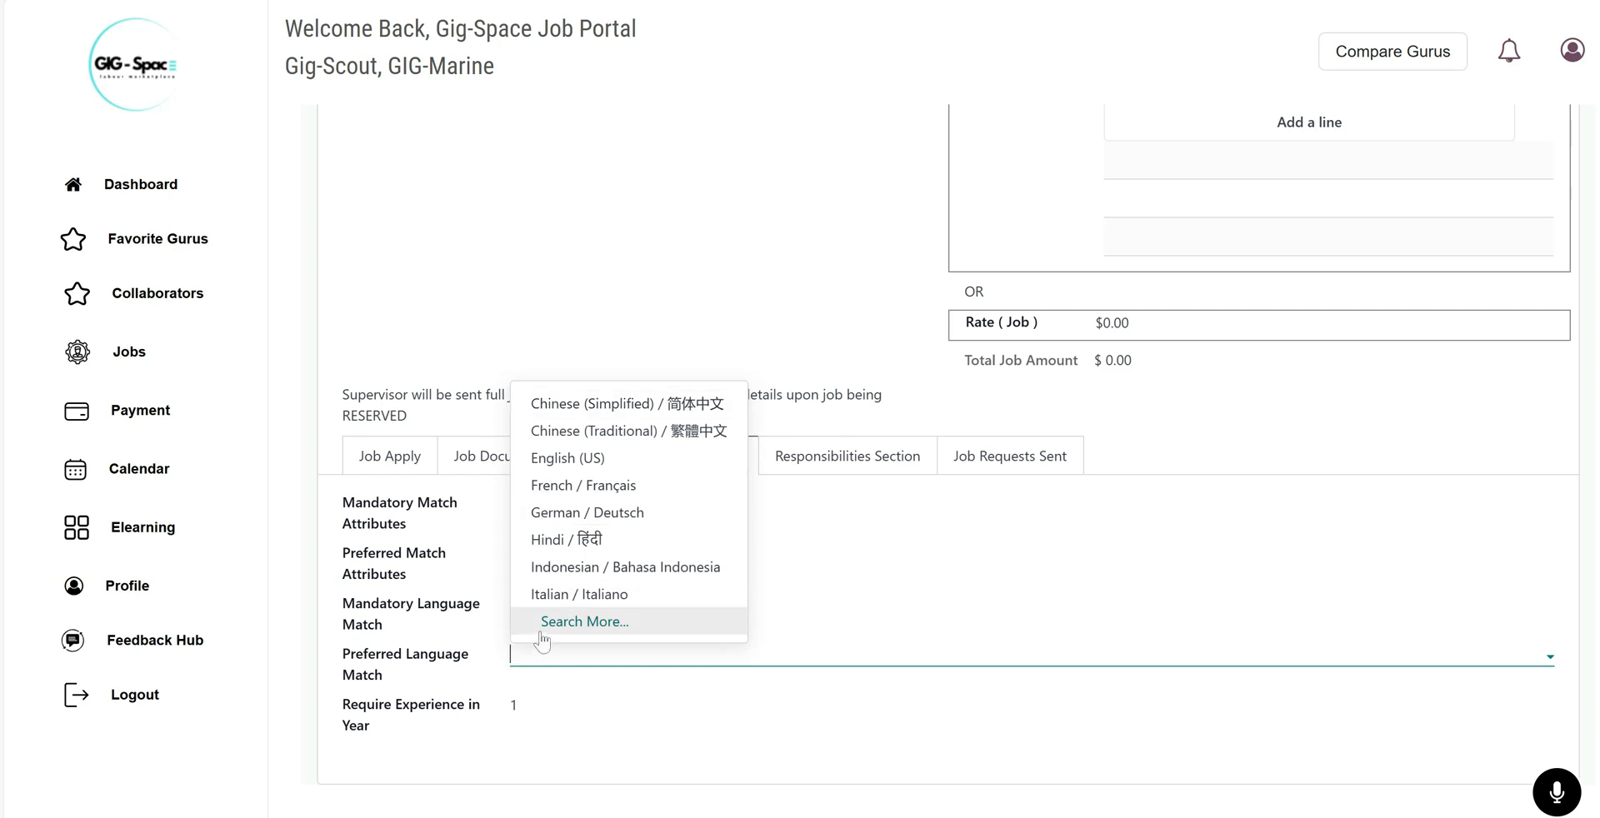
pyautogui.click(550, 486)
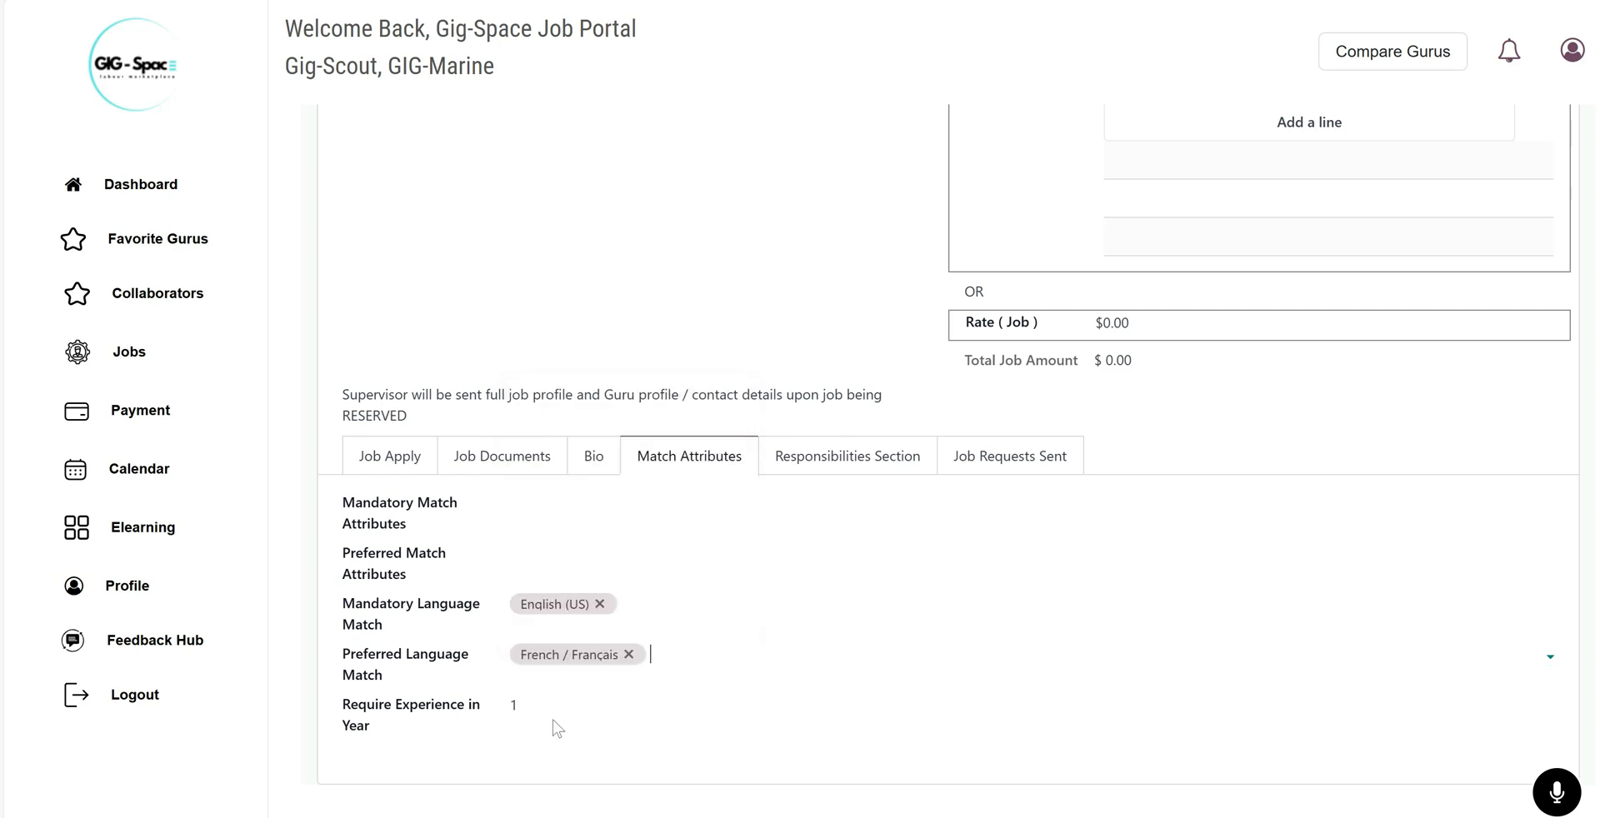
pyautogui.click(629, 655)
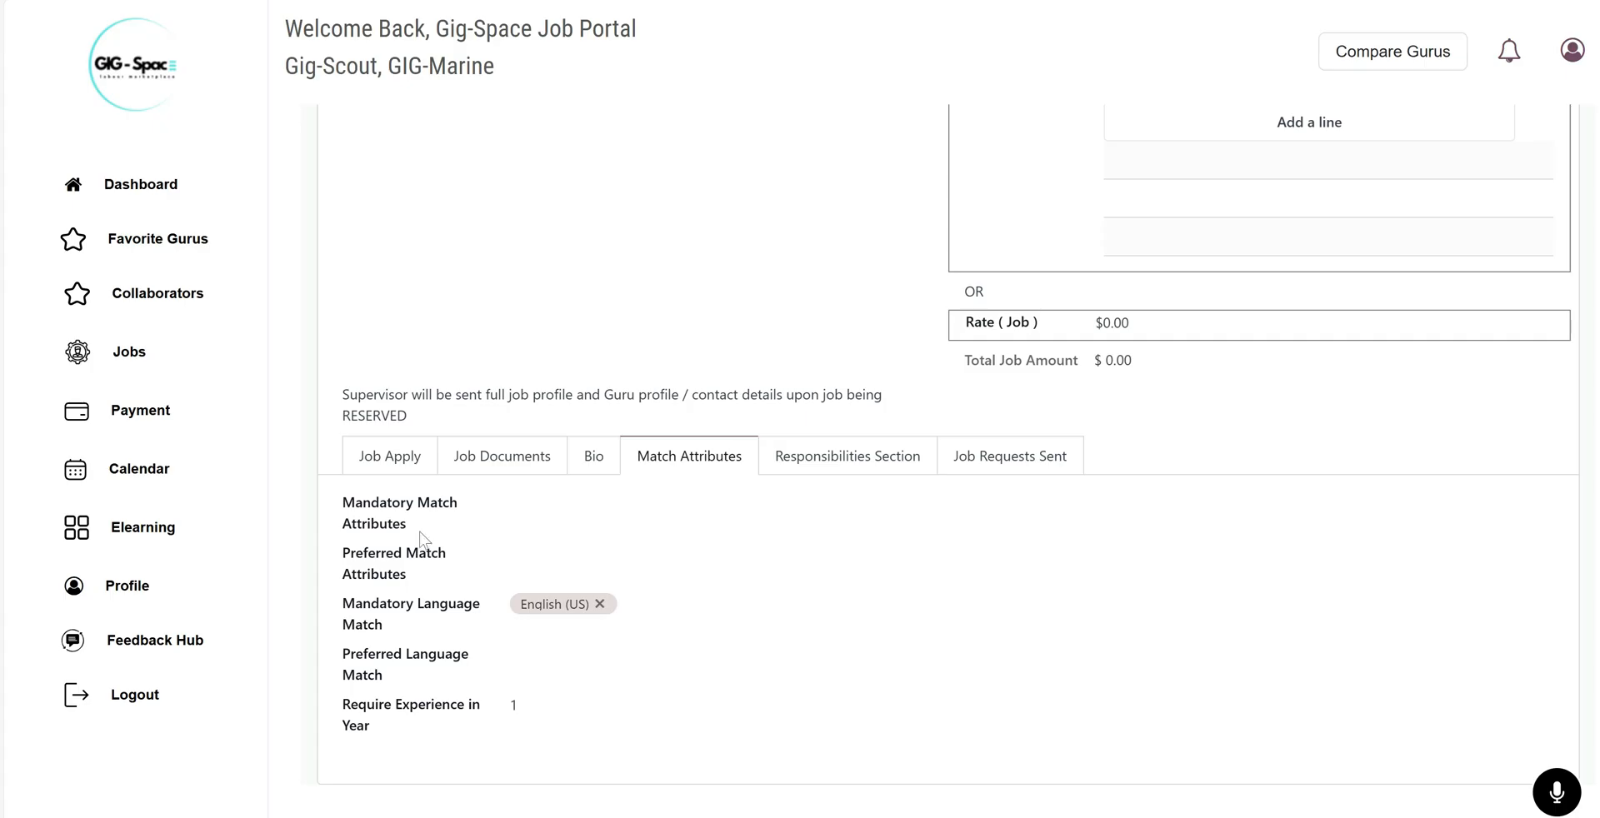
# Review the bio's licence and working-rights requirements and add Australian Drivers Licence as a mandatory match attribute
pyautogui.click(597, 458)
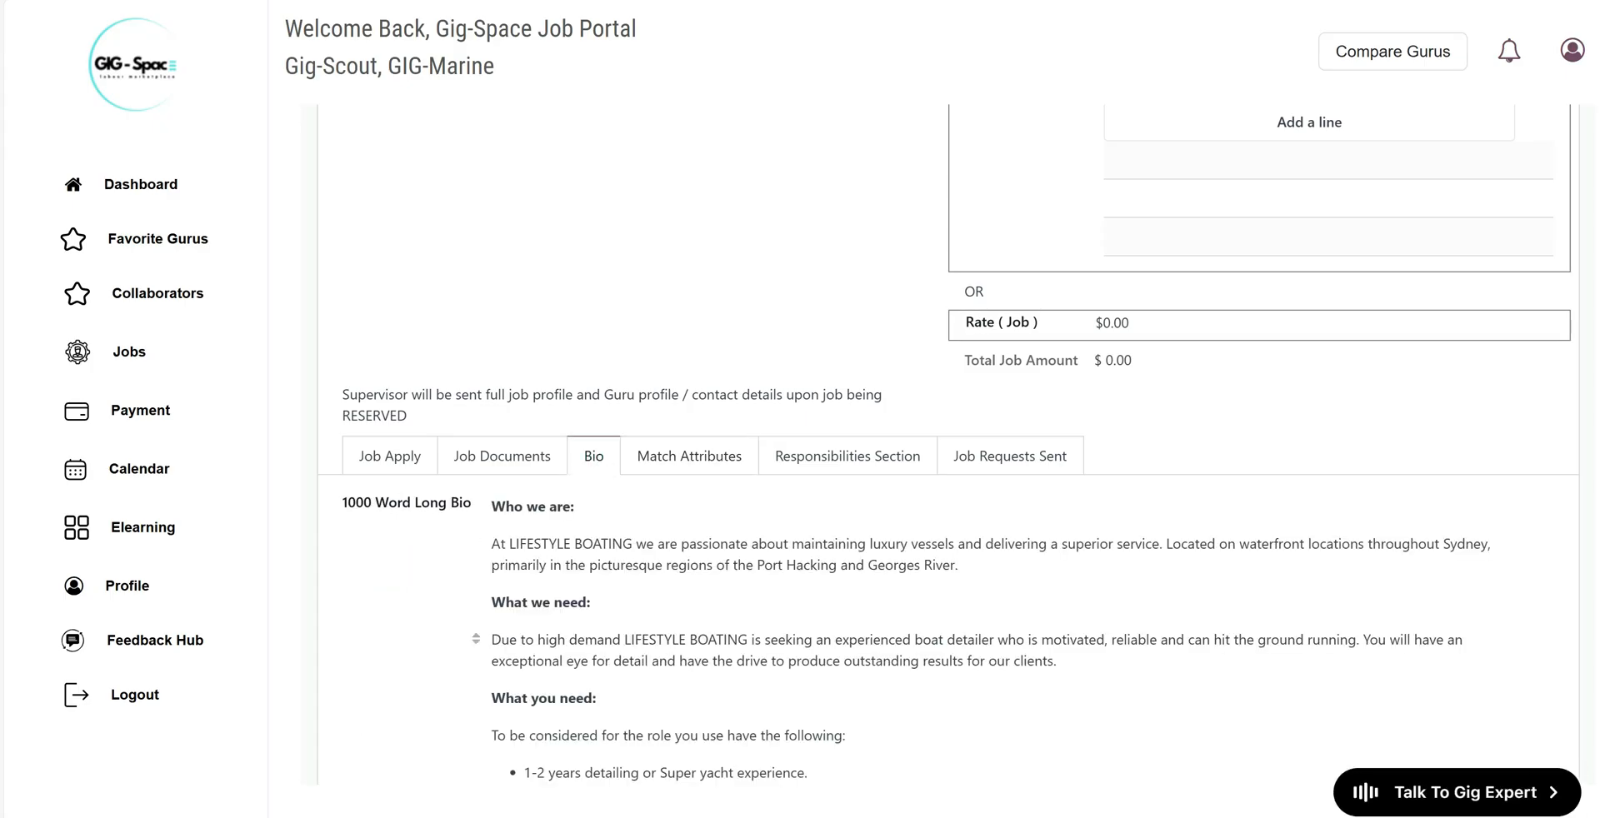
pyautogui.scroll(-4, 476, 613)
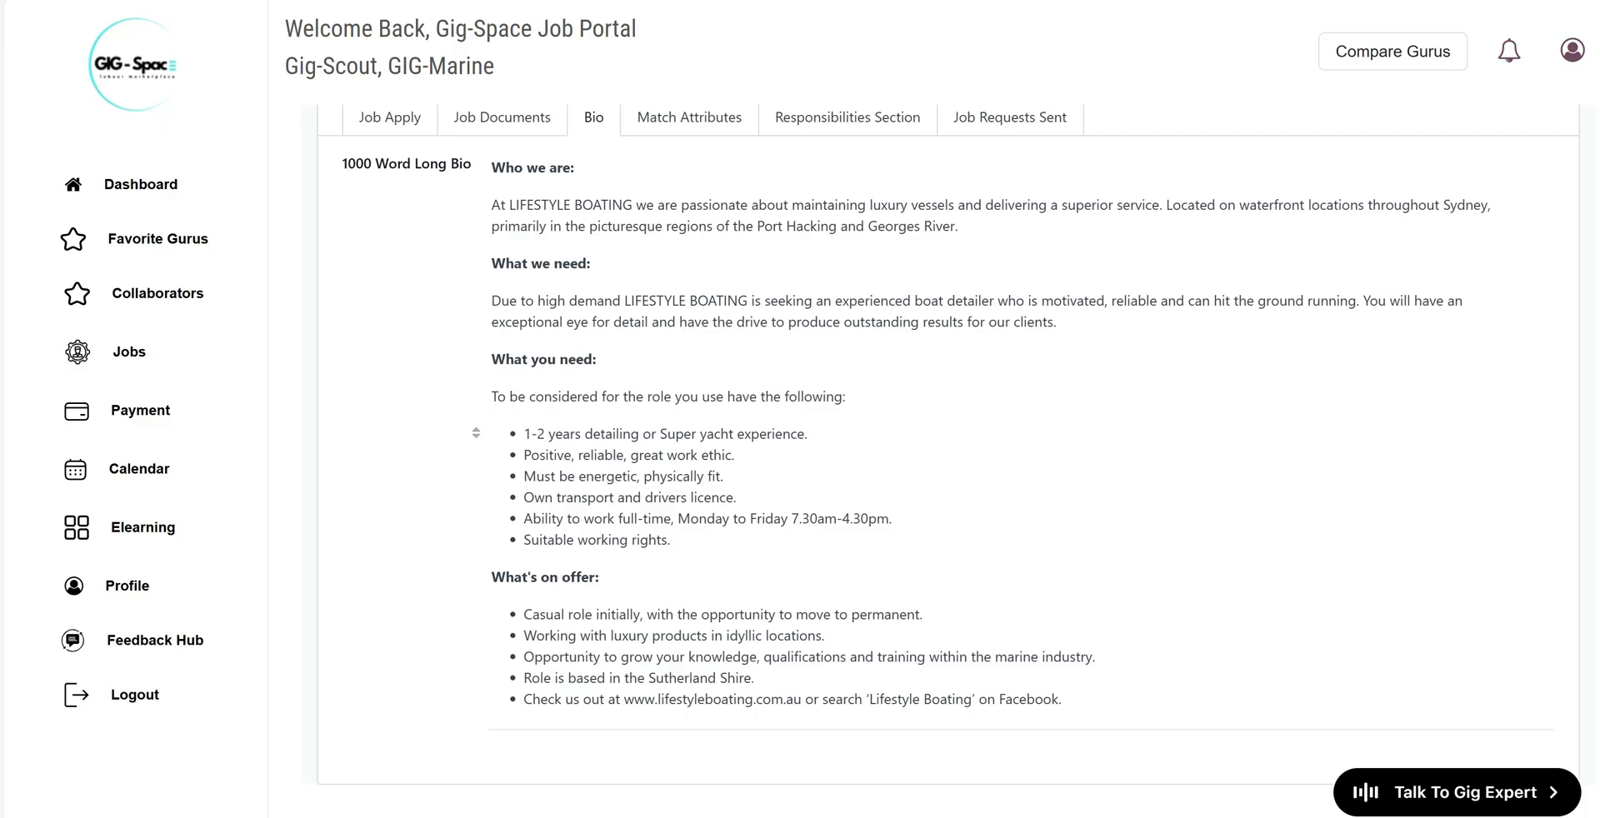
pyautogui.moveTo(645, 498); pyautogui.dragTo(735, 499)
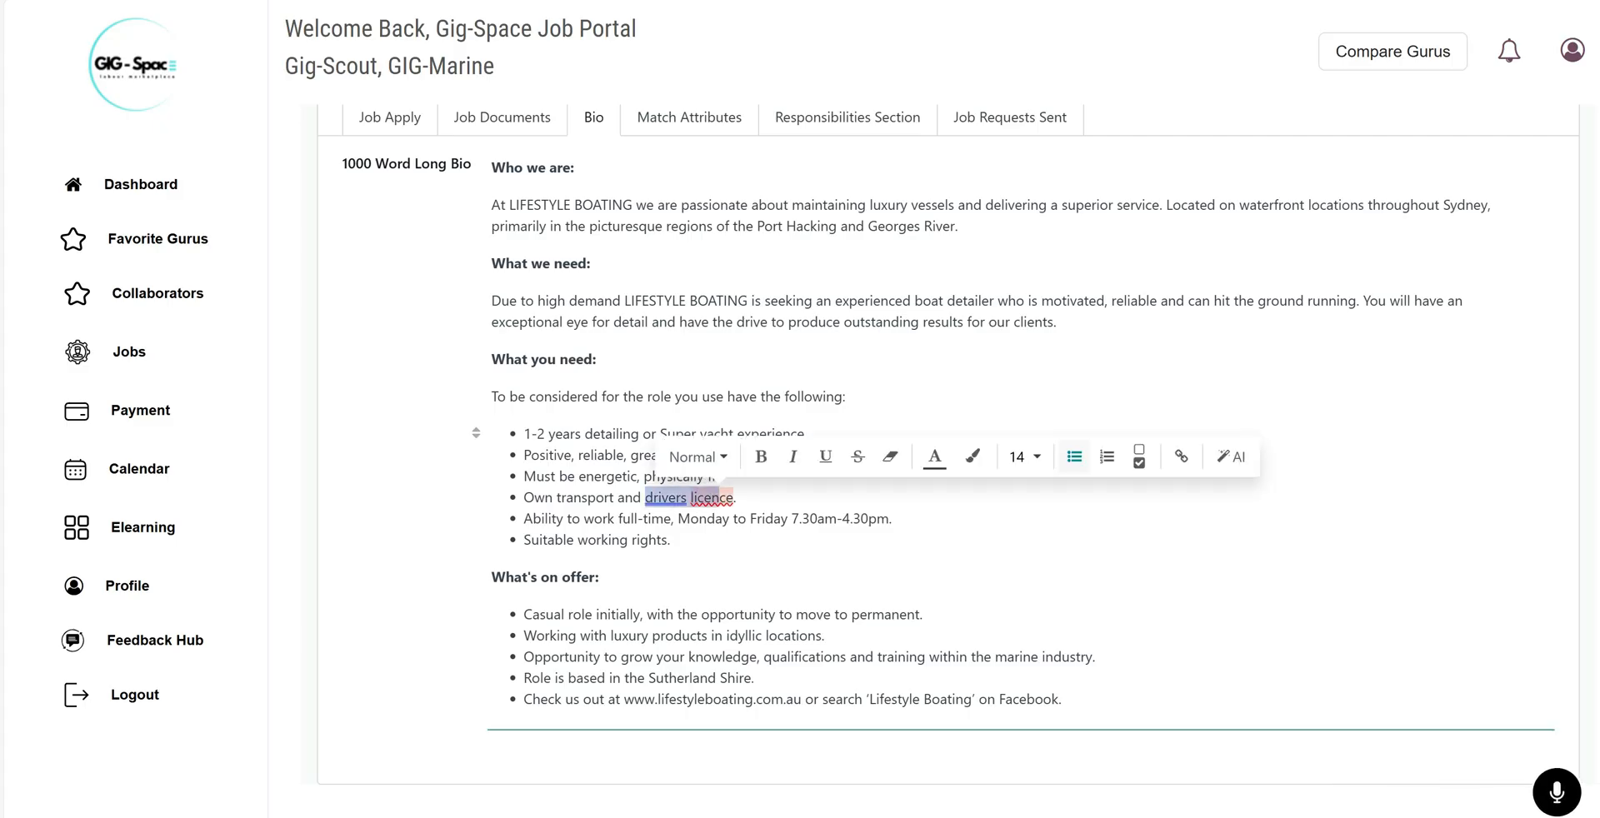
pyautogui.click(602, 578)
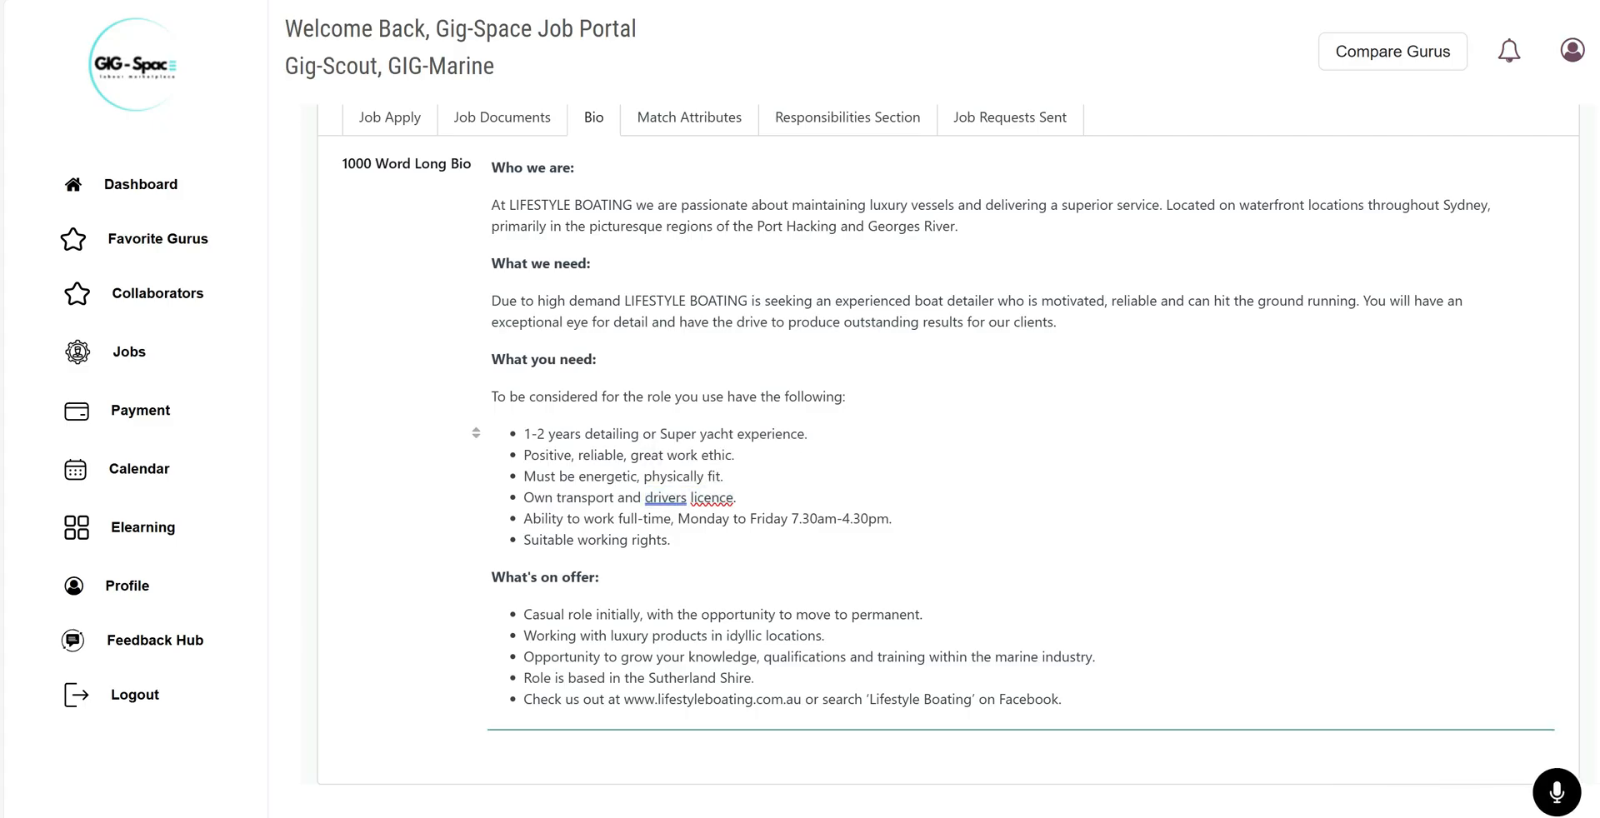
pyautogui.moveTo(523, 540); pyautogui.dragTo(670, 539)
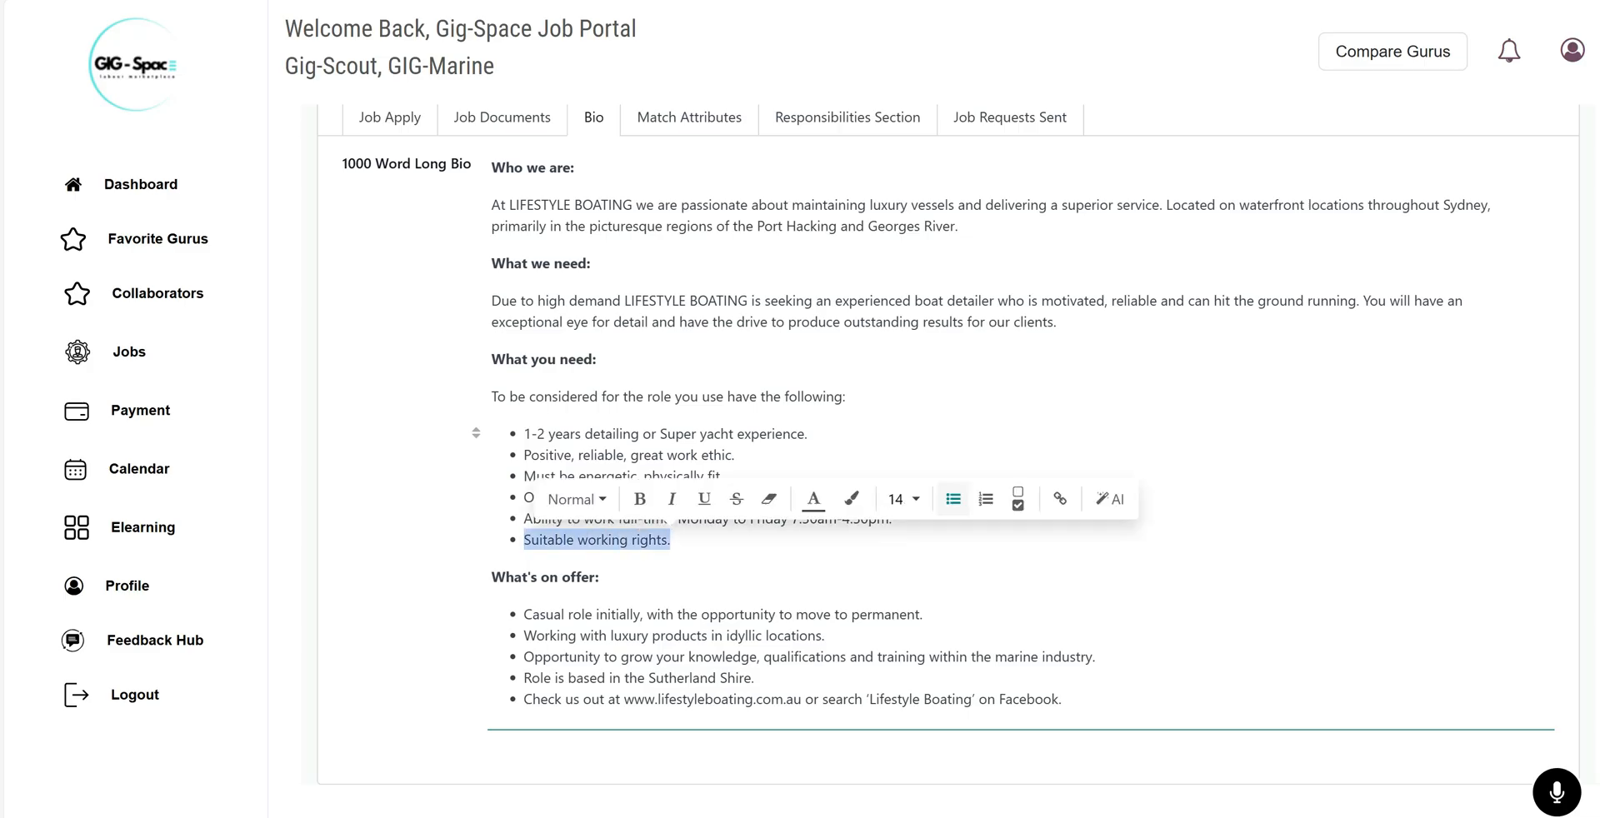
pyautogui.click(602, 577)
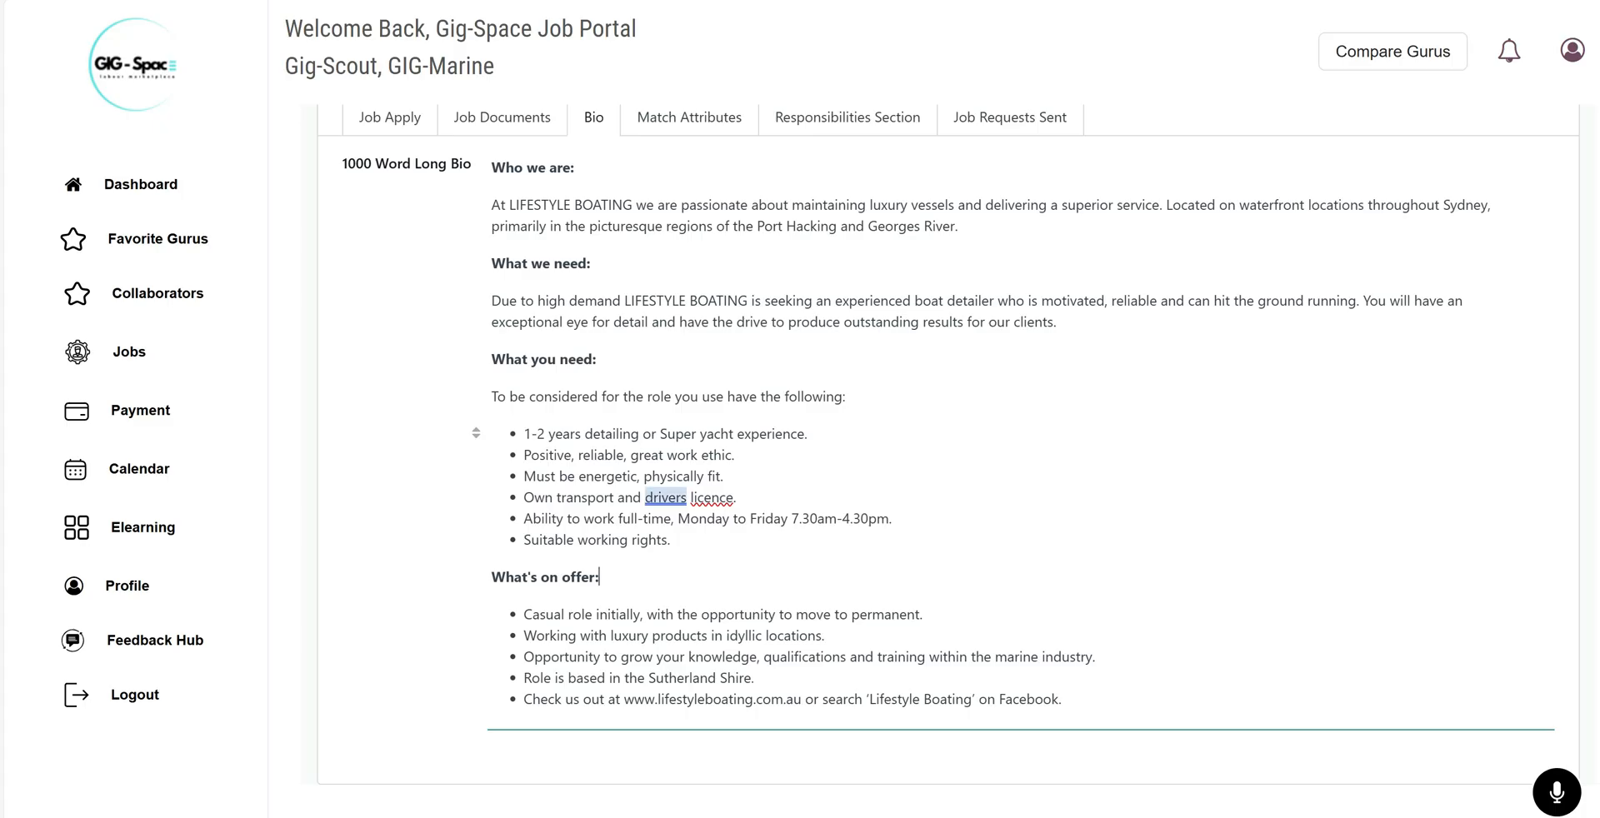
pyautogui.click(699, 119)
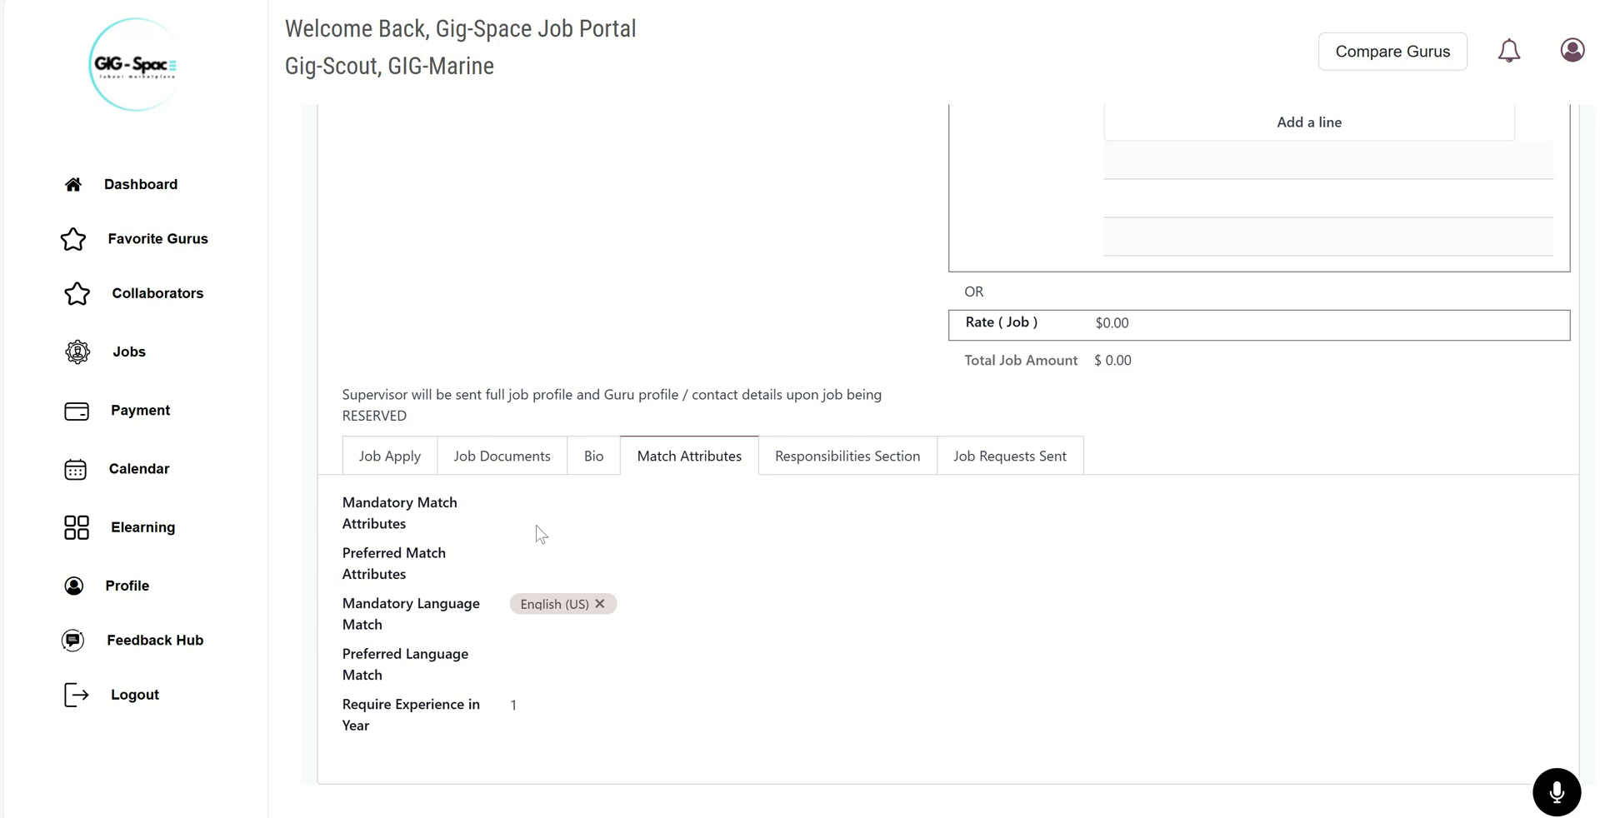
pyautogui.click(533, 504)
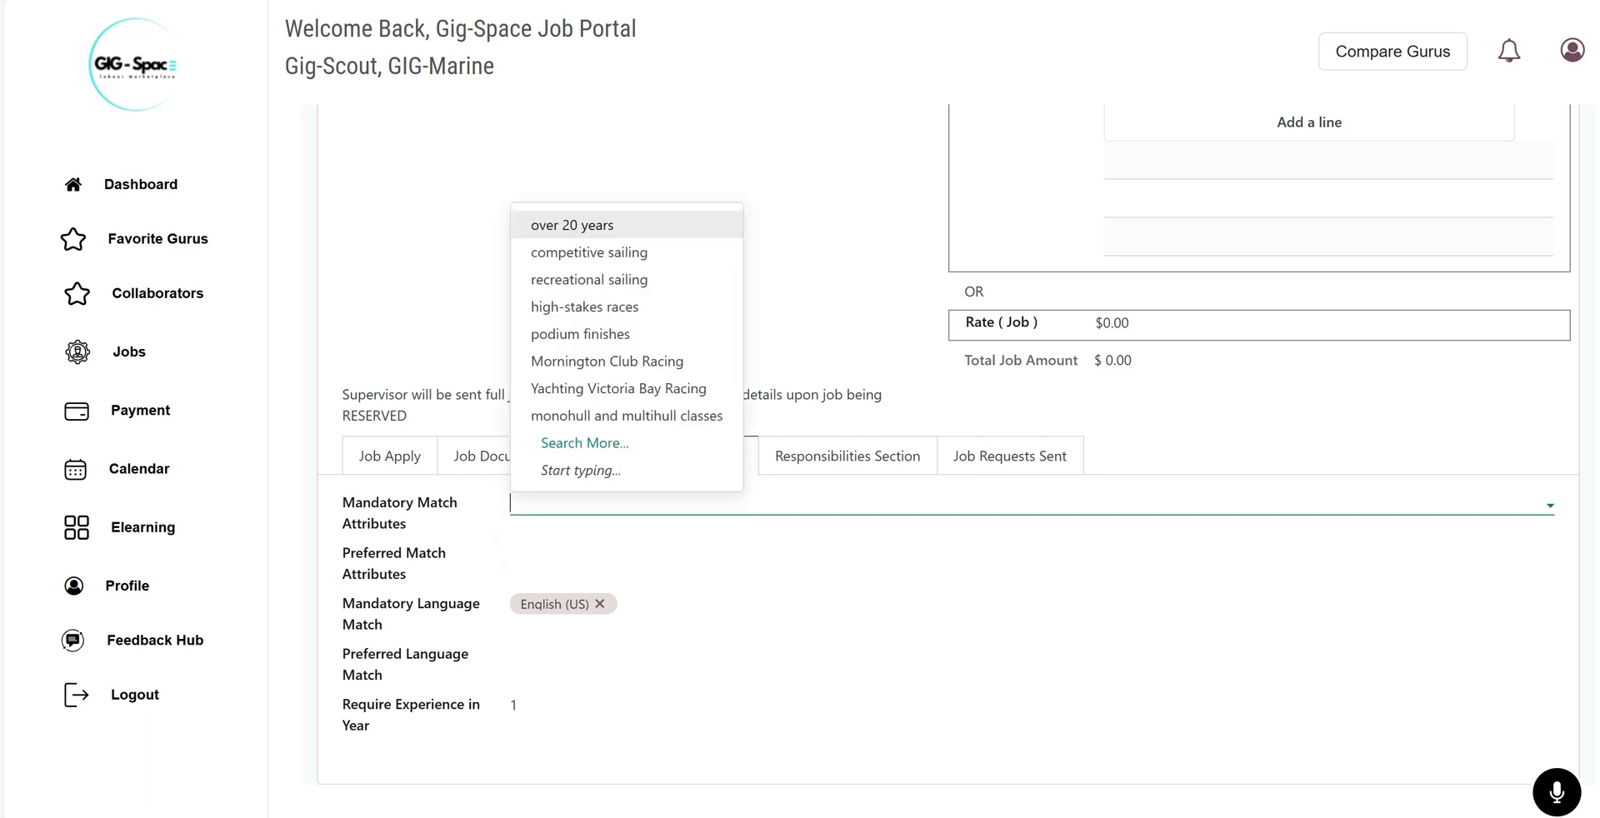
pyautogui.write('austr')
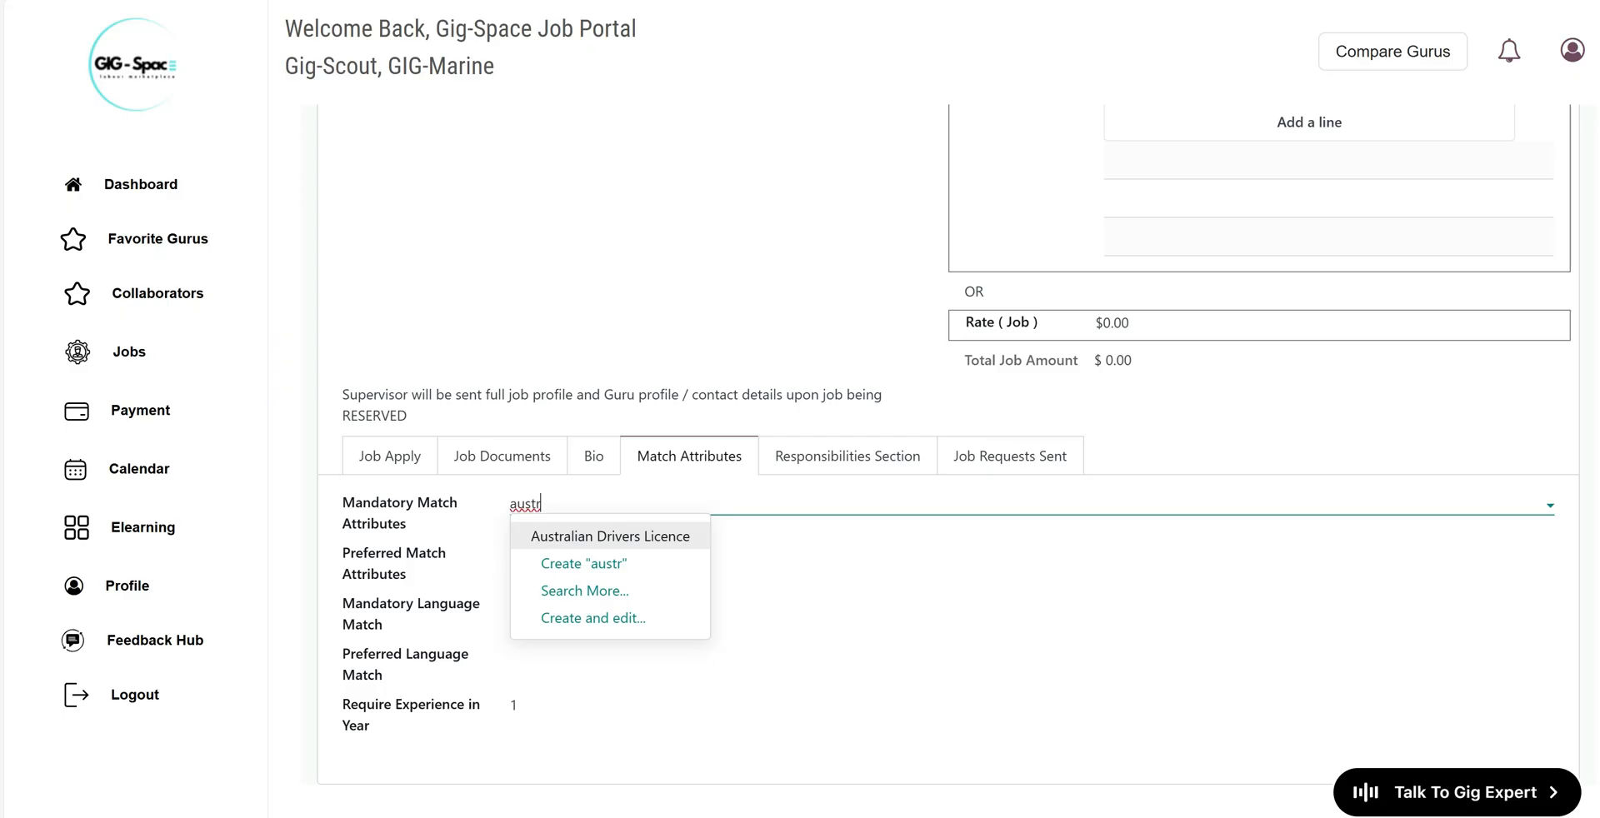
pyautogui.click(579, 540)
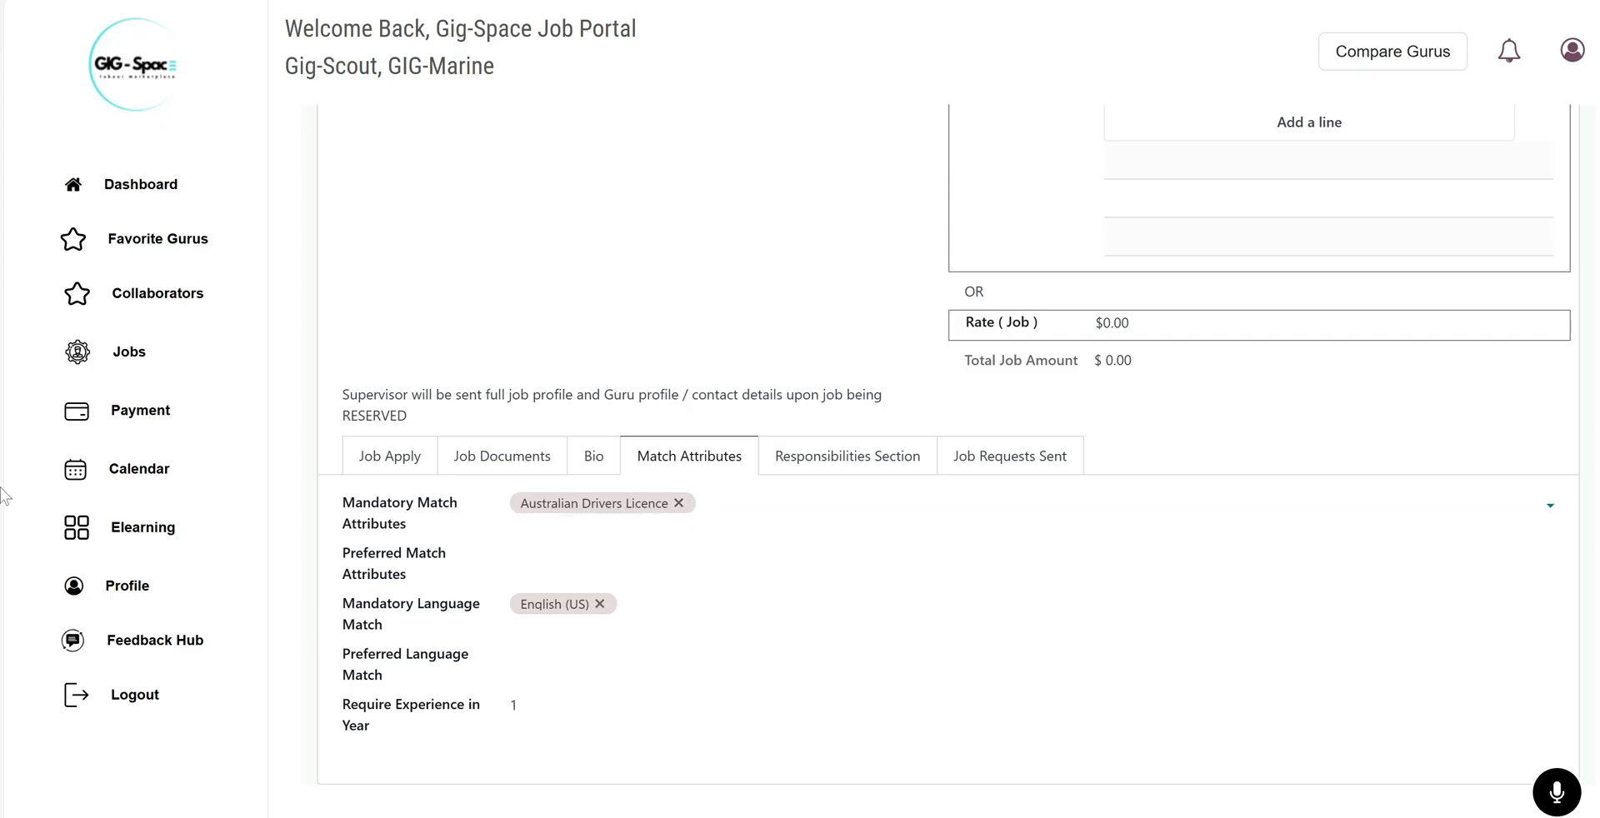
pyautogui.write('rtificate in detailing')
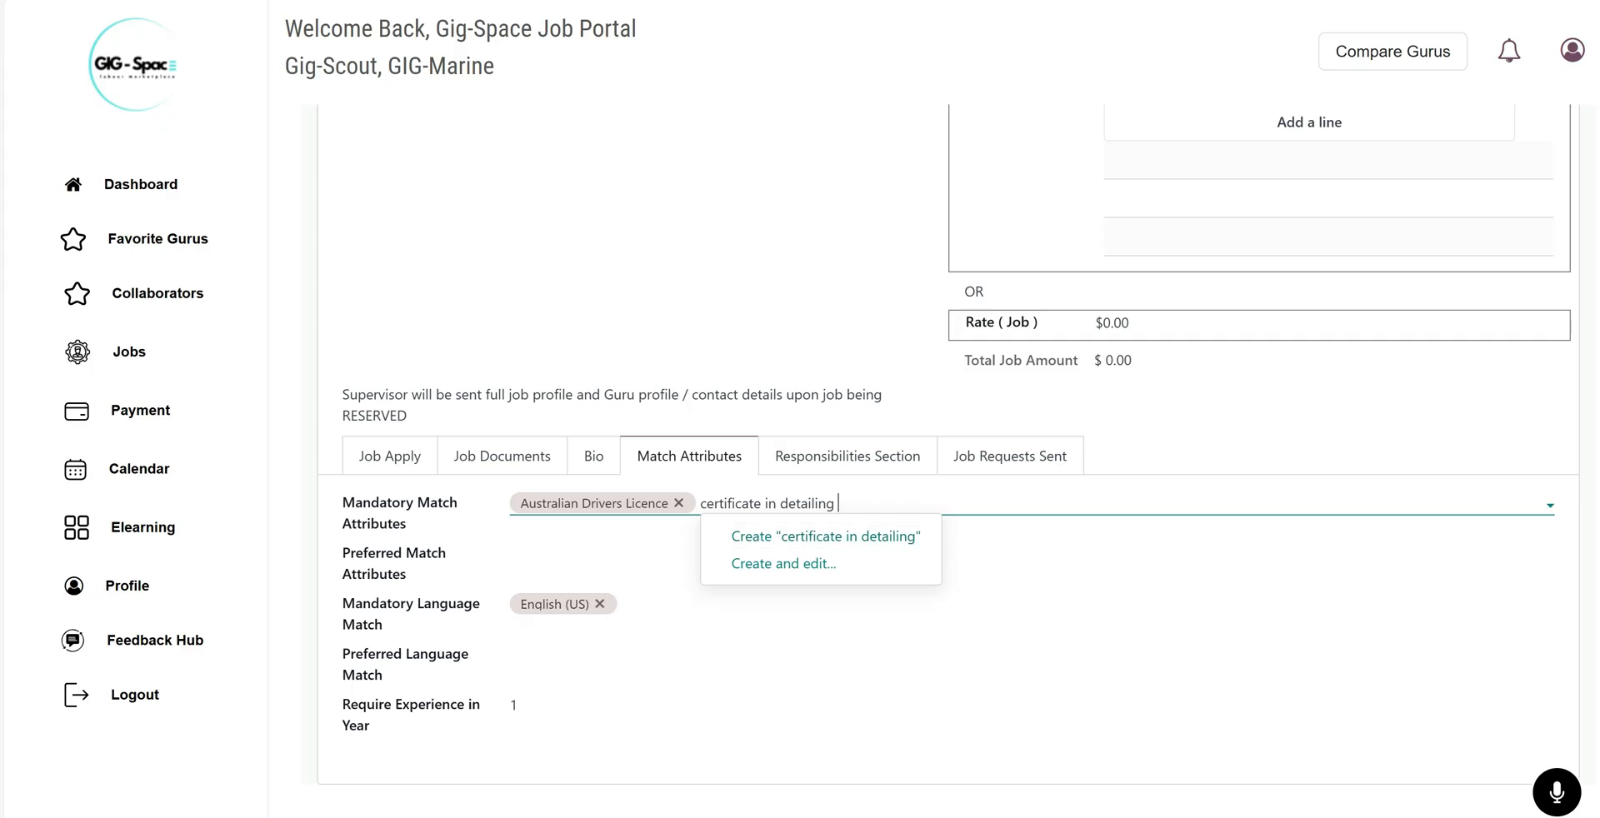
pyautogui.hotkey('shift', 'Left')
pyautogui.hotkey('shift', 'Left')
pyautogui.hotkey('shift', 'Left')
pyautogui.hotkey('shift', 'Left')
pyautogui.hotkey('shift', 'Left')
pyautogui.hotkey('shift', 'Left')
pyautogui.hotkey('shift', 'Left')
pyautogui.hotkey('shift', 'Left')
pyautogui.hotkey('shift', 'Left')
pyautogui.hotkey('shift', 'Left')
pyautogui.hotkey('shift', 'Left')
pyautogui.hotkey('shift', 'Left')
pyautogui.hotkey('shift', 'Left')
pyautogui.hotkey('shift', 'Left')
pyautogui.hotkey('shift', 'Left')
pyautogui.hotkey('shift', 'Left')
pyautogui.hotkey('shift', 'Left')
pyautogui.hotkey('shift', 'Left')
pyautogui.hotkey('shift', 'Left')
pyautogui.hotkey('shift', 'Left')
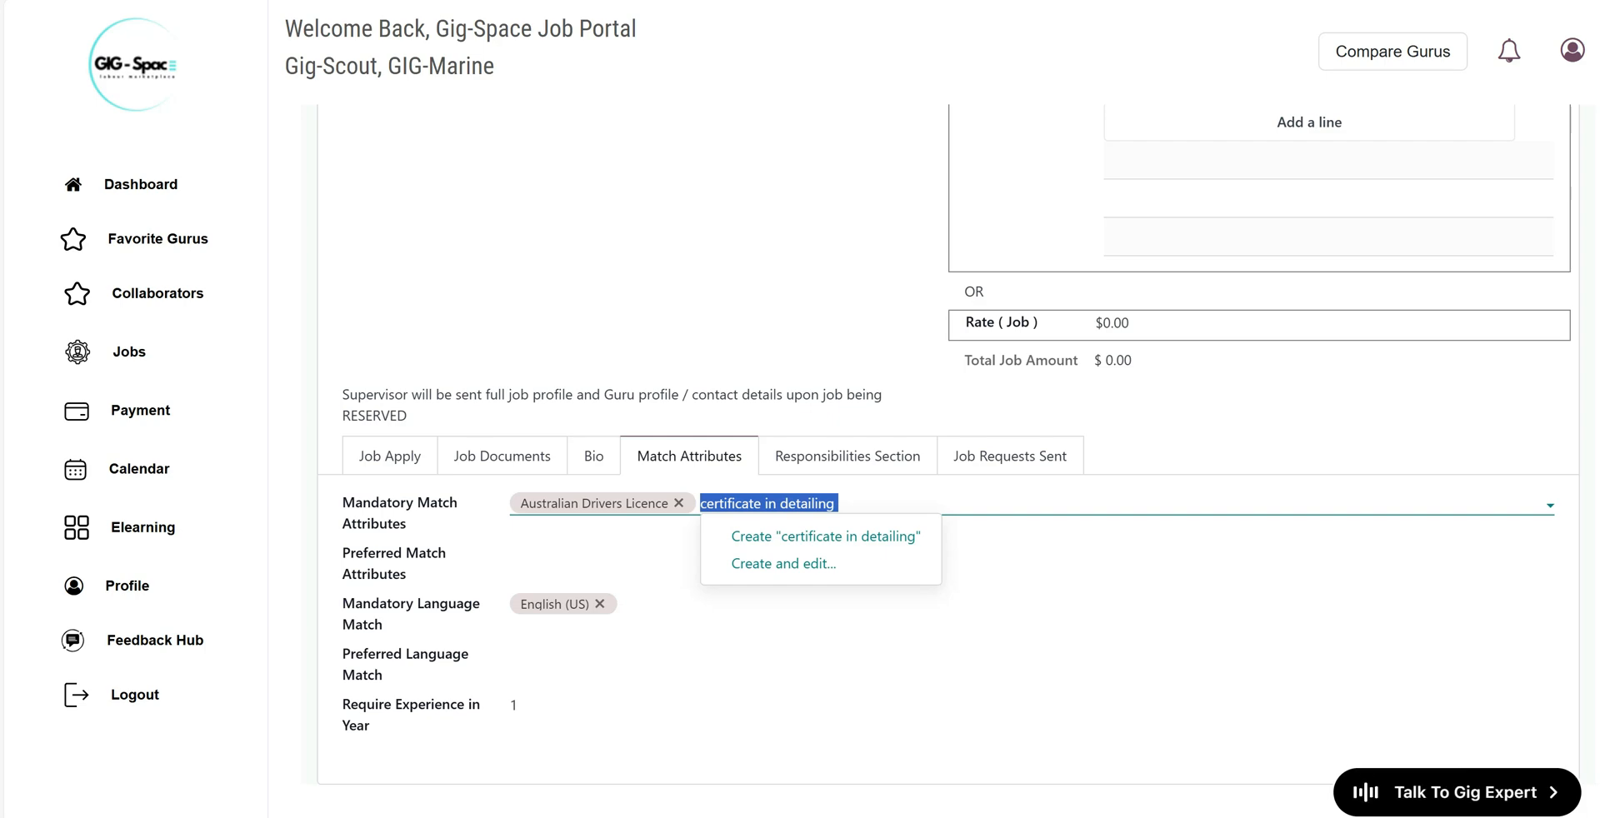
pyautogui.press('BackSpace')
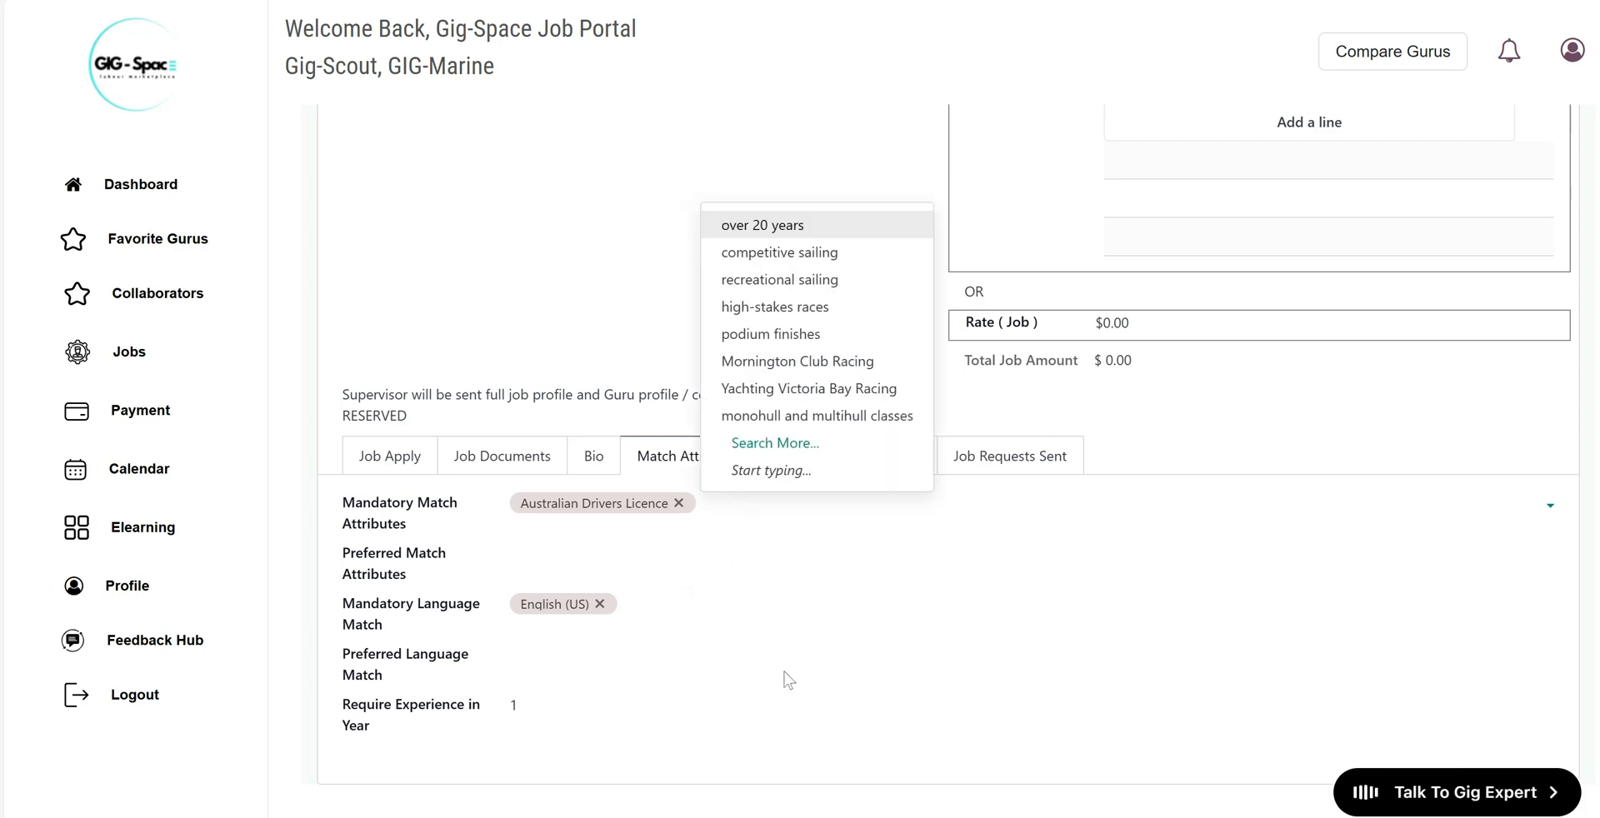
# Review the job form's date and rate fields and check the hourly pay range in the Seek advertisement
pyautogui.scroll(6, 725, 643)
pyautogui.scroll(-2, 677, 598)
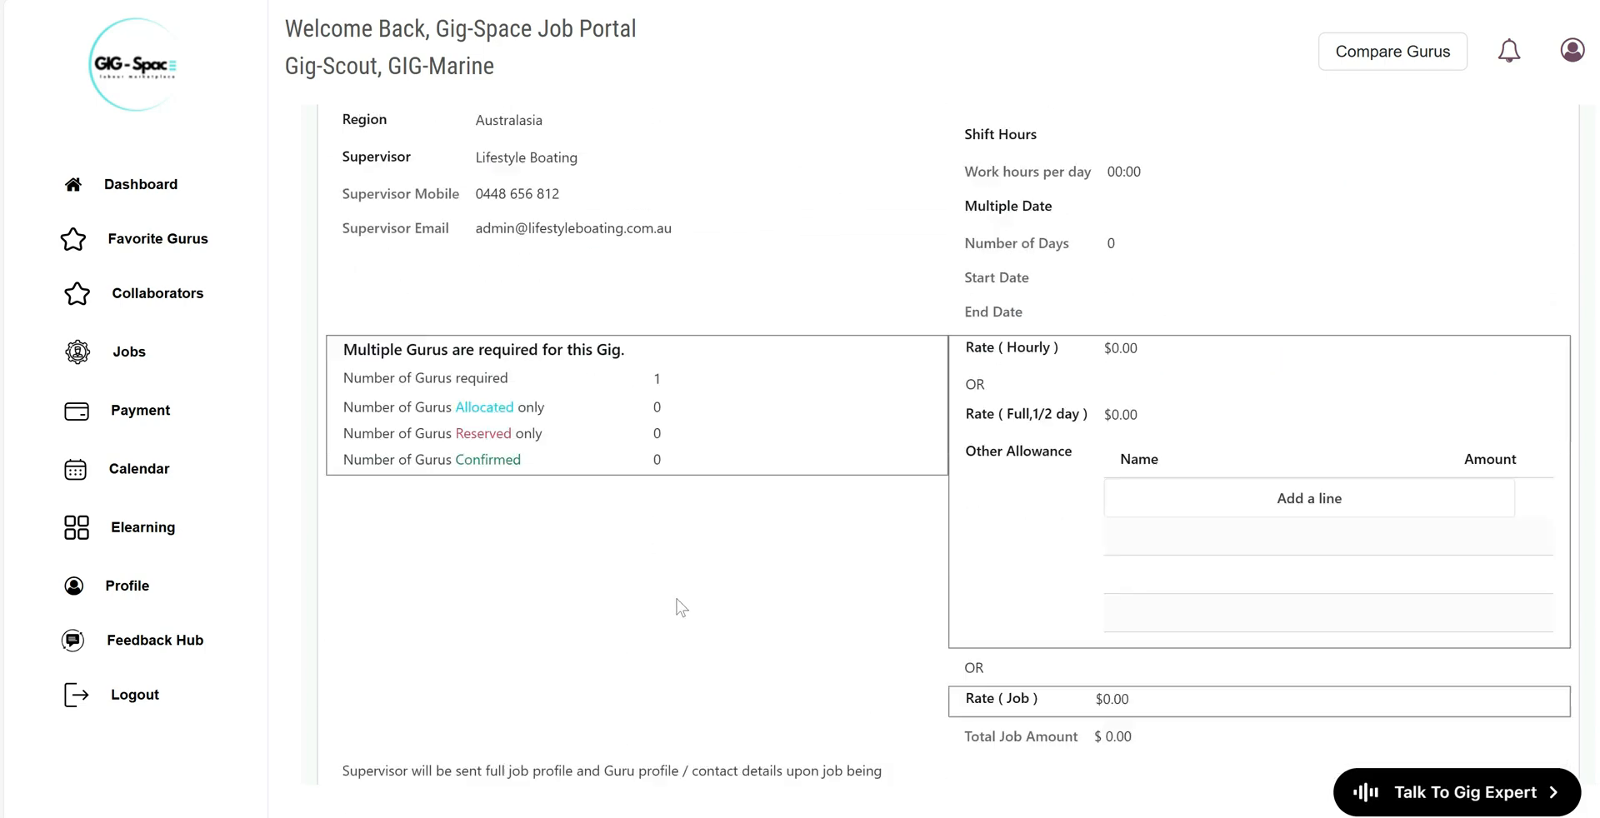
pyautogui.scroll(2, 675, 533)
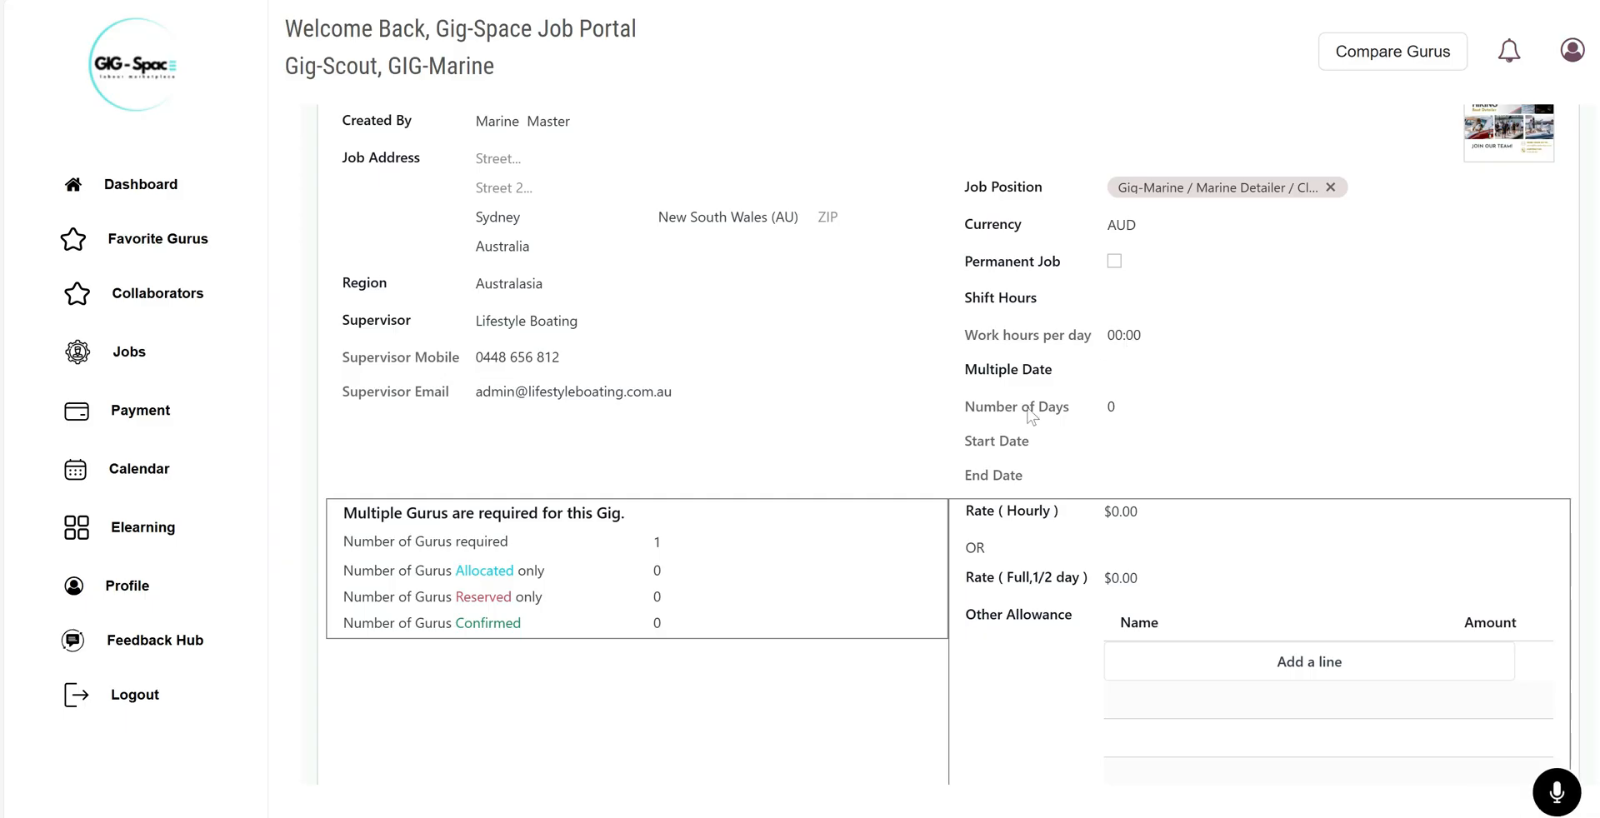
pyautogui.scroll(-3, 1005, 421)
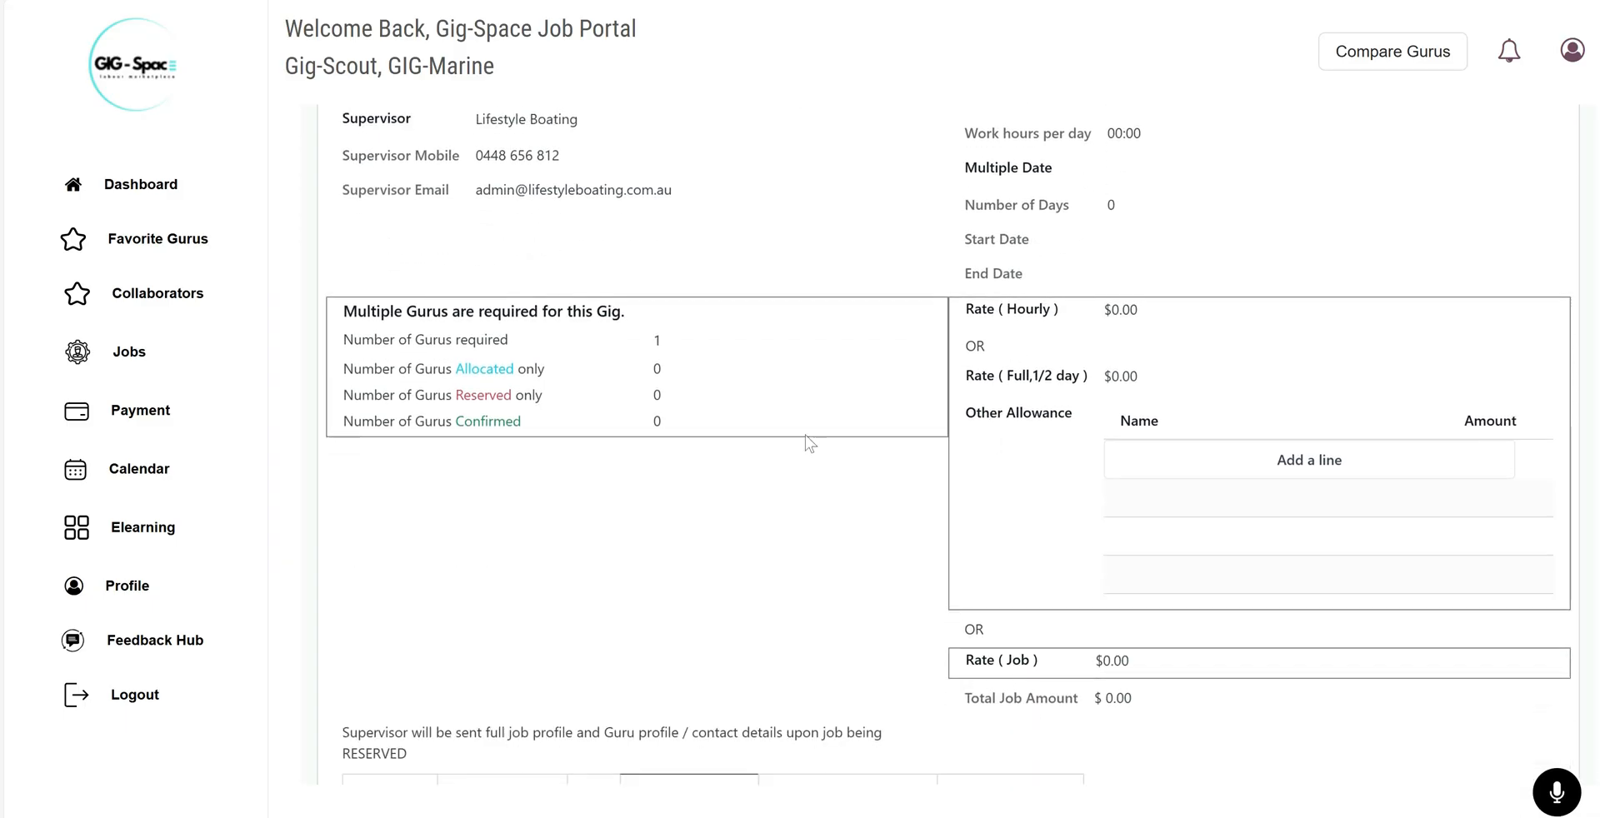
pyautogui.scroll(3, 806, 439)
pyautogui.scroll(-5, 785, 439)
pyautogui.scroll(5, 786, 439)
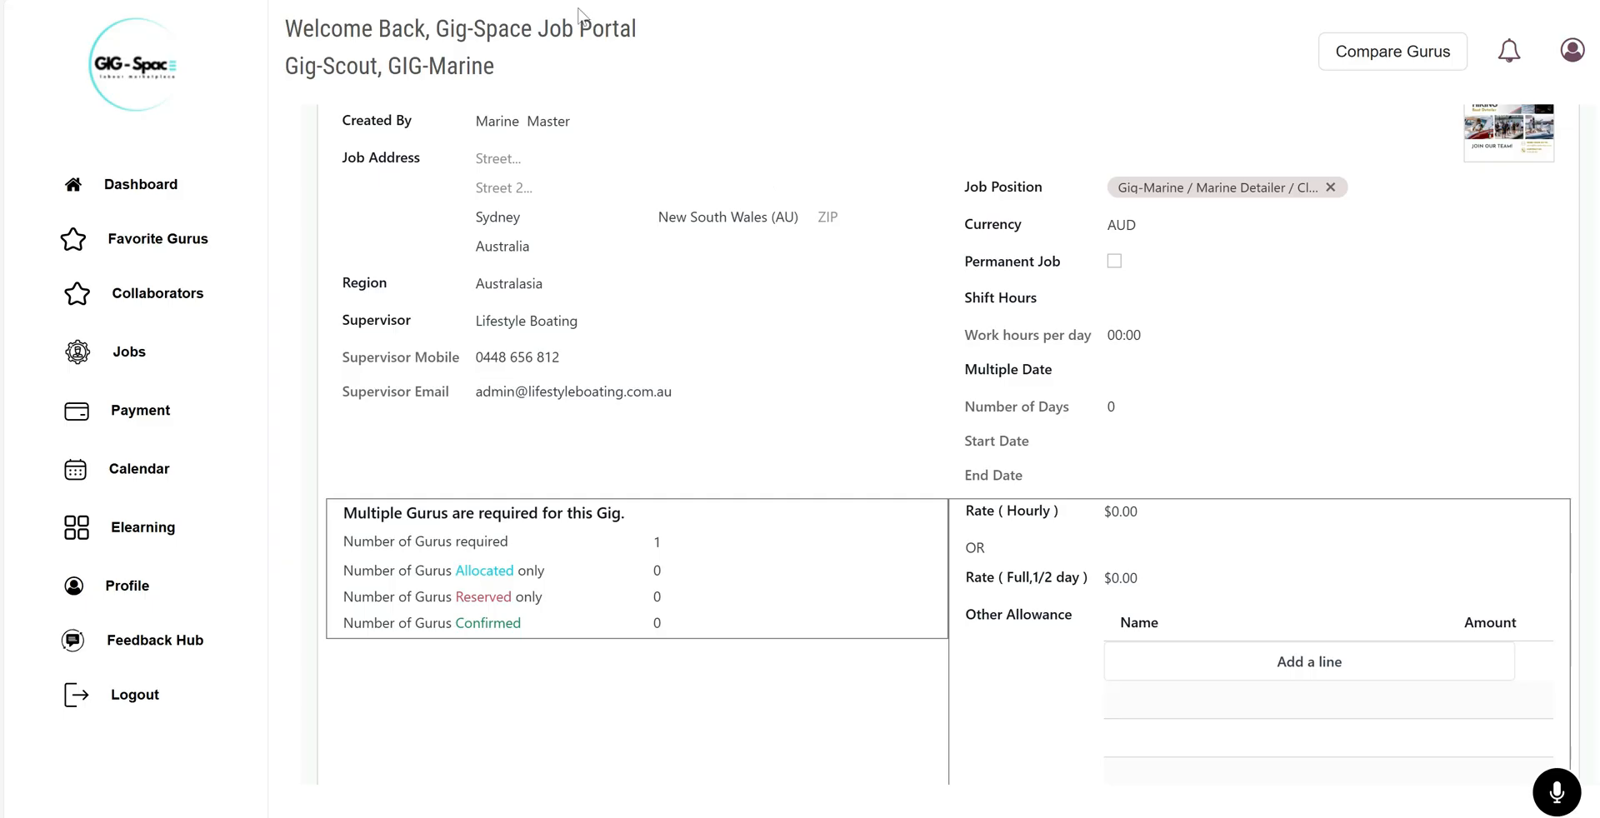
pyautogui.click(533, 2)
pyautogui.scroll(10, 775, 324)
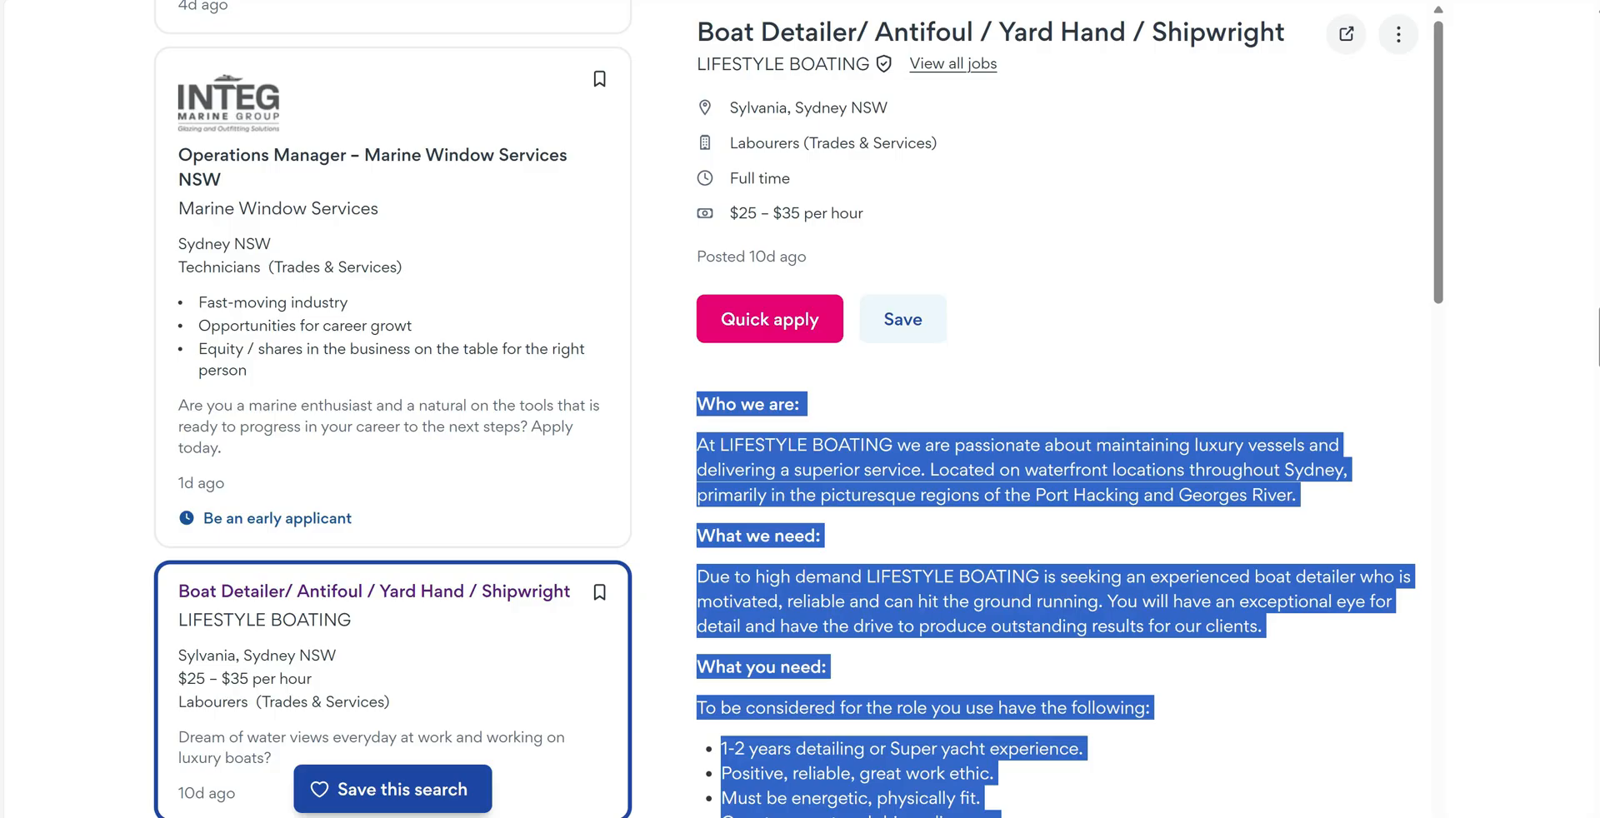
pyautogui.doubleClick(791, 216)
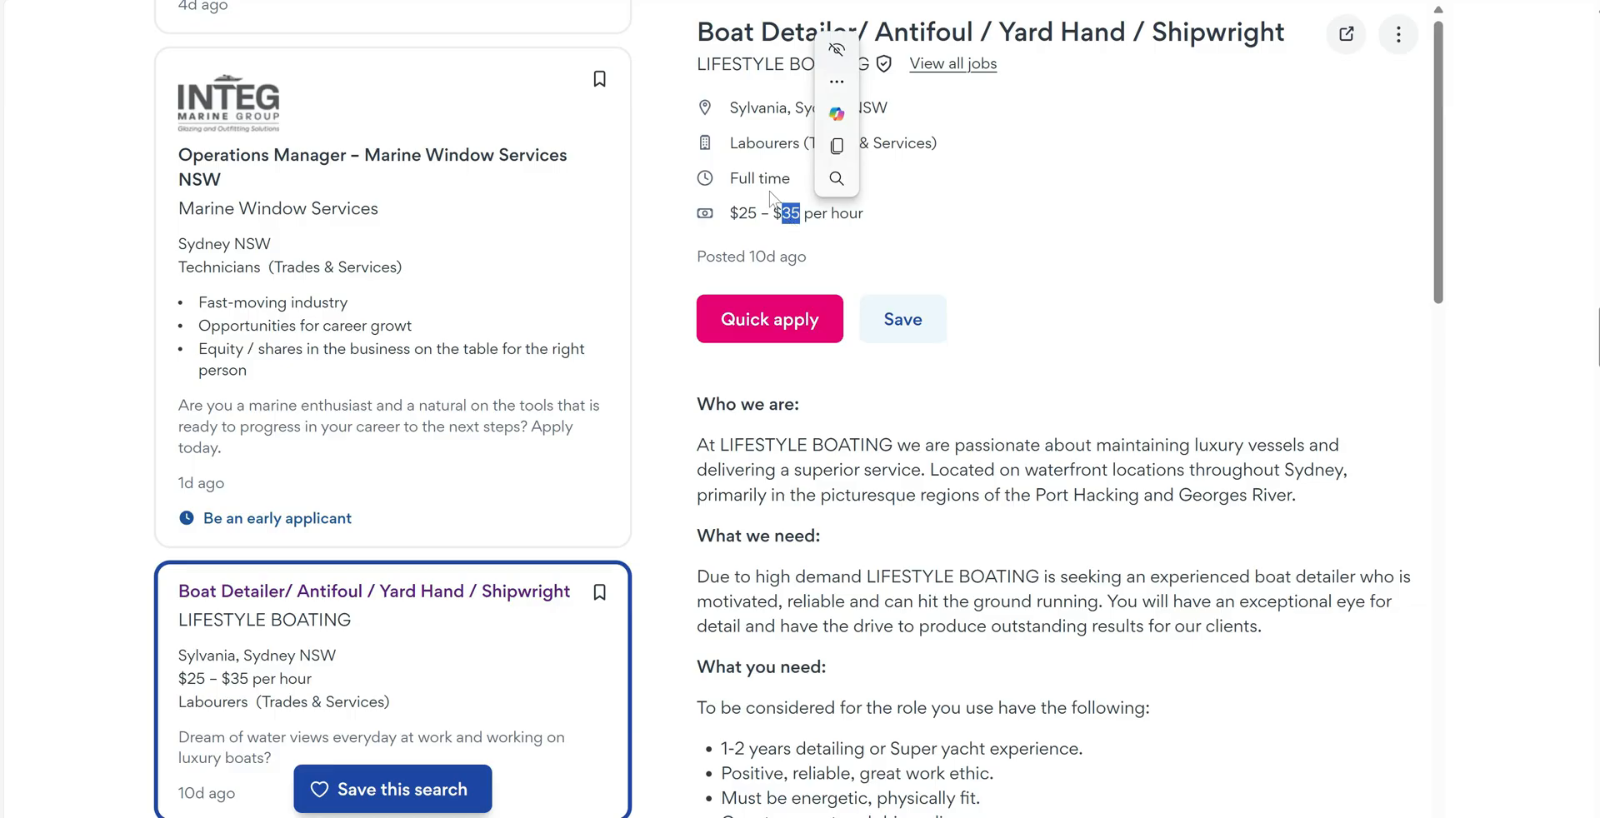
# Switch back to GIG-Space and set the job's Rate ( Job ) to $35
pyautogui.click(650, 2)
pyautogui.scroll(-1, 1080, 465)
pyautogui.scroll(-5, 1083, 472)
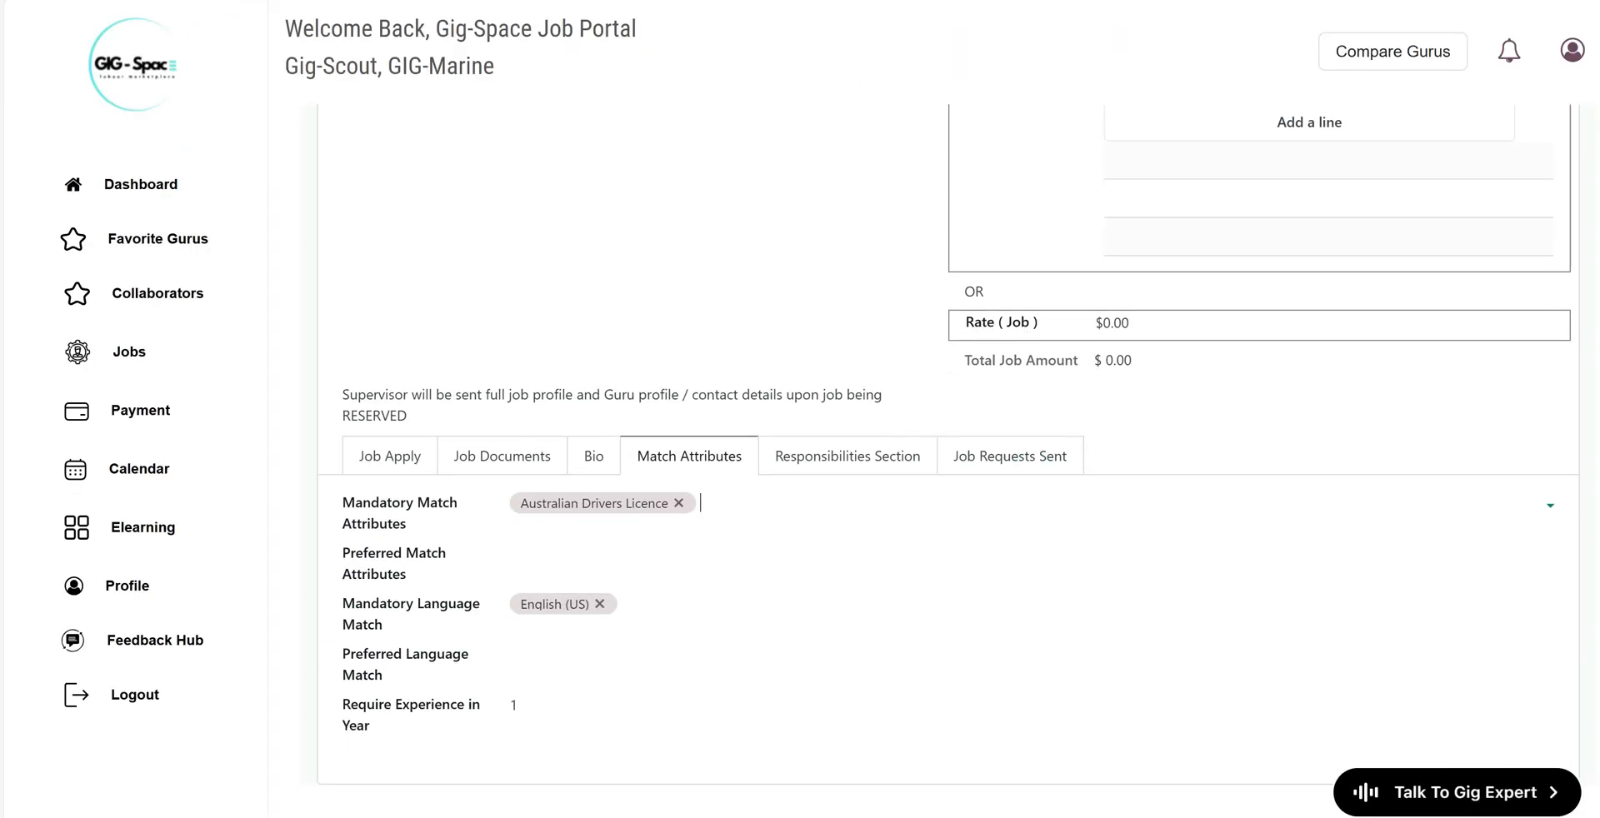
pyautogui.click(1108, 324)
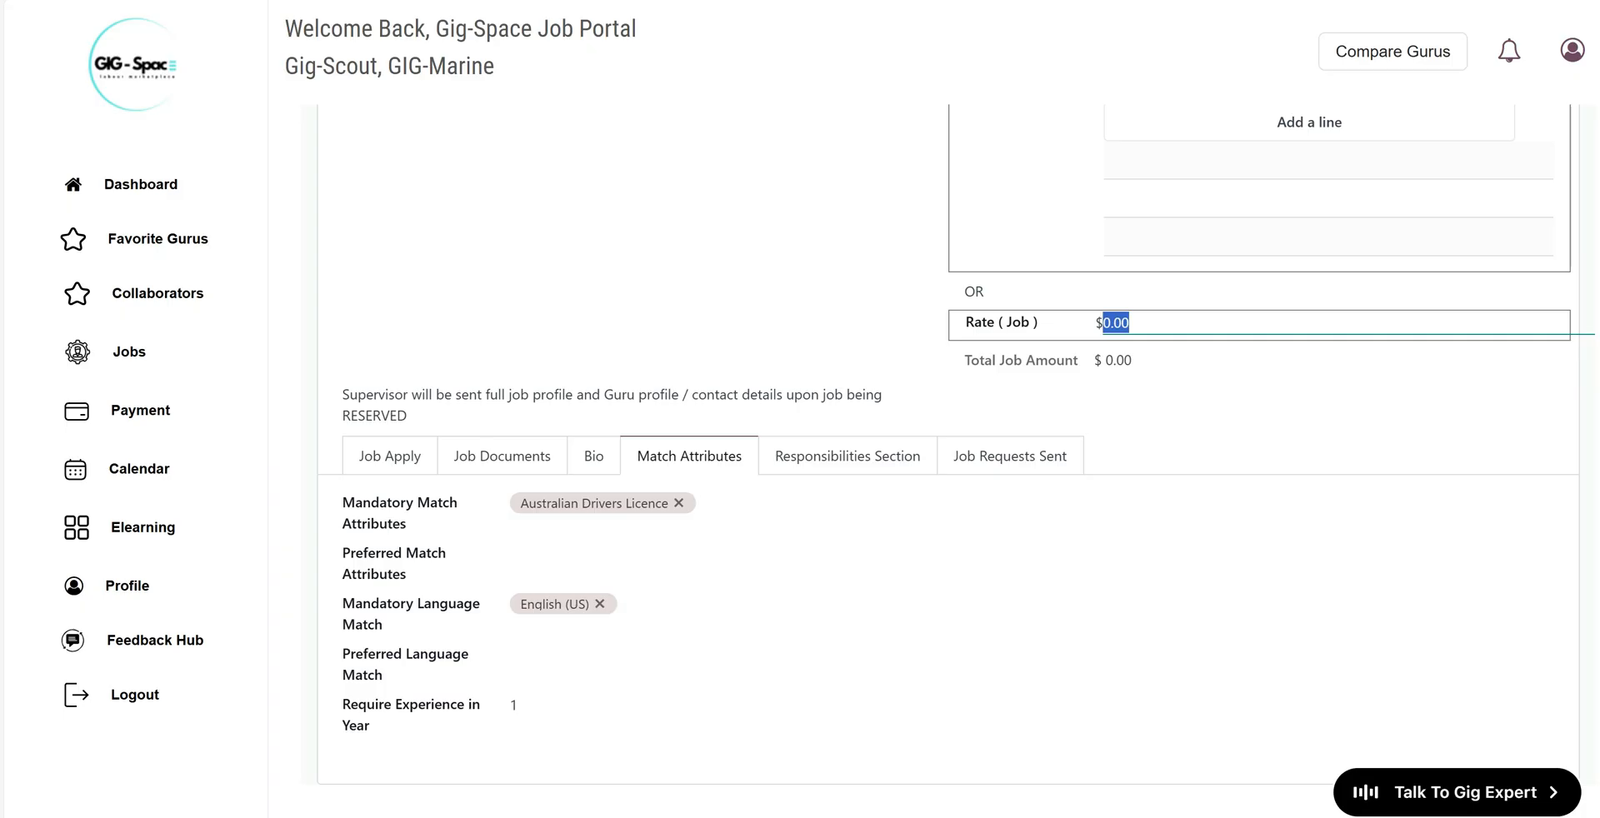
pyautogui.write('35')
pyautogui.click(868, 280)
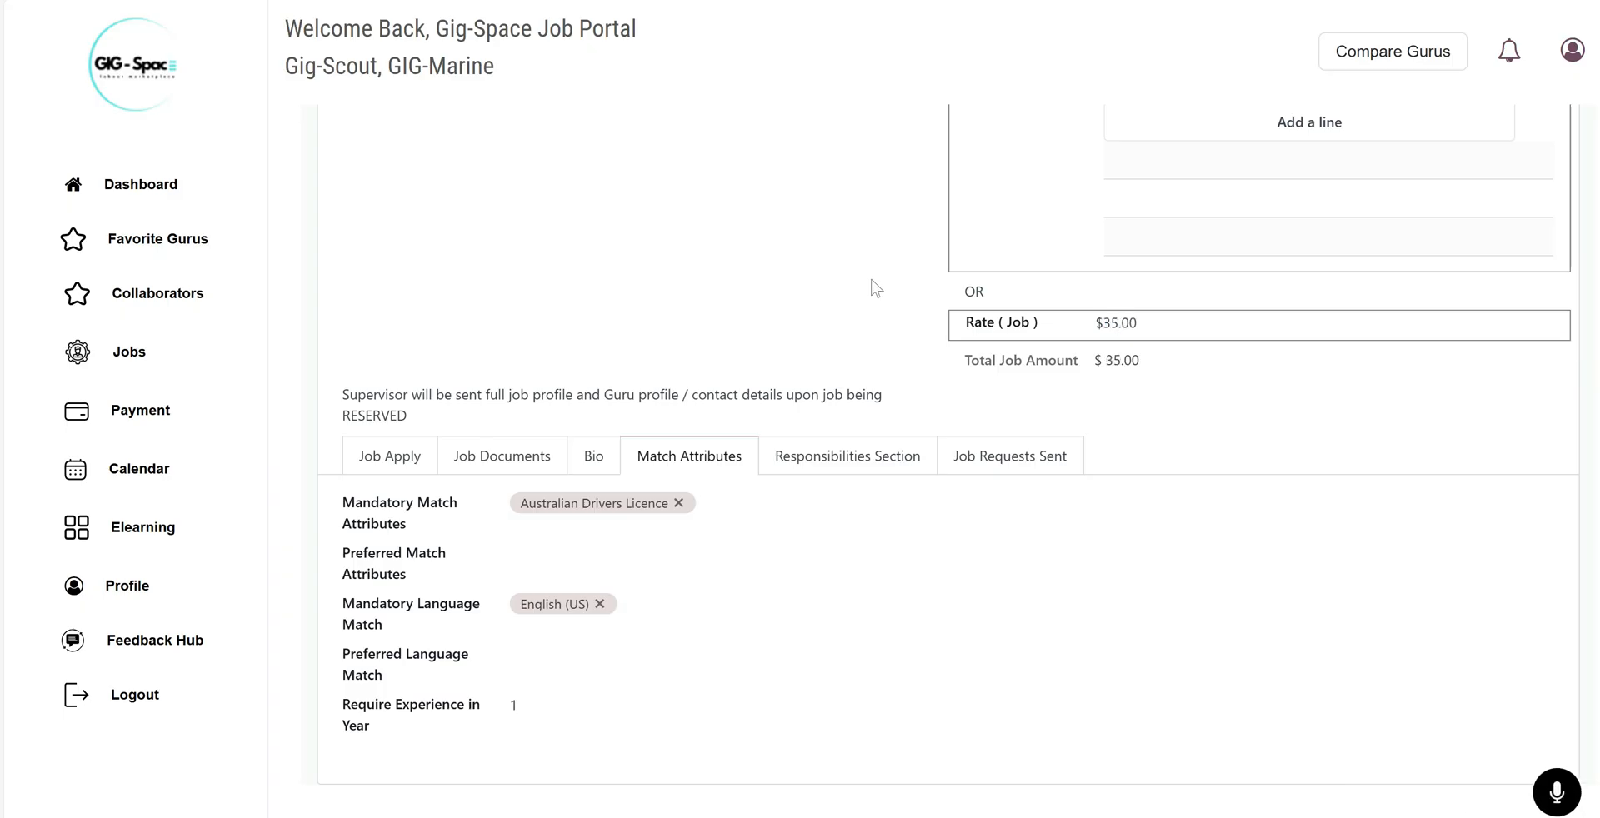
# Review the job form's rate fields, and browse the Seek search results to compare hourly and yearly pay across the marine jobs
pyautogui.scroll(2, 1053, 419)
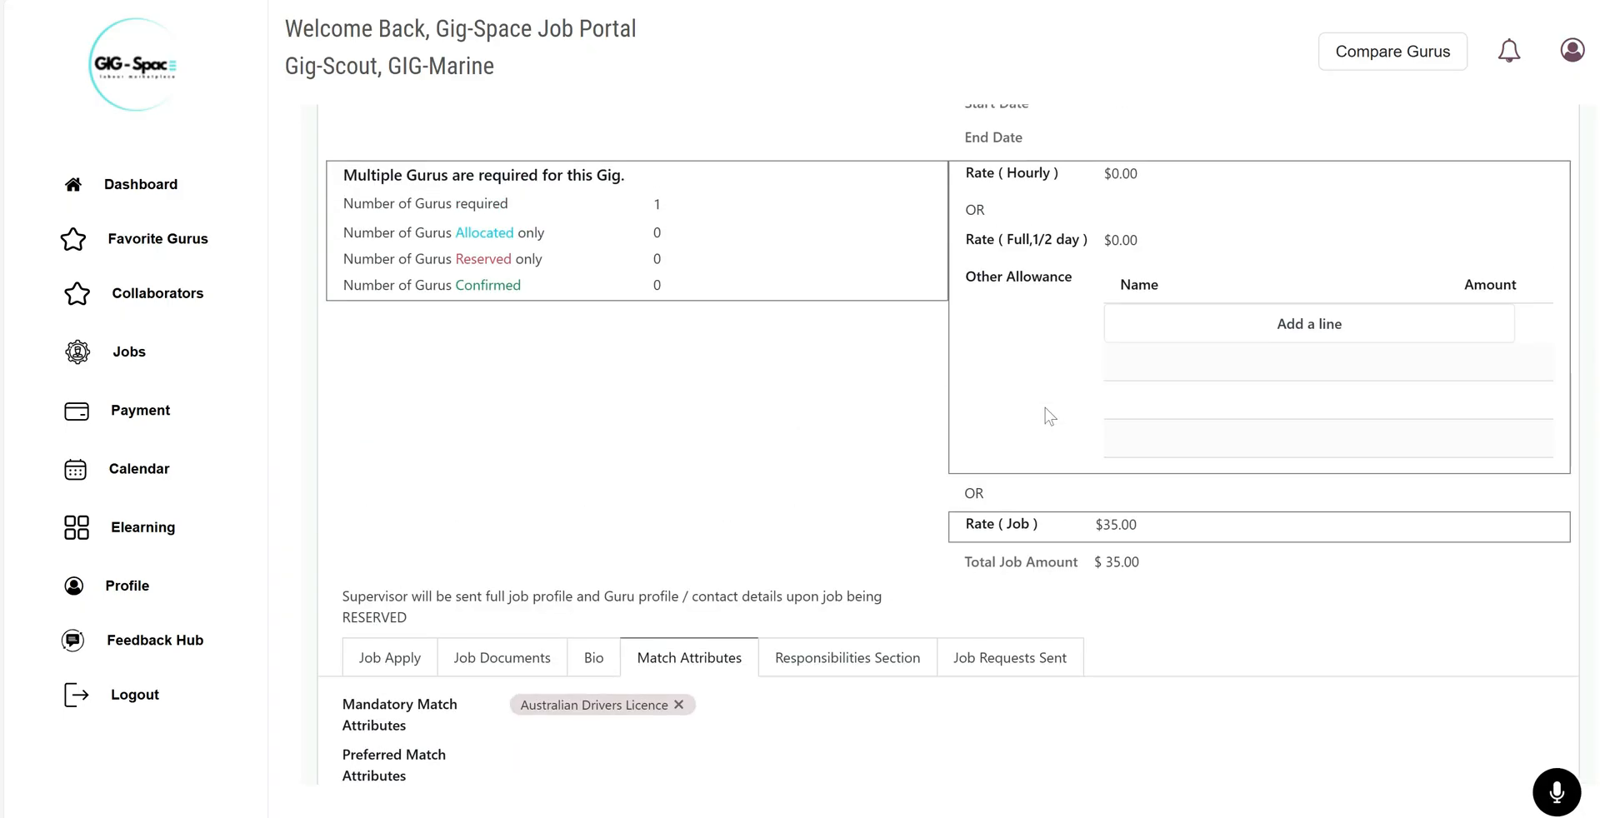
pyautogui.scroll(4, 1045, 407)
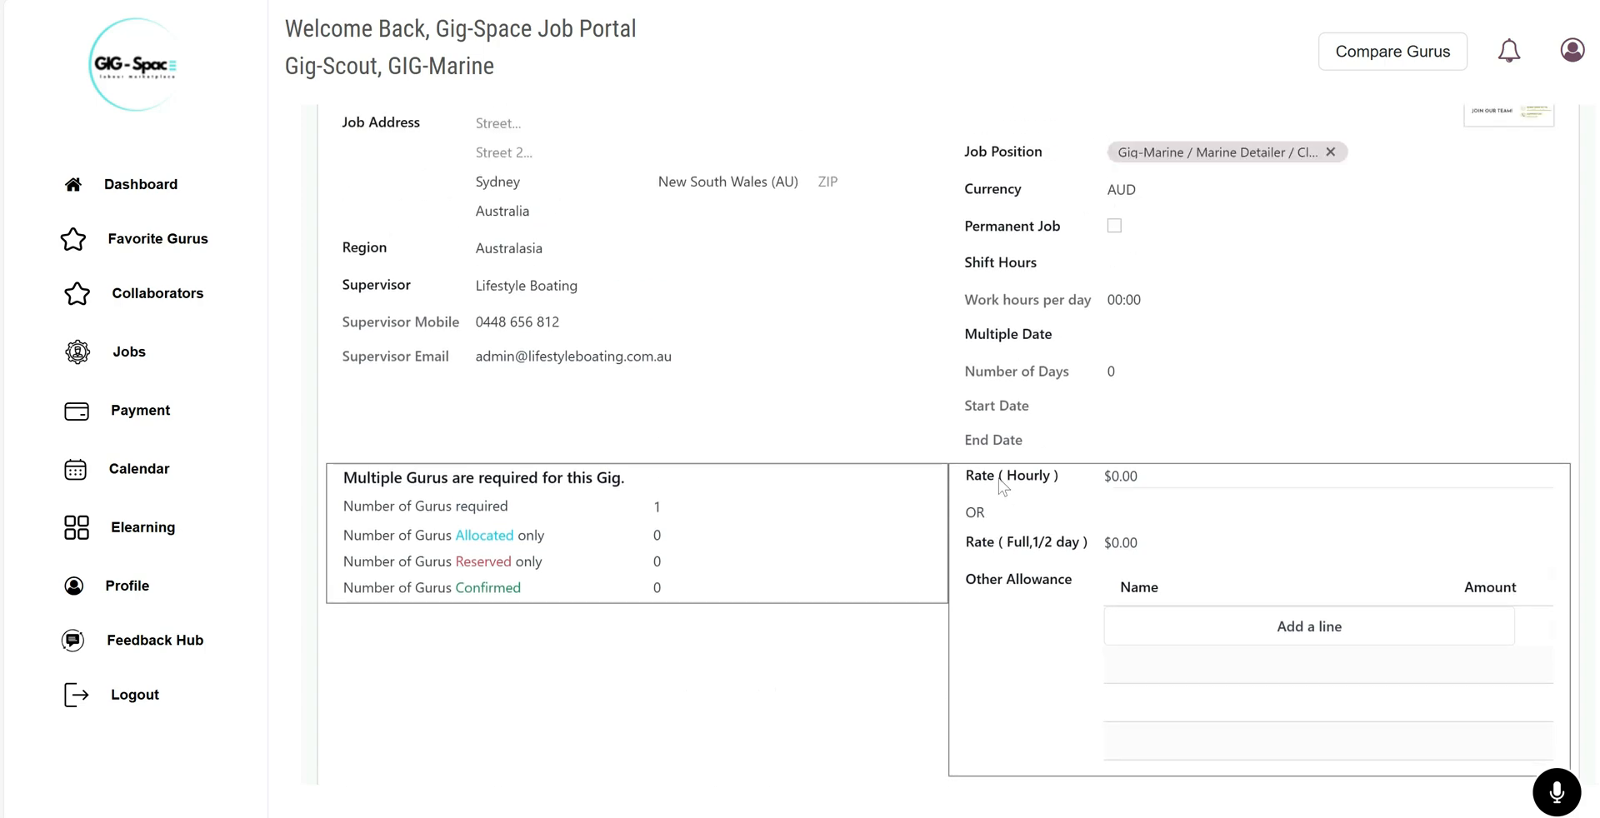
pyautogui.click(409, 1)
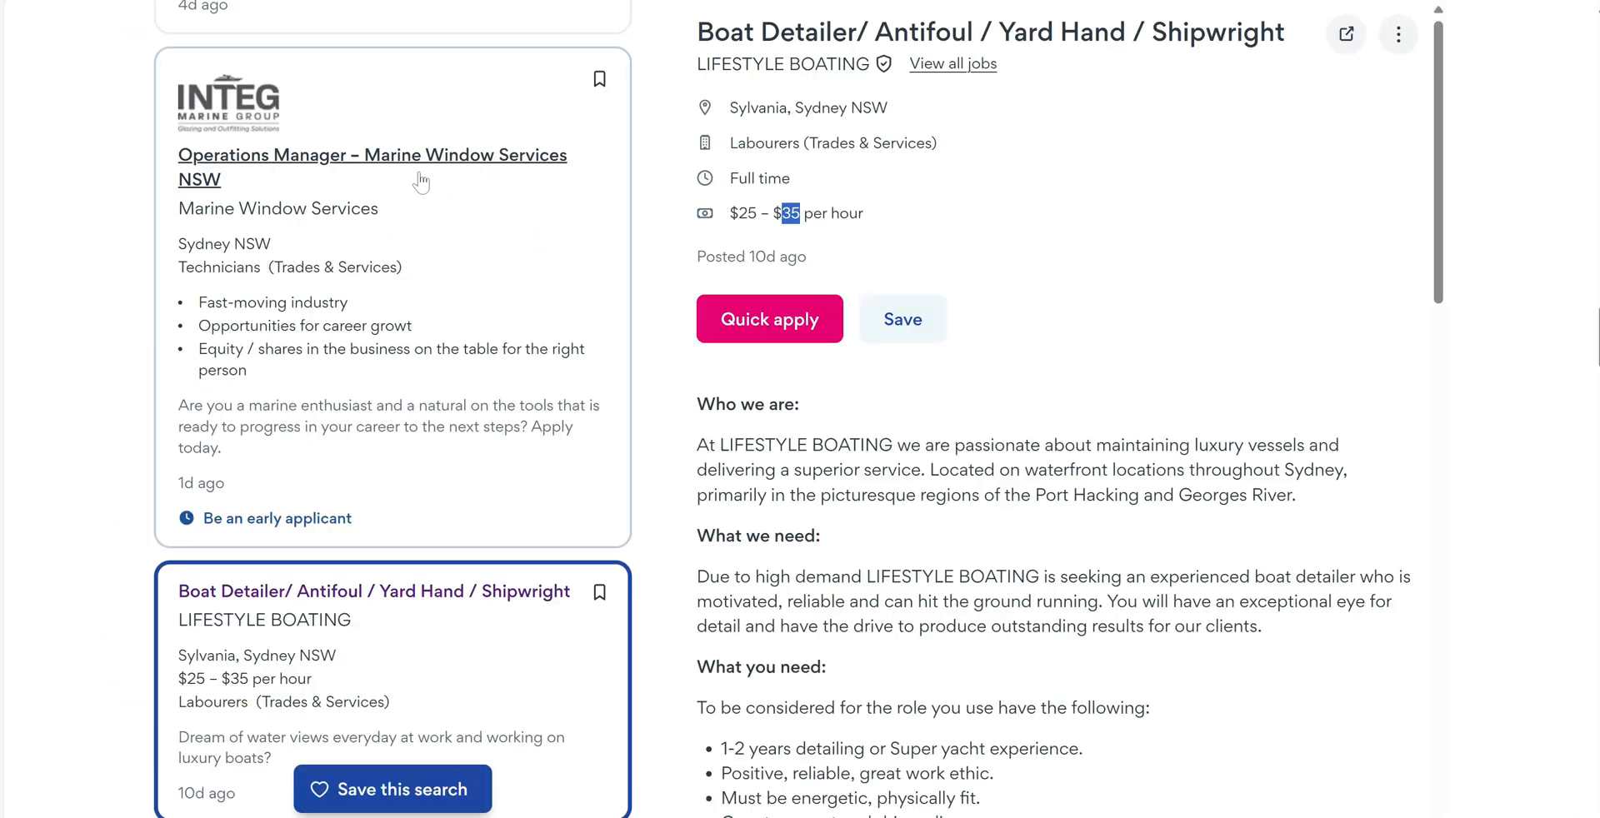
pyautogui.scroll(6, 326, 479)
pyautogui.scroll(10, 329, 481)
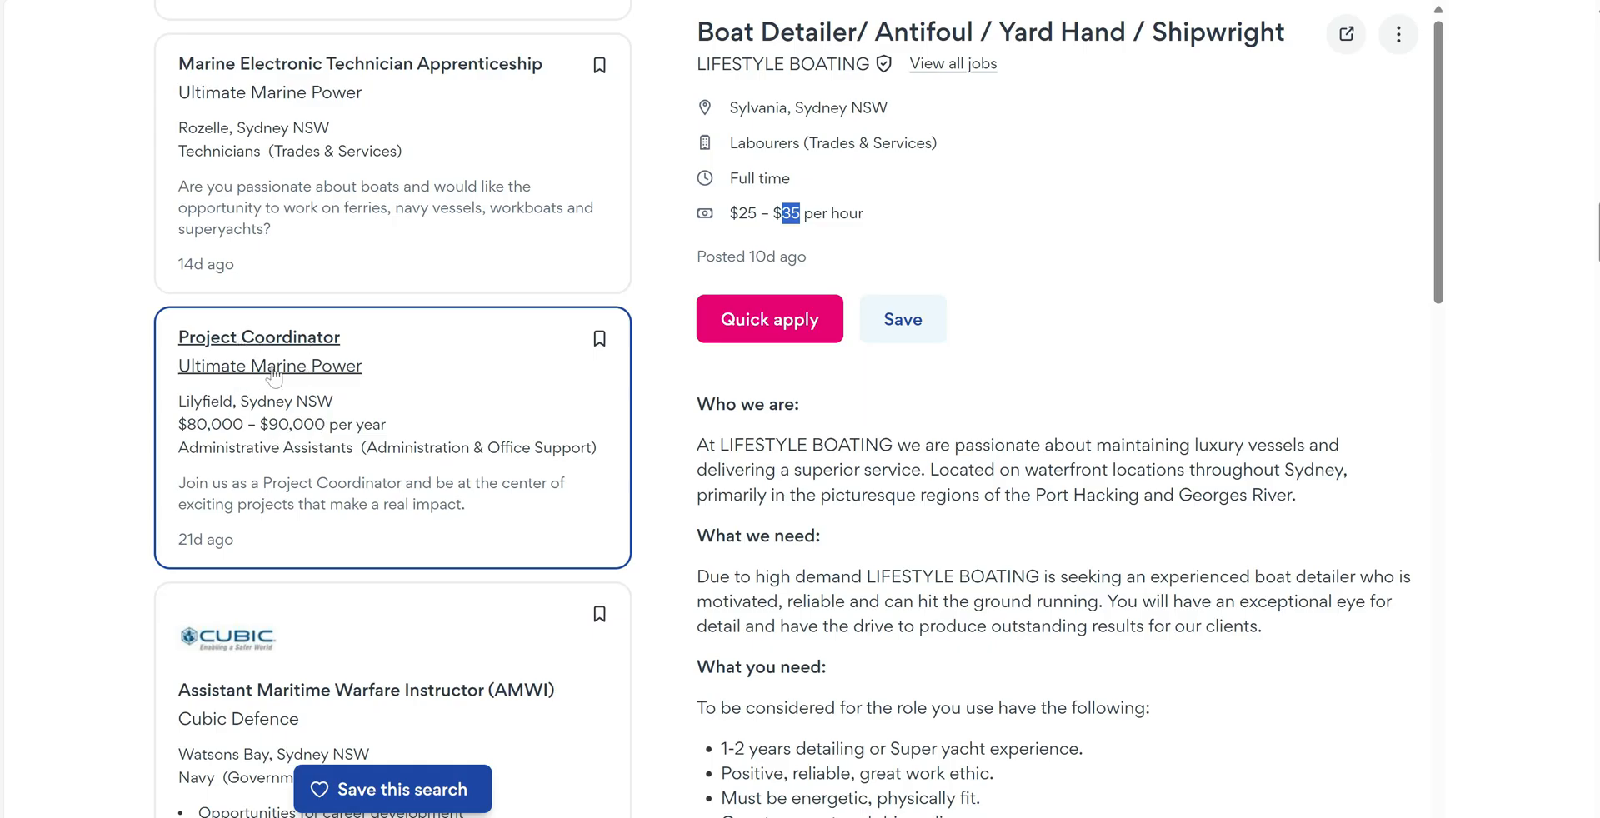
pyautogui.scroll(10, 342, 386)
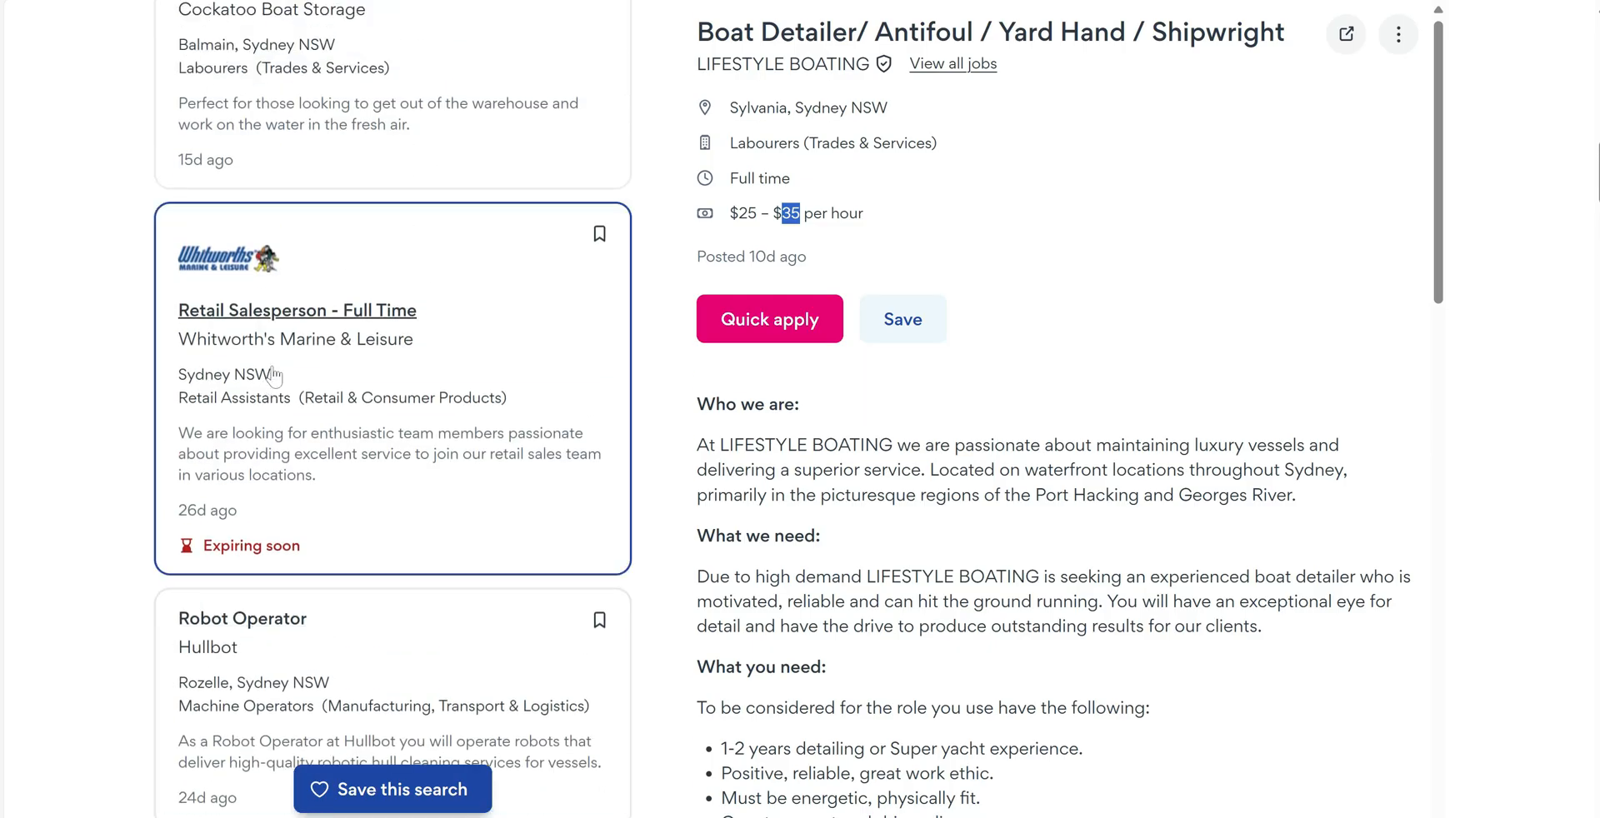
pyautogui.scroll(5, 273, 375)
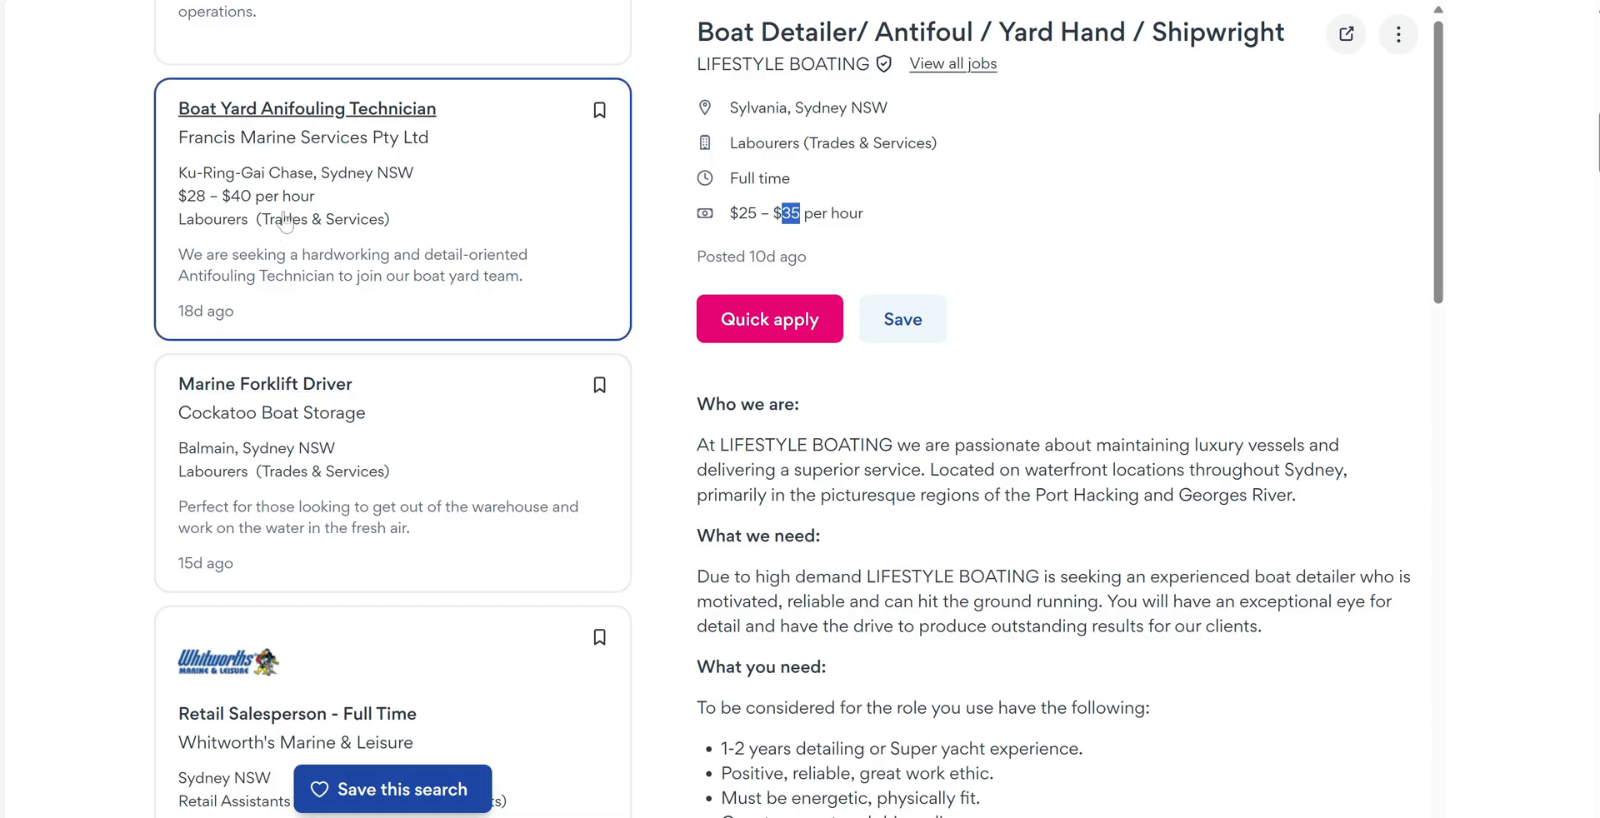
pyautogui.scroll(4, 301, 208)
pyautogui.scroll(3, 301, 209)
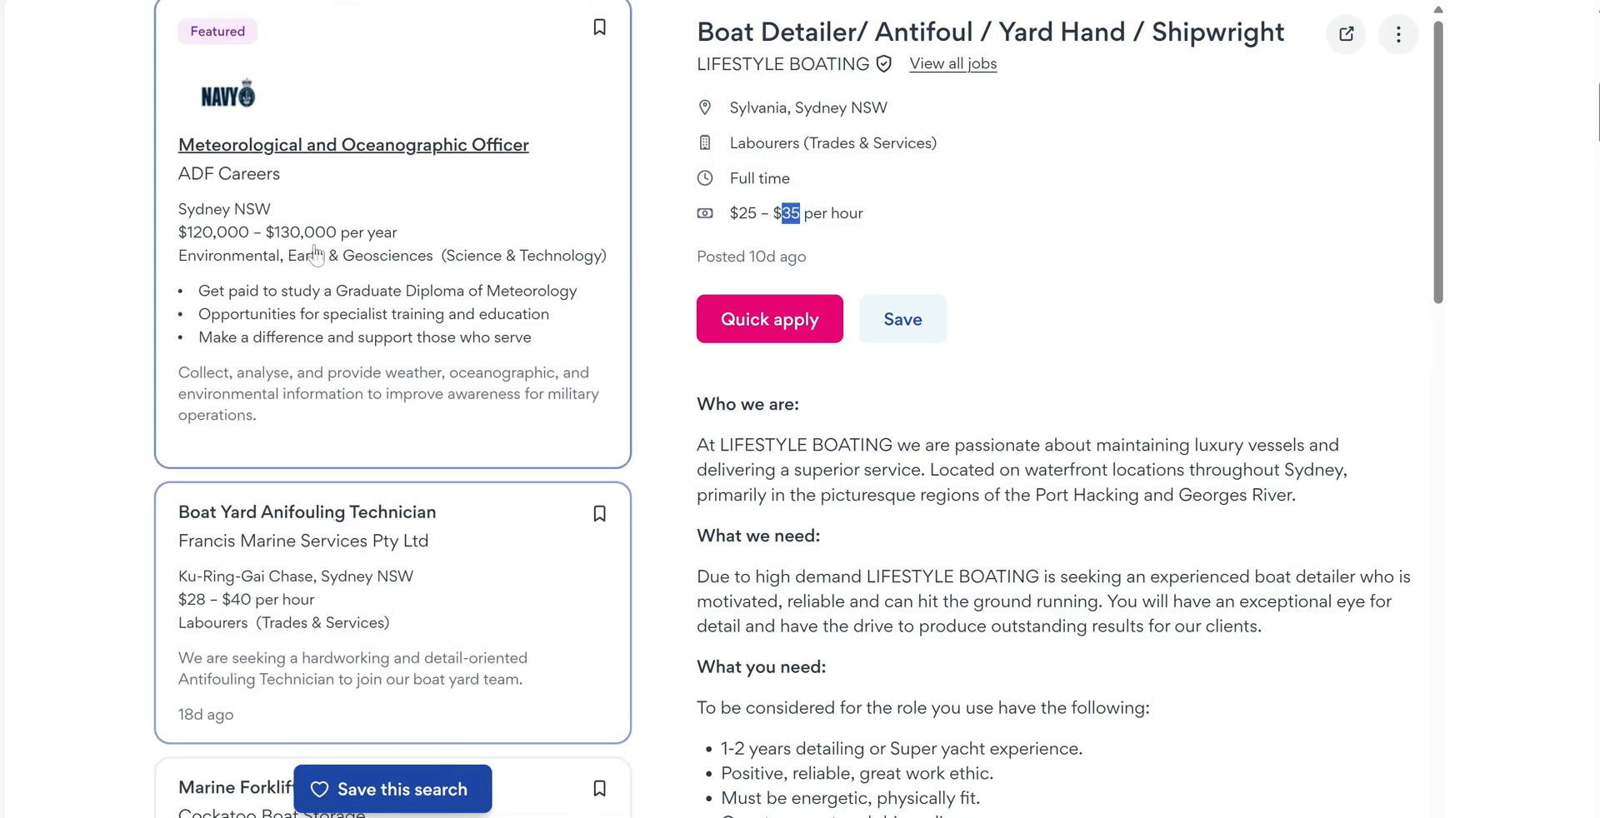
pyautogui.scroll(6, 308, 258)
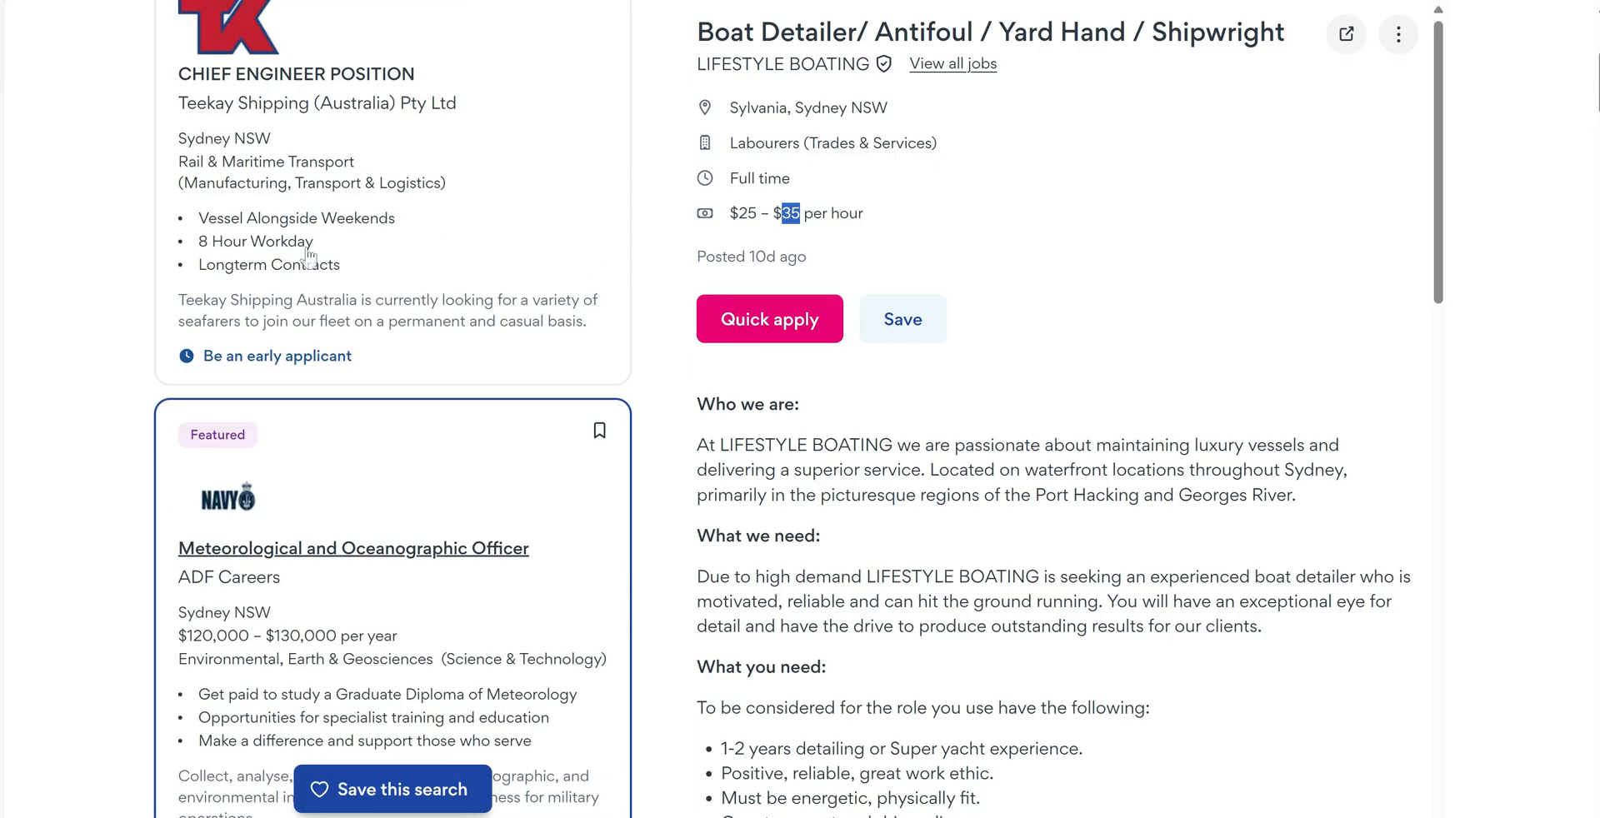
pyautogui.scroll(-12, 306, 275)
pyautogui.scroll(-20, 306, 288)
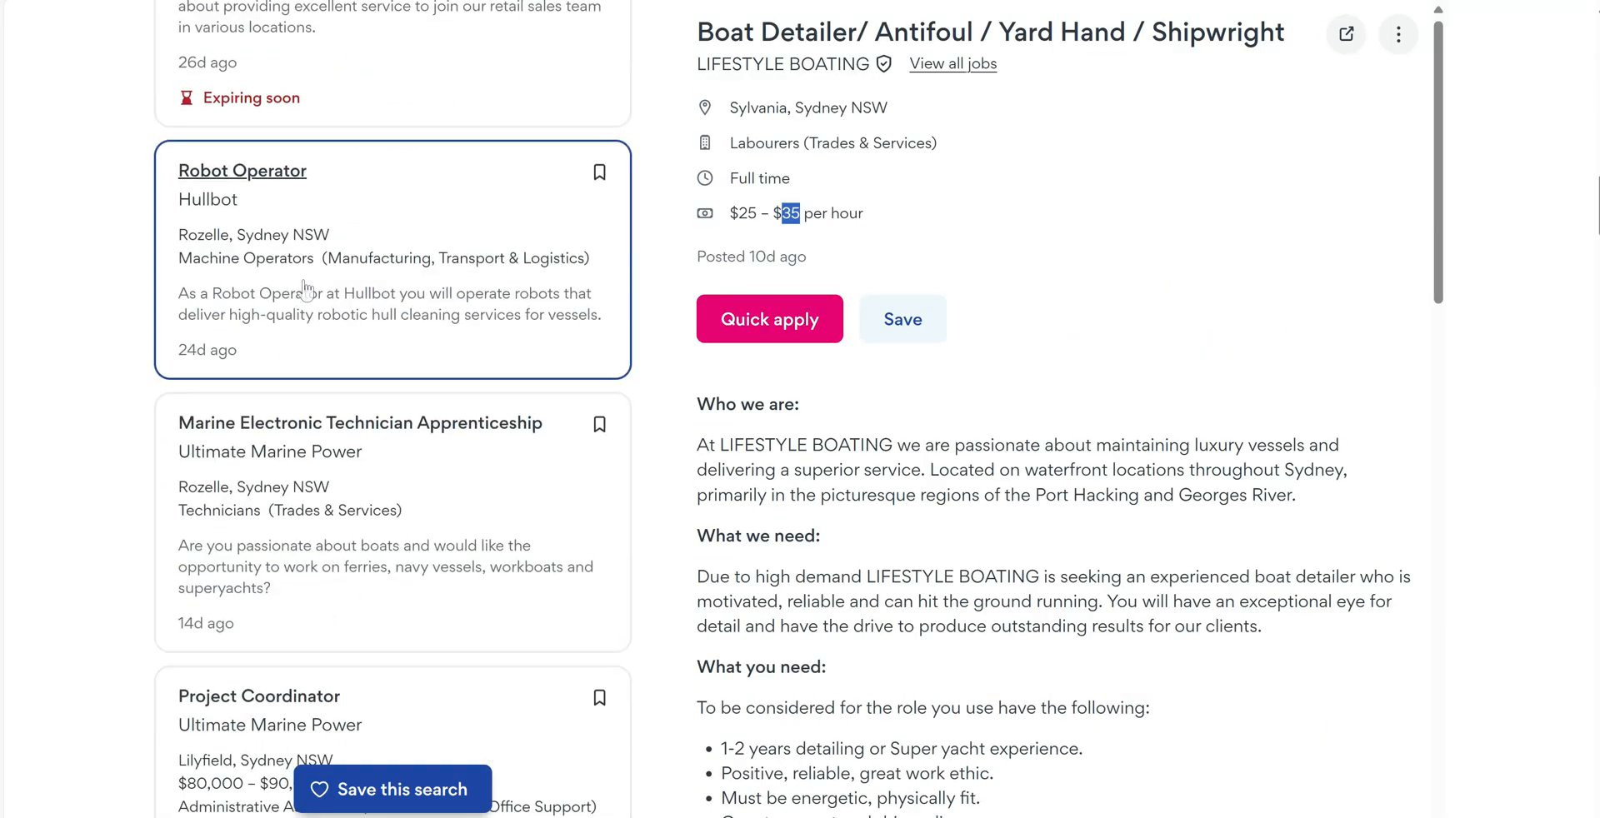
pyautogui.scroll(-12, 305, 290)
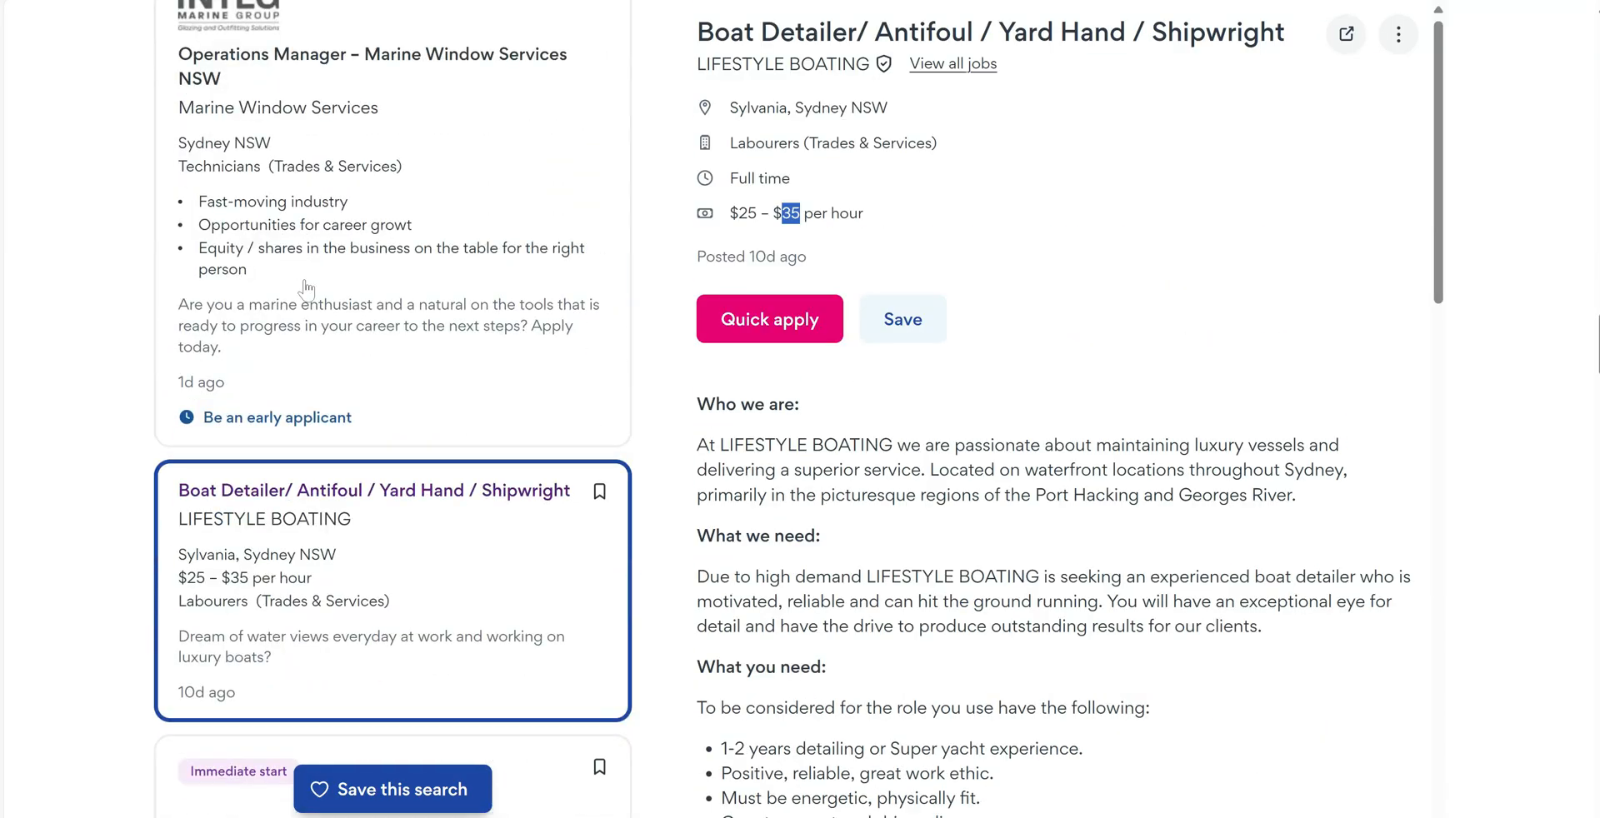
pyautogui.scroll(-11, 306, 290)
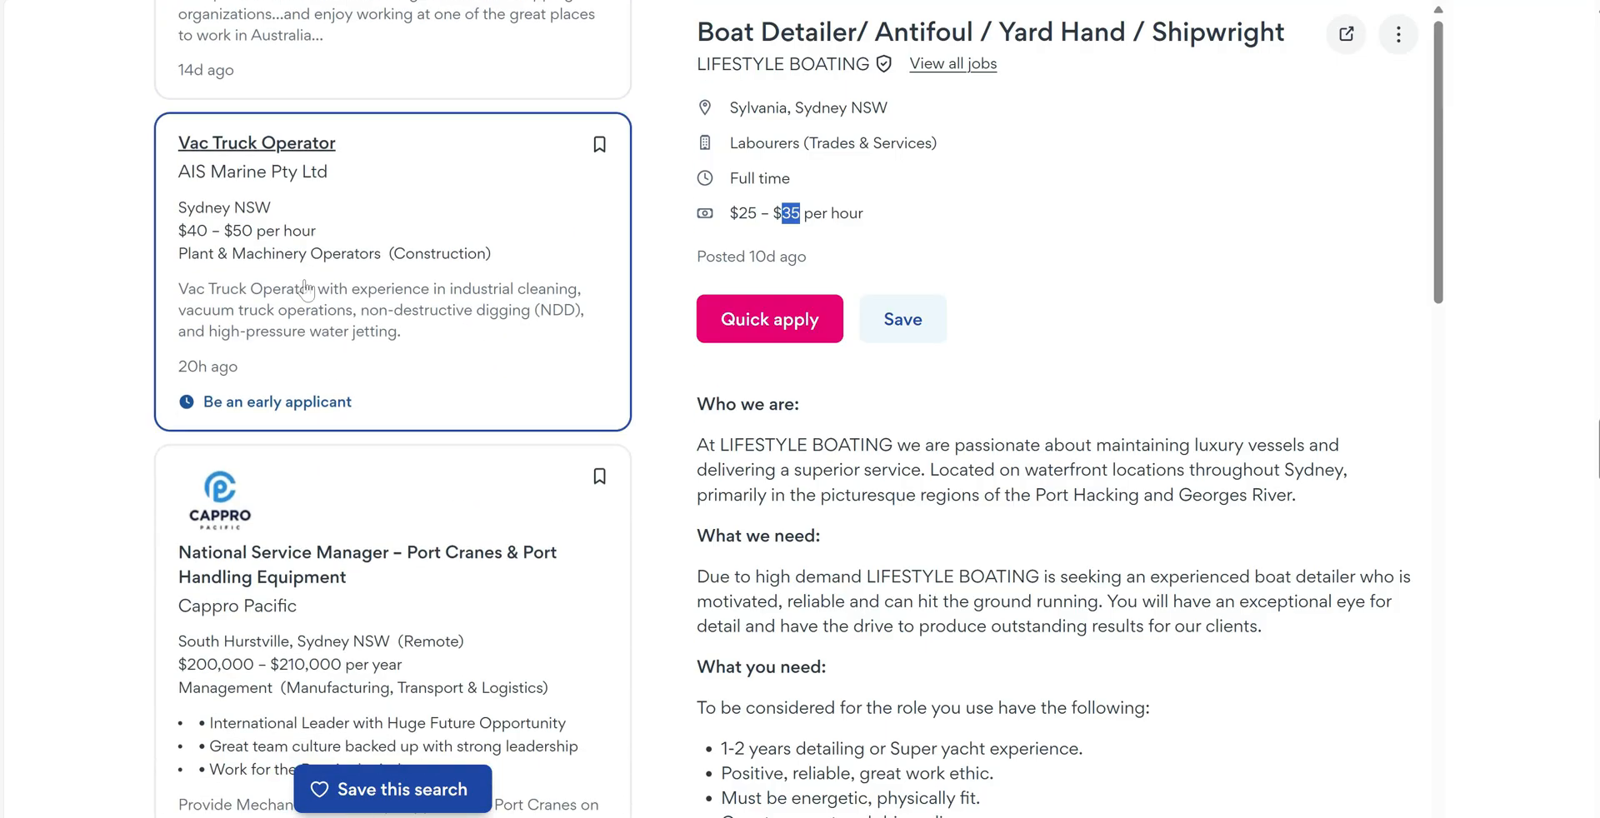
pyautogui.scroll(-1, 306, 289)
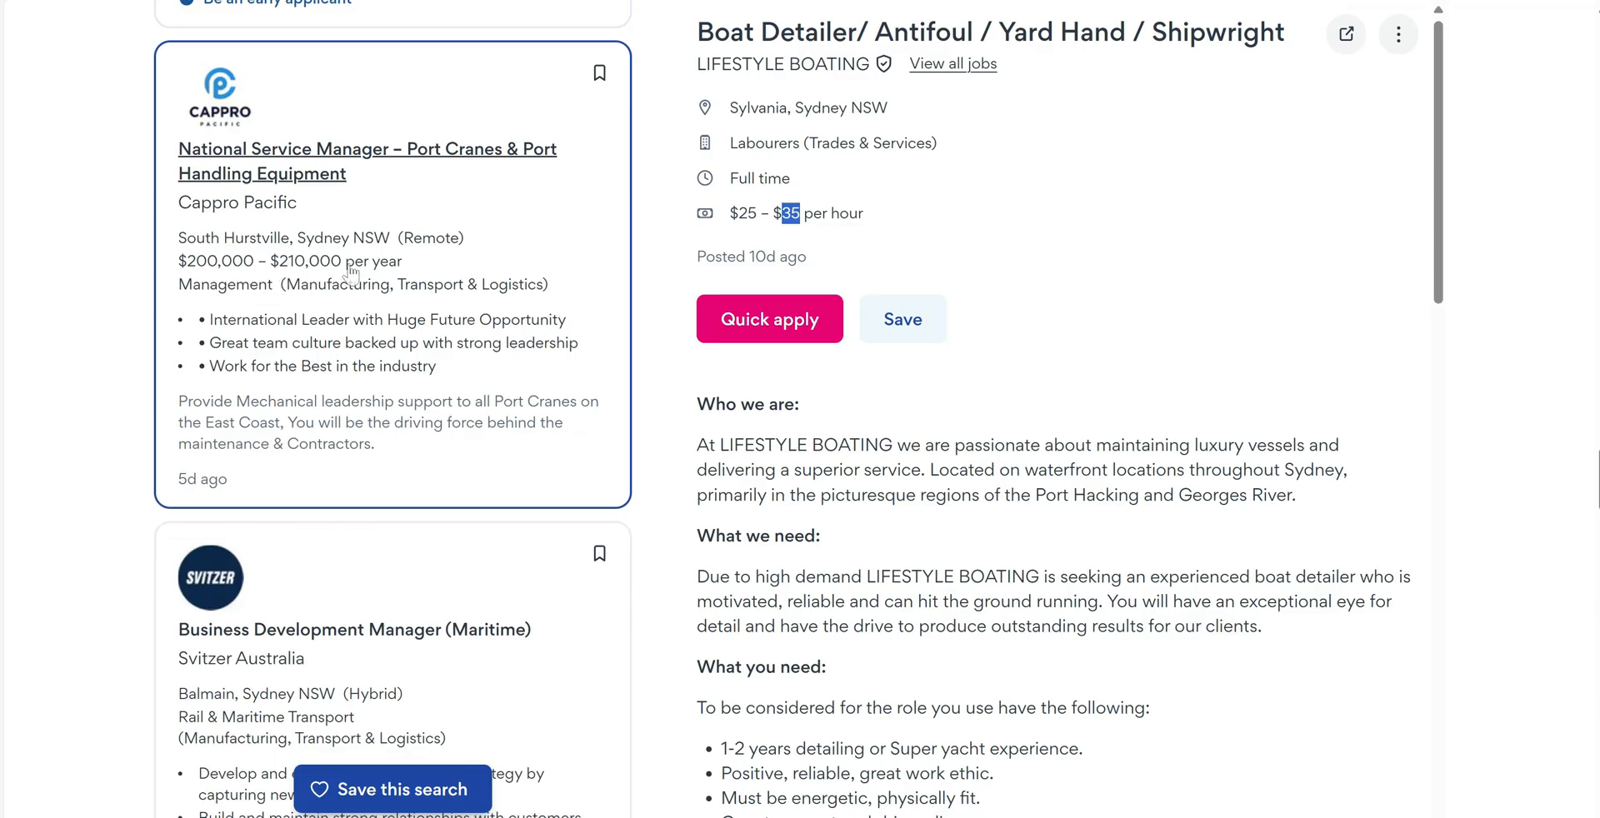
pyautogui.scroll(-4, 351, 272)
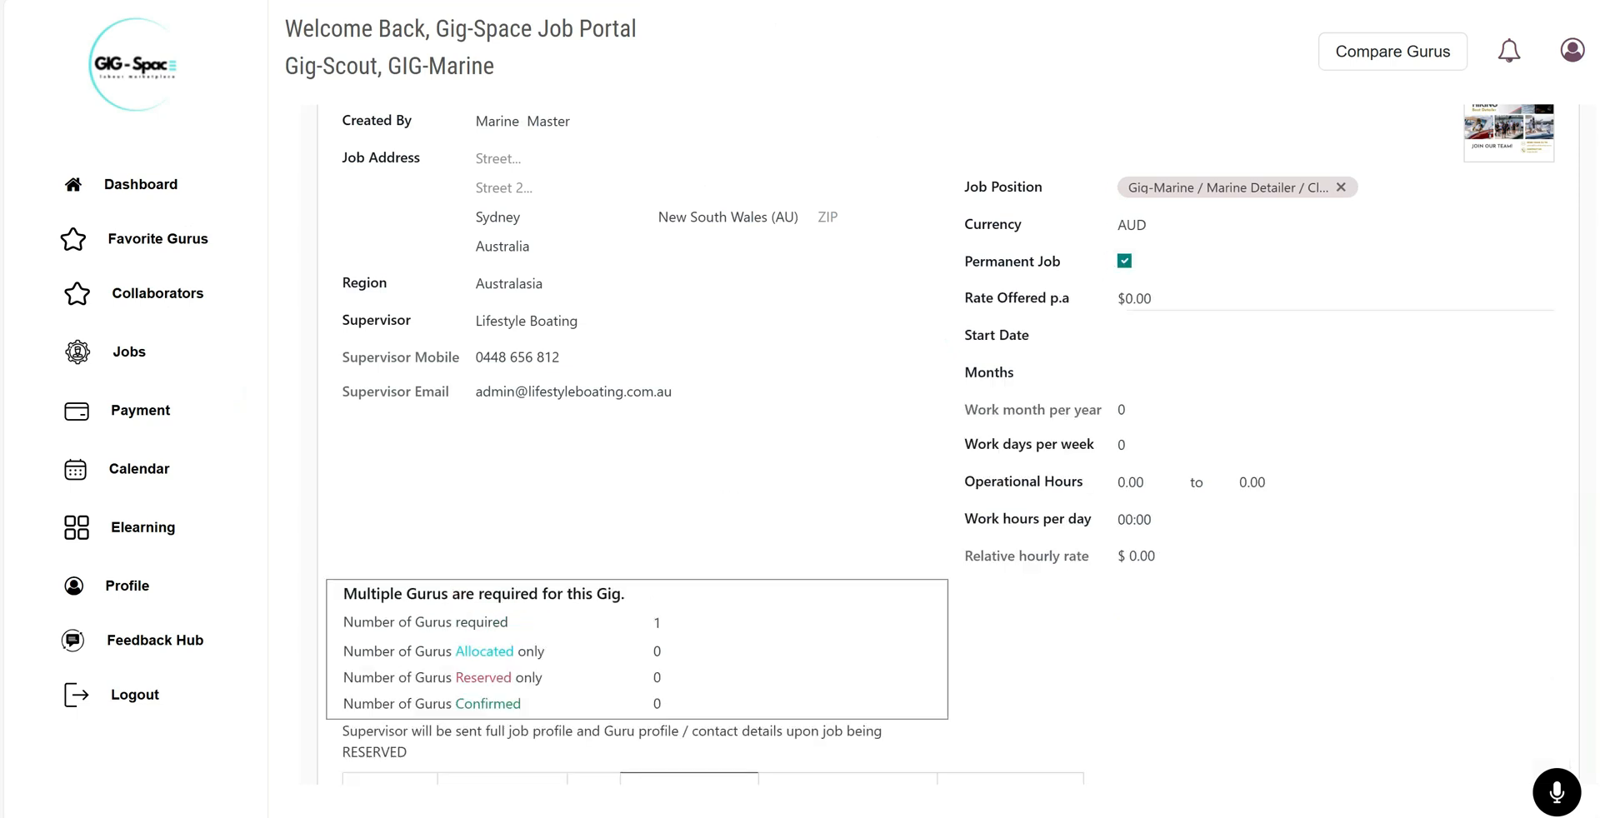
# Try the permanent job option with Rate Offered p.a set to $85,000, and turn Permanent Job off again
pyautogui.click(1150, 302)
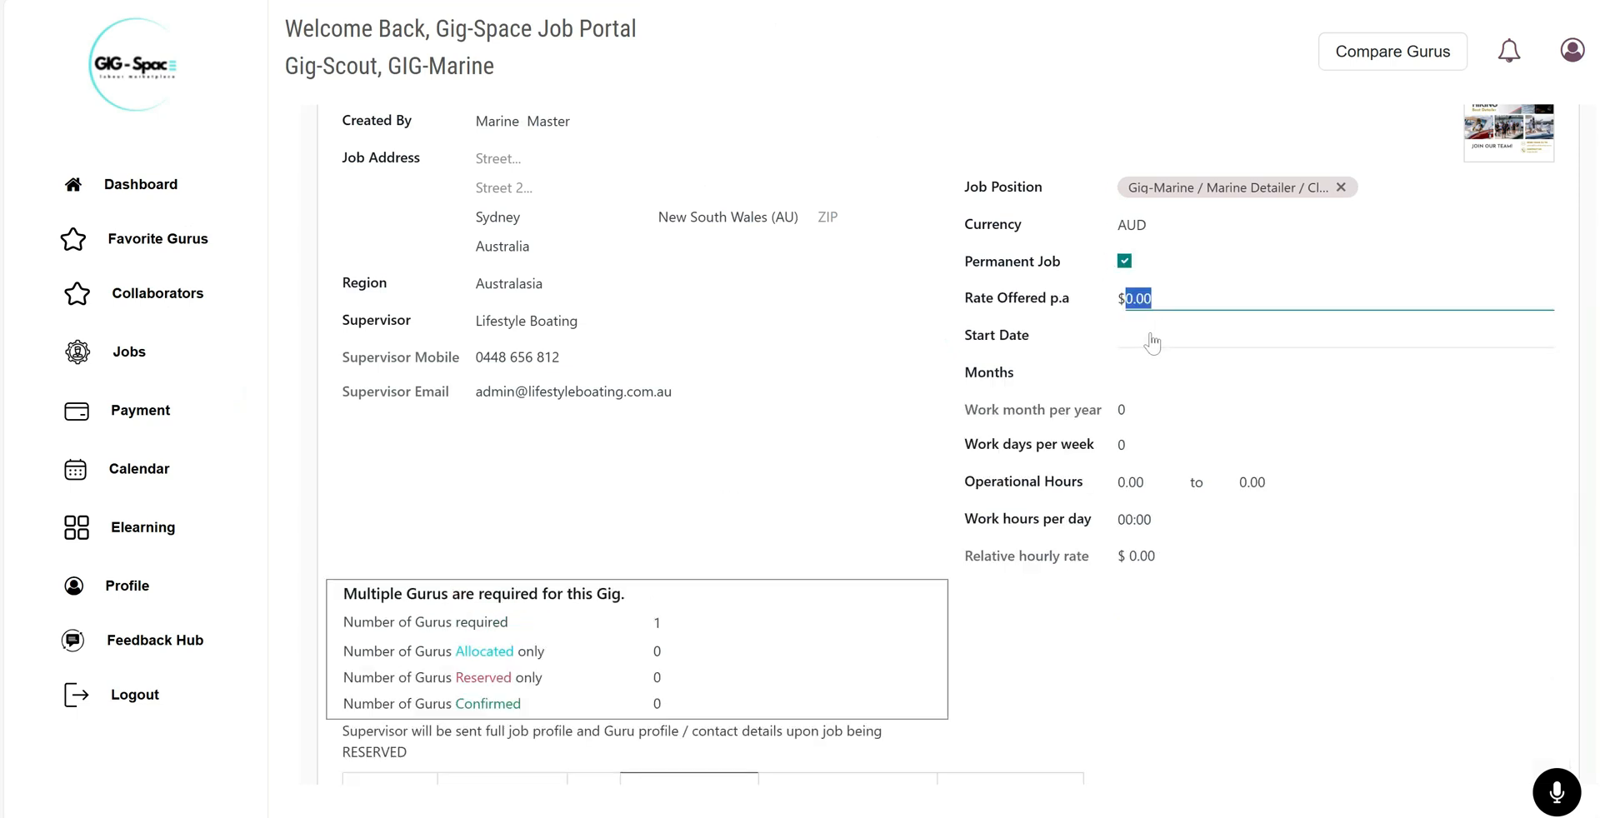
pyautogui.write('8')
pyautogui.write('5,000')
pyautogui.click(1227, 268)
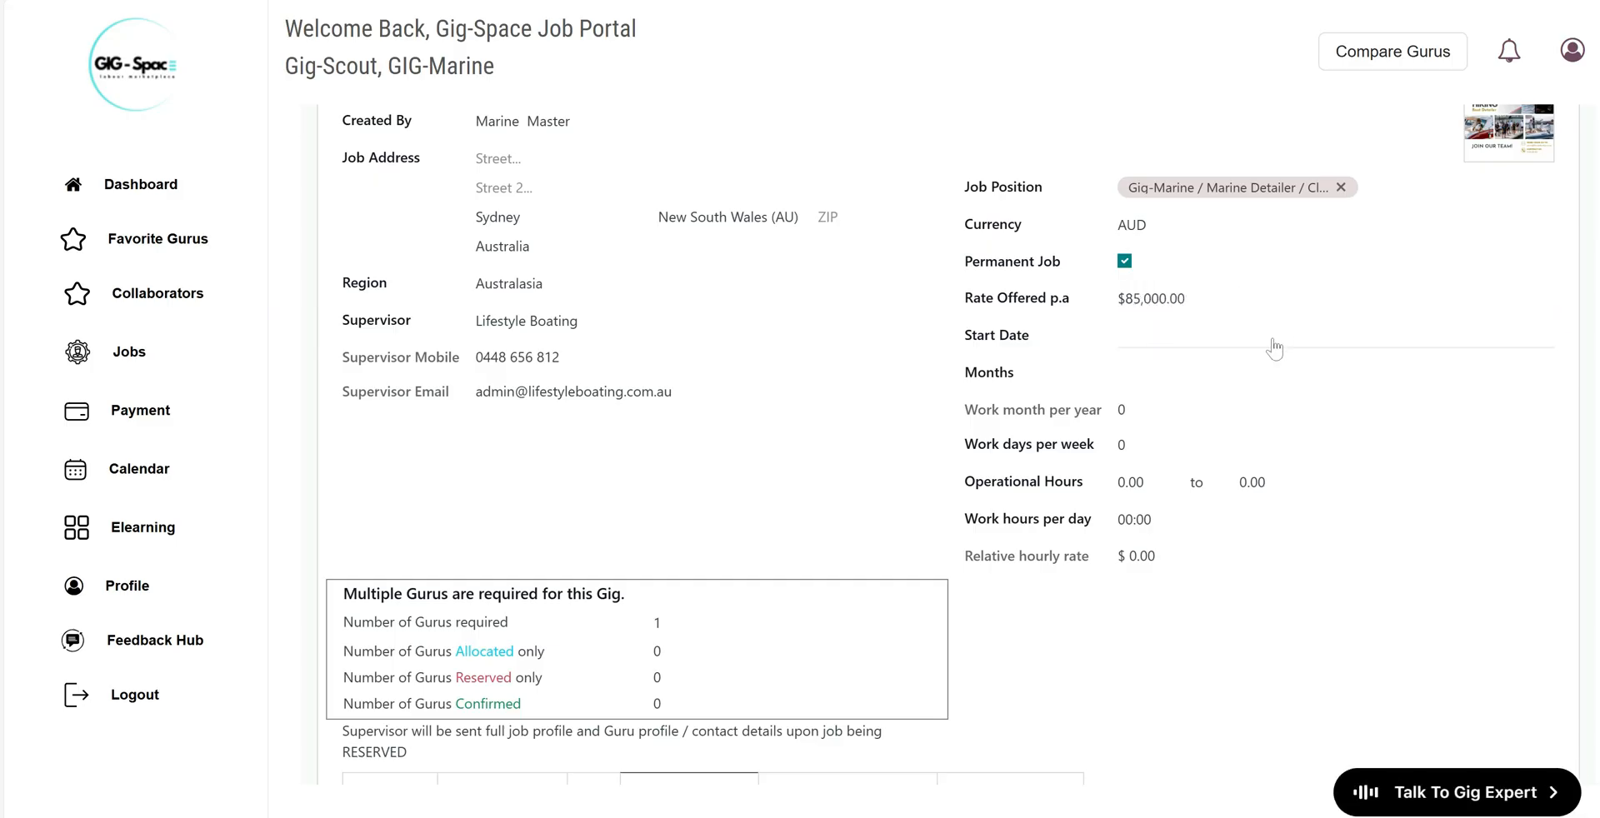
pyautogui.click(1125, 263)
# Save and activate the Boat Detailer/ Antifoul / Yard Hand / Shipwright - Sylvana job, and return to the Jobs list
pyautogui.scroll(-4, 1140, 594)
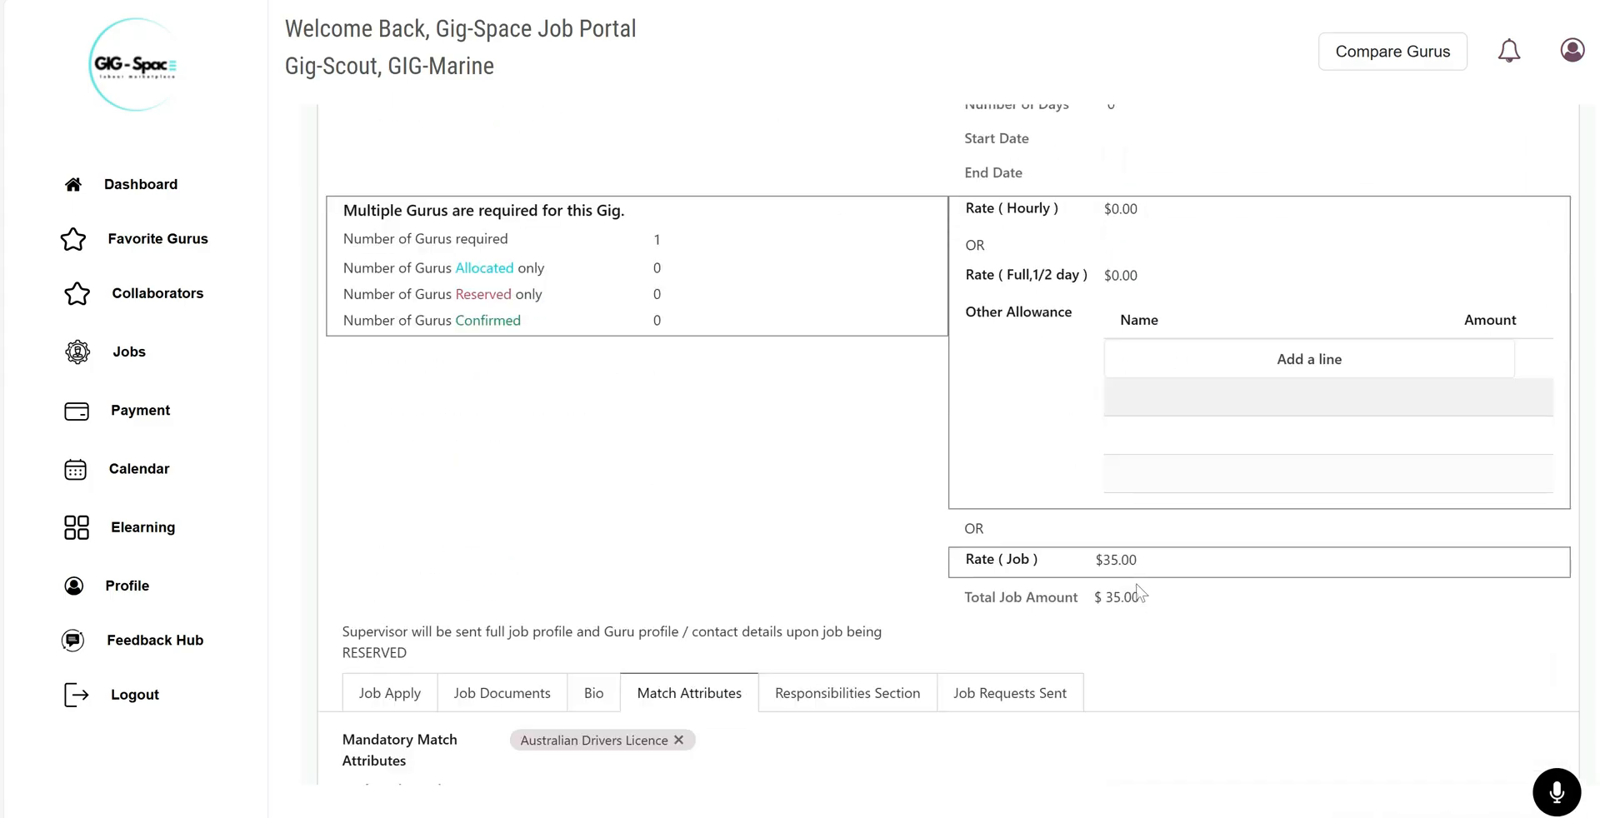
pyautogui.scroll(2, 1083, 521)
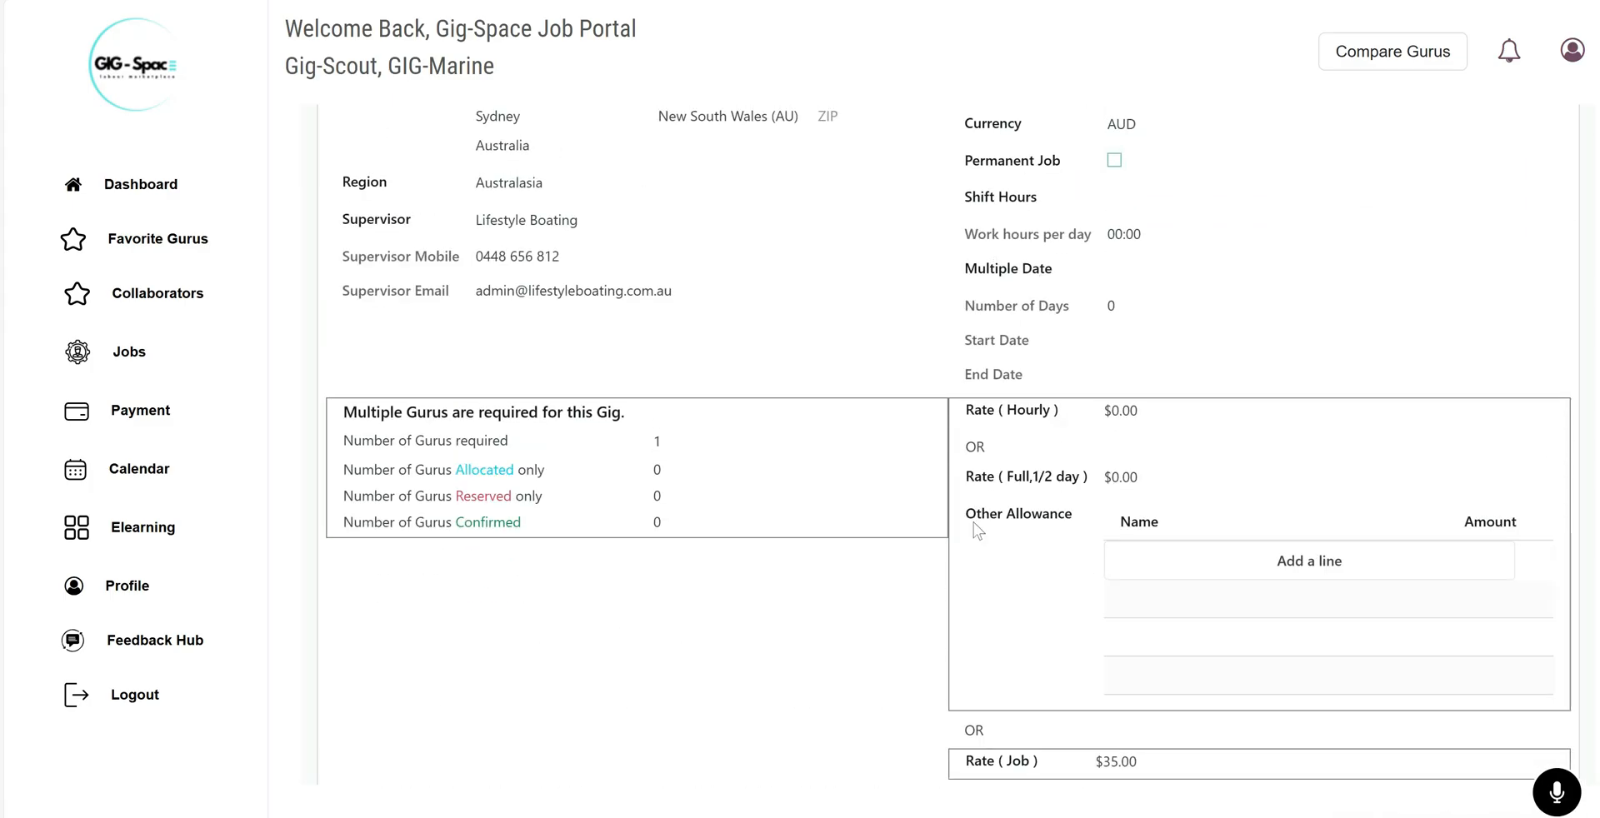
pyautogui.scroll(3, 973, 522)
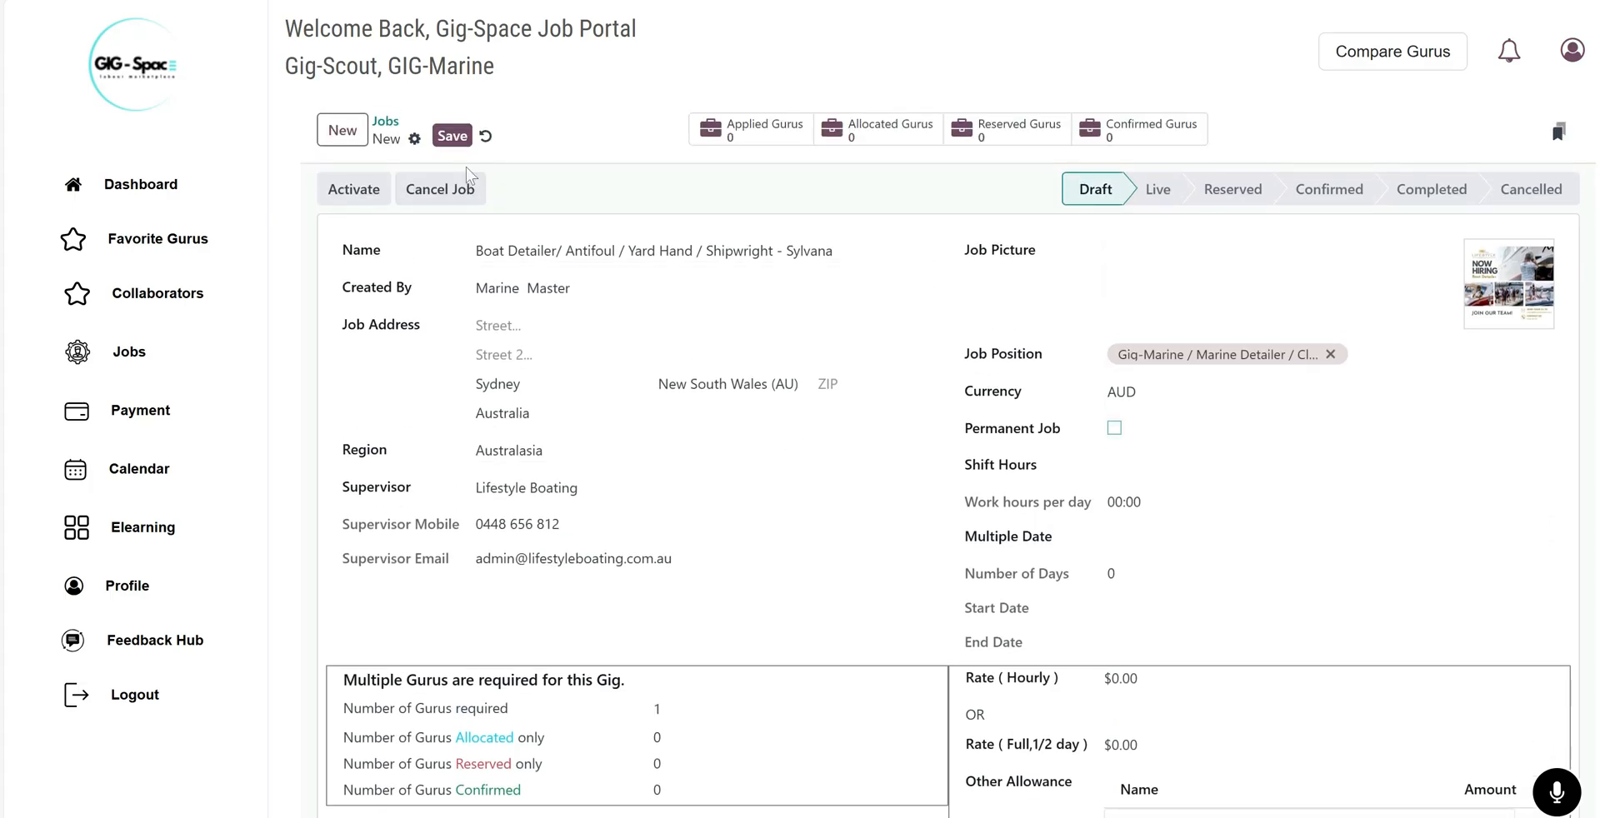
pyautogui.click(452, 135)
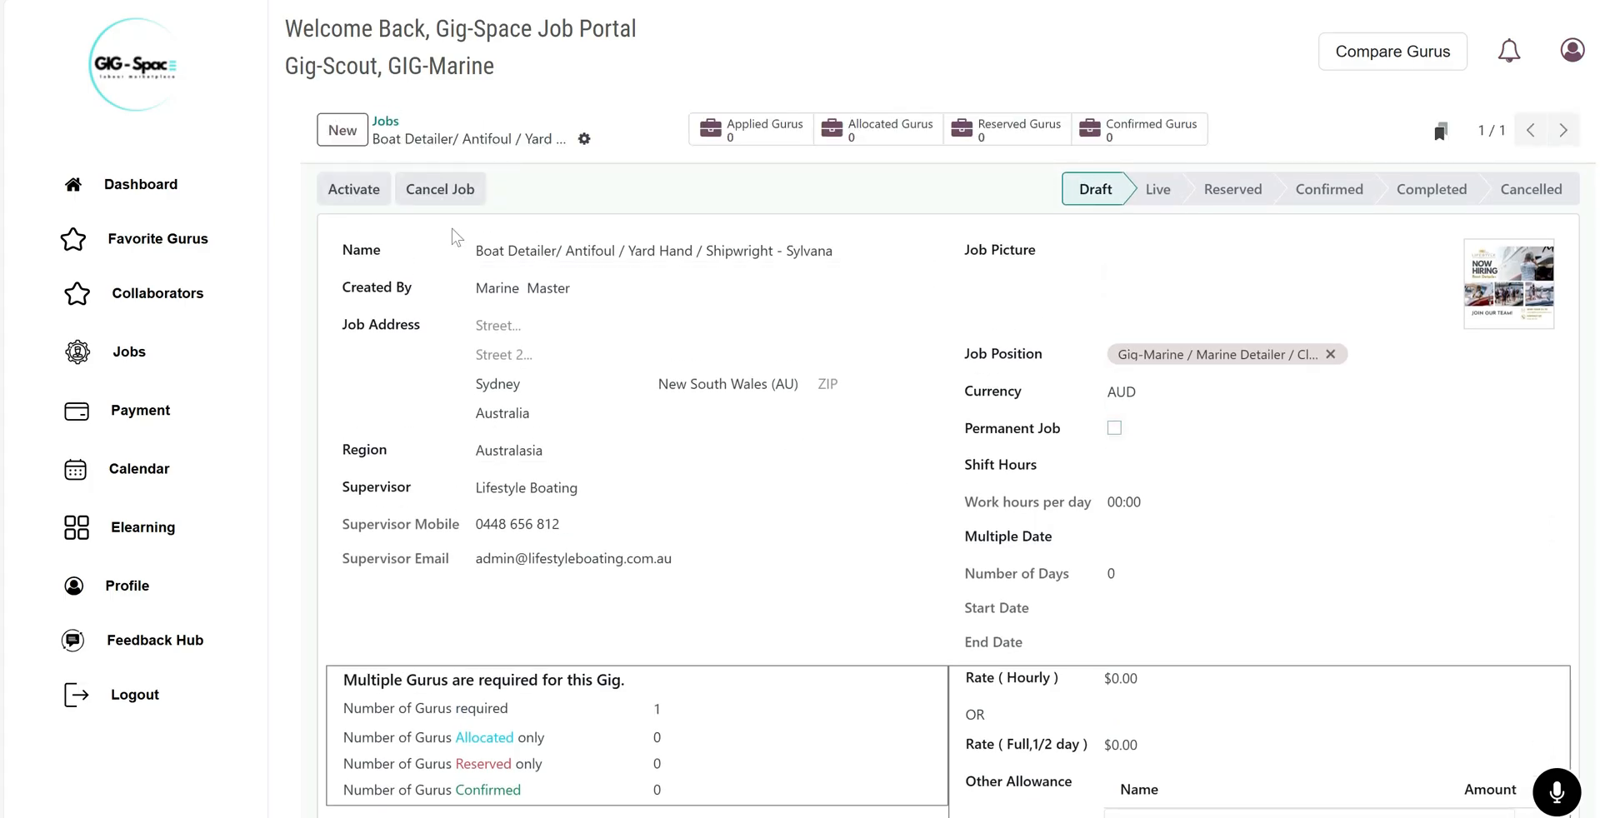
pyautogui.click(353, 190)
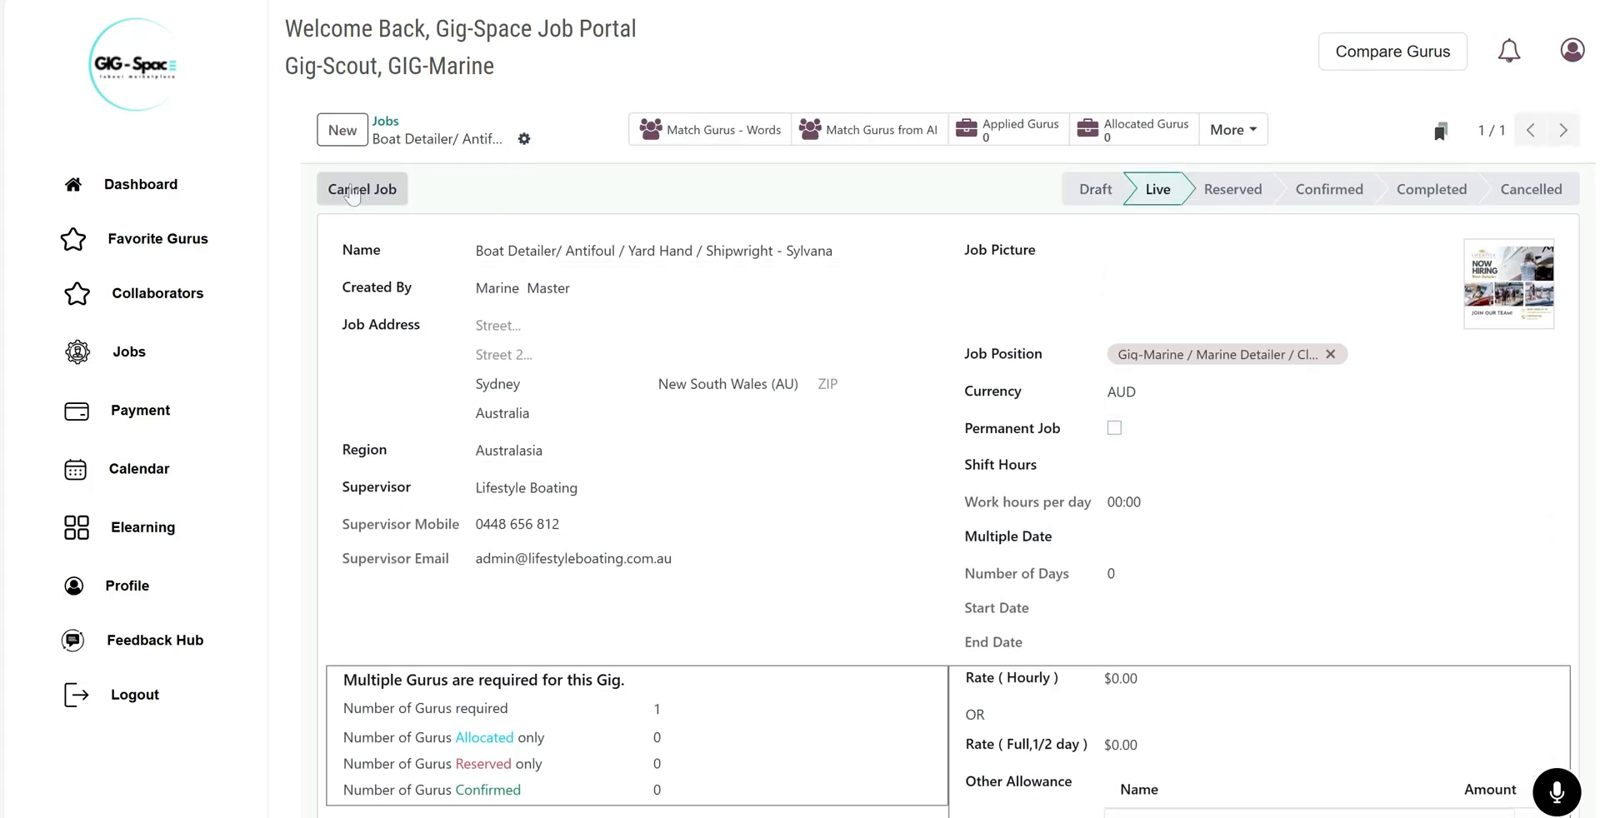
pyautogui.click(386, 125)
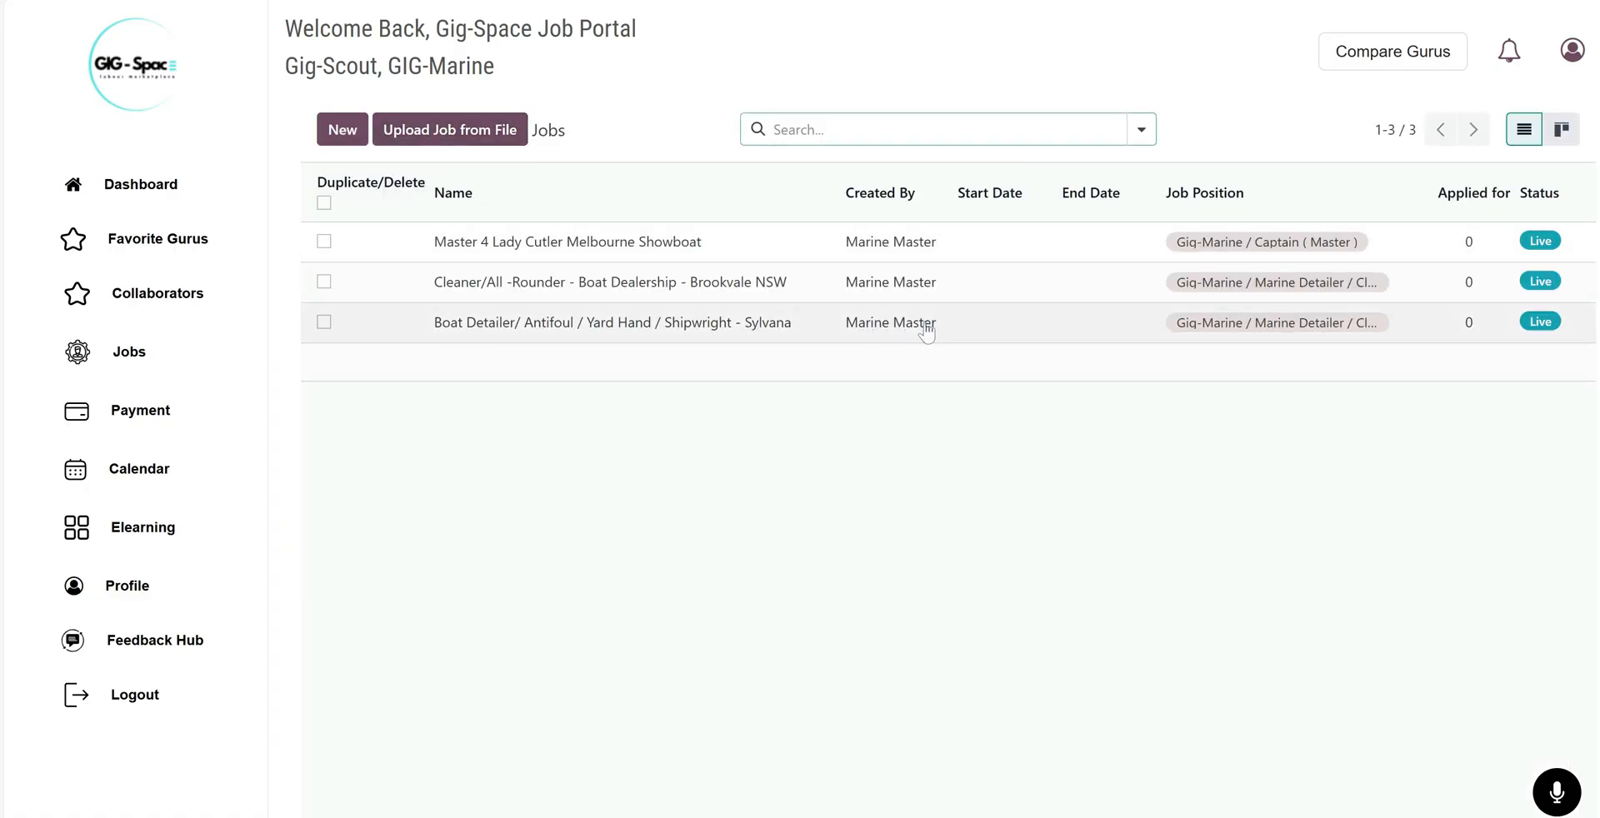